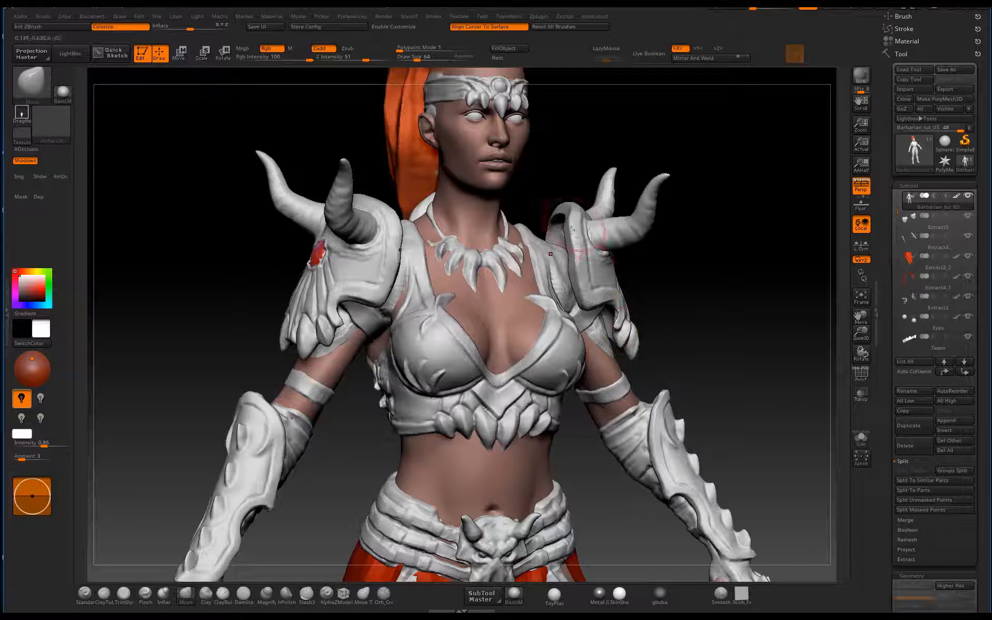
# - Examine the character's boots, including the heels and soles, from the side, the front and underneath
pyautogui.moveTo(709, 292)
pyautogui.mouseDown()
pyautogui.moveTo(690, 316)
pyautogui.moveTo(724, 268)
pyautogui.moveTo(611, 241)
pyautogui.moveTo(592, 249)
pyautogui.moveTo(649, 257)
pyautogui.moveTo(627, 331)
pyautogui.moveTo(618, 304)
pyautogui.moveTo(700, 265)
pyautogui.moveTo(722, 441)
pyautogui.moveTo(632, 352)
pyautogui.mouseUp()
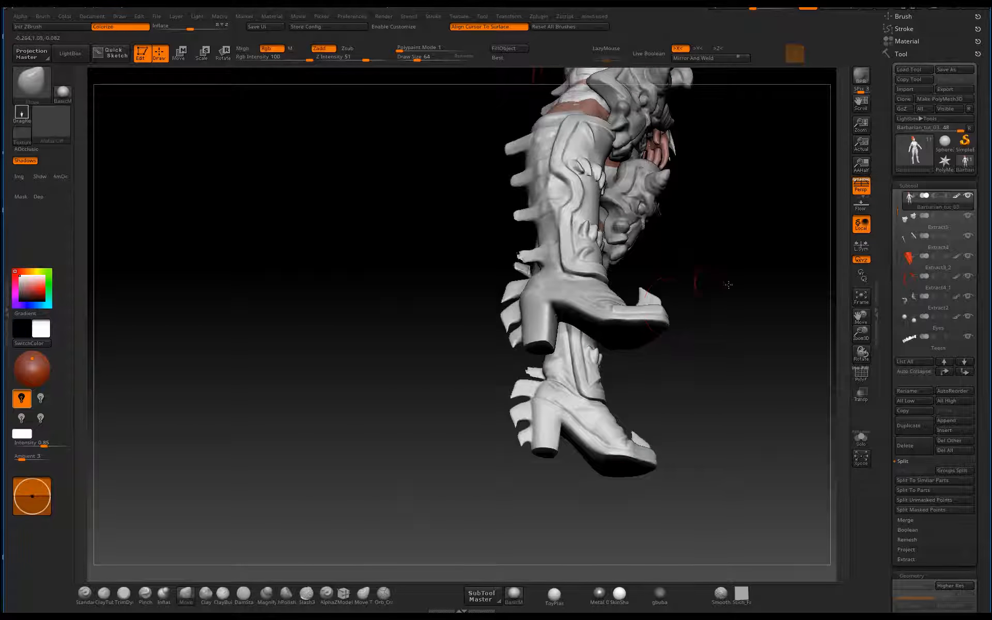
pyautogui.moveTo(728, 284); pyautogui.dragTo(678, 368)
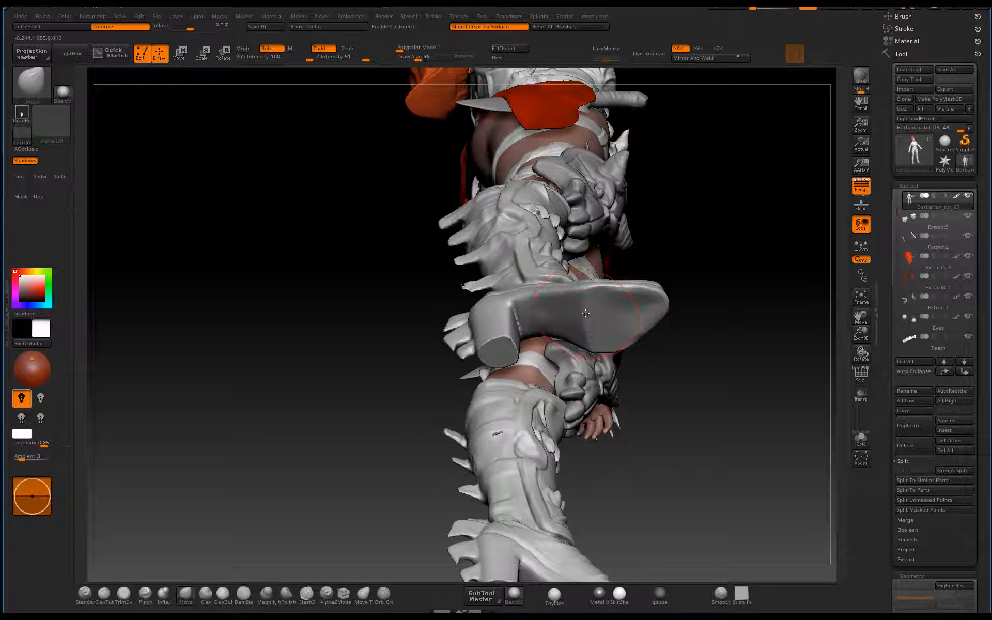
pyautogui.moveTo(731, 239); pyautogui.dragTo(625, 297)
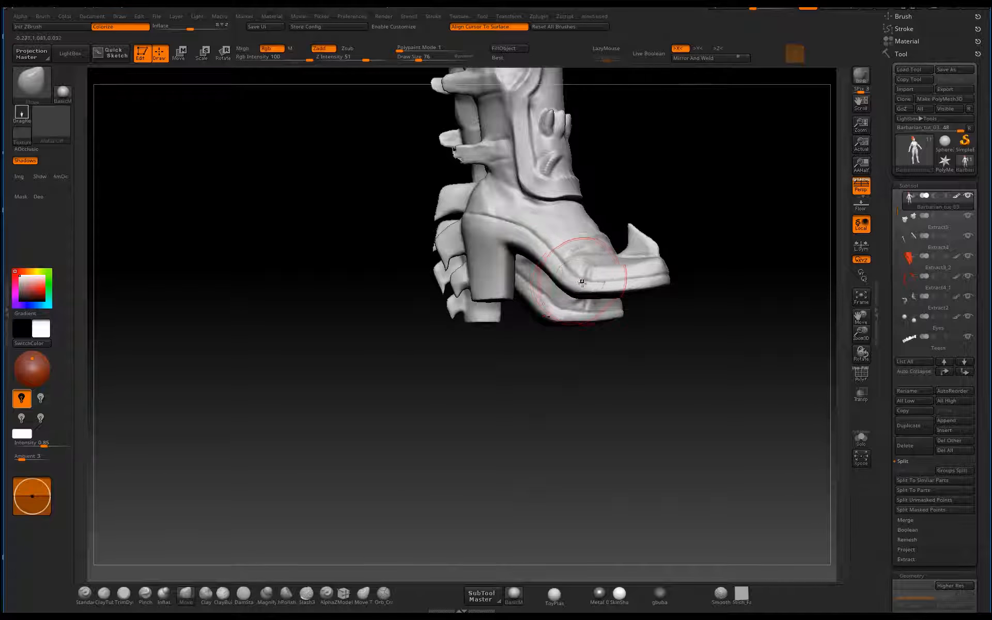
pyautogui.moveTo(552, 253)
pyautogui.mouseDown()
pyautogui.moveTo(597, 358)
pyautogui.moveTo(556, 209)
pyautogui.mouseUp()
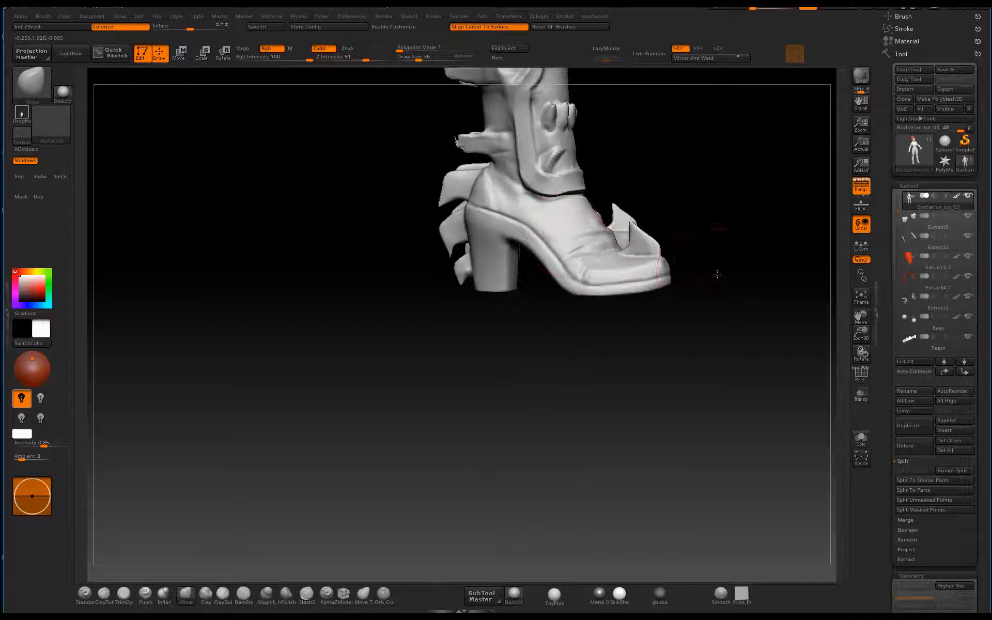
pyautogui.moveTo(717, 273); pyautogui.dragTo(512, 251)
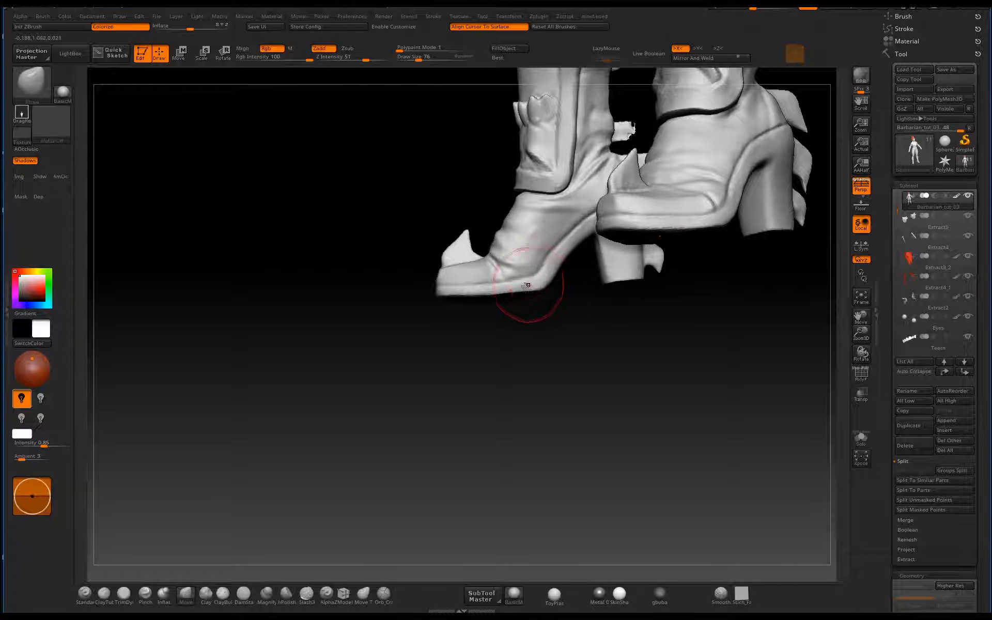
pyautogui.moveTo(584, 318); pyautogui.dragTo(552, 247)
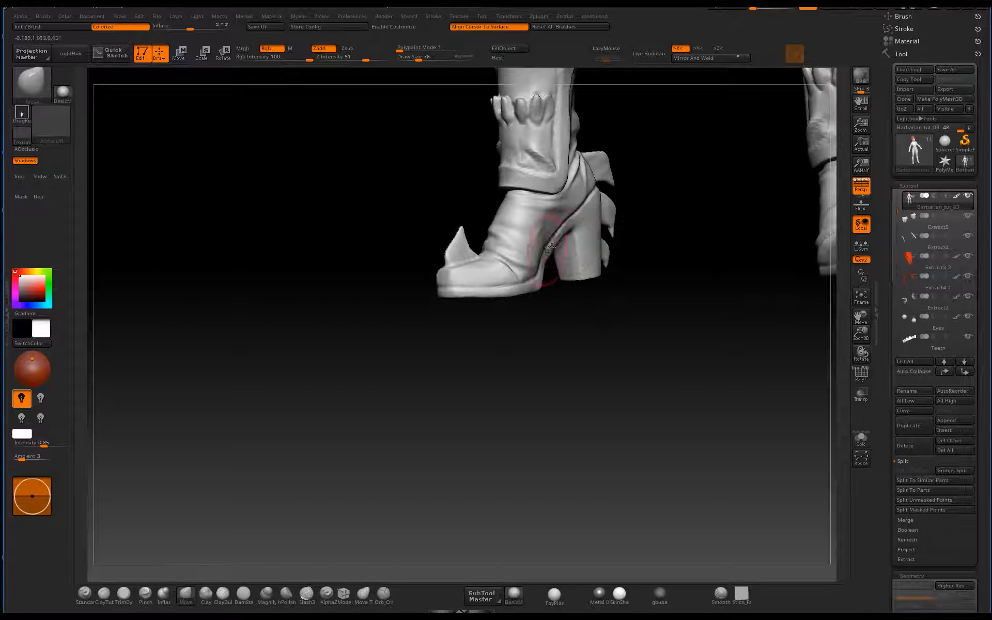
pyautogui.moveTo(671, 282); pyautogui.dragTo(504, 213)
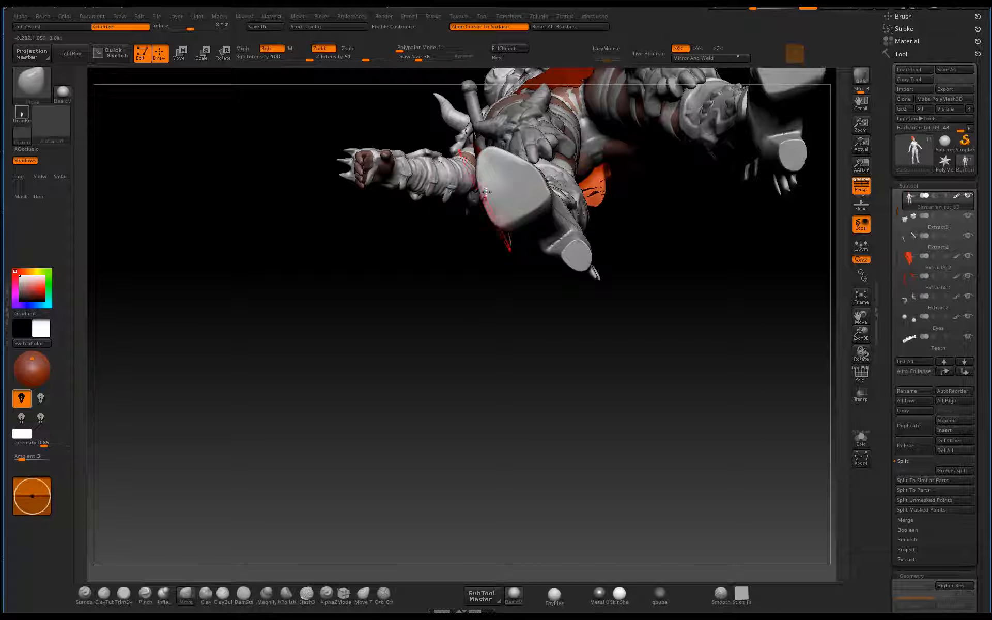
pyautogui.moveTo(488, 180); pyautogui.dragTo(836, 200)
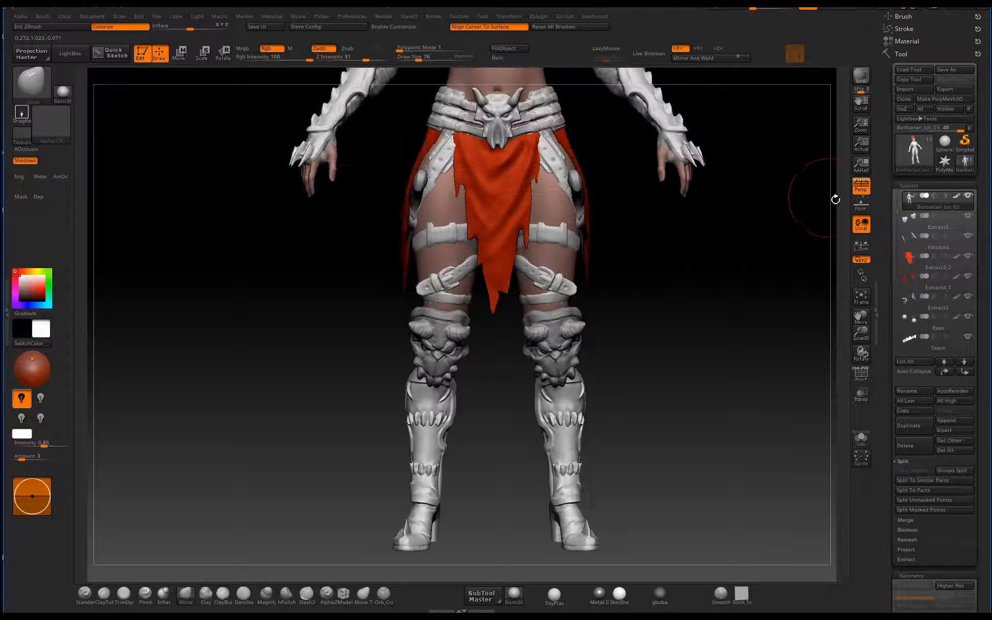
# - Turn off perspective and review the full figure from the front and side, including the legs and upper-body armor
pyautogui.click(858, 188)
pyautogui.keyDown('alt'); pyautogui.moveTo(661, 413); pyautogui.dragTo(657, 296); pyautogui.keyUp('alt')
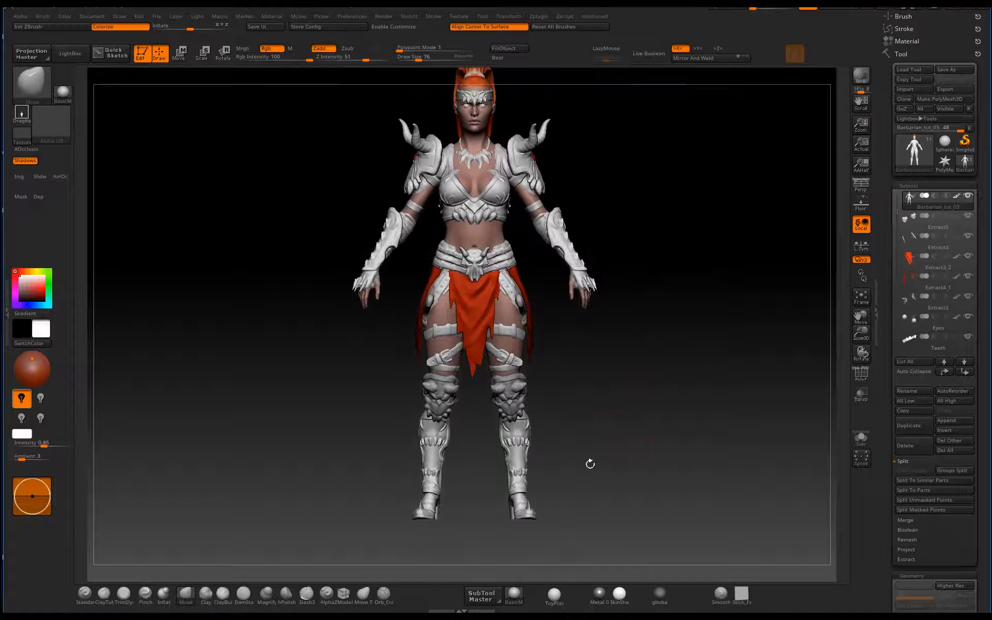
pyautogui.moveTo(542, 418); pyautogui.dragTo(611, 400)
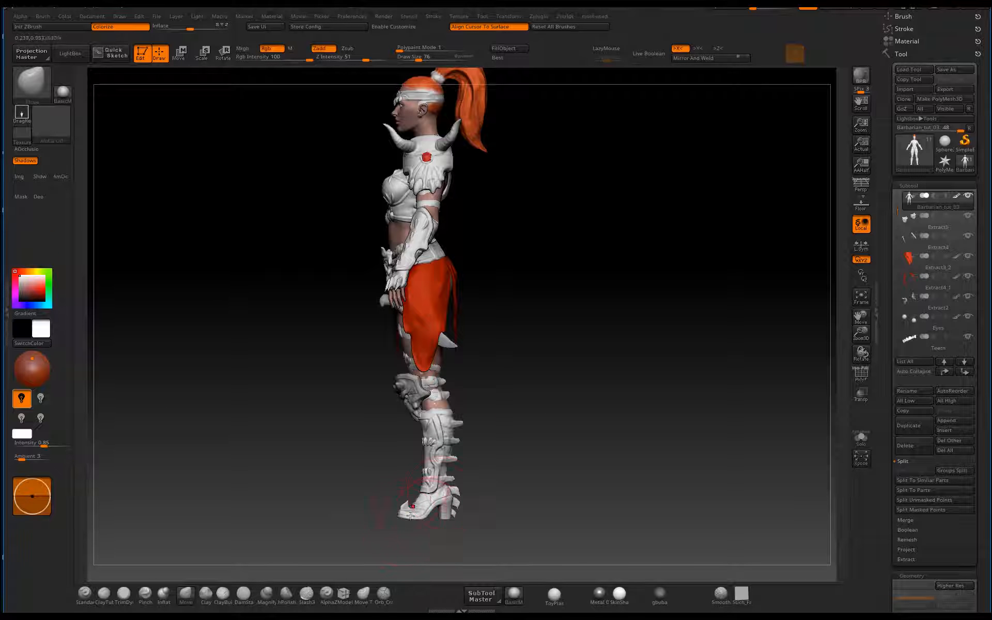
pyautogui.keyDown('alt'); pyautogui.moveTo(514, 463); pyautogui.dragTo(530, 450); pyautogui.keyUp('alt')
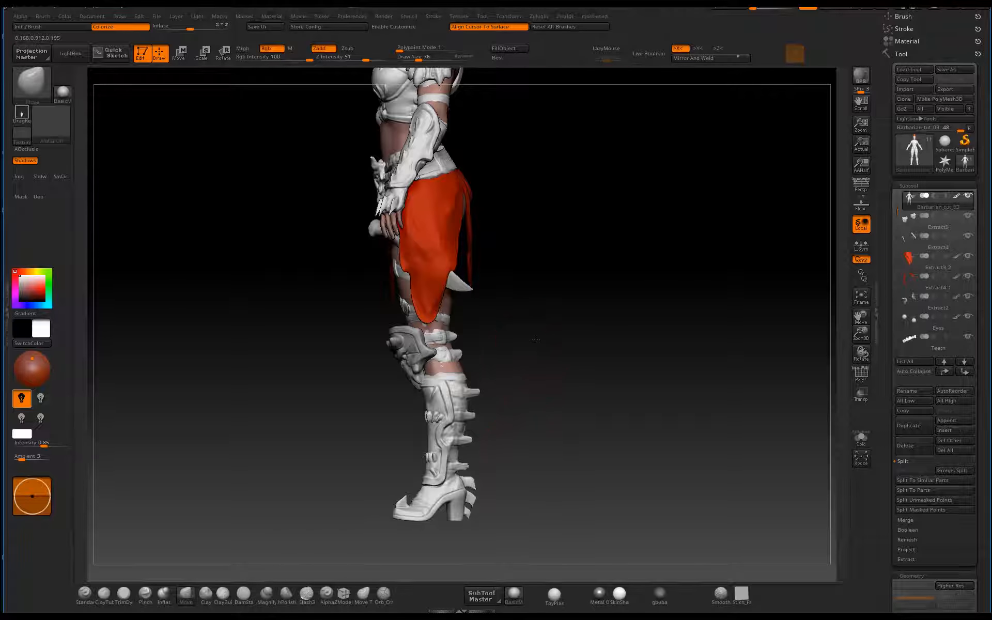
pyautogui.keyDown('alt'); pyautogui.moveTo(536, 339); pyautogui.dragTo(574, 323); pyautogui.keyUp('alt')
pyautogui.keyDown('alt'); pyautogui.moveTo(587, 285); pyautogui.dragTo(687, 429); pyautogui.keyUp('alt')
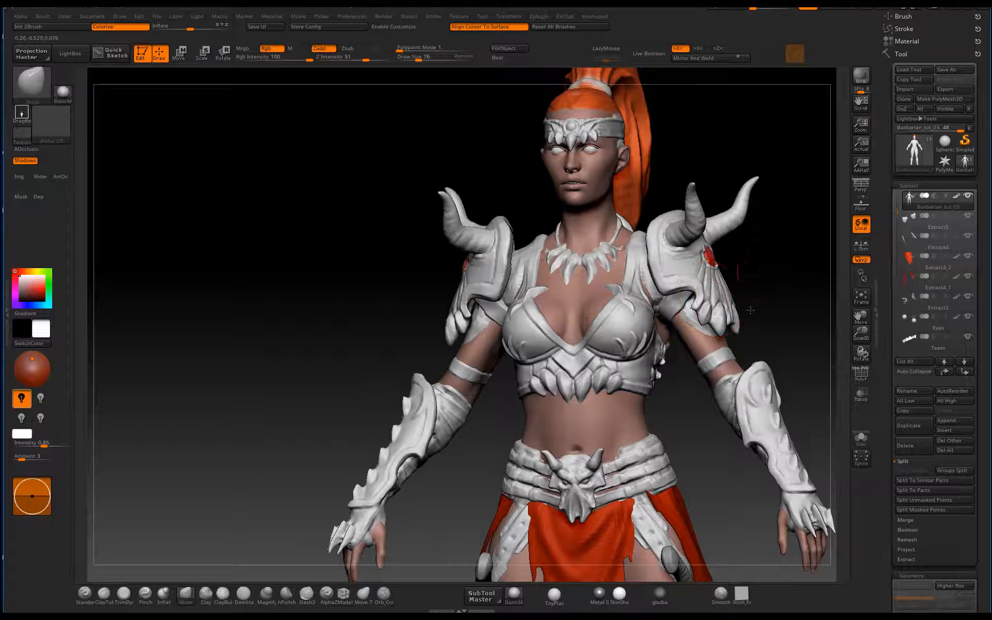
pyautogui.moveTo(751, 310); pyautogui.dragTo(734, 302)
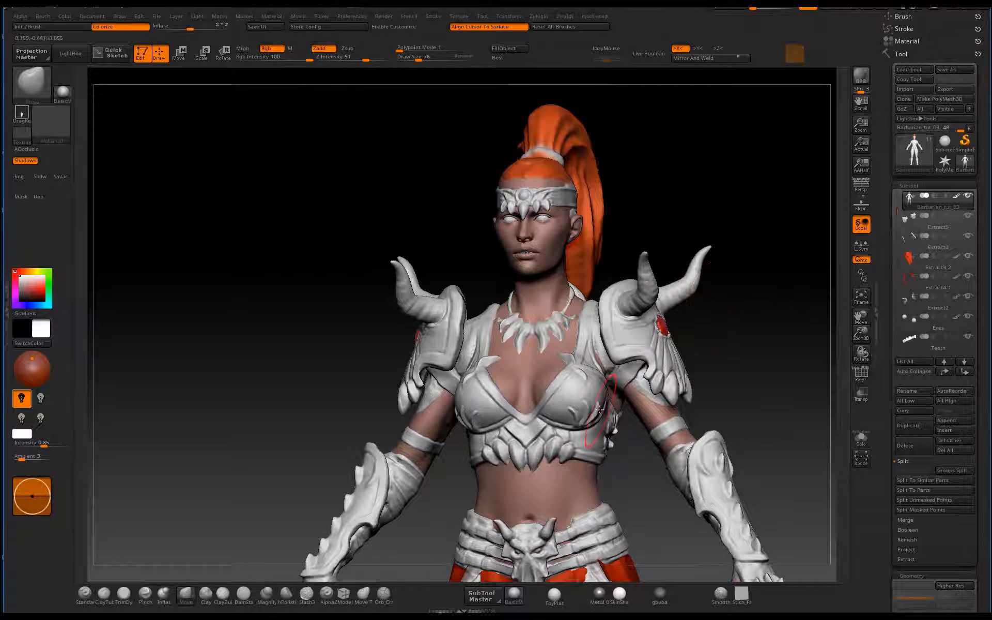
# - Reduce the draw size to 28 and isolate the body subtool with Solo, facing the chest armor
pyautogui.press('[')
pyautogui.press('[')
pyautogui.press('[')
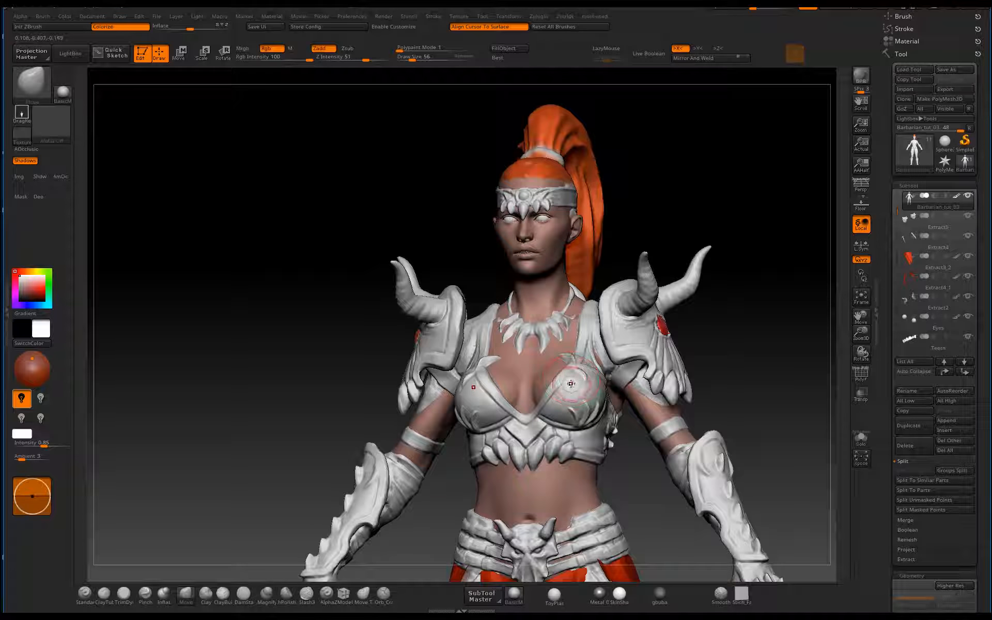
pyautogui.keyDown('alt'); pyautogui.moveTo(720, 326); pyautogui.dragTo(725, 403); pyautogui.keyUp('alt')
pyautogui.moveTo(716, 352)
pyautogui.keyDown('alt'); pyautogui.mouseDown()
pyautogui.moveTo(713, 402)
pyautogui.moveTo(632, 391)
pyautogui.mouseUp(); pyautogui.keyUp('alt')
pyautogui.moveTo(740, 432)
pyautogui.mouseDown()
pyautogui.moveTo(695, 432)
pyautogui.moveTo(742, 433)
pyautogui.moveTo(716, 399)
pyautogui.moveTo(700, 492)
pyautogui.mouseUp()
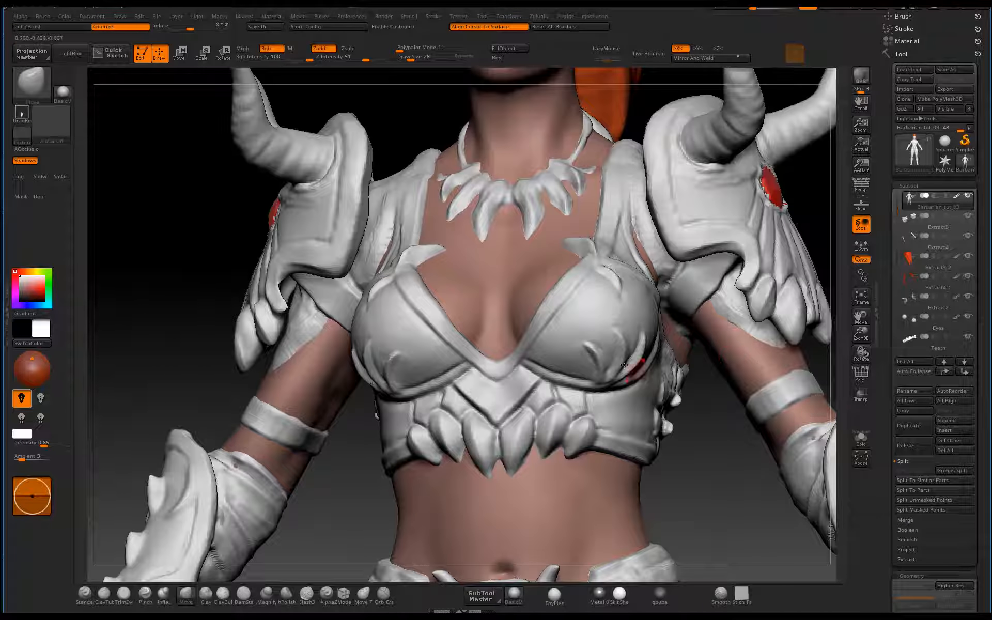
pyautogui.click(861, 438)
pyautogui.moveTo(805, 222); pyautogui.dragTo(717, 237)
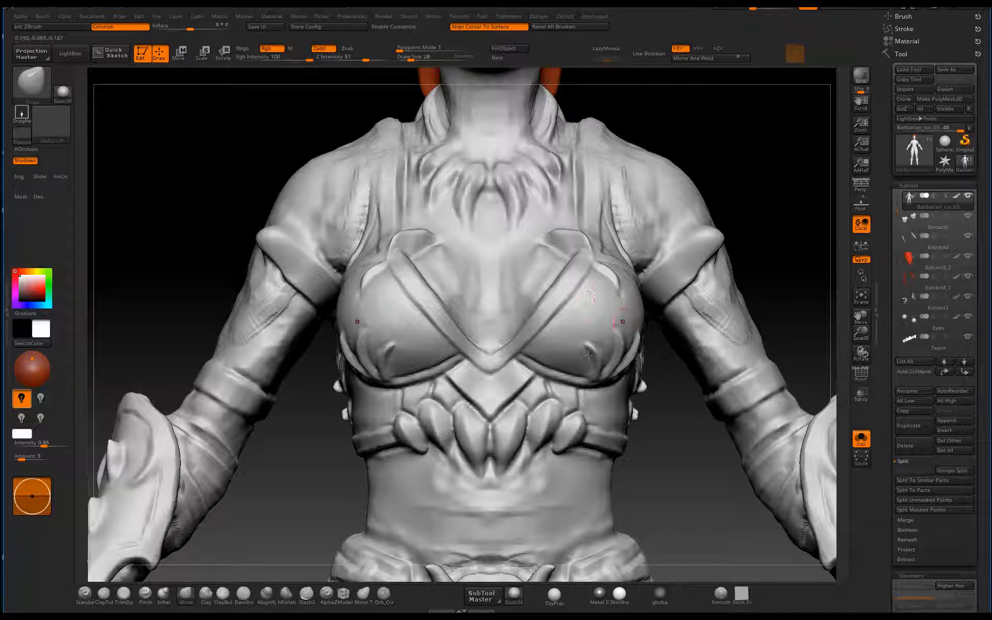
# - Mask the inner part of the armored top's cups and the V-shaped trim along its neckline
pyautogui.moveTo(580, 296)
pyautogui.keyDown('ctrl'); pyautogui.mouseDown()
pyautogui.moveTo(545, 334)
pyautogui.moveTo(563, 306)
pyautogui.moveTo(542, 392)
pyautogui.moveTo(568, 422)
pyautogui.moveTo(563, 408)
pyautogui.moveTo(455, 368)
pyautogui.mouseUp(); pyautogui.keyUp('ctrl')
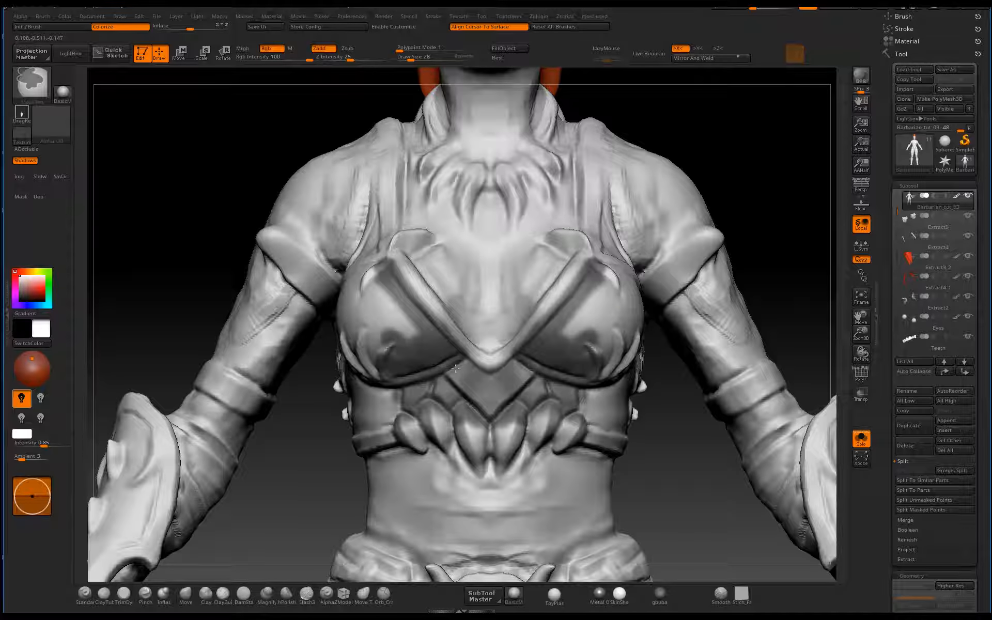
pyautogui.keyDown('alt'); pyautogui.moveTo(778, 240); pyautogui.dragTo(721, 378); pyautogui.keyUp('alt')
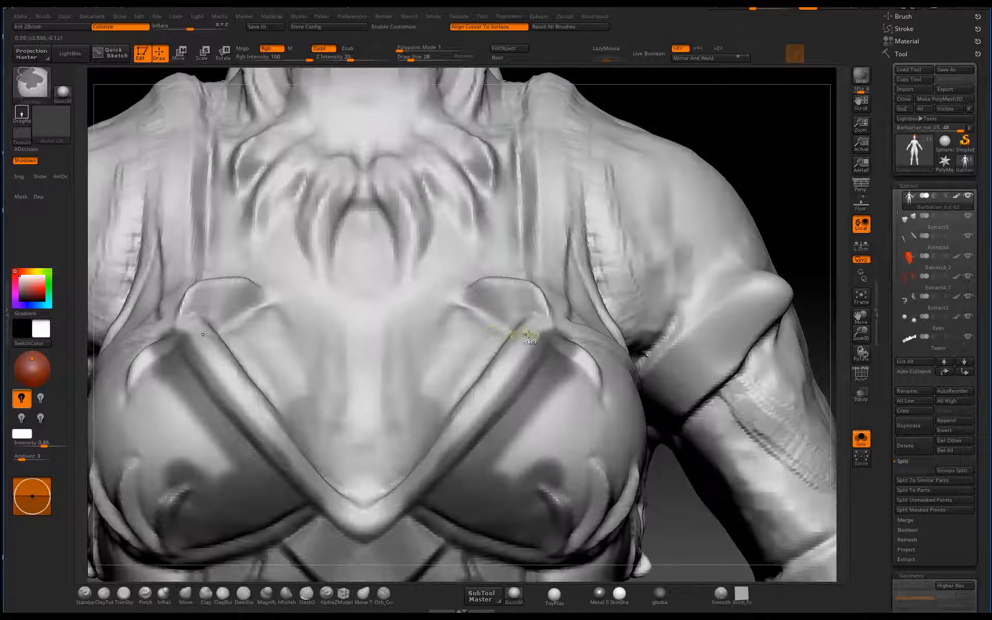
pyautogui.moveTo(530, 334)
pyautogui.keyDown('ctrl'); pyautogui.mouseDown()
pyautogui.moveTo(427, 488)
pyautogui.moveTo(382, 530)
pyautogui.mouseUp(); pyautogui.keyUp('ctrl')
pyautogui.keyDown('ctrl'); pyautogui.moveTo(404, 494); pyautogui.dragTo(446, 439); pyautogui.keyUp('ctrl')
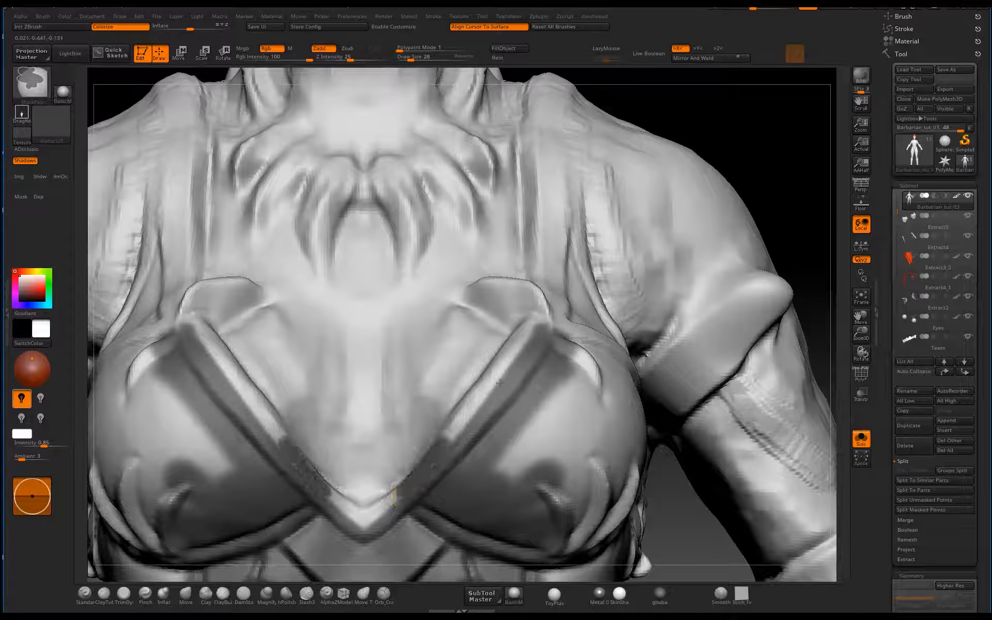
# - Mask the rest of the top's cups and its side band around the ribs, enlarging the draw size to 64
pyautogui.moveTo(790, 187); pyautogui.dragTo(828, 222)
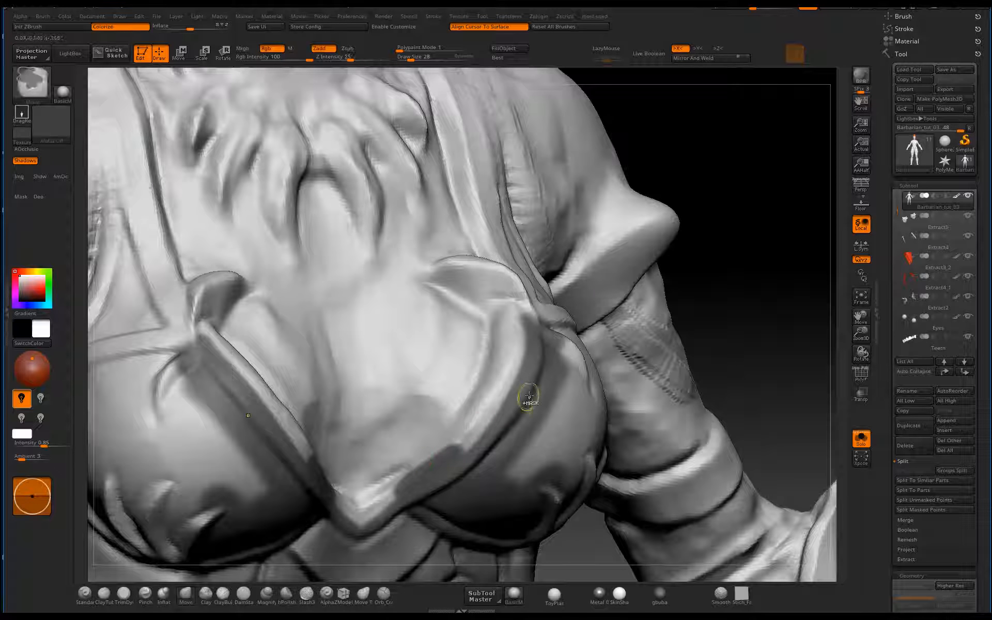
pyautogui.moveTo(775, 259); pyautogui.dragTo(768, 235)
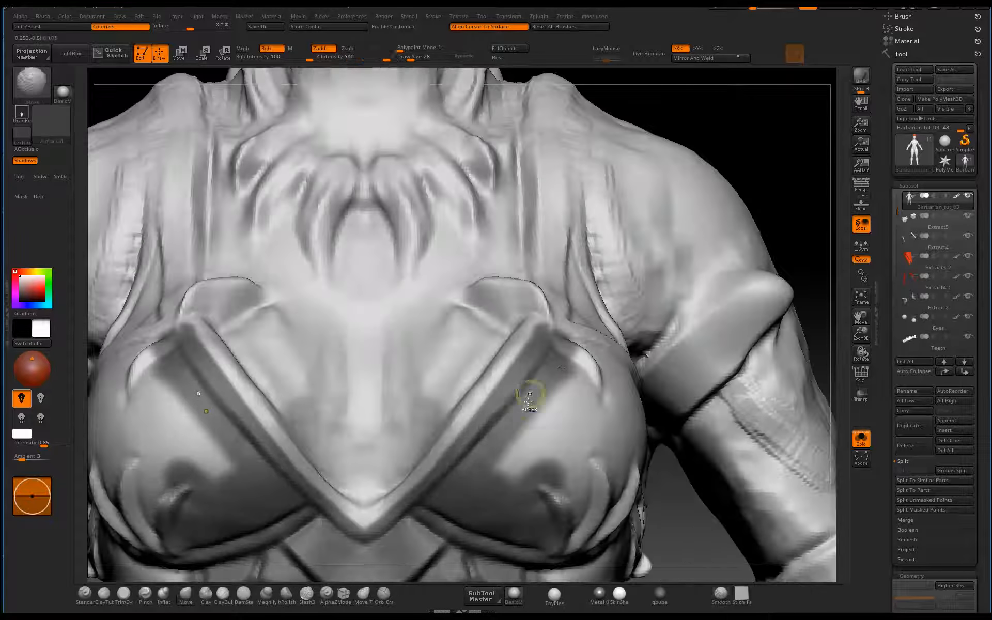
pyautogui.moveTo(532, 395)
pyautogui.keyDown('ctrl'); pyautogui.mouseDown()
pyautogui.moveTo(574, 385)
pyautogui.moveTo(537, 449)
pyautogui.mouseUp(); pyautogui.keyUp('ctrl')
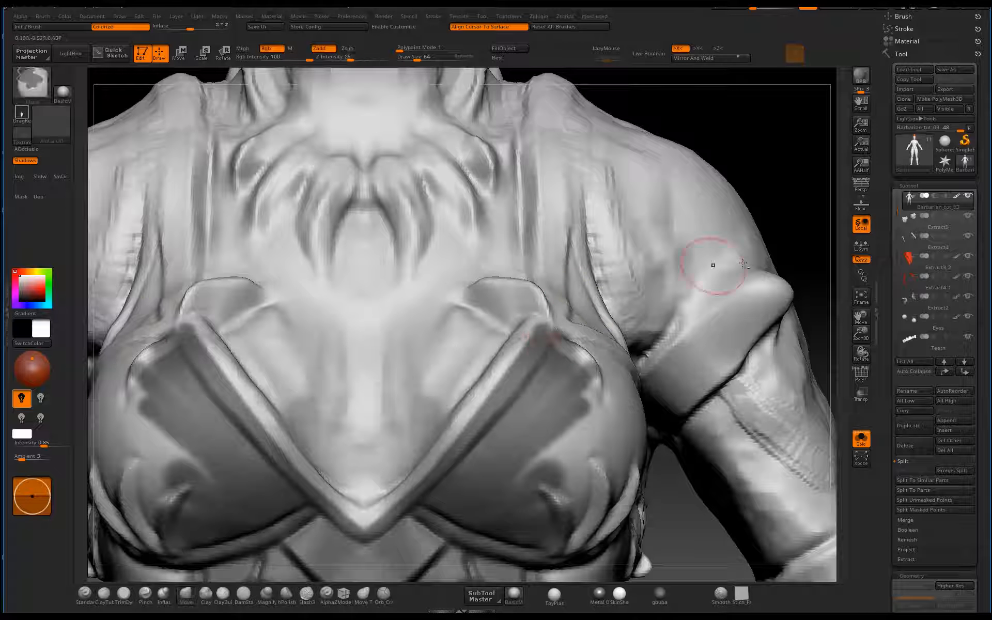
pyautogui.keyDown('alt'); pyautogui.moveTo(778, 224); pyautogui.dragTo(765, 174); pyautogui.keyUp('alt')
pyautogui.moveTo(561, 385)
pyautogui.keyDown('ctrl'); pyautogui.mouseDown()
pyautogui.moveTo(541, 435)
pyautogui.moveTo(564, 444)
pyautogui.moveTo(552, 465)
pyautogui.mouseUp(); pyautogui.keyUp('ctrl')
pyautogui.moveTo(622, 470); pyautogui.dragTo(533, 471)
pyautogui.moveTo(635, 426)
pyautogui.keyDown('ctrl'); pyautogui.mouseDown()
pyautogui.moveTo(614, 423)
pyautogui.moveTo(590, 368)
pyautogui.moveTo(605, 337)
pyautogui.moveTo(657, 450)
pyautogui.moveTo(612, 455)
pyautogui.mouseUp(); pyautogui.keyUp('ctrl')
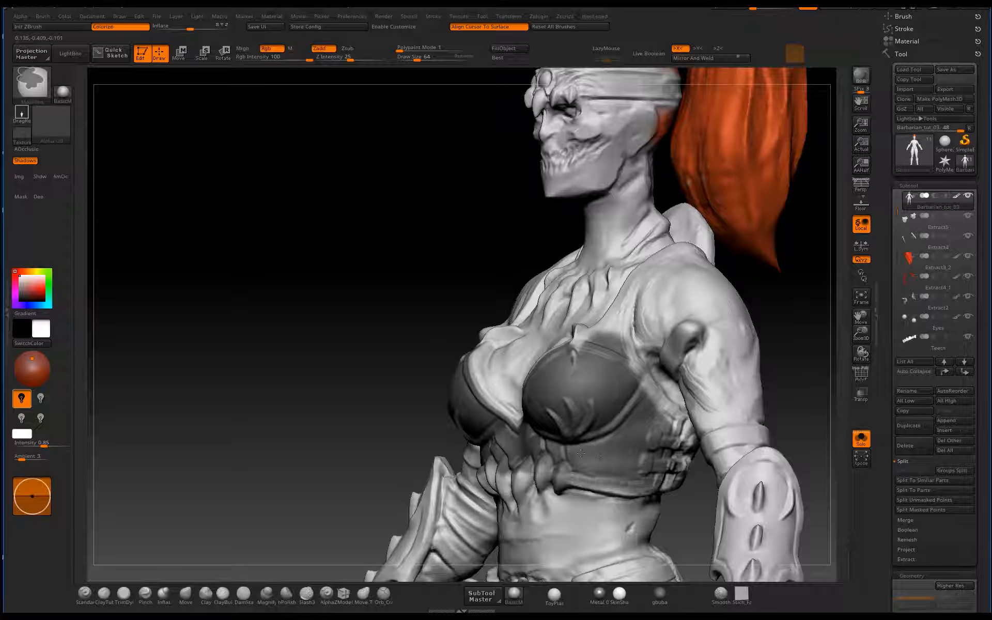
pyautogui.moveTo(632, 464)
pyautogui.keyDown('ctrl'); pyautogui.mouseDown()
pyautogui.moveTo(716, 490)
pyautogui.moveTo(749, 484)
pyautogui.mouseUp(); pyautogui.keyUp('ctrl')
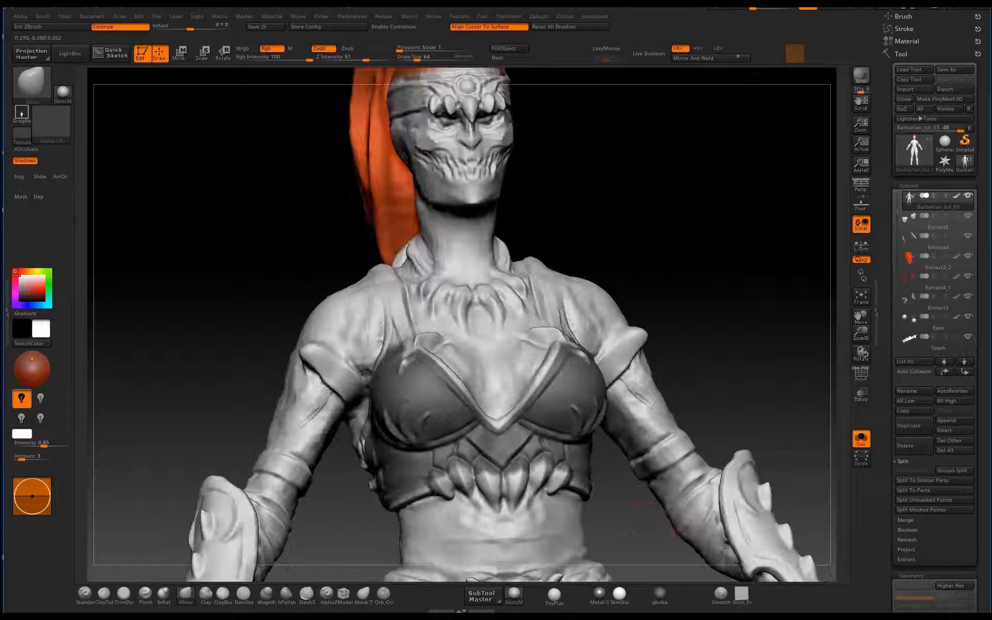
# - Extend the mask over the row of fang ornaments along the lower edge of the top
pyautogui.moveTo(627, 560)
pyautogui.keyDown('alt'); pyautogui.mouseDown()
pyautogui.moveTo(665, 475)
pyautogui.moveTo(667, 540)
pyautogui.mouseUp(); pyautogui.keyUp('alt')
pyautogui.keyDown('ctrl'); pyautogui.moveTo(571, 433); pyautogui.dragTo(545, 461); pyautogui.keyUp('ctrl')
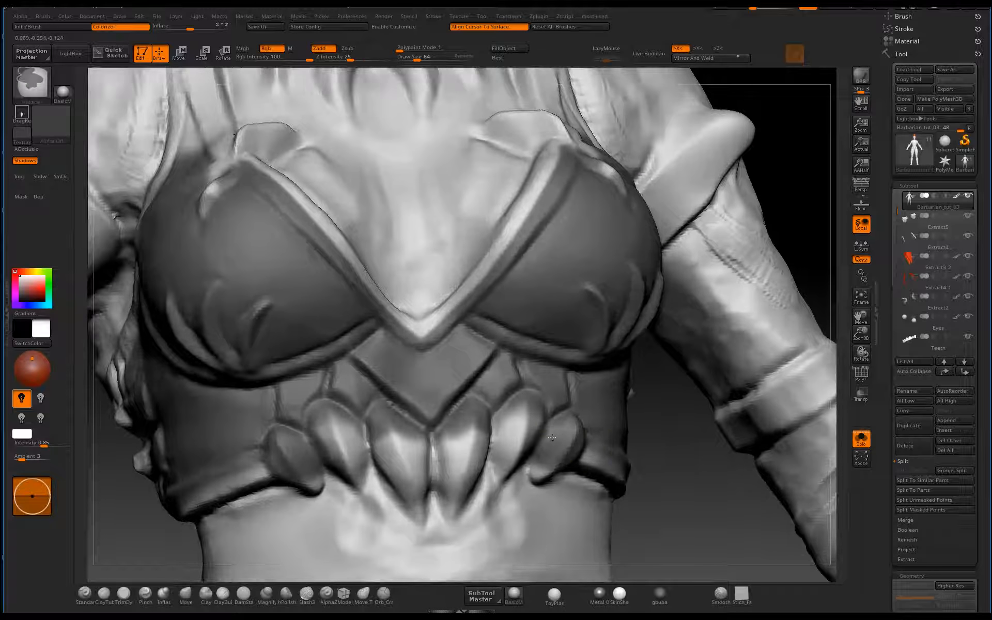
pyautogui.moveTo(524, 421)
pyautogui.keyDown('ctrl'); pyautogui.mouseDown()
pyautogui.moveTo(461, 478)
pyautogui.moveTo(484, 442)
pyautogui.mouseUp(); pyautogui.keyUp('ctrl')
# - Compare the mask in the Preview and Flat renderers, leaving the Flat renderer active
pyautogui.hotkey('shift', 'f')
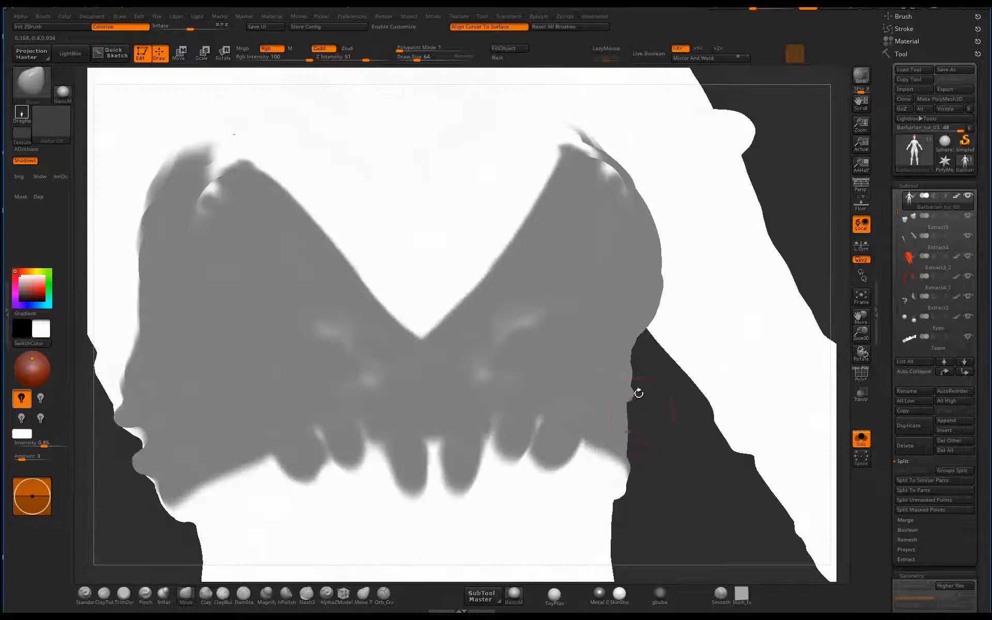
pyautogui.hotkey('shift', 'f')
pyautogui.hotkey('shift', 'f')
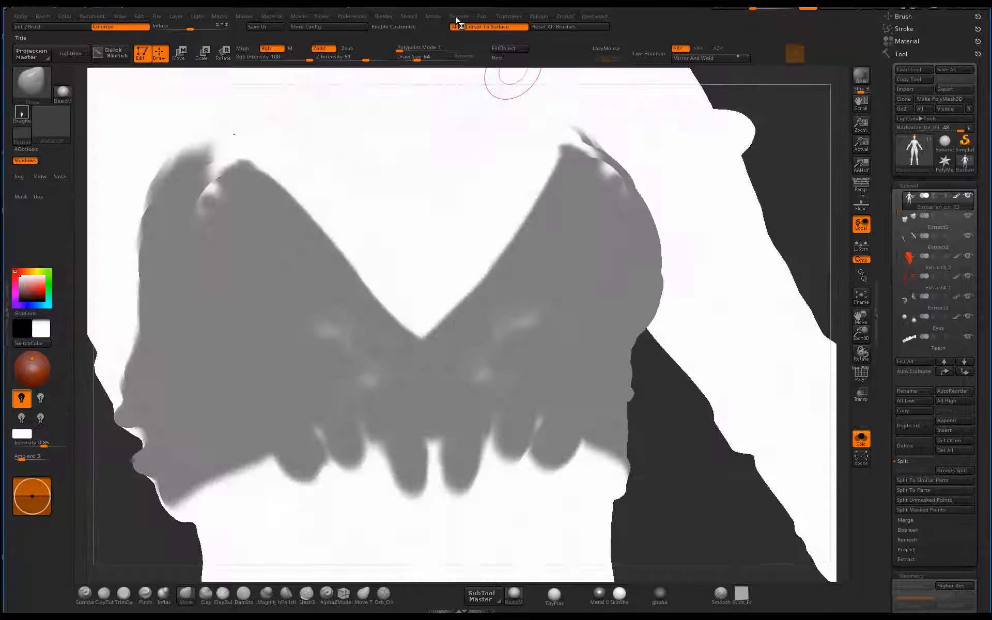
pyautogui.click(388, 19)
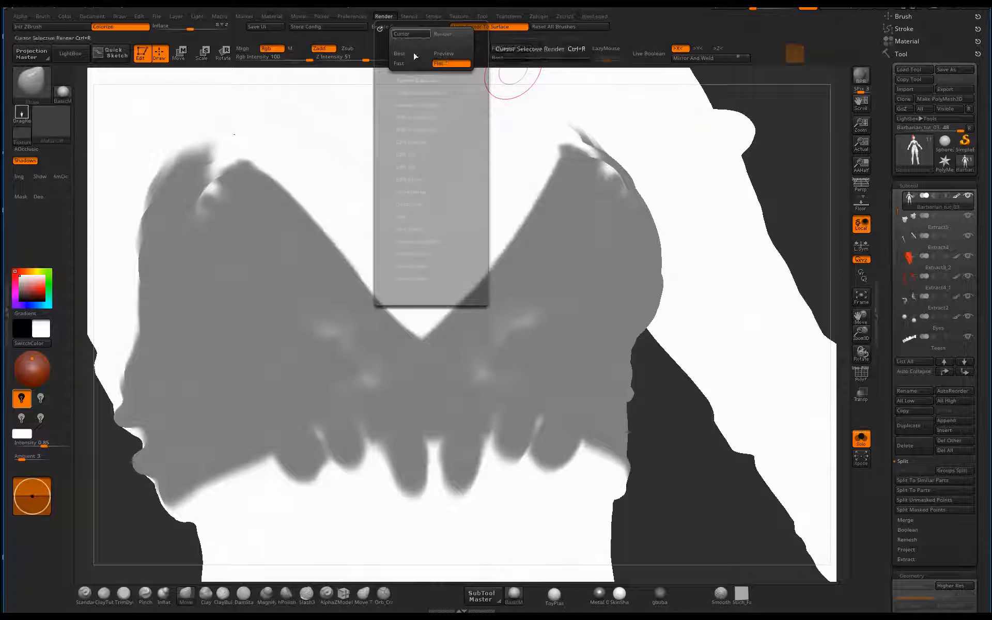
pyautogui.click(449, 56)
pyautogui.click(452, 63)
pyautogui.click(451, 55)
pyautogui.click(450, 64)
pyautogui.click(451, 54)
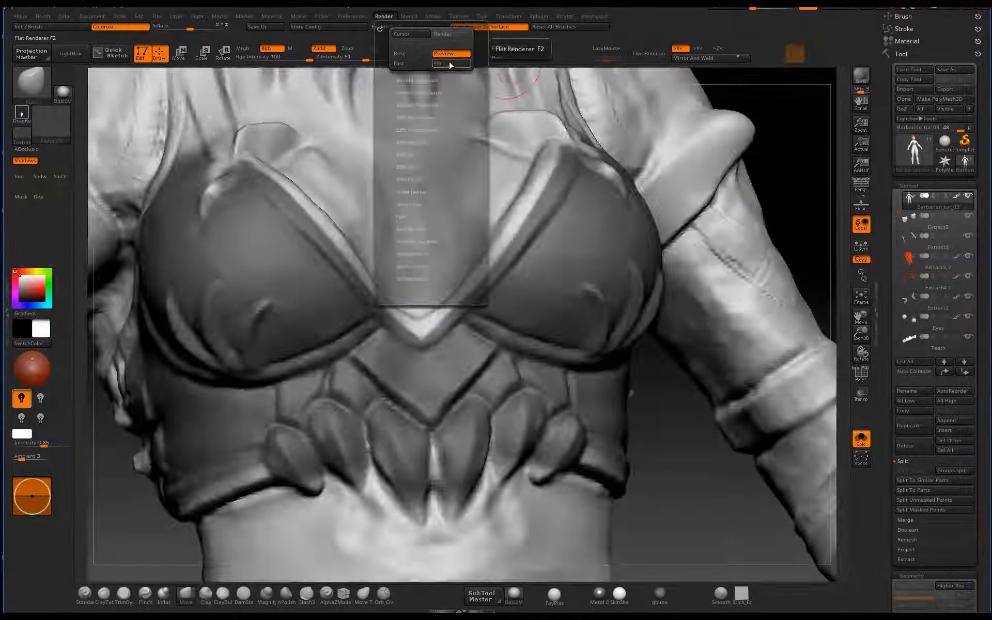
pyautogui.click(452, 63)
pyautogui.click(451, 54)
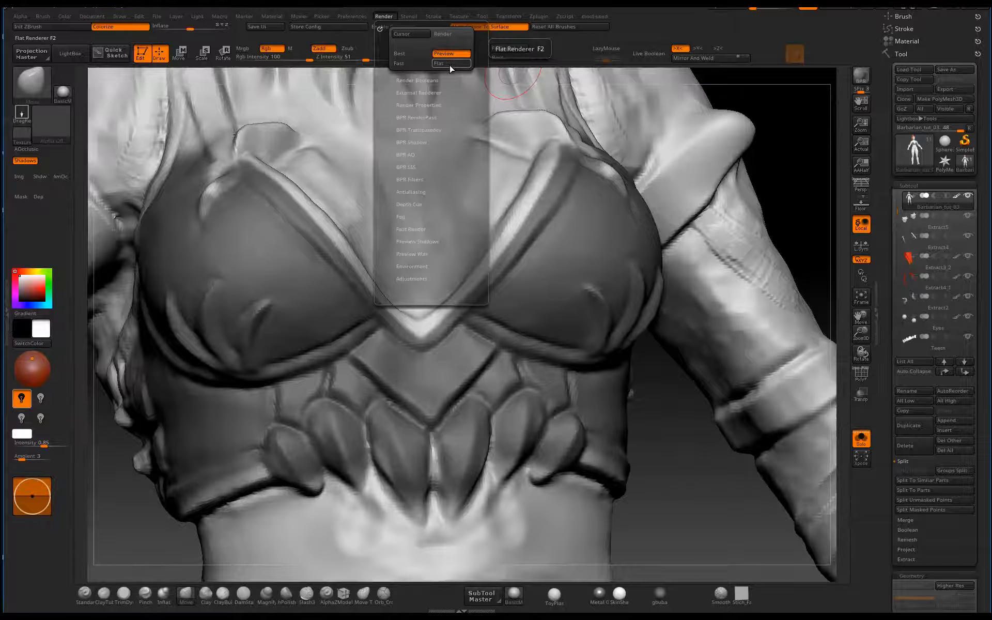
pyautogui.click(450, 63)
pyautogui.click(451, 53)
pyautogui.click(450, 64)
# - Fill the unmasked gaps between the cups and the fang ornaments in the flat view and check the mask's coverage
pyautogui.keyDown('ctrl'); pyautogui.moveTo(552, 334); pyautogui.dragTo(470, 365); pyautogui.keyUp('ctrl')
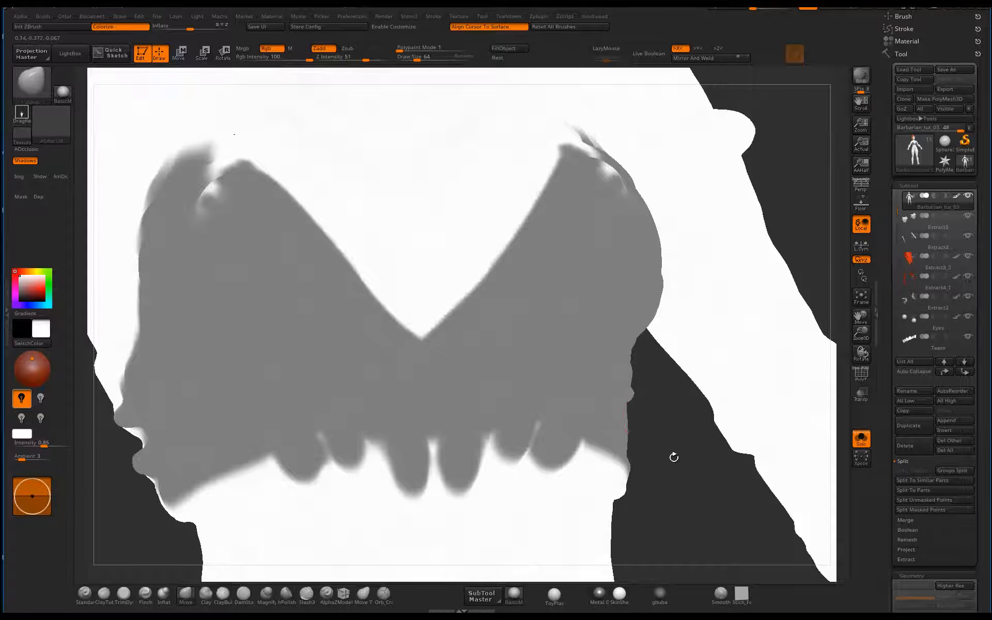
pyautogui.keyDown('alt'); pyautogui.moveTo(673, 456); pyautogui.dragTo(673, 320); pyautogui.keyUp('alt')
pyautogui.moveTo(760, 305)
pyautogui.mouseDown()
pyautogui.moveTo(666, 302)
pyautogui.moveTo(690, 393)
pyautogui.moveTo(702, 296)
pyautogui.mouseUp()
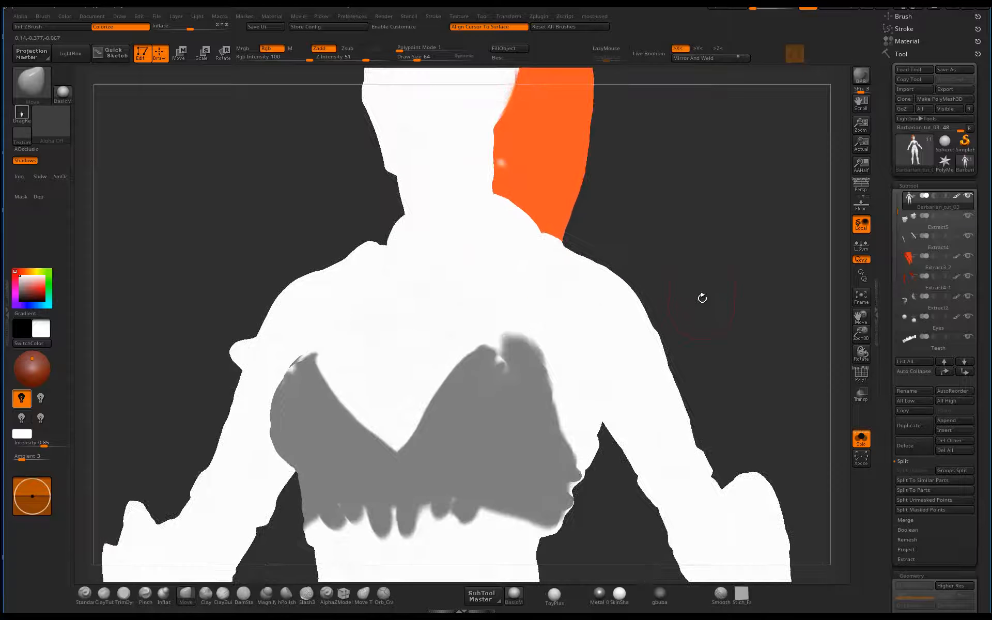
# - Return to the Preview renderer and mask the top's shoulder strap, erasing stray masking beside its edge
pyautogui.hotkey('shift', 'r')
pyautogui.keyDown('ctrl'); pyautogui.moveTo(493, 357); pyautogui.dragTo(506, 345); pyautogui.keyUp('ctrl')
pyautogui.moveTo(674, 227)
pyautogui.mouseDown()
pyautogui.moveTo(682, 265)
pyautogui.moveTo(700, 268)
pyautogui.moveTo(709, 341)
pyautogui.mouseUp()
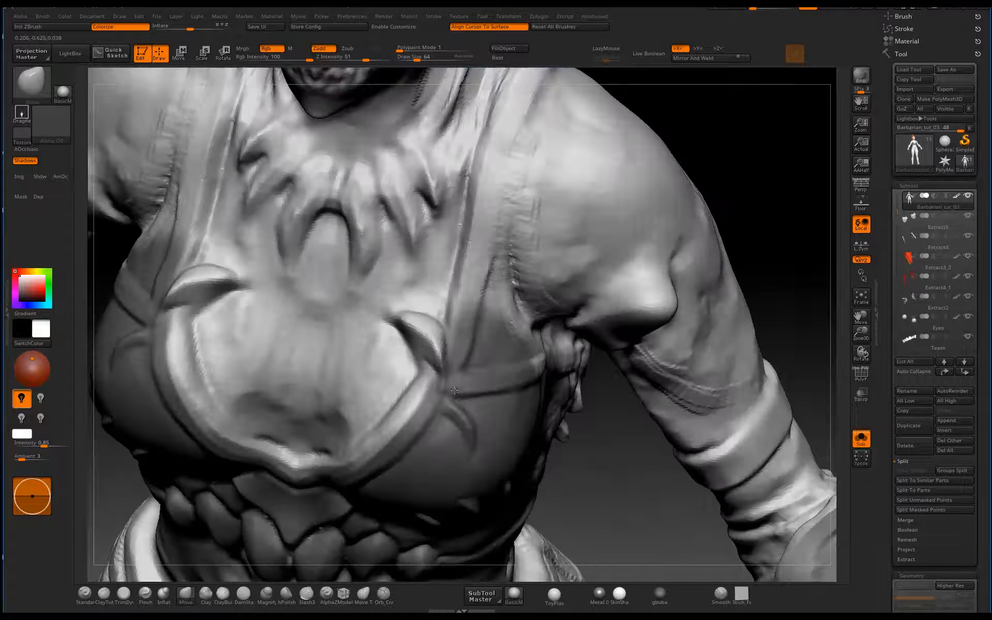
pyautogui.moveTo(408, 321)
pyautogui.keyDown('ctrl'); pyautogui.mouseDown()
pyautogui.moveTo(427, 332)
pyautogui.moveTo(443, 383)
pyautogui.moveTo(482, 292)
pyautogui.moveTo(502, 151)
pyautogui.moveTo(528, 100)
pyautogui.moveTo(510, 211)
pyautogui.moveTo(463, 316)
pyautogui.mouseUp(); pyautogui.keyUp('ctrl')
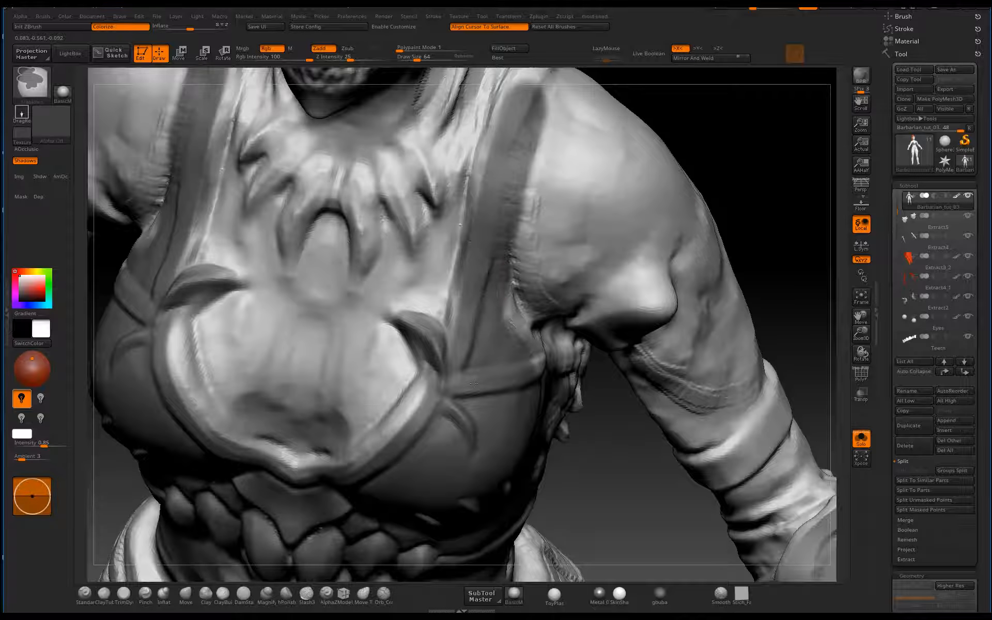
pyautogui.moveTo(665, 135); pyautogui.dragTo(699, 153)
pyautogui.moveTo(445, 220)
pyautogui.keyDown('ctrl'); pyautogui.keyDown('alt'); pyautogui.mouseDown()
pyautogui.moveTo(436, 287)
pyautogui.moveTo(415, 331)
pyautogui.mouseUp(); pyautogui.keyUp('alt'); pyautogui.keyUp('ctrl')
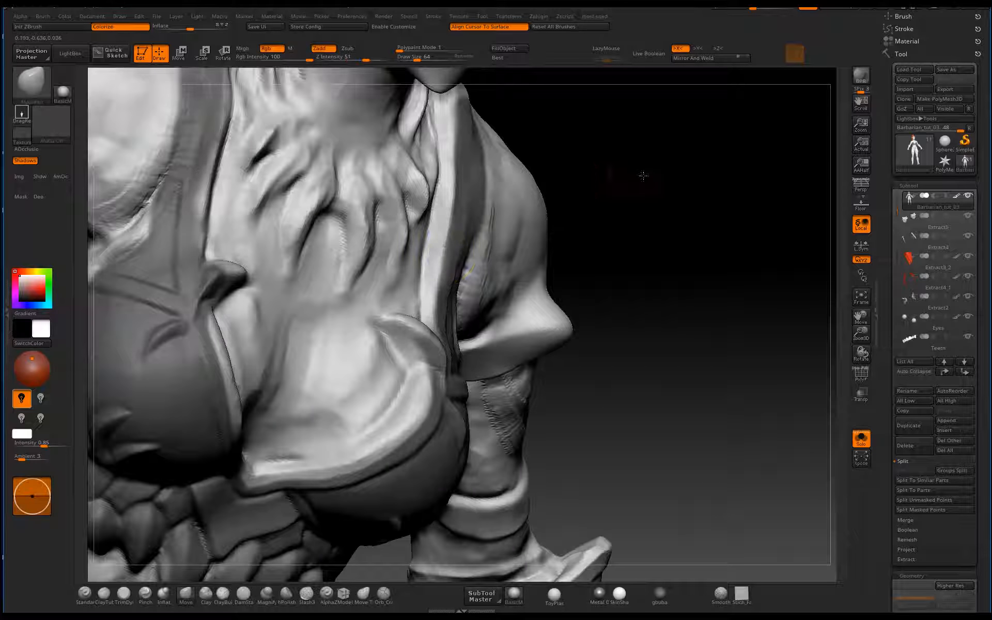
# - Mask the remaining bare areas between the shoulder strap and the cup and down the side of the chest armor
pyautogui.moveTo(642, 175); pyautogui.dragTo(602, 179)
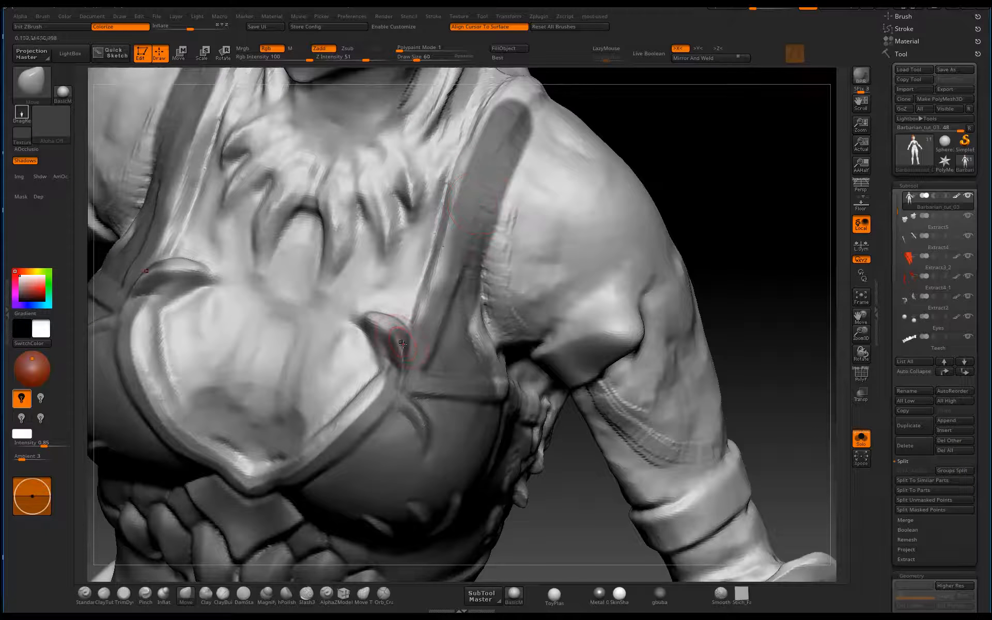
pyautogui.press('ctrl')
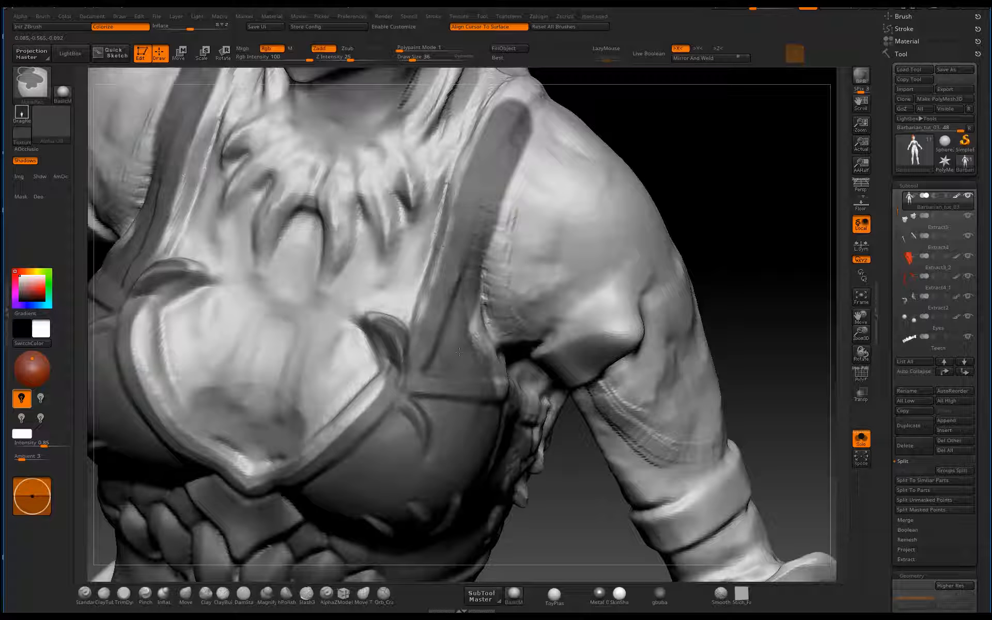
pyautogui.keyDown('ctrl'); pyautogui.moveTo(468, 311); pyautogui.dragTo(480, 344); pyautogui.keyUp('ctrl')
pyautogui.moveTo(737, 263)
pyautogui.keyDown('alt'); pyautogui.mouseDown()
pyautogui.moveTo(742, 157)
pyautogui.moveTo(751, 157)
pyautogui.moveTo(664, 163)
pyautogui.mouseUp(); pyautogui.keyUp('alt')
pyautogui.moveTo(501, 274)
pyautogui.keyDown('ctrl'); pyautogui.mouseDown()
pyautogui.moveTo(543, 297)
pyautogui.moveTo(590, 351)
pyautogui.mouseUp(); pyautogui.keyUp('ctrl')
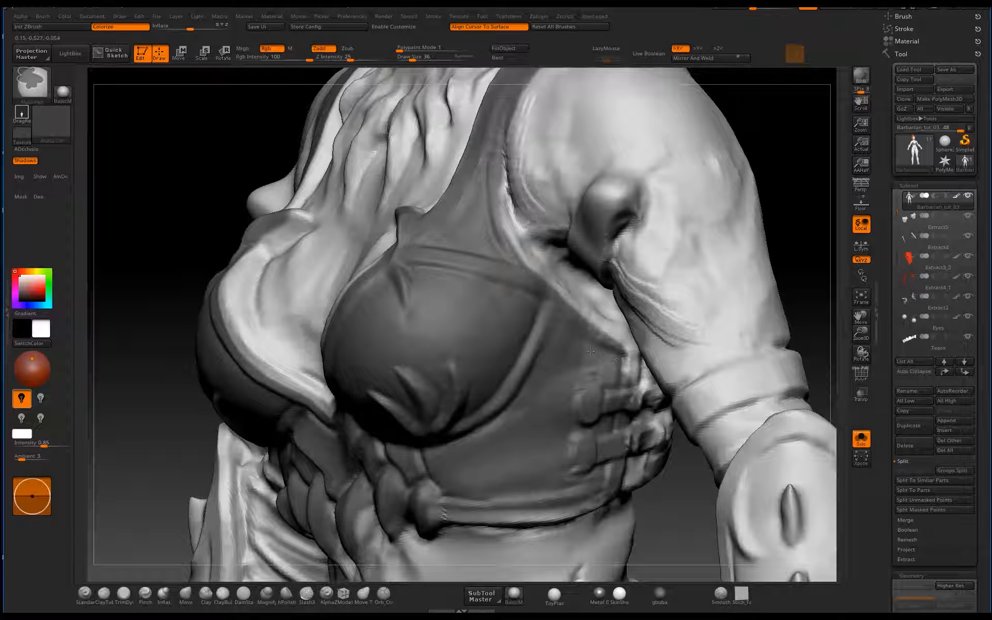
# - Extend the mask around the armor's side and across the lower and middle back panel
pyautogui.moveTo(667, 505)
pyautogui.mouseDown()
pyautogui.moveTo(566, 500)
pyautogui.moveTo(550, 486)
pyautogui.moveTo(697, 430)
pyautogui.mouseUp()
pyautogui.moveTo(576, 477)
pyautogui.keyDown('ctrl'); pyautogui.mouseDown()
pyautogui.moveTo(744, 414)
pyautogui.moveTo(667, 444)
pyautogui.moveTo(599, 398)
pyautogui.moveTo(672, 336)
pyautogui.moveTo(570, 372)
pyautogui.moveTo(671, 302)
pyautogui.moveTo(718, 212)
pyautogui.moveTo(713, 176)
pyautogui.mouseUp(); pyautogui.keyUp('ctrl')
pyautogui.moveTo(332, 303)
pyautogui.mouseDown()
pyautogui.moveTo(482, 172)
pyautogui.moveTo(483, 135)
pyautogui.mouseUp()
pyautogui.moveTo(660, 301)
pyautogui.keyDown('ctrl'); pyautogui.mouseDown()
pyautogui.moveTo(654, 322)
pyautogui.moveTo(640, 309)
pyautogui.moveTo(644, 401)
pyautogui.moveTo(734, 421)
pyautogui.moveTo(704, 454)
pyautogui.mouseUp(); pyautogui.keyUp('ctrl')
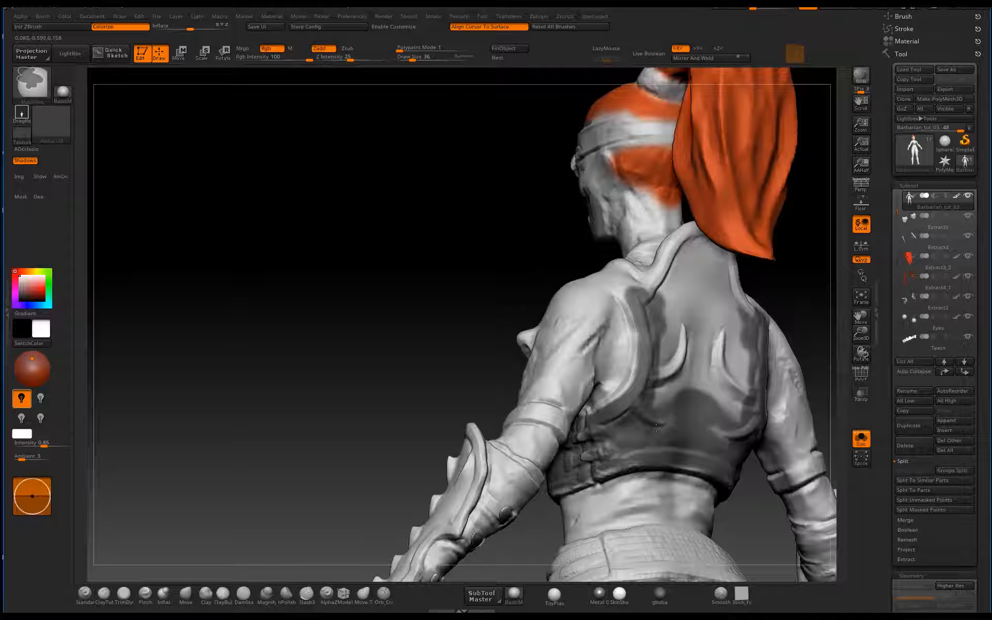
pyautogui.moveTo(657, 427)
pyautogui.keyDown('ctrl'); pyautogui.mouseDown()
pyautogui.moveTo(723, 367)
pyautogui.moveTo(682, 336)
pyautogui.moveTo(729, 303)
pyautogui.mouseUp(); pyautogui.keyUp('ctrl')
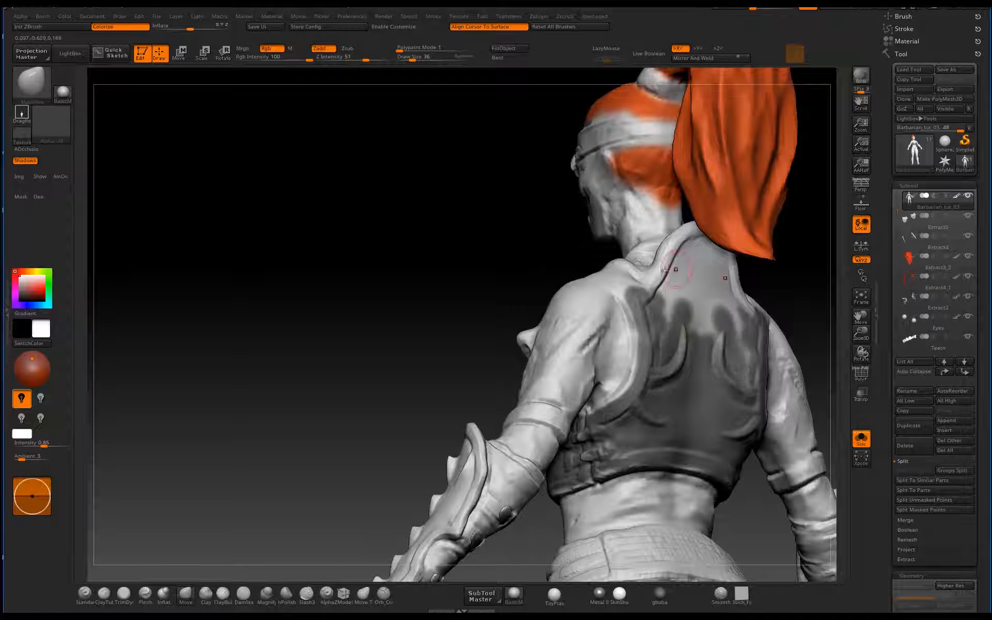
# - Erase stray masking along the armor's lower back edge
pyautogui.moveTo(772, 266); pyautogui.dragTo(736, 331)
pyautogui.moveTo(821, 323); pyautogui.dragTo(780, 334)
pyautogui.moveTo(733, 436)
pyautogui.keyDown('alt'); pyautogui.mouseDown()
pyautogui.moveTo(727, 393)
pyautogui.moveTo(730, 437)
pyautogui.mouseUp(); pyautogui.keyUp('alt')
pyautogui.moveTo(755, 496); pyautogui.dragTo(739, 448)
pyautogui.keyDown('ctrl'); pyautogui.keyDown('alt'); pyautogui.moveTo(650, 447); pyautogui.dragTo(627, 438); pyautogui.keyUp('alt'); pyautogui.keyUp('ctrl')
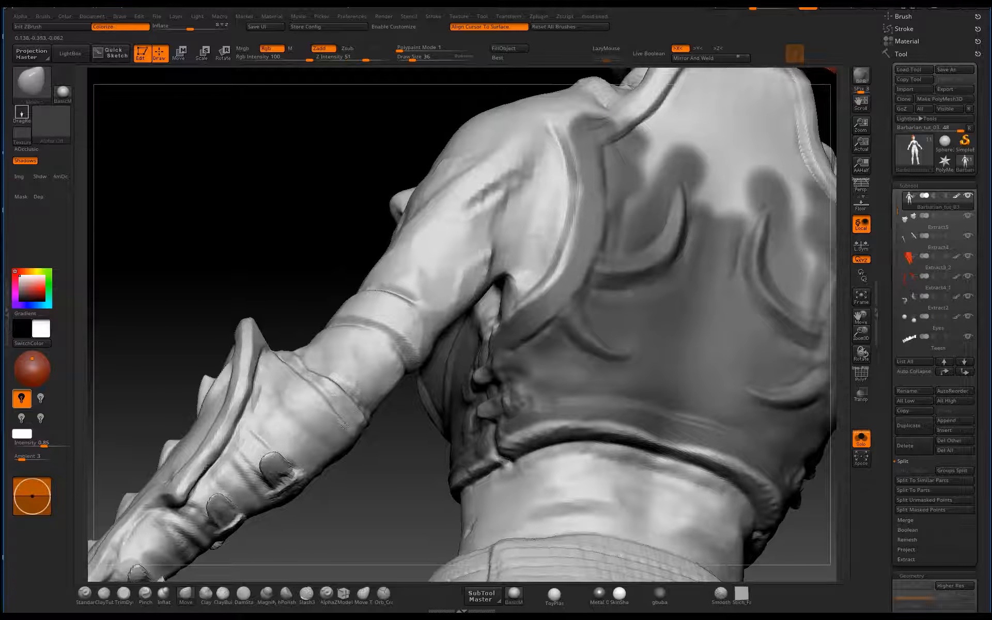
# - Mask the upper back panel up to the neckline and join it with the shoulder straps
pyautogui.keyDown('alt'); pyautogui.moveTo(397, 449); pyautogui.dragTo(374, 386); pyautogui.keyUp('alt')
pyautogui.keyDown('alt'); pyautogui.moveTo(385, 323); pyautogui.dragTo(388, 374); pyautogui.keyUp('alt')
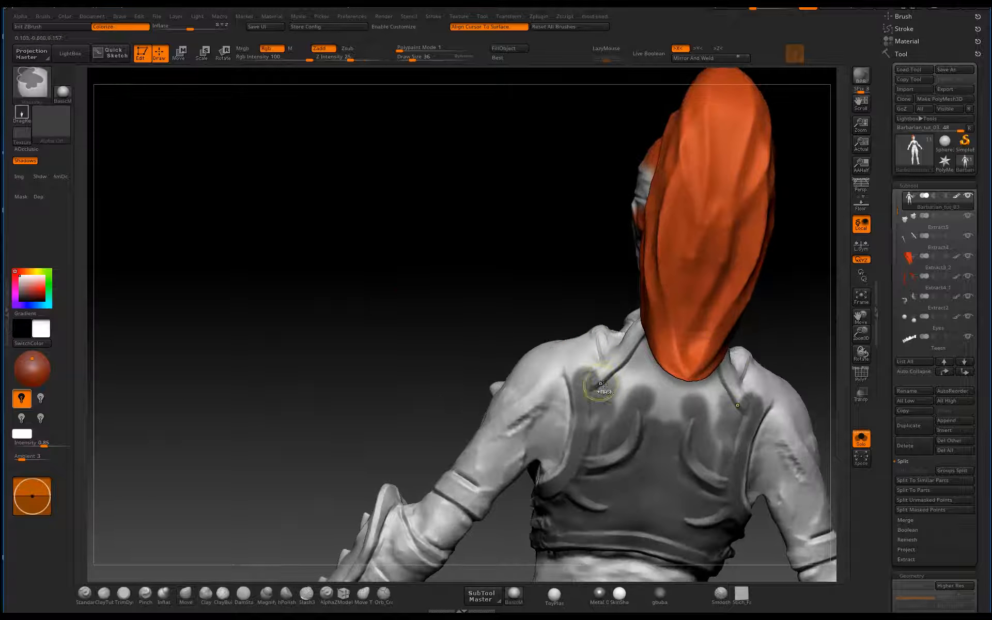
pyautogui.moveTo(596, 387)
pyautogui.keyDown('ctrl'); pyautogui.mouseDown()
pyautogui.moveTo(600, 362)
pyautogui.moveTo(631, 383)
pyautogui.moveTo(708, 396)
pyautogui.mouseUp(); pyautogui.keyUp('ctrl')
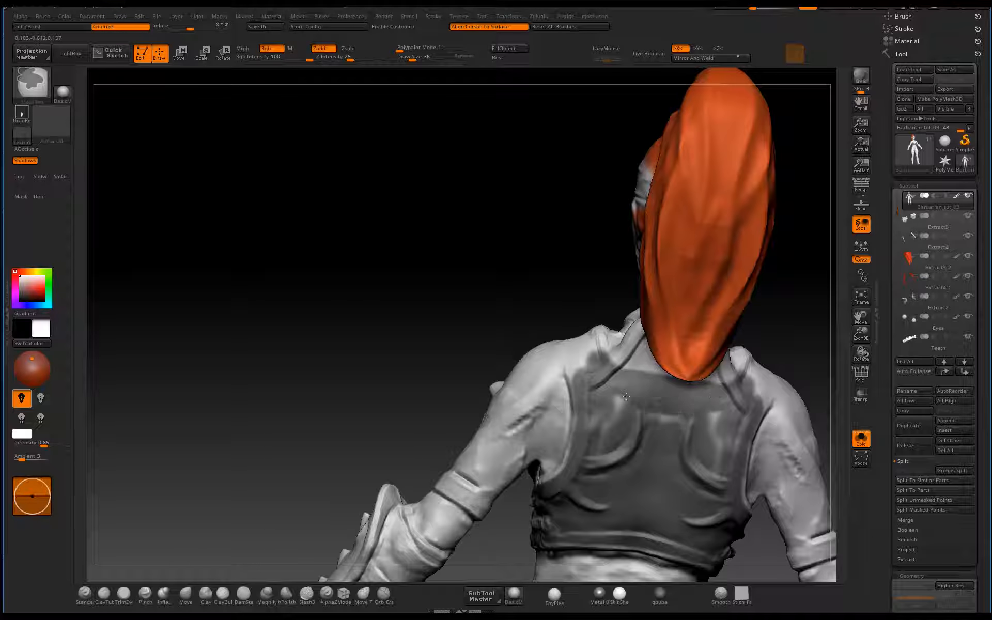
pyautogui.moveTo(626, 397)
pyautogui.keyDown('ctrl'); pyautogui.mouseDown()
pyautogui.moveTo(708, 418)
pyautogui.moveTo(717, 443)
pyautogui.mouseUp(); pyautogui.keyUp('ctrl')
pyautogui.moveTo(791, 340); pyautogui.dragTo(729, 343)
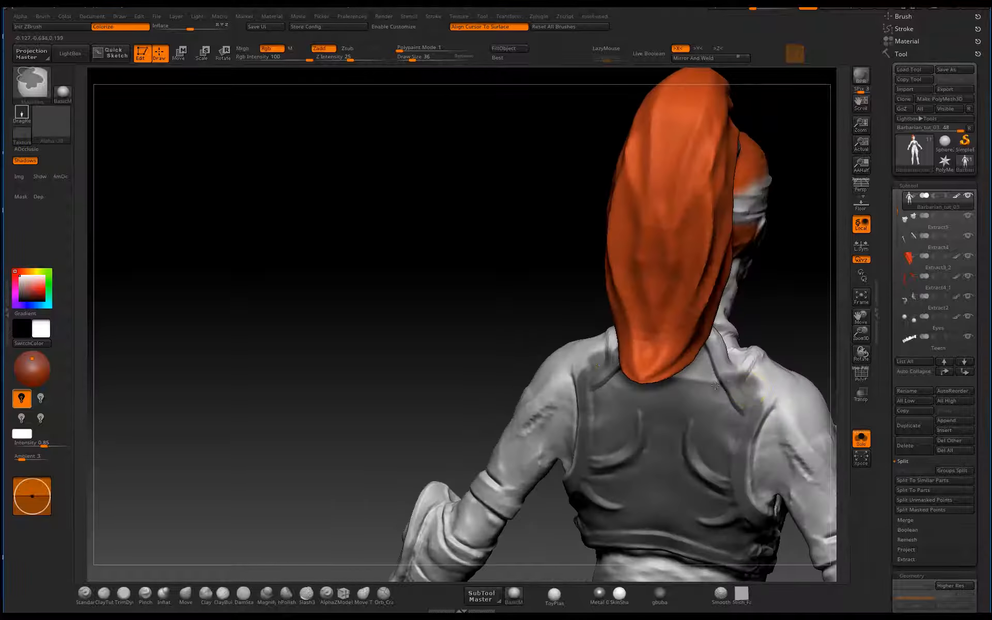
pyautogui.keyDown('ctrl'); pyautogui.moveTo(758, 390); pyautogui.dragTo(766, 368); pyautogui.keyUp('ctrl')
pyautogui.moveTo(800, 321)
pyautogui.mouseDown()
pyautogui.moveTo(661, 341)
pyautogui.moveTo(503, 504)
pyautogui.moveTo(694, 411)
pyautogui.moveTo(614, 416)
pyautogui.mouseUp()
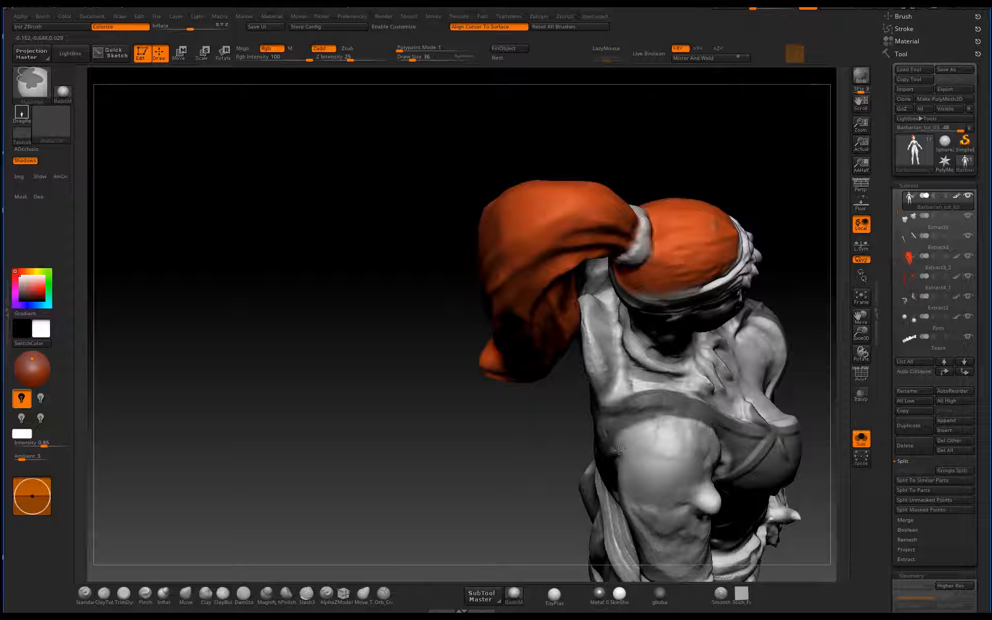
# - Check the mask from all sides in the Flat renderer, filling gaps at the side and back and trimming the shoulder strap's edge
pyautogui.moveTo(507, 509)
pyautogui.mouseDown()
pyautogui.moveTo(707, 417)
pyautogui.moveTo(743, 426)
pyautogui.moveTo(750, 412)
pyautogui.moveTo(814, 422)
pyautogui.moveTo(795, 330)
pyautogui.moveTo(765, 336)
pyautogui.mouseUp()
pyautogui.press('f')
pyautogui.keyDown('ctrl'); pyautogui.moveTo(576, 417); pyautogui.dragTo(572, 414); pyautogui.keyUp('ctrl')
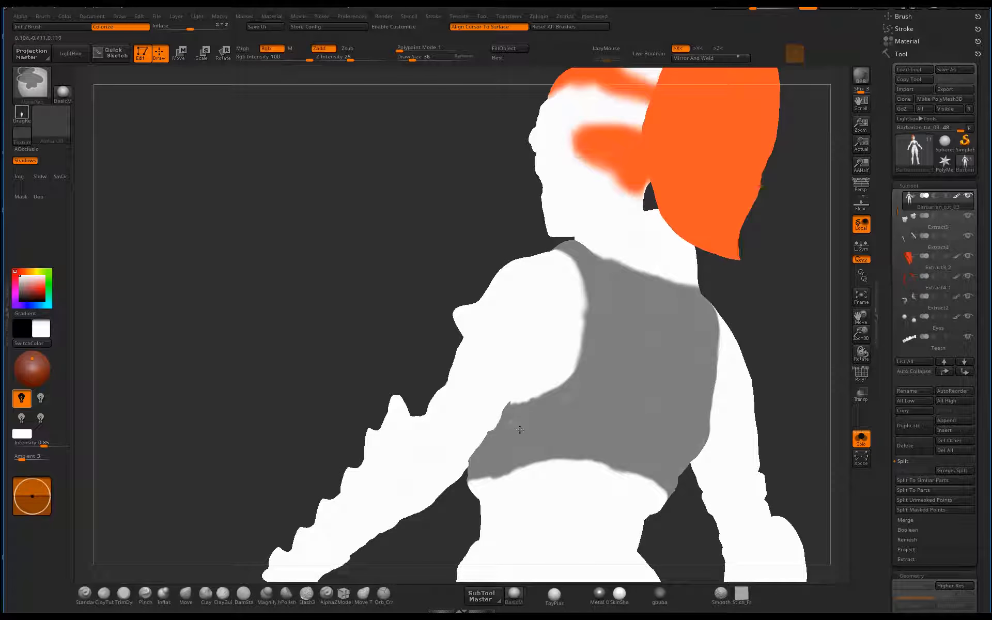
pyautogui.moveTo(683, 517); pyautogui.dragTo(827, 485)
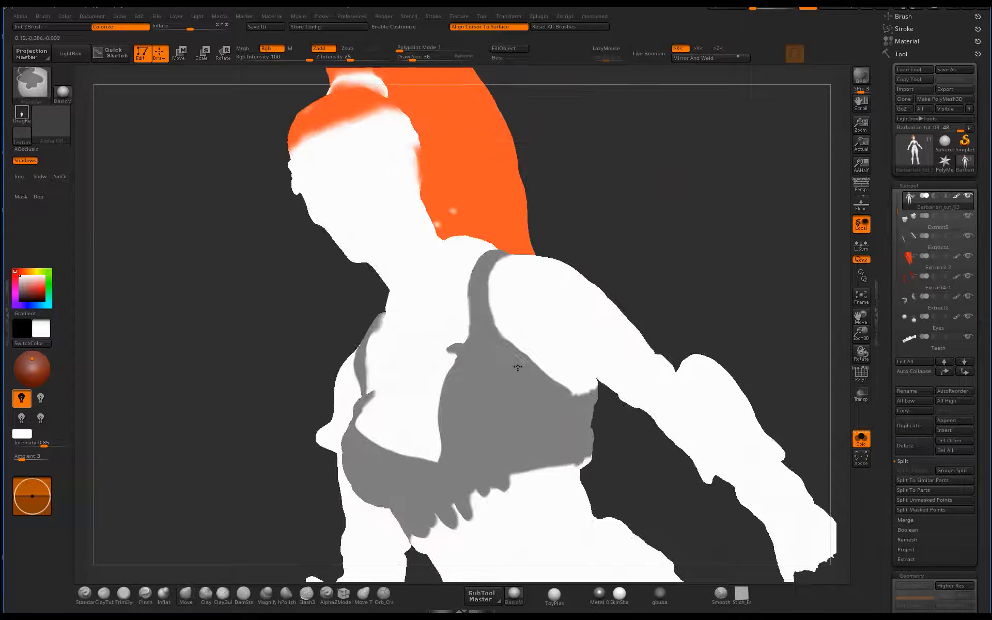
pyautogui.keyDown('shift'); pyautogui.moveTo(688, 231); pyautogui.dragTo(659, 254); pyautogui.keyUp('shift')
pyautogui.moveTo(565, 251)
pyautogui.keyDown('ctrl'); pyautogui.keyDown('alt'); pyautogui.mouseDown()
pyautogui.moveTo(549, 239)
pyautogui.moveTo(603, 201)
pyautogui.moveTo(575, 215)
pyautogui.mouseUp(); pyautogui.keyUp('alt'); pyautogui.keyUp('ctrl')
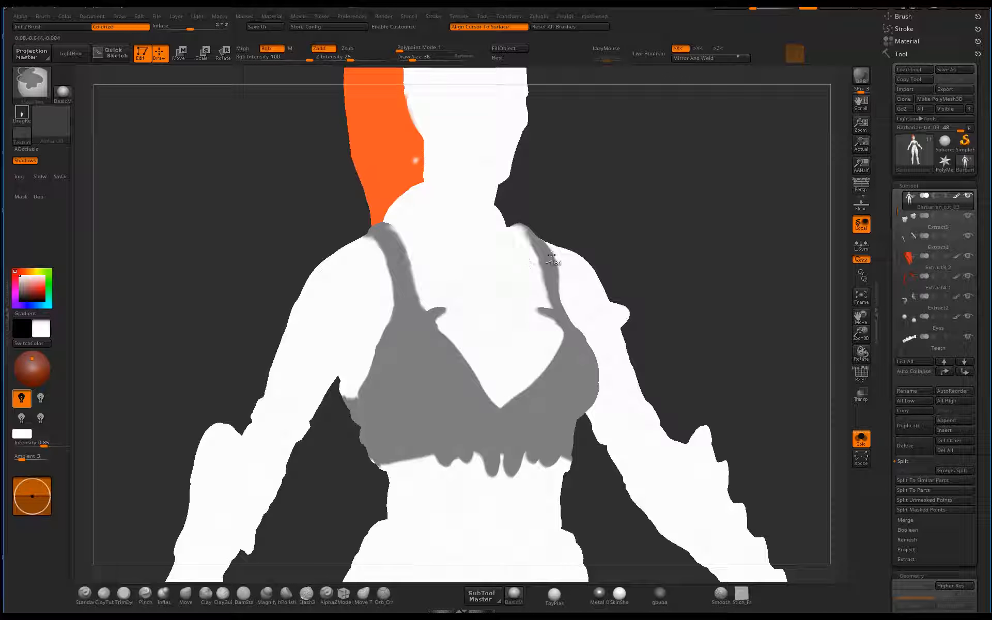
pyautogui.keyDown('shift'); pyautogui.moveTo(678, 242); pyautogui.dragTo(664, 253); pyautogui.keyUp('shift')
pyautogui.moveTo(592, 467); pyautogui.dragTo(532, 461)
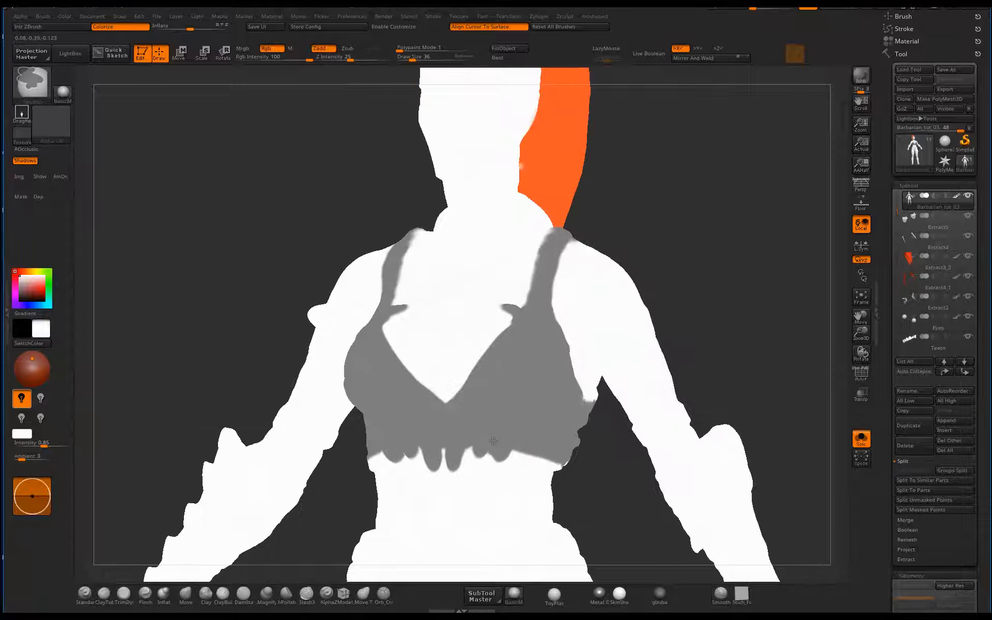
pyautogui.moveTo(633, 441); pyautogui.dragTo(583, 450)
pyautogui.moveTo(784, 361); pyautogui.dragTo(615, 409)
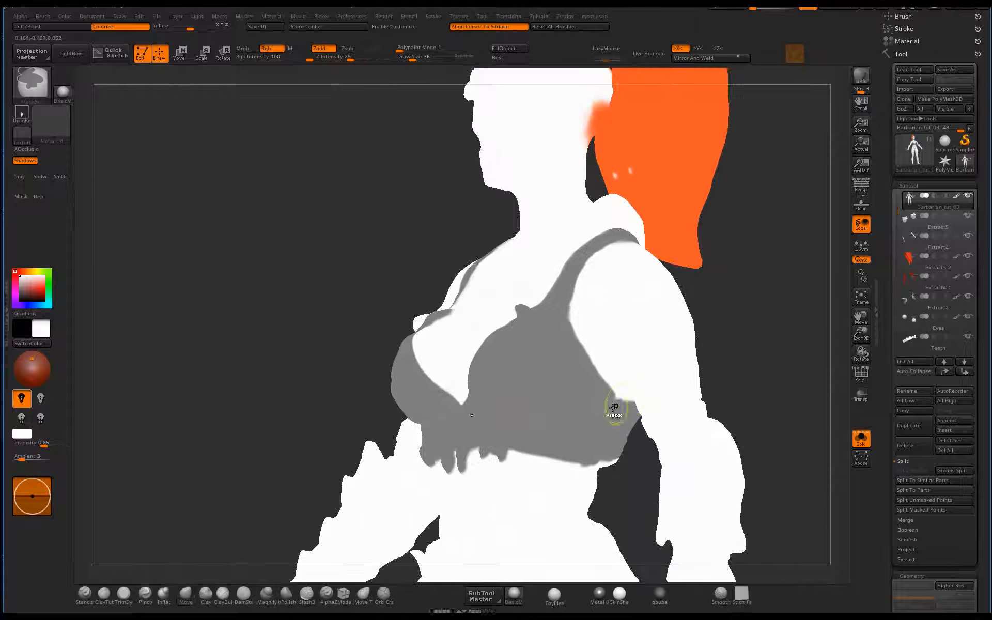
pyautogui.moveTo(745, 358); pyautogui.dragTo(628, 475)
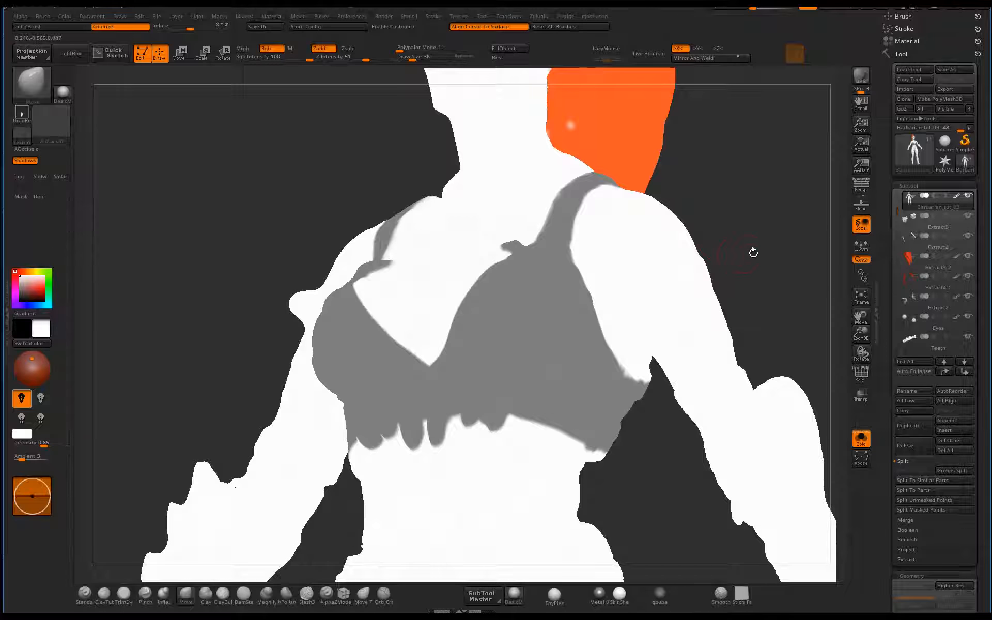
pyautogui.keyDown('shift'); pyautogui.moveTo(770, 297); pyautogui.dragTo(853, 361); pyautogui.keyUp('shift')
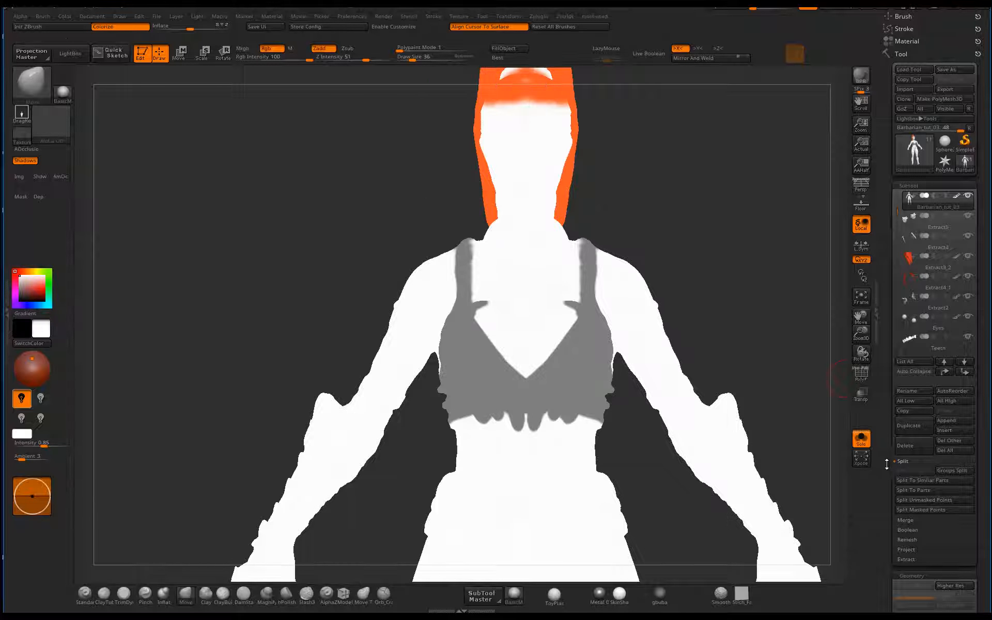
# - Extract the masked armor with a thickness of 0.02 and accept it as a new subtool
pyautogui.moveTo(887, 463); pyautogui.dragTo(892, 411)
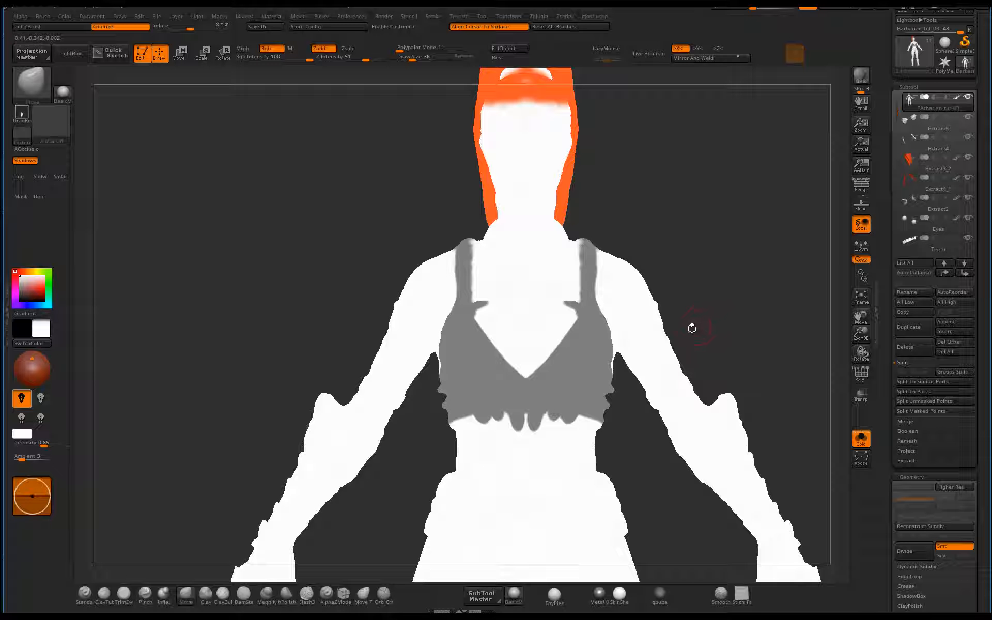
pyautogui.click(907, 460)
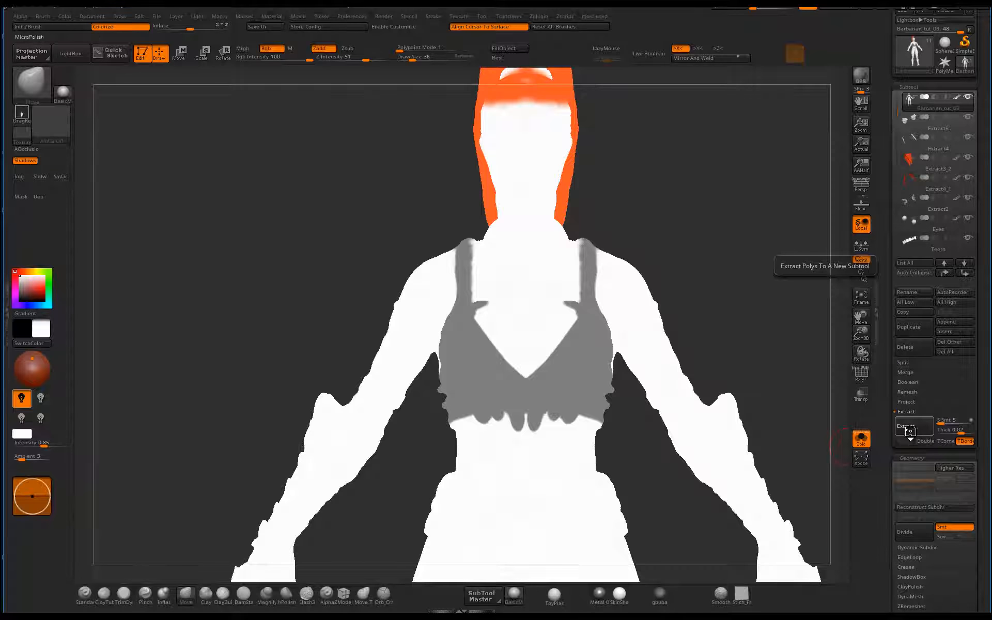
pyautogui.click(911, 431)
pyautogui.moveTo(799, 377)
pyautogui.mouseDown()
pyautogui.moveTo(751, 339)
pyautogui.moveTo(756, 313)
pyautogui.mouseUp()
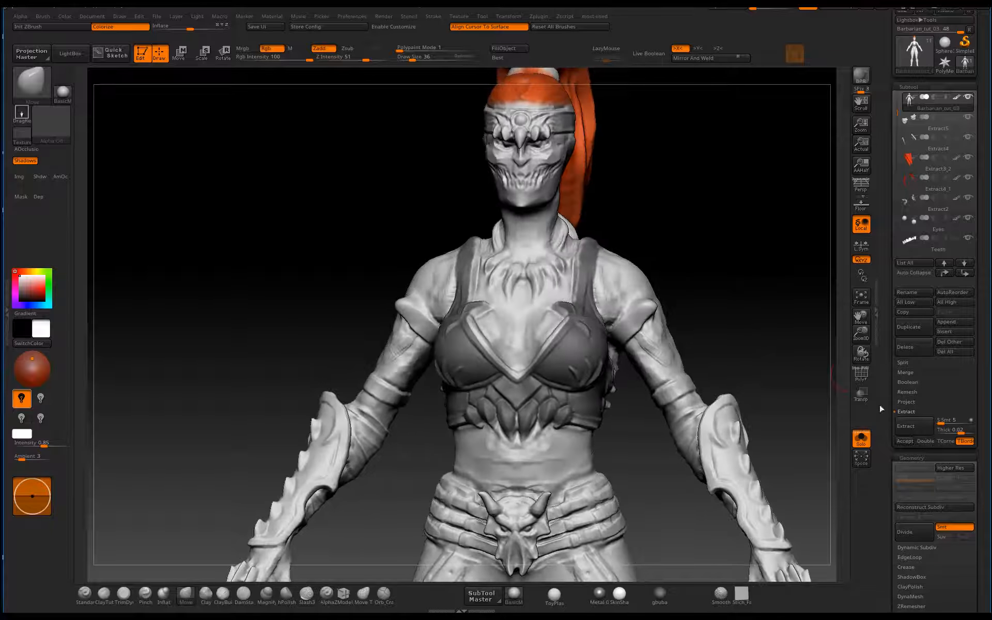
pyautogui.click(908, 441)
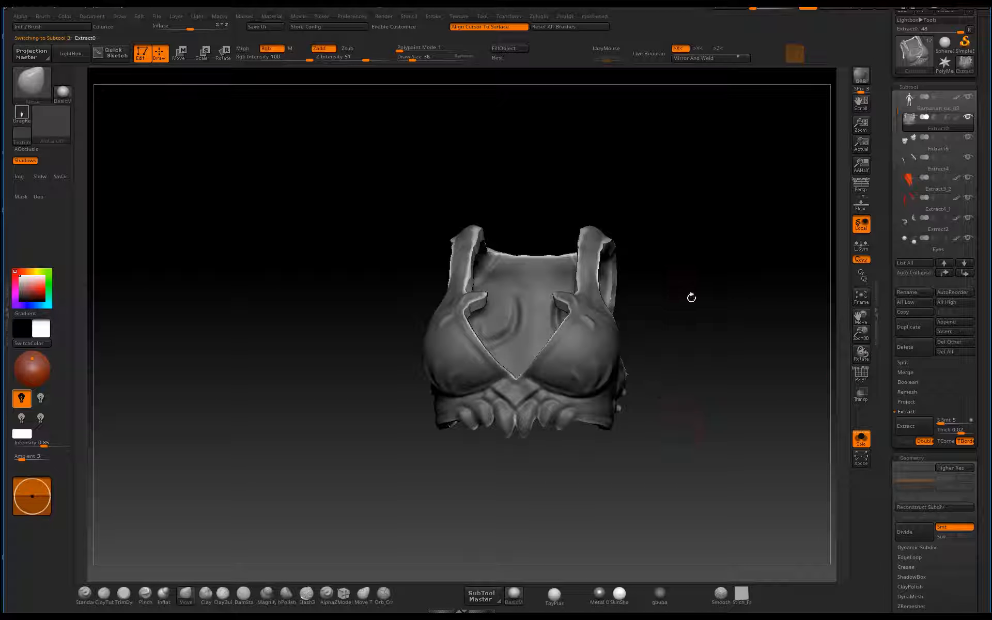
# - Compare the extracted armor alone and on the full character, then delete its subtool
pyautogui.moveTo(719, 318); pyautogui.dragTo(755, 386)
pyautogui.click(868, 443)
pyautogui.moveTo(800, 331)
pyautogui.mouseDown()
pyautogui.moveTo(781, 334)
pyautogui.moveTo(827, 337)
pyautogui.moveTo(801, 332)
pyautogui.mouseUp()
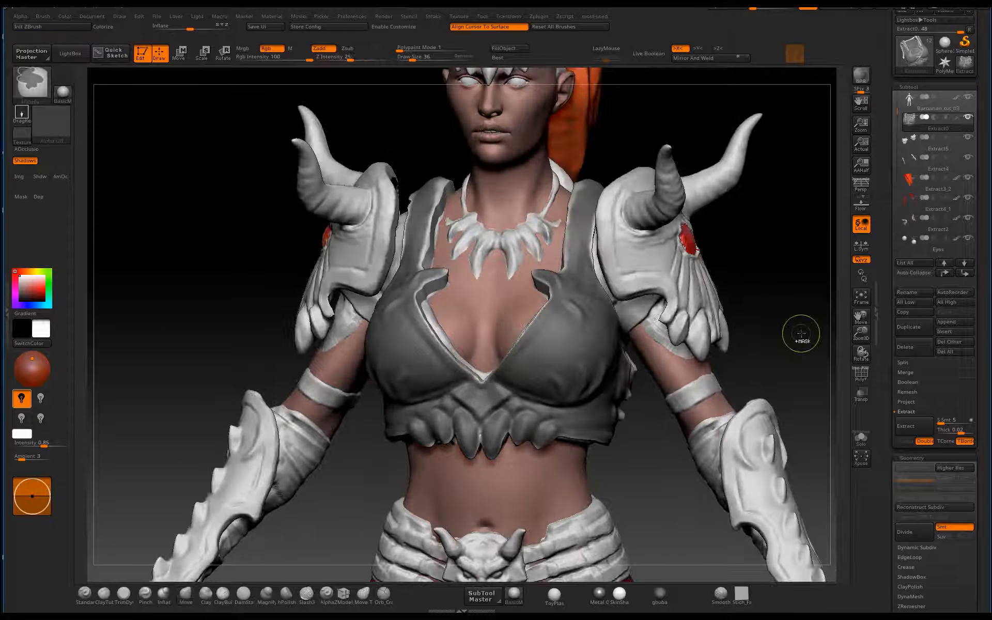
pyautogui.click(914, 356)
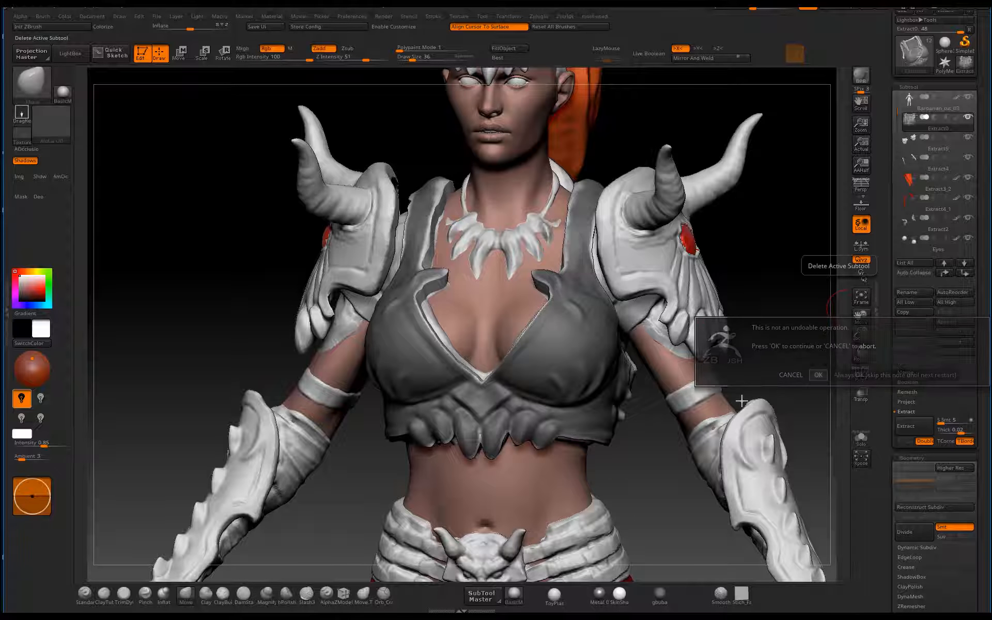
pyautogui.click(816, 375)
# - Select the body subtool and extract the masked armor with a thickness of 0.00912, accepting it as a new subtool
pyautogui.keyDown('alt'); pyautogui.click(645, 345); pyautogui.keyUp('alt')
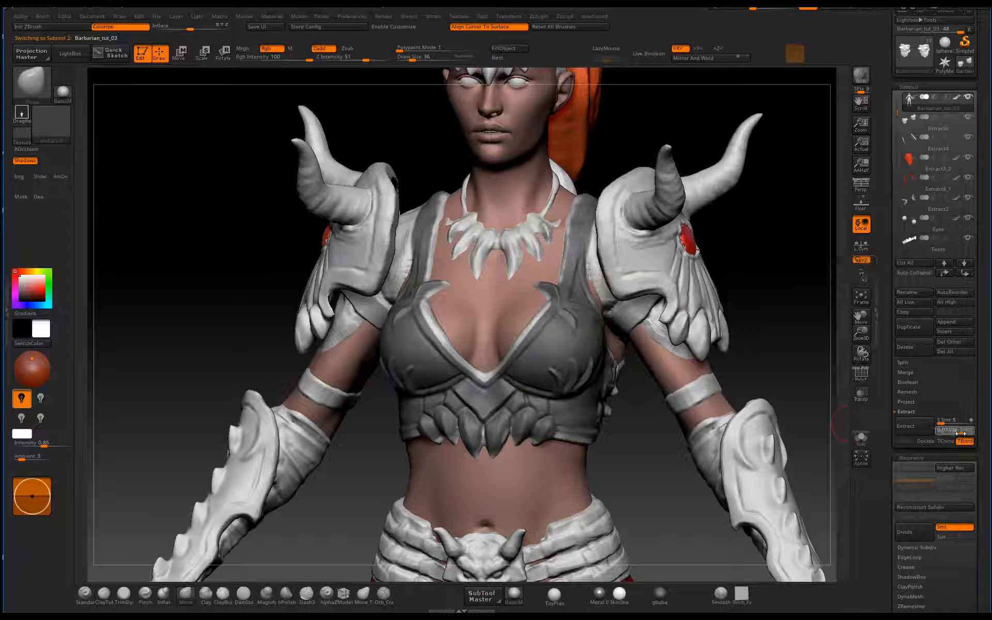
pyautogui.click(913, 428)
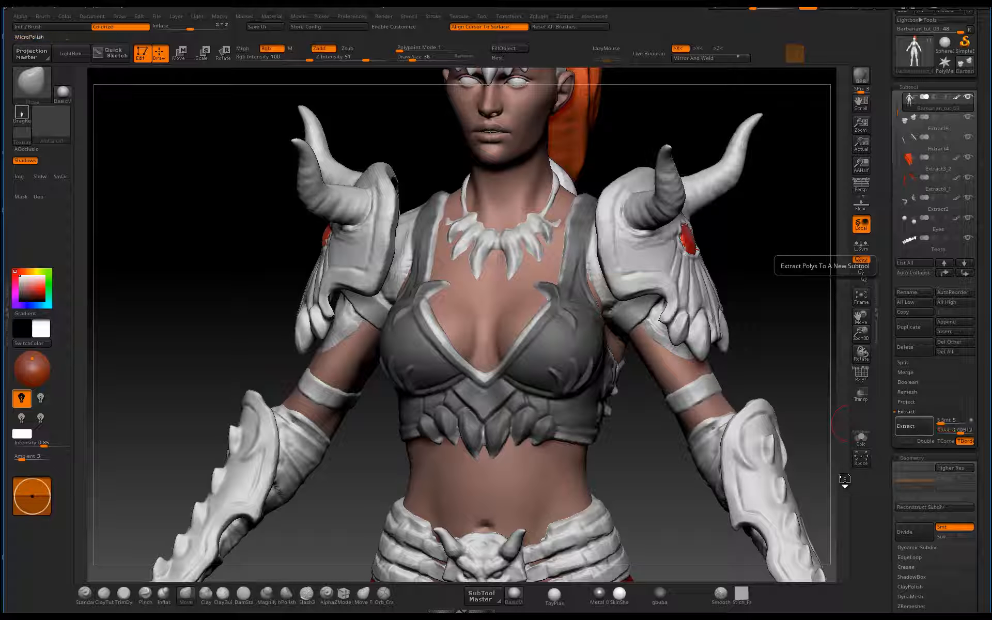
pyautogui.click(905, 440)
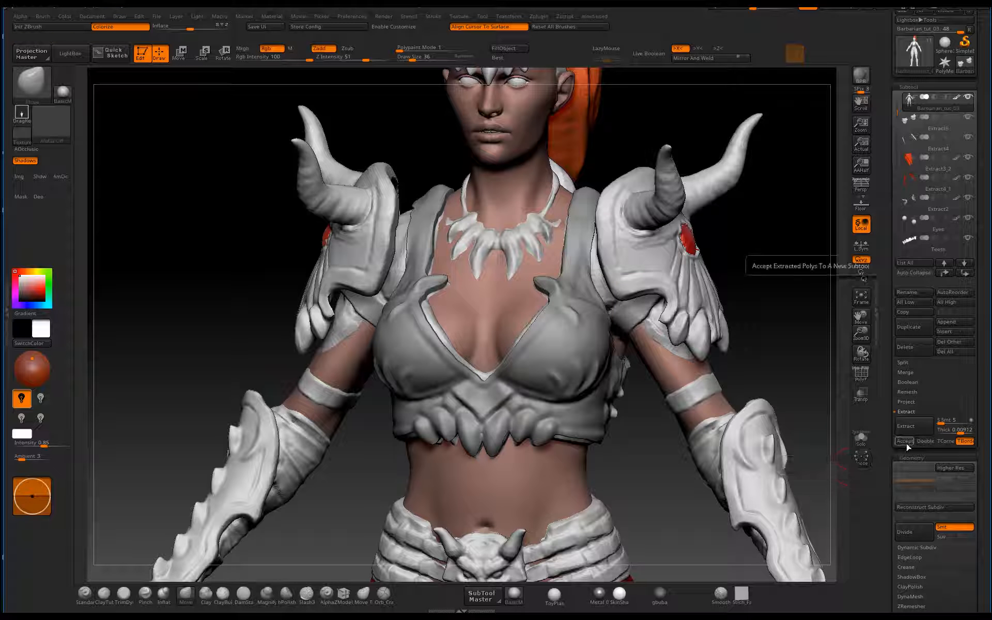
pyautogui.moveTo(654, 474); pyautogui.dragTo(661, 489)
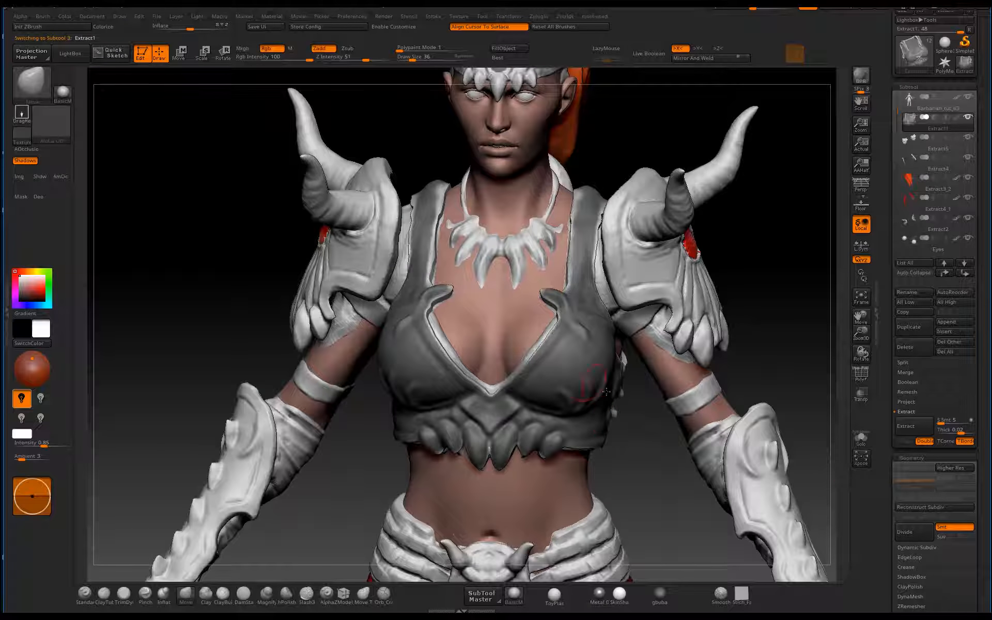
# - Isolate the extracted armor and display its polygroups and wireframe, examining the shell from several angles
pyautogui.click(861, 439)
pyautogui.moveTo(749, 368); pyautogui.dragTo(830, 383)
pyautogui.click(861, 374)
pyautogui.moveTo(732, 363); pyautogui.dragTo(708, 357)
pyautogui.moveTo(660, 277); pyautogui.dragTo(373, 346)
pyautogui.moveTo(567, 336); pyautogui.dragTo(586, 378)
# - Show only the armor's outer polygroup and delete the hidden polygons
pyautogui.keyDown('ctrl'); pyautogui.keyDown('shift'); pyautogui.click(612, 346); pyautogui.keyUp('shift'); pyautogui.keyUp('ctrl')
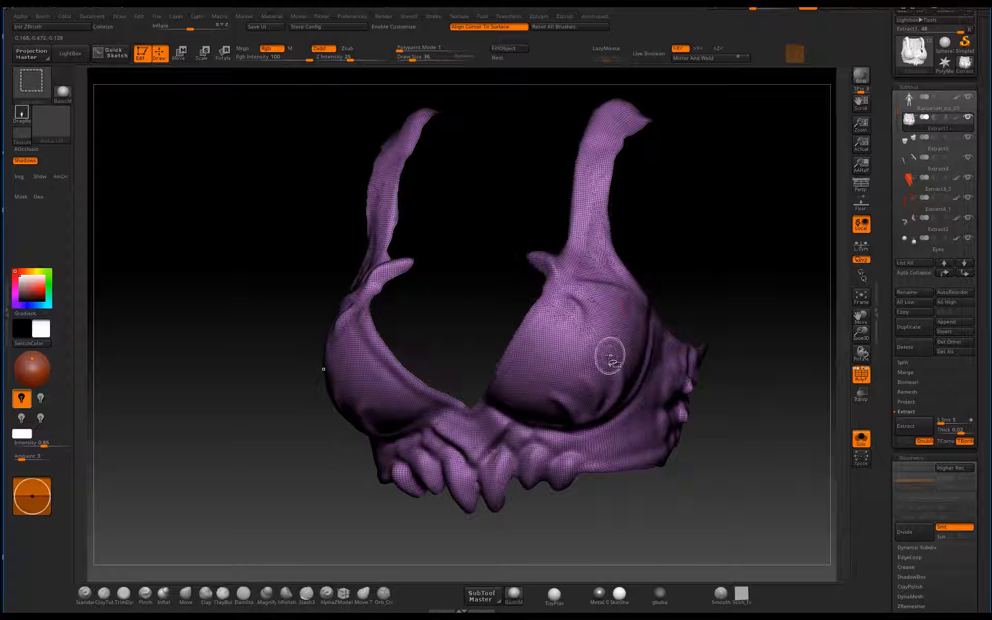
pyautogui.keyDown('alt'); pyautogui.moveTo(733, 293); pyautogui.dragTo(704, 289); pyautogui.keyUp('alt')
pyautogui.press('space')
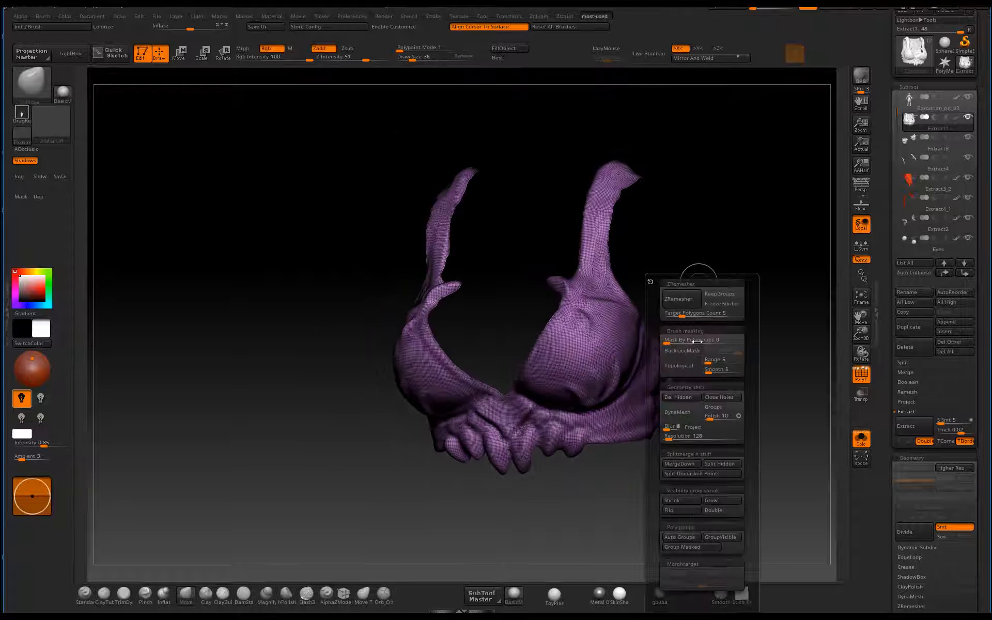
pyautogui.click(683, 397)
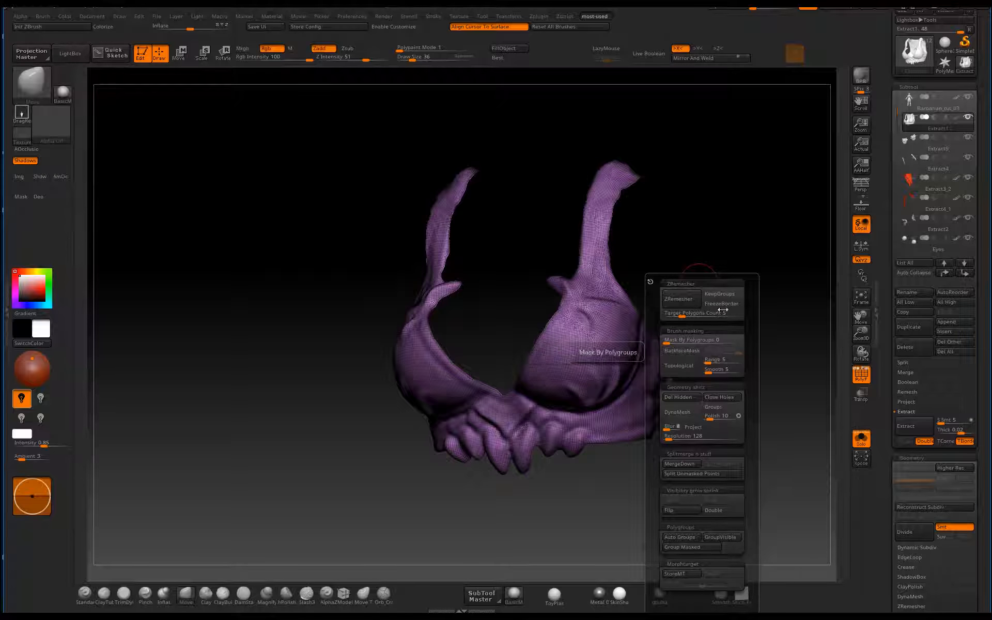
# - Turn off the wireframe, smooth and flatten the sculpted buckles on the armor's side with TrimDynamic, and smooth the folds on the cup
pyautogui.moveTo(727, 219); pyautogui.dragTo(465, 430)
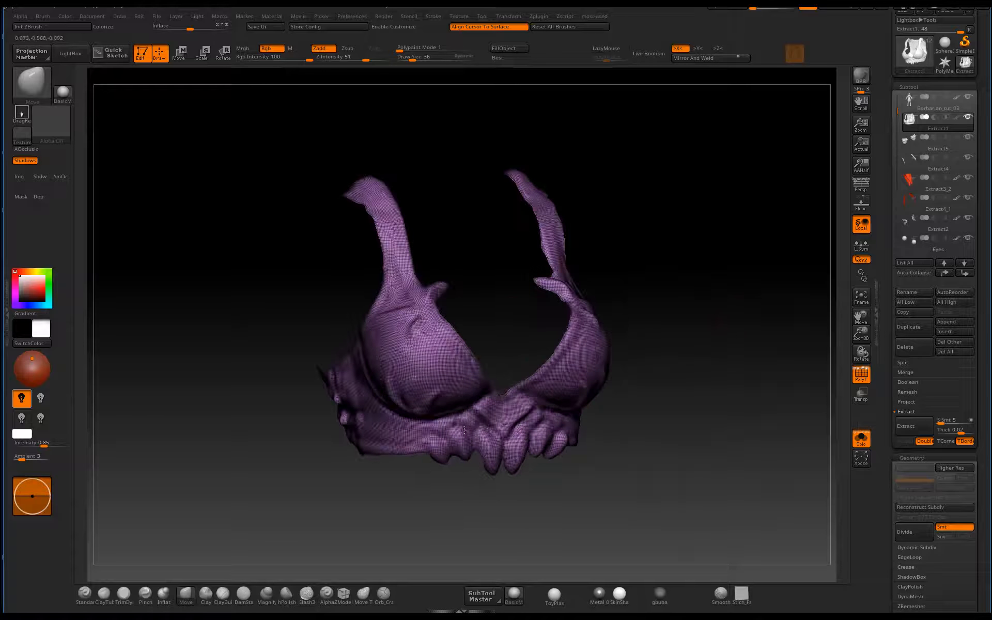
pyautogui.moveTo(662, 419); pyautogui.dragTo(469, 340)
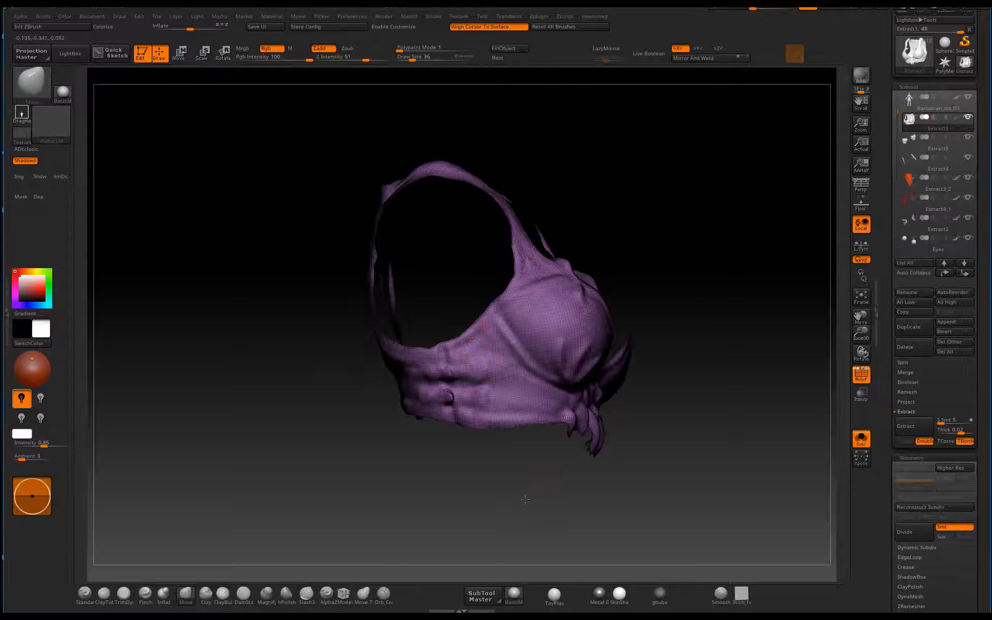
pyautogui.moveTo(525, 499); pyautogui.dragTo(452, 437)
pyautogui.moveTo(443, 387)
pyautogui.keyDown('shift'); pyautogui.mouseDown()
pyautogui.moveTo(421, 387)
pyautogui.moveTo(440, 377)
pyautogui.mouseUp(); pyautogui.keyUp('shift')
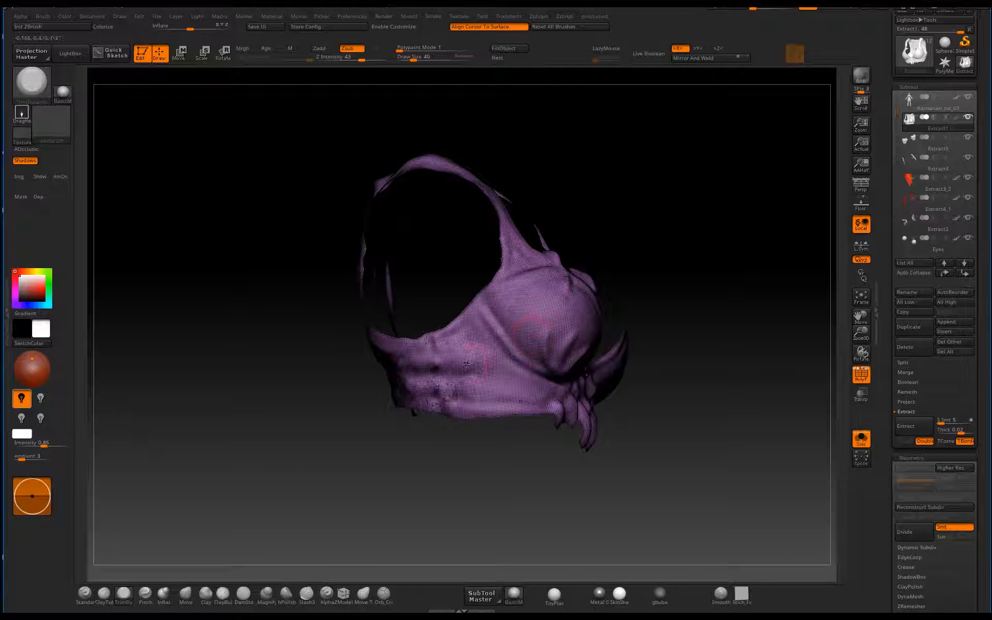
pyautogui.click(861, 375)
pyautogui.moveTo(468, 389)
pyautogui.mouseDown()
pyautogui.moveTo(427, 388)
pyautogui.moveTo(455, 406)
pyautogui.mouseUp()
pyautogui.moveTo(551, 465); pyautogui.dragTo(439, 458)
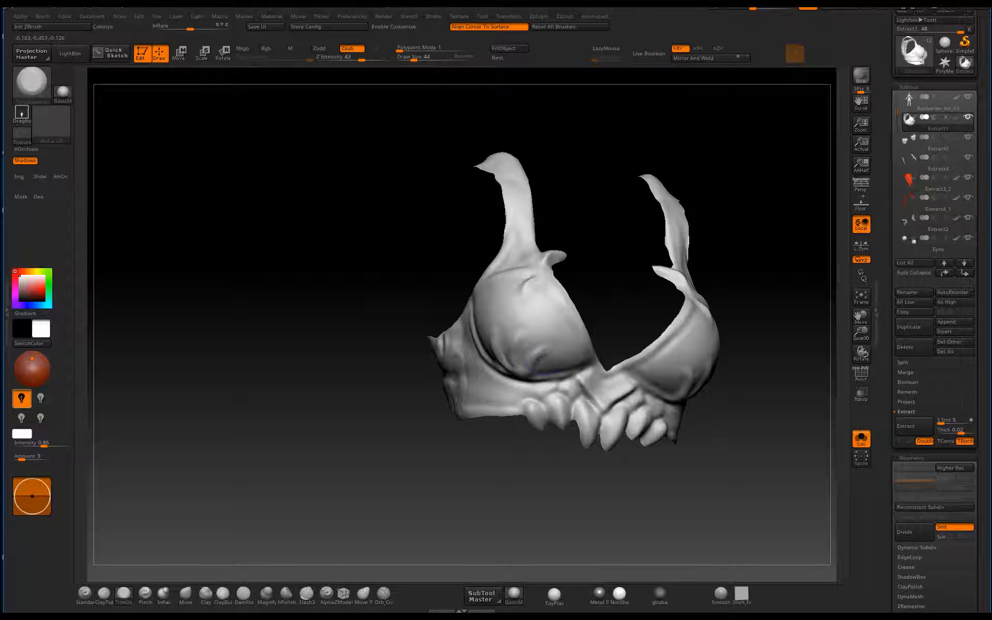
pyautogui.keyDown('shift'); pyautogui.moveTo(543, 354); pyautogui.dragTo(532, 353); pyautogui.keyUp('shift')
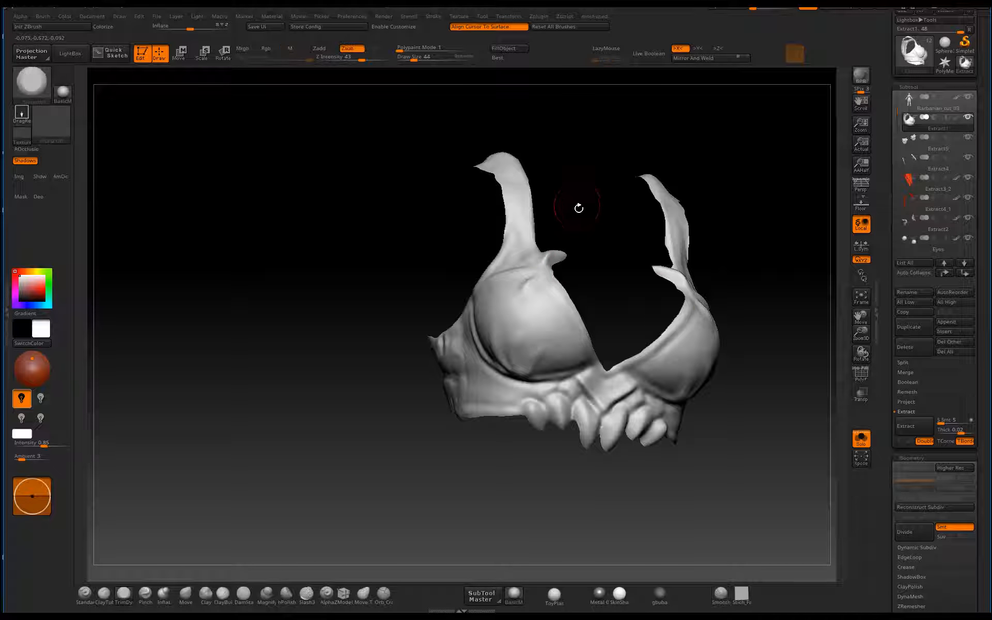
# - Even out the outer edge of the shoulder strap with the Move brush and smooth the strap's surface over the shoulder
pyautogui.moveTo(579, 207)
pyautogui.keyDown('alt'); pyautogui.mouseDown()
pyautogui.moveTo(572, 344)
pyautogui.moveTo(563, 282)
pyautogui.moveTo(570, 314)
pyautogui.moveTo(542, 321)
pyautogui.mouseUp(); pyautogui.keyUp('alt')
pyautogui.press('b')
pyautogui.press('m')
pyautogui.press('v')
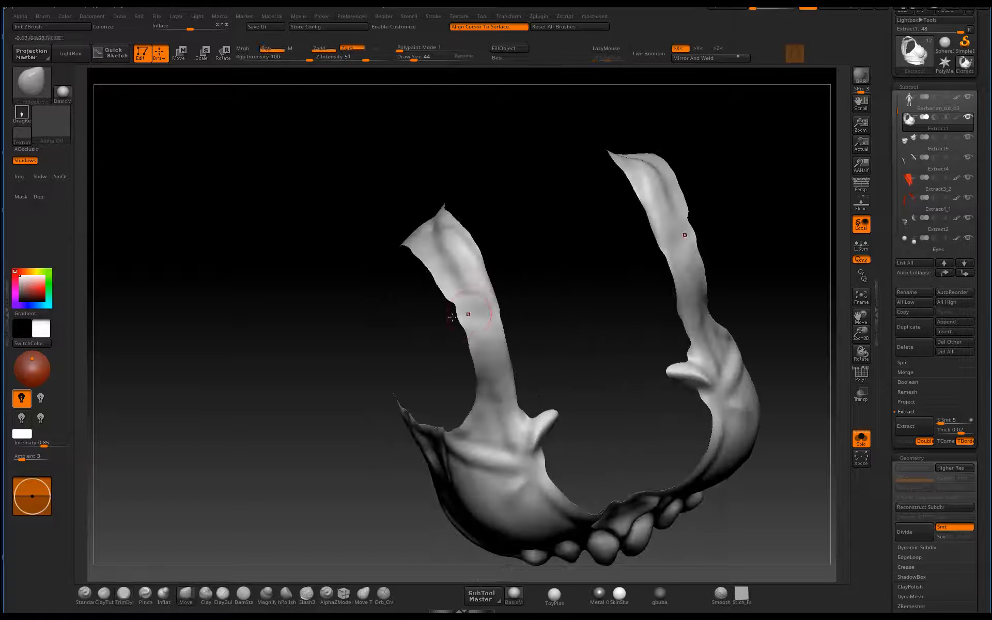
pyautogui.moveTo(467, 312)
pyautogui.mouseDown()
pyautogui.moveTo(460, 331)
pyautogui.moveTo(458, 314)
pyautogui.mouseUp()
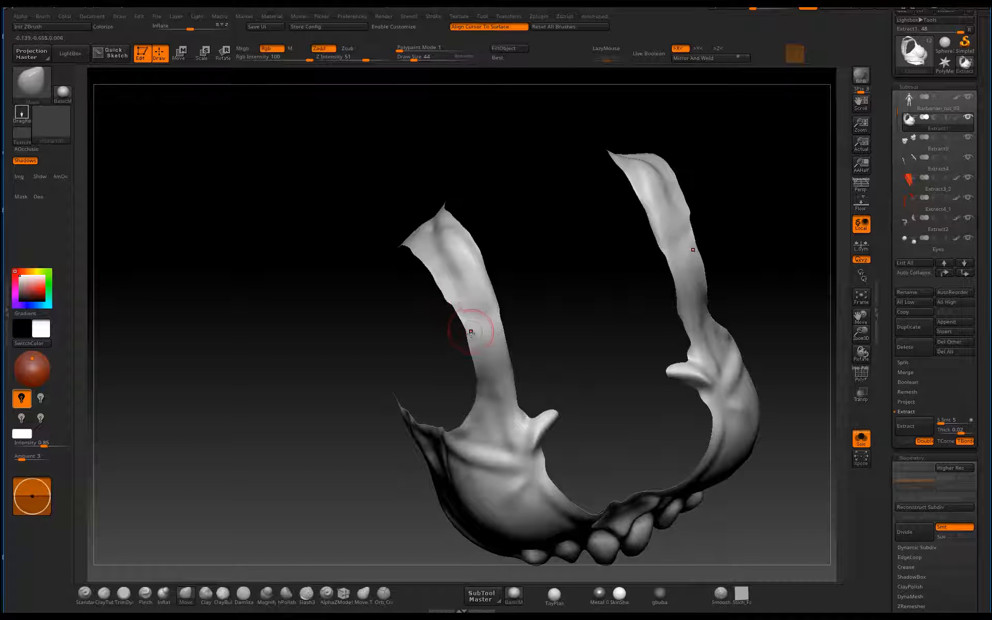
pyautogui.moveTo(541, 299); pyautogui.dragTo(484, 339)
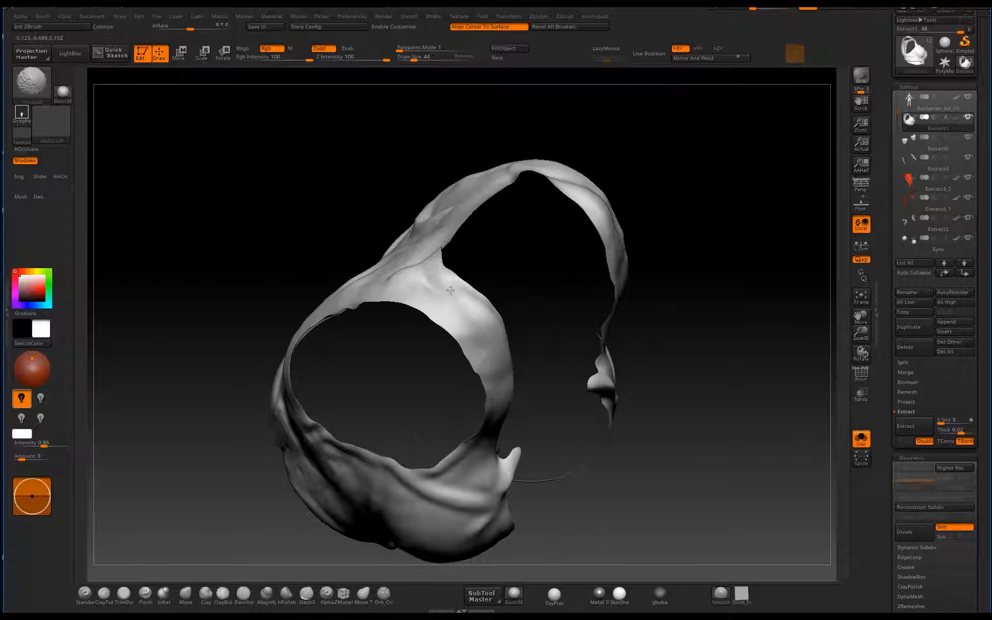
pyautogui.moveTo(683, 241); pyautogui.dragTo(488, 323)
pyautogui.keyDown('shift'); pyautogui.moveTo(385, 322); pyautogui.dragTo(372, 349); pyautogui.keyUp('shift')
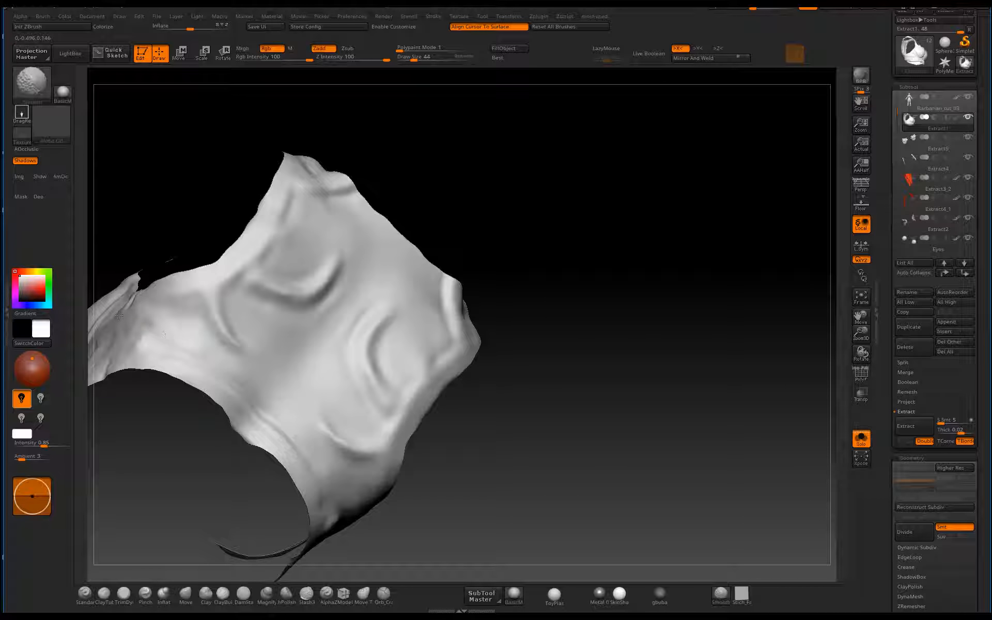
# - Set the target polygon count to 1.12816 and ZRemesh the chest armor
pyautogui.moveTo(94, 368); pyautogui.dragTo(618, 354)
pyautogui.hotkey('ctrl', 'space')
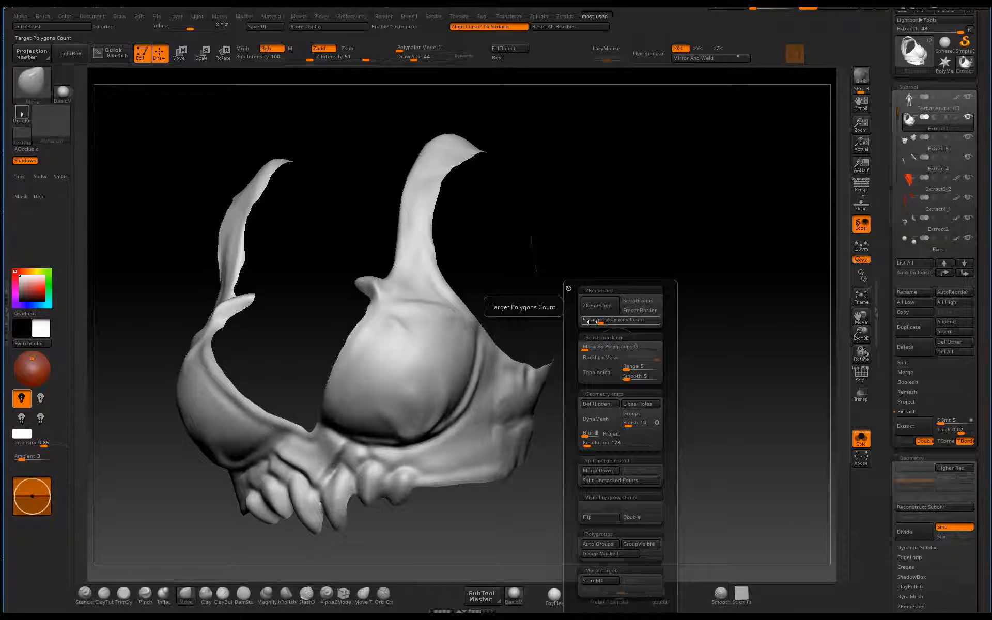
pyautogui.click(598, 321)
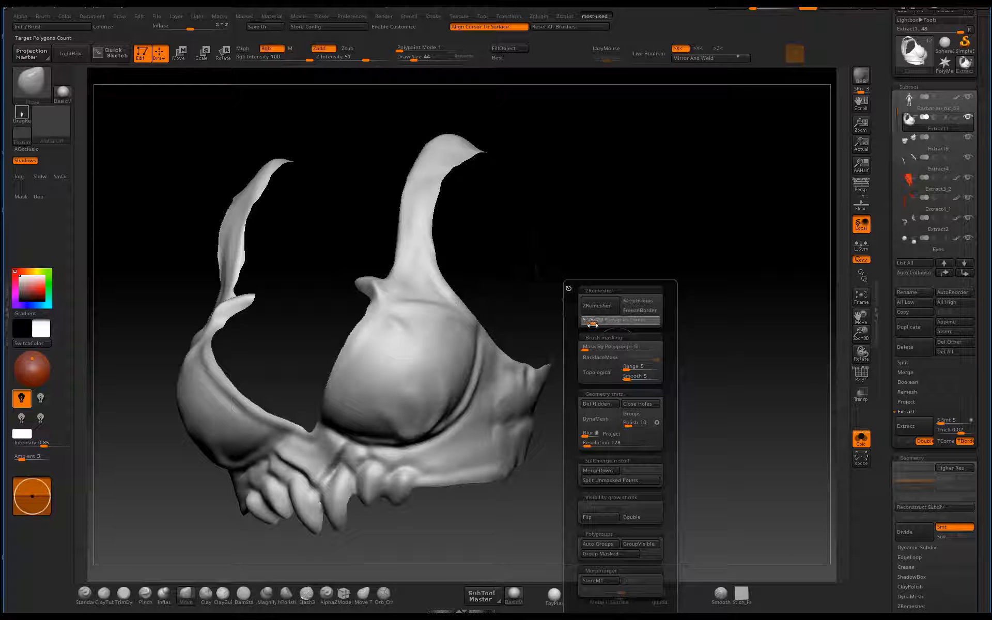
pyautogui.moveTo(592, 323); pyautogui.dragTo(591, 323)
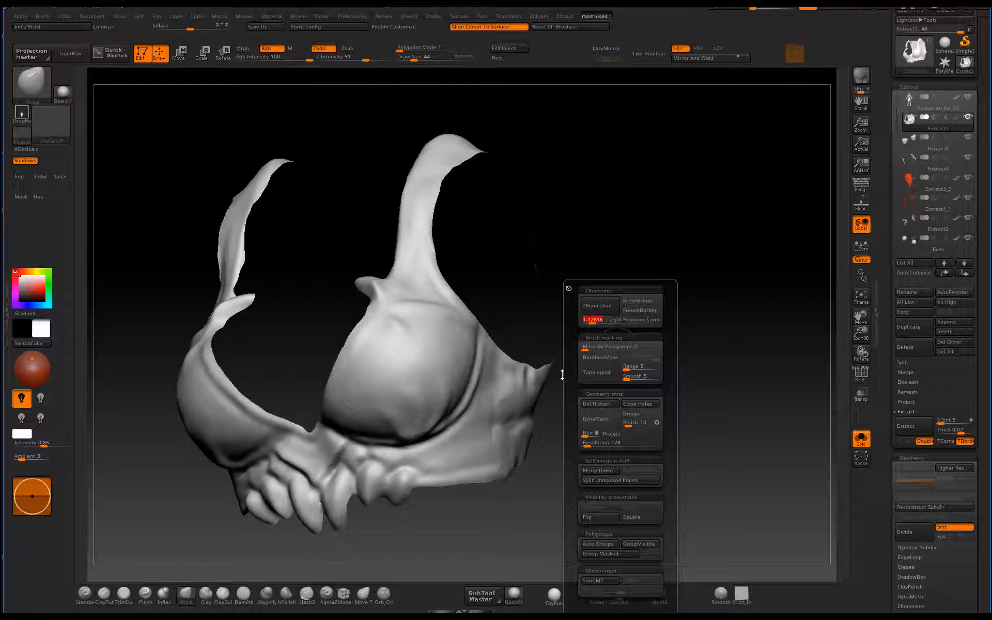
pyautogui.click(606, 310)
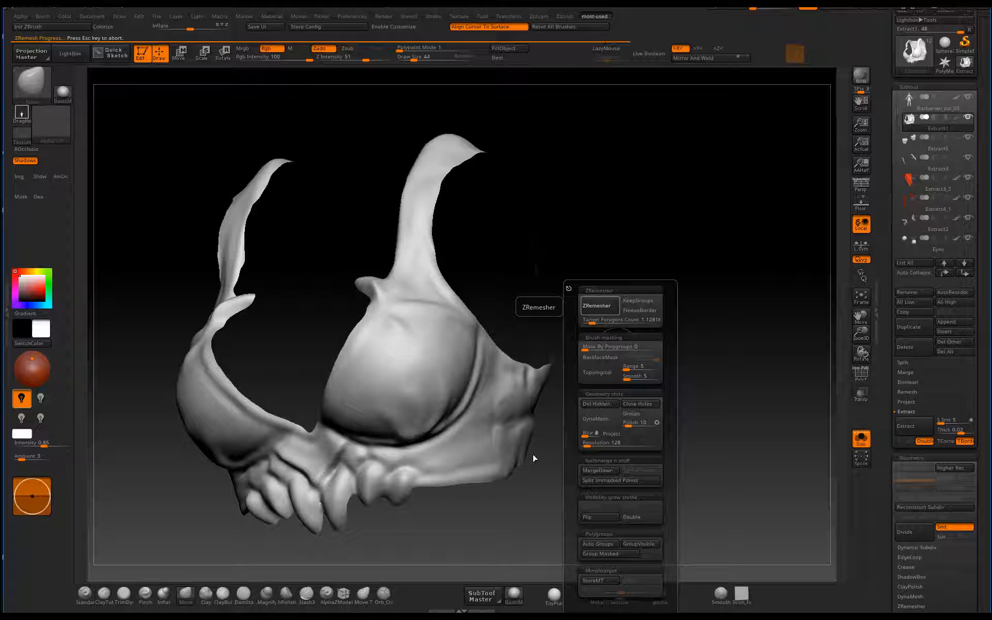
pyautogui.keyDown('shift'); pyautogui.moveTo(546, 456); pyautogui.dragTo(590, 463); pyautogui.keyUp('shift')
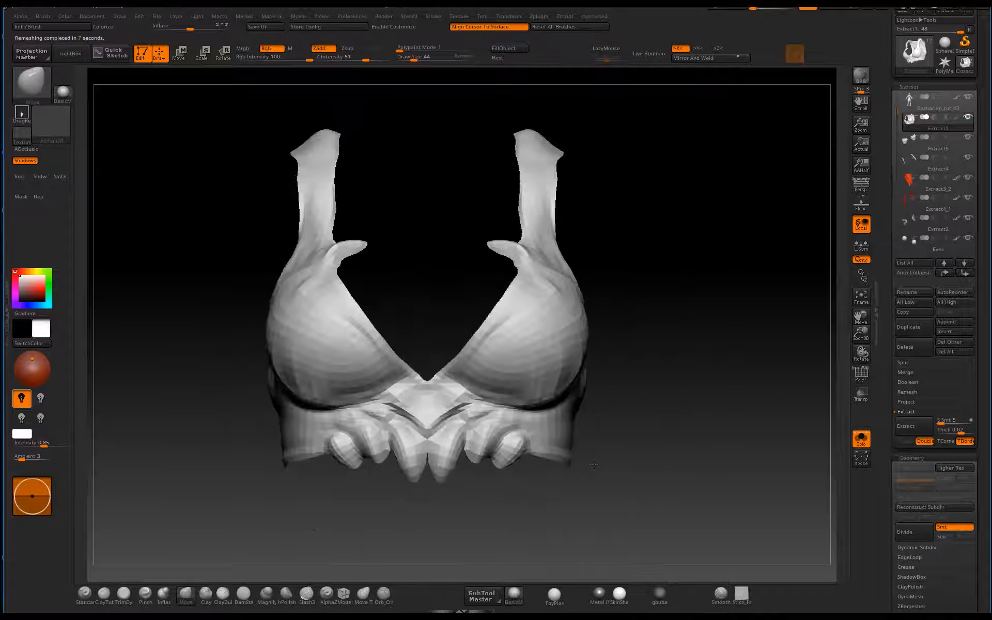
# - Smooth the remeshed cup and side band, and straighten the side band's lower edge with the Move brush
pyautogui.moveTo(647, 445); pyautogui.dragTo(569, 376)
pyautogui.moveTo(470, 317)
pyautogui.keyDown('shift'); pyautogui.mouseDown()
pyautogui.moveTo(455, 332)
pyautogui.moveTo(465, 343)
pyautogui.moveTo(448, 375)
pyautogui.mouseUp(); pyautogui.keyUp('shift')
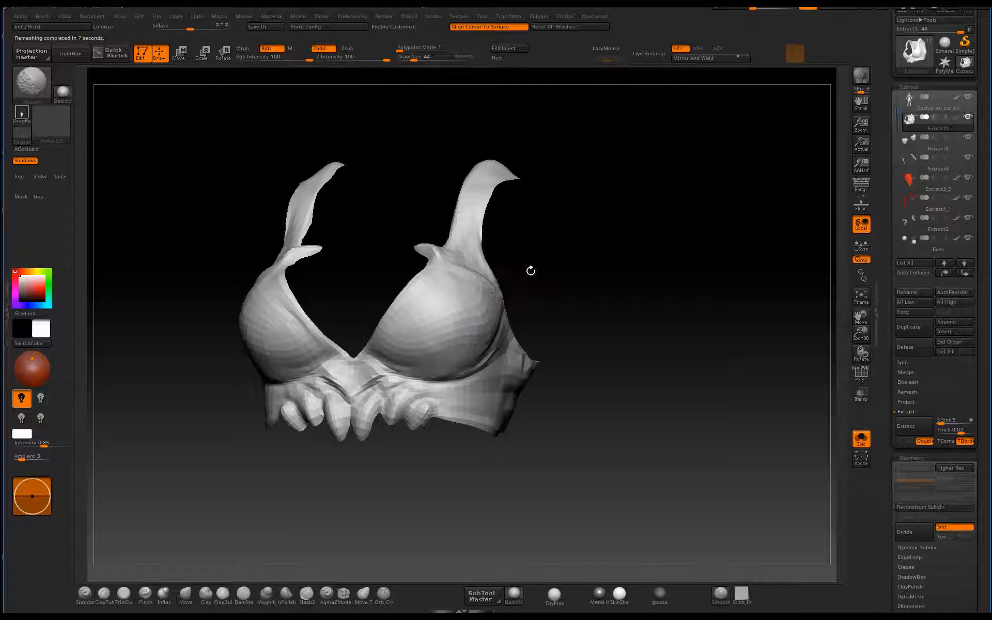
pyautogui.moveTo(532, 270); pyautogui.dragTo(460, 268)
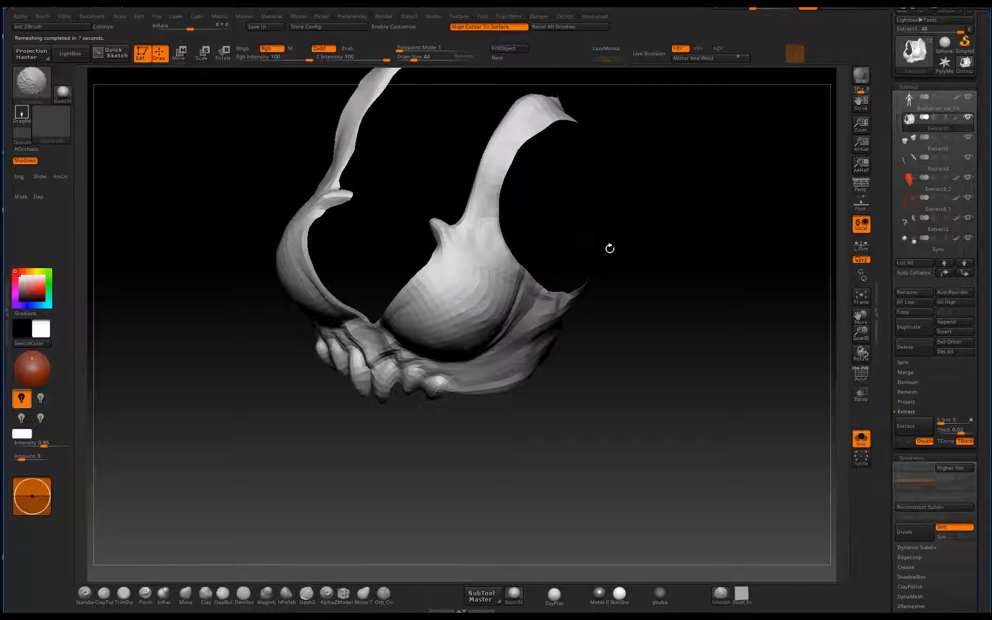
pyautogui.moveTo(609, 248); pyautogui.dragTo(565, 328)
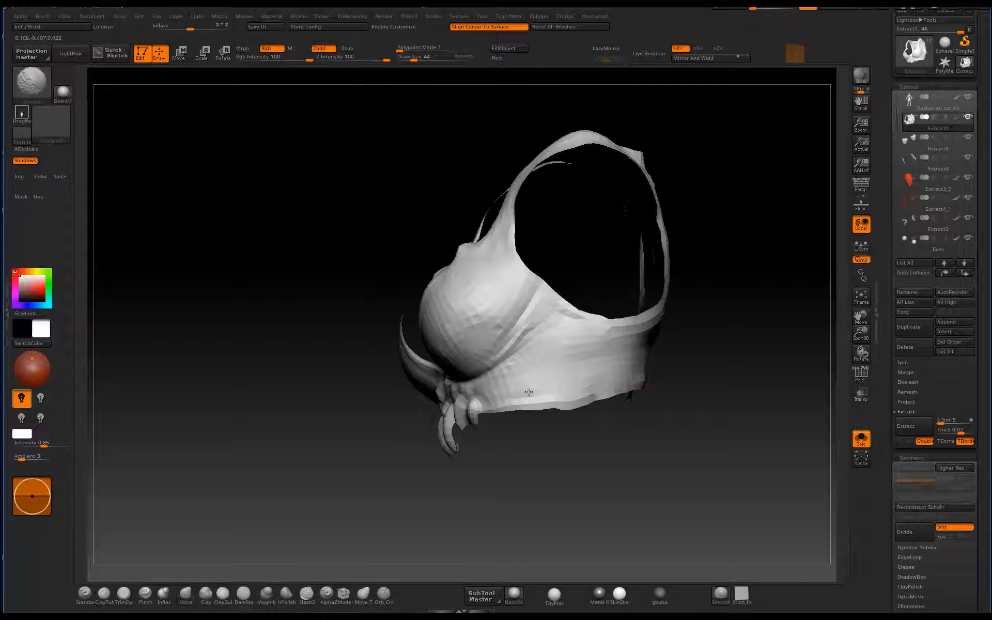
pyautogui.moveTo(618, 423)
pyautogui.keyDown('alt'); pyautogui.mouseDown()
pyautogui.moveTo(583, 401)
pyautogui.moveTo(537, 407)
pyautogui.mouseUp(); pyautogui.keyUp('alt')
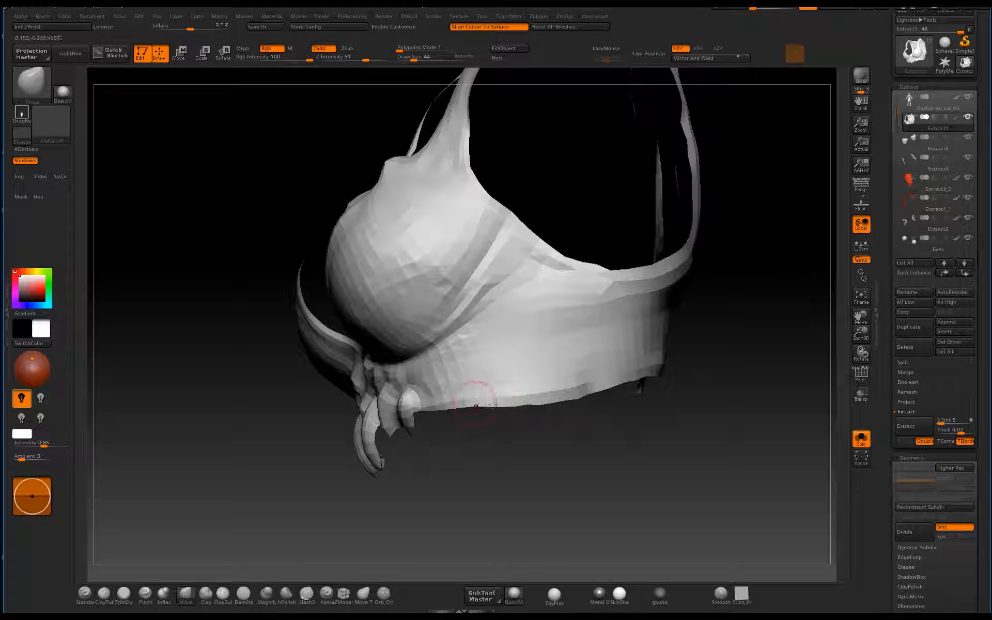
pyautogui.moveTo(595, 405)
pyautogui.mouseDown()
pyautogui.moveTo(594, 443)
pyautogui.moveTo(610, 396)
pyautogui.moveTo(591, 351)
pyautogui.moveTo(591, 226)
pyautogui.moveTo(574, 226)
pyautogui.moveTo(567, 280)
pyautogui.mouseUp()
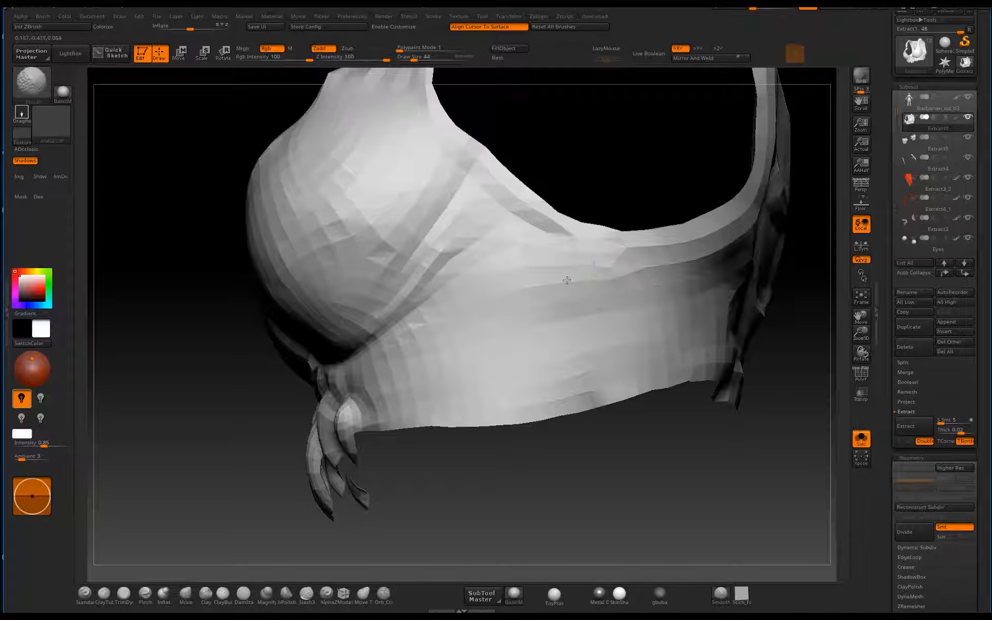
pyautogui.moveTo(637, 453); pyautogui.dragTo(439, 478)
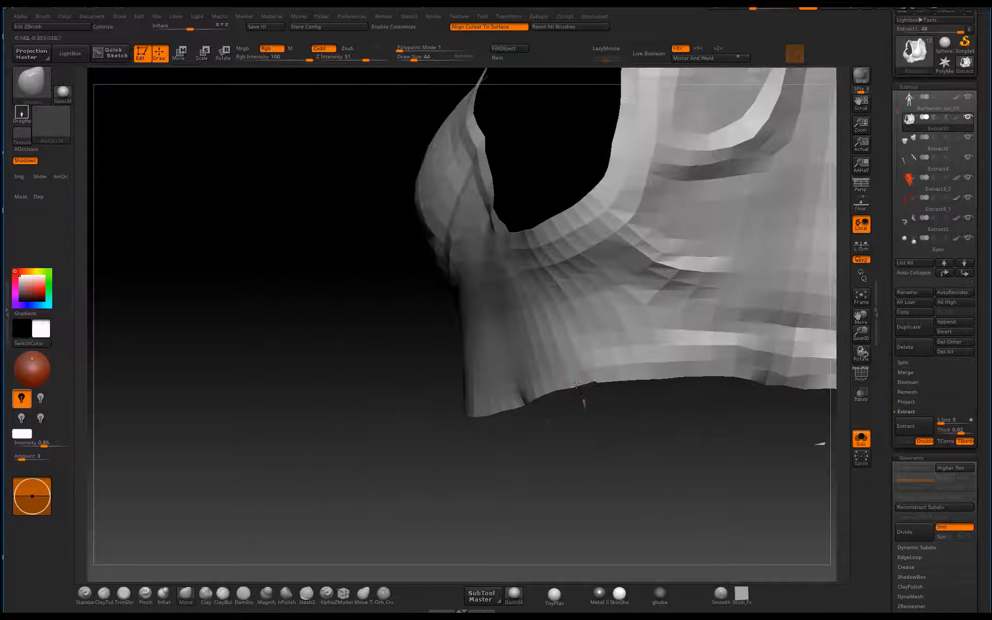
# - Reshape the lower edge of the armor's back with the Move brush and smooth its irregularities
pyautogui.moveTo(547, 387); pyautogui.dragTo(628, 356)
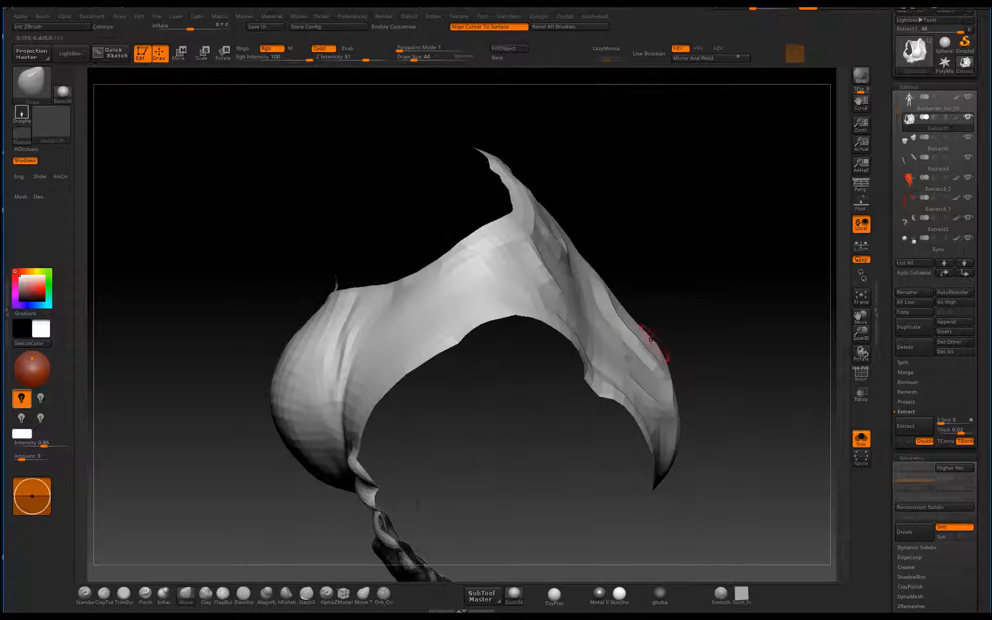
pyautogui.moveTo(605, 394); pyautogui.dragTo(616, 394)
pyautogui.moveTo(743, 353)
pyautogui.mouseDown()
pyautogui.moveTo(788, 368)
pyautogui.moveTo(719, 396)
pyautogui.mouseUp()
pyautogui.keyDown('shift'); pyautogui.moveTo(594, 361); pyautogui.dragTo(600, 368); pyautogui.keyUp('shift')
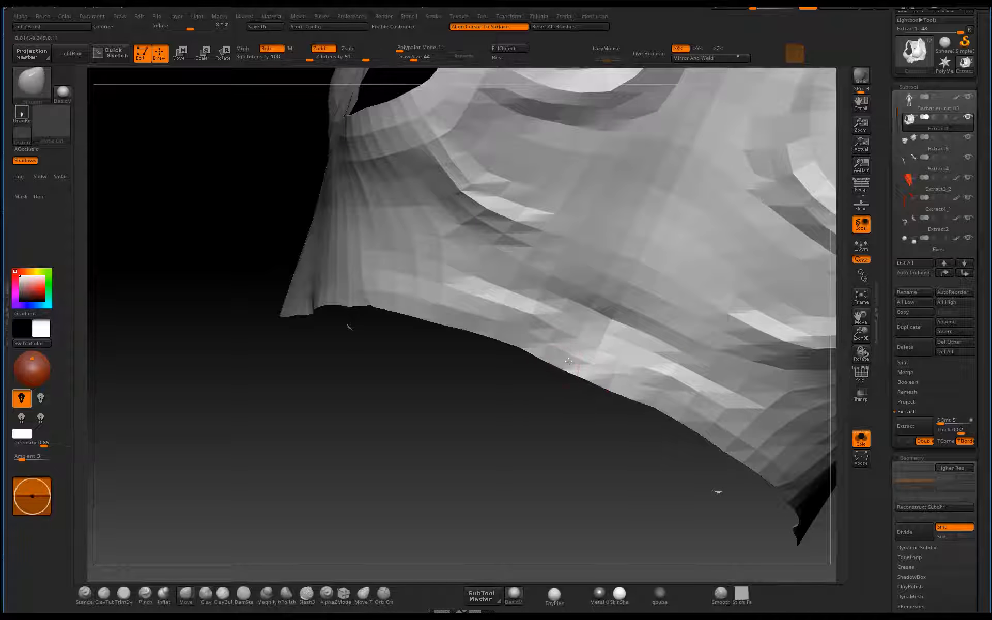
pyautogui.moveTo(529, 397); pyautogui.dragTo(833, 368)
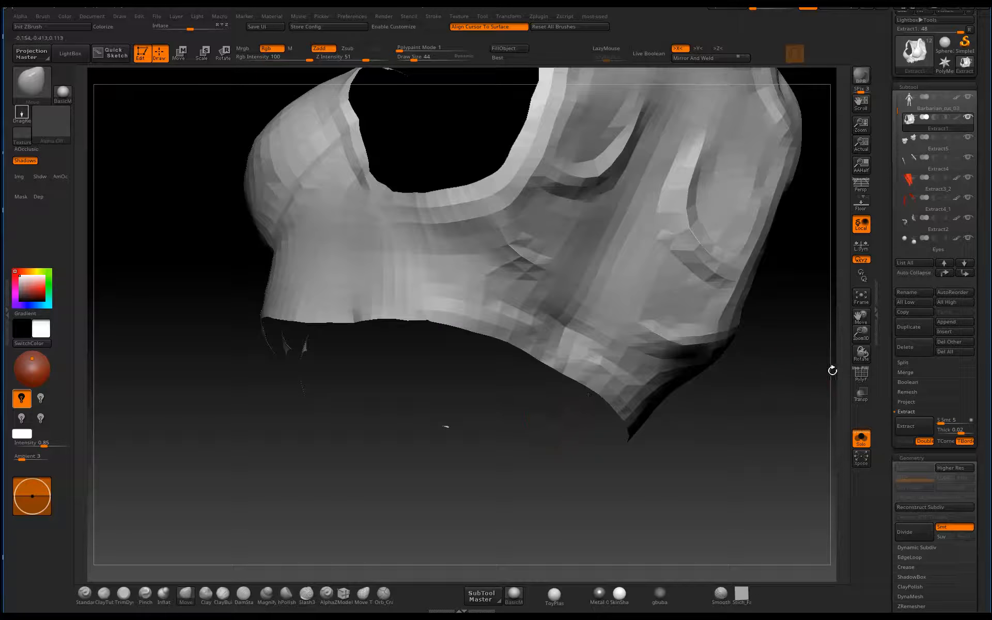
# - Display the wireframe and pull the uneven vertices along the armor's lower side and back edge into a clean line
pyautogui.hotkey('shift', 'f')
pyautogui.moveTo(378, 386); pyautogui.dragTo(357, 429)
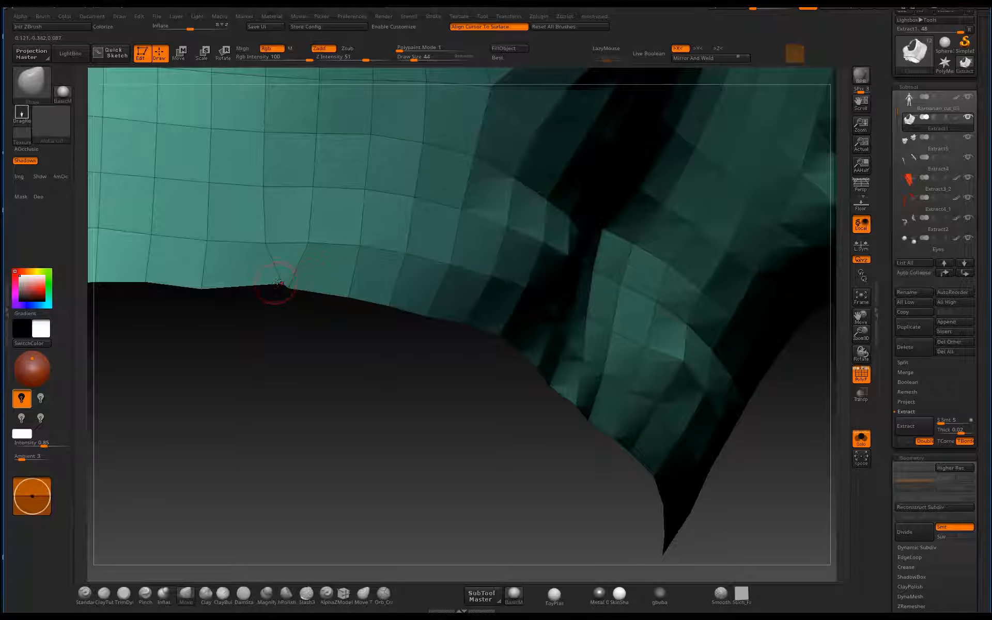
pyautogui.moveTo(278, 282); pyautogui.dragTo(221, 298)
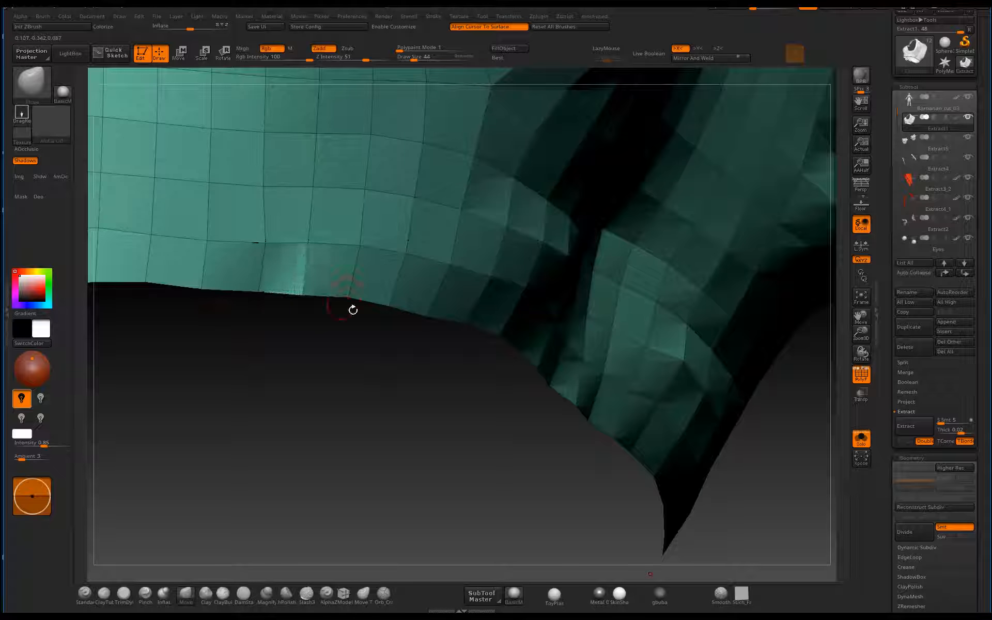
pyautogui.moveTo(350, 308)
pyautogui.mouseDown()
pyautogui.moveTo(303, 323)
pyautogui.moveTo(267, 286)
pyautogui.moveTo(266, 270)
pyautogui.mouseUp()
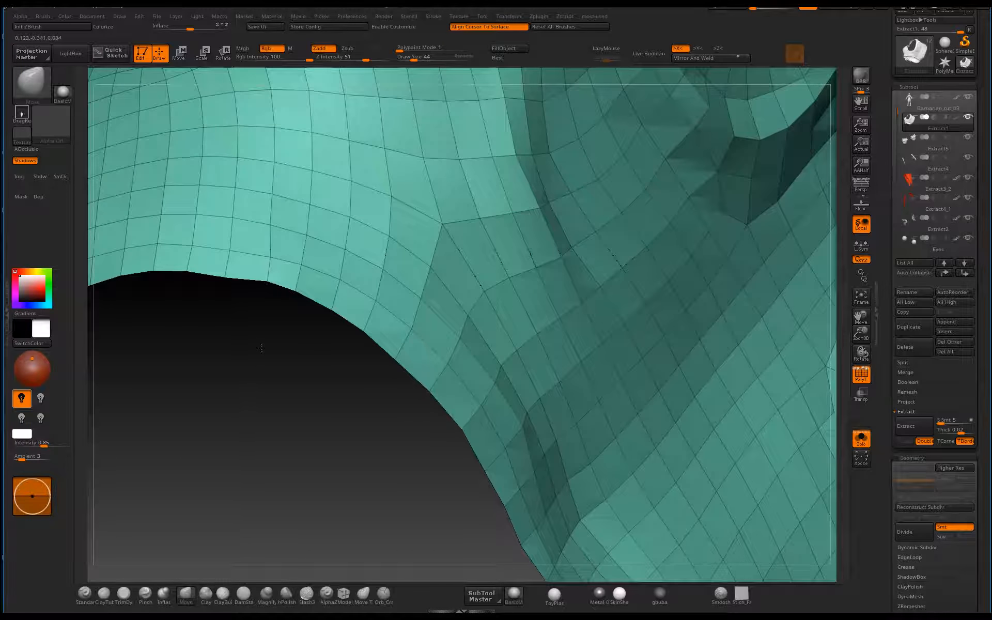
pyautogui.moveTo(261, 348); pyautogui.dragTo(266, 381)
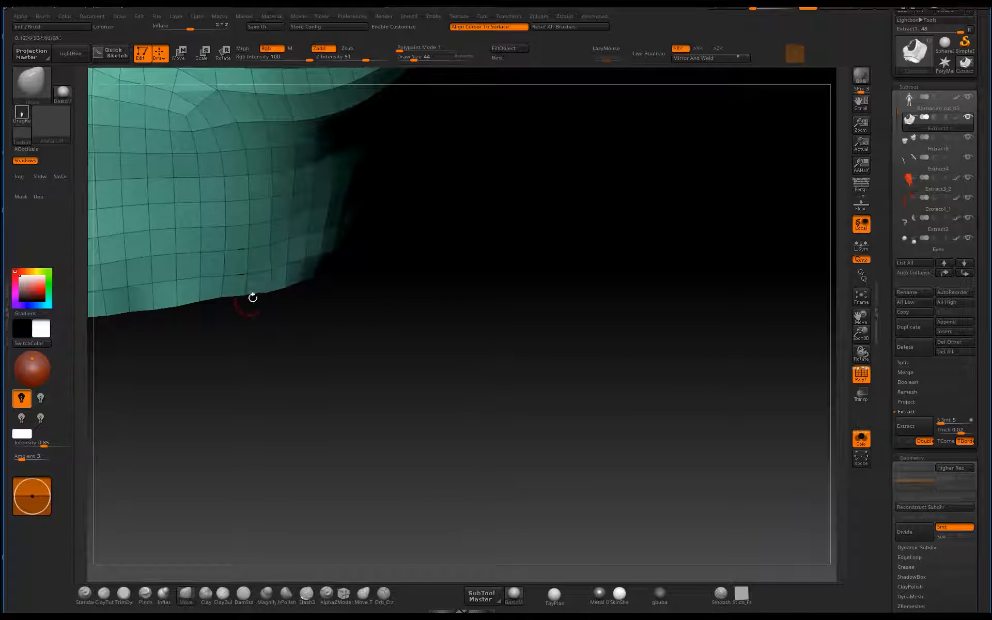
pyautogui.moveTo(238, 339); pyautogui.dragTo(473, 361)
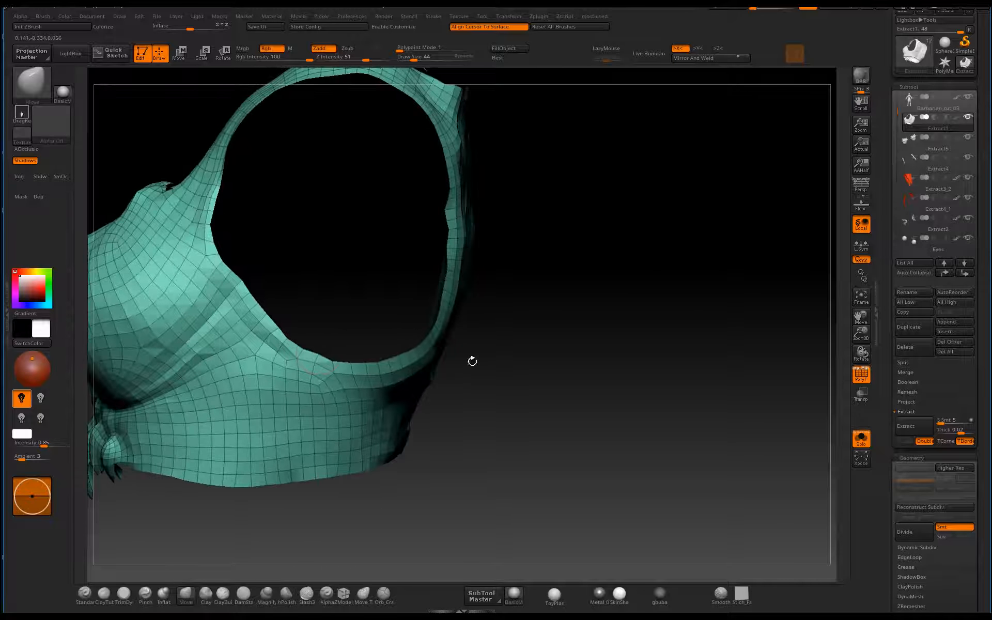
# - Adjust the armhole edge beside the cup into a smoother curve with the Move brush
pyautogui.moveTo(303, 302); pyautogui.dragTo(288, 329)
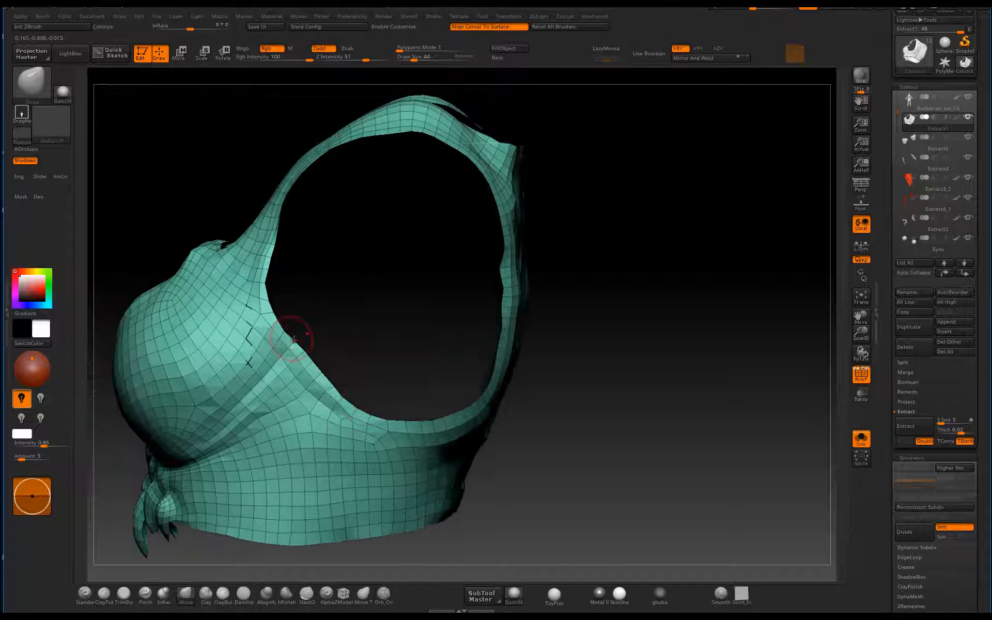
pyautogui.moveTo(327, 393); pyautogui.dragTo(303, 326)
pyautogui.moveTo(362, 300)
pyautogui.mouseDown()
pyautogui.moveTo(394, 312)
pyautogui.moveTo(467, 387)
pyautogui.moveTo(455, 363)
pyautogui.mouseUp()
# - Flatten the surface of the shoulder strap with the TrimDynamic brush, working up to its top end
pyautogui.press('b')
pyautogui.press('t')
pyautogui.press('d')
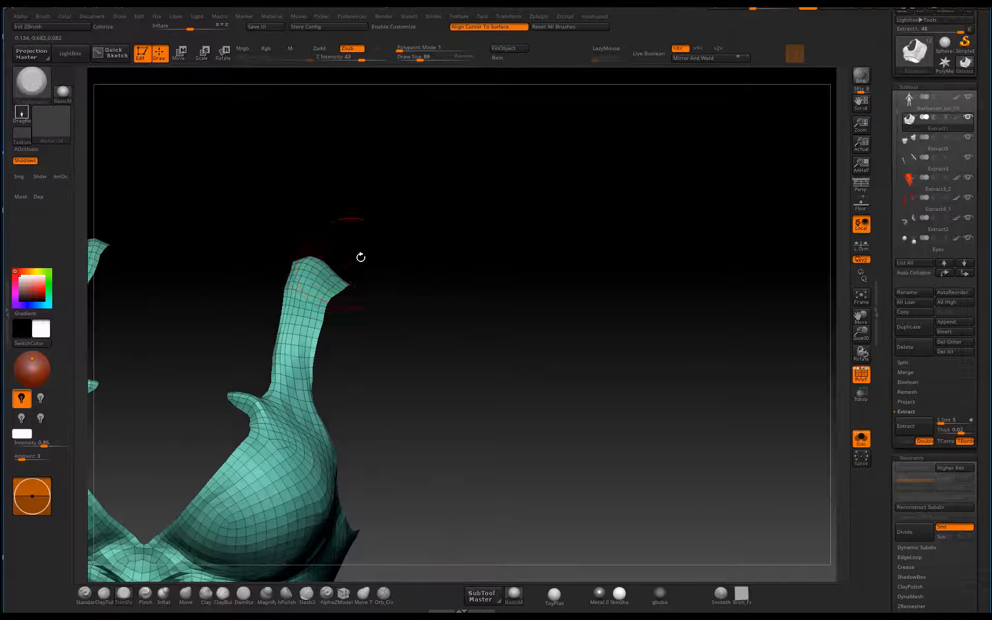
pyautogui.moveTo(361, 257); pyautogui.dragTo(328, 221)
pyautogui.moveTo(414, 214); pyautogui.dragTo(343, 210)
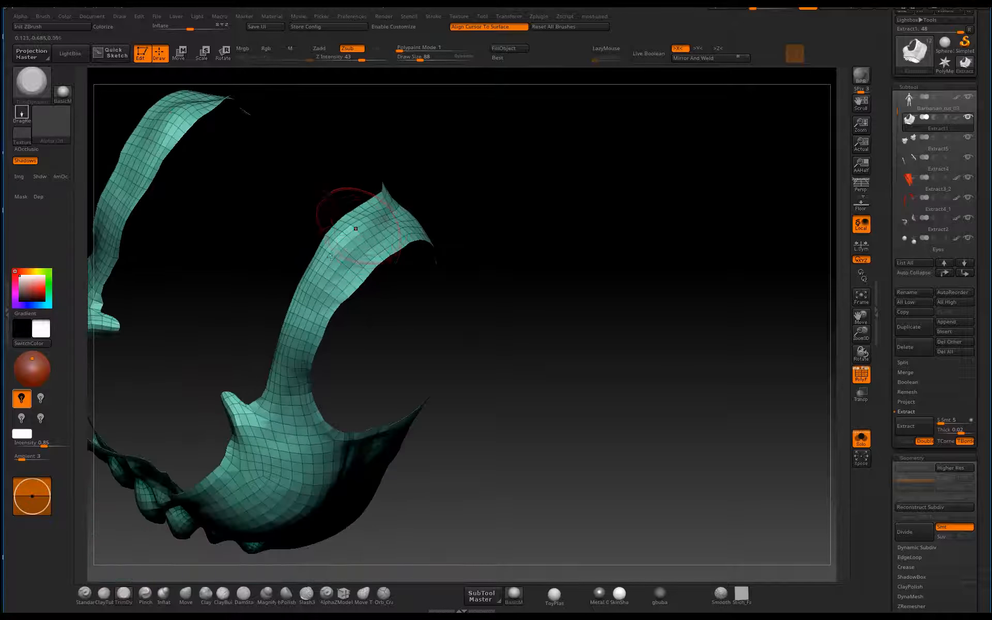
pyautogui.moveTo(452, 212); pyautogui.dragTo(366, 309)
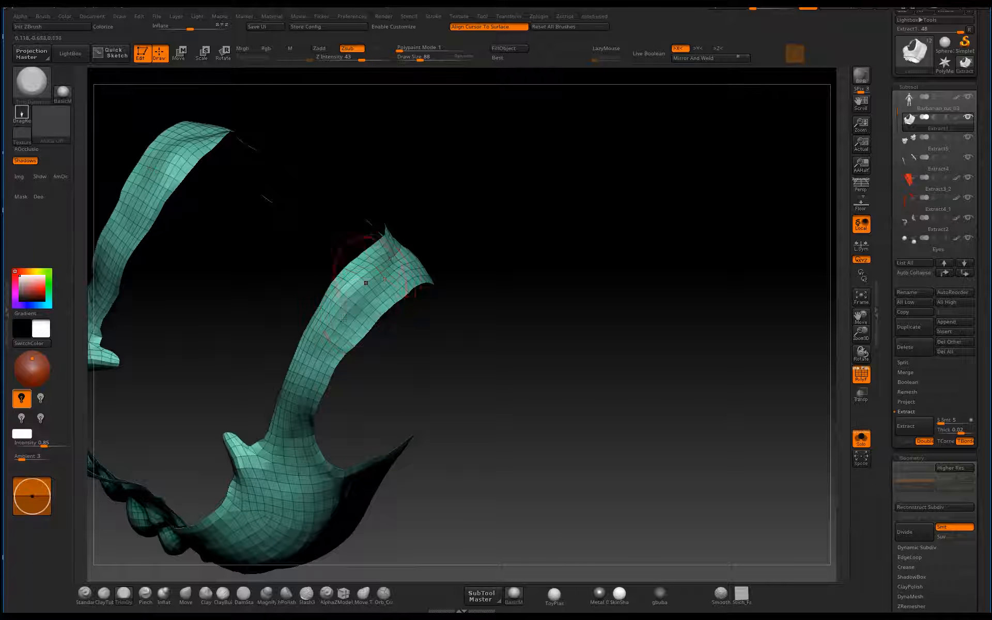
pyautogui.moveTo(385, 264)
pyautogui.mouseDown()
pyautogui.moveTo(348, 313)
pyautogui.moveTo(386, 253)
pyautogui.moveTo(301, 370)
pyautogui.mouseUp()
pyautogui.moveTo(347, 308); pyautogui.dragTo(395, 254)
pyautogui.moveTo(460, 230)
pyautogui.mouseDown()
pyautogui.moveTo(421, 216)
pyautogui.moveTo(412, 250)
pyautogui.moveTo(404, 217)
pyautogui.moveTo(509, 130)
pyautogui.moveTo(519, 227)
pyautogui.moveTo(638, 248)
pyautogui.moveTo(584, 243)
pyautogui.mouseUp()
pyautogui.moveTo(584, 176); pyautogui.dragTo(438, 227)
# - Smooth the remaining bumps on the armor's surface, working from several angles
pyautogui.keyDown('alt'); pyautogui.moveTo(744, 236); pyautogui.dragTo(702, 392); pyautogui.keyUp('alt')
pyautogui.moveTo(540, 364)
pyautogui.keyDown('shift'); pyautogui.mouseDown()
pyautogui.moveTo(510, 367)
pyautogui.moveTo(439, 300)
pyautogui.moveTo(487, 234)
pyautogui.moveTo(571, 271)
pyautogui.moveTo(595, 209)
pyautogui.mouseUp(); pyautogui.keyUp('shift')
pyautogui.moveTo(724, 305); pyautogui.dragTo(770, 274)
pyautogui.moveTo(491, 274)
pyautogui.keyDown('shift'); pyautogui.mouseDown()
pyautogui.moveTo(403, 171)
pyautogui.moveTo(413, 165)
pyautogui.mouseUp(); pyautogui.keyUp('shift')
pyautogui.moveTo(704, 162)
pyautogui.mouseDown()
pyautogui.moveTo(704, 233)
pyautogui.moveTo(659, 319)
pyautogui.moveTo(707, 339)
pyautogui.moveTo(672, 273)
pyautogui.moveTo(677, 439)
pyautogui.moveTo(570, 296)
pyautogui.moveTo(603, 262)
pyautogui.moveTo(589, 259)
pyautogui.mouseUp()
# - Refine the armhole edge at the back of the shoulder with the Move brush and smooth the adjoining surface
pyautogui.press('b')
pyautogui.press('m')
pyautogui.press('v')
pyautogui.moveTo(525, 257)
pyautogui.mouseDown()
pyautogui.moveTo(562, 257)
pyautogui.moveTo(525, 257)
pyautogui.mouseUp()
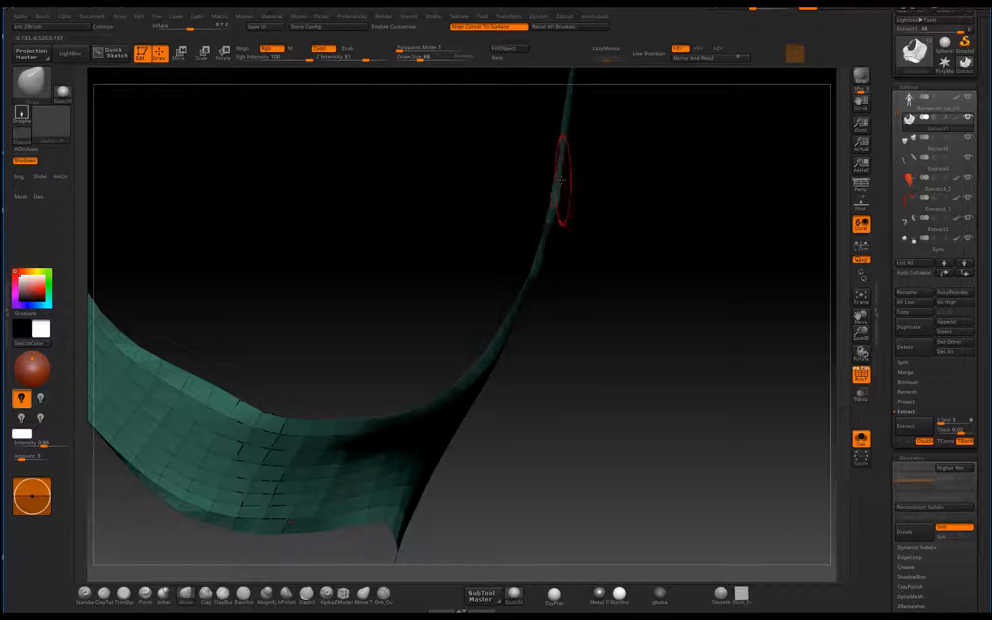
pyautogui.moveTo(641, 203)
pyautogui.mouseDown()
pyautogui.moveTo(336, 383)
pyautogui.moveTo(461, 218)
pyautogui.mouseUp()
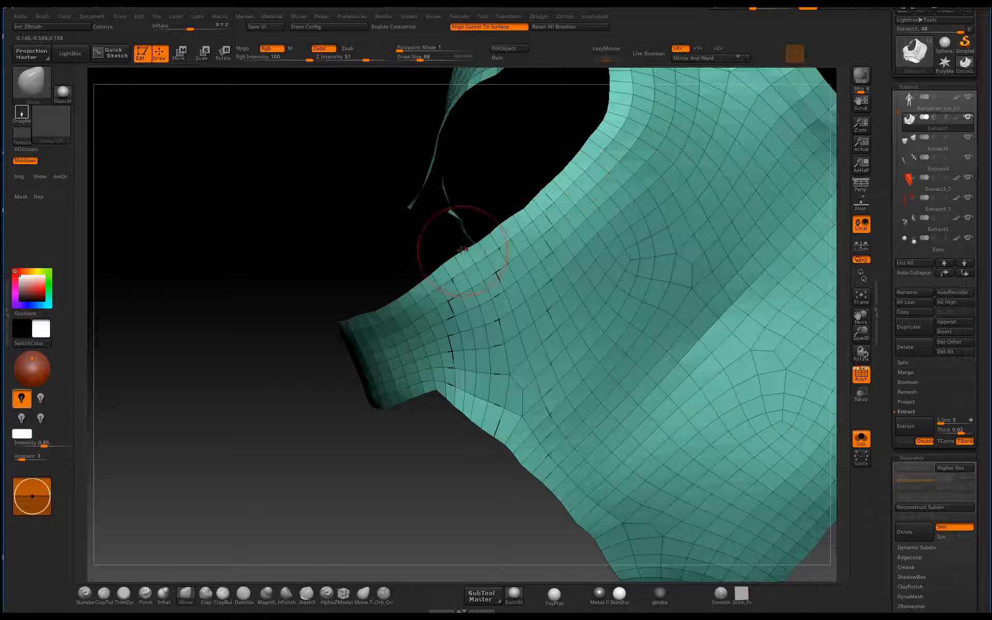
pyautogui.moveTo(462, 250); pyautogui.dragTo(452, 265)
pyautogui.moveTo(509, 231)
pyautogui.keyDown('shift'); pyautogui.mouseDown()
pyautogui.moveTo(534, 221)
pyautogui.moveTo(565, 242)
pyautogui.mouseUp(); pyautogui.keyUp('shift')
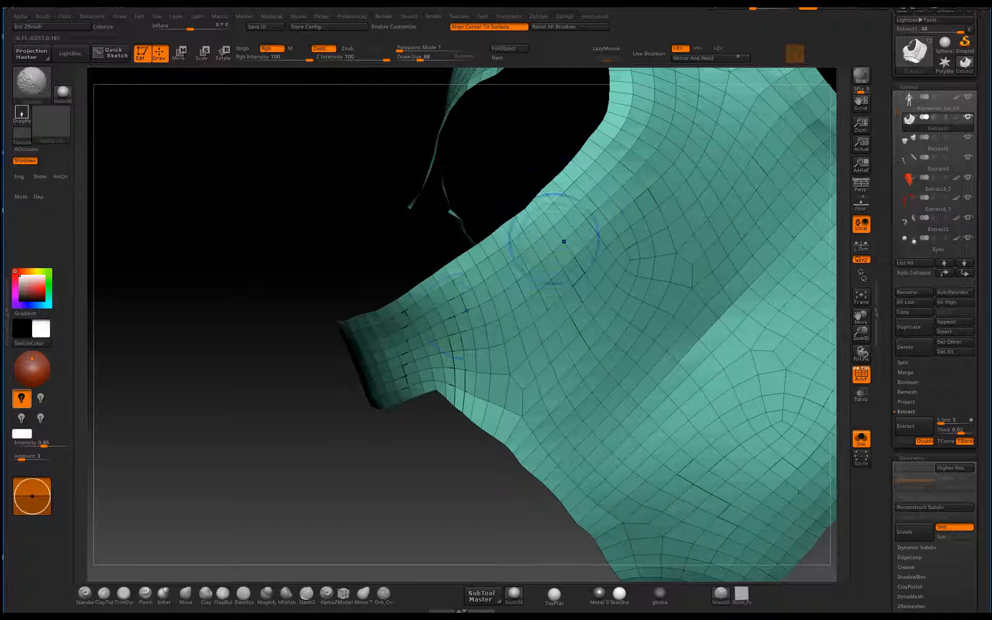
# - Smooth the area where the shoulder strap meets the back panel and adjust the neckline edge there
pyautogui.moveTo(352, 431)
pyautogui.mouseDown()
pyautogui.moveTo(369, 457)
pyautogui.moveTo(380, 439)
pyautogui.mouseUp()
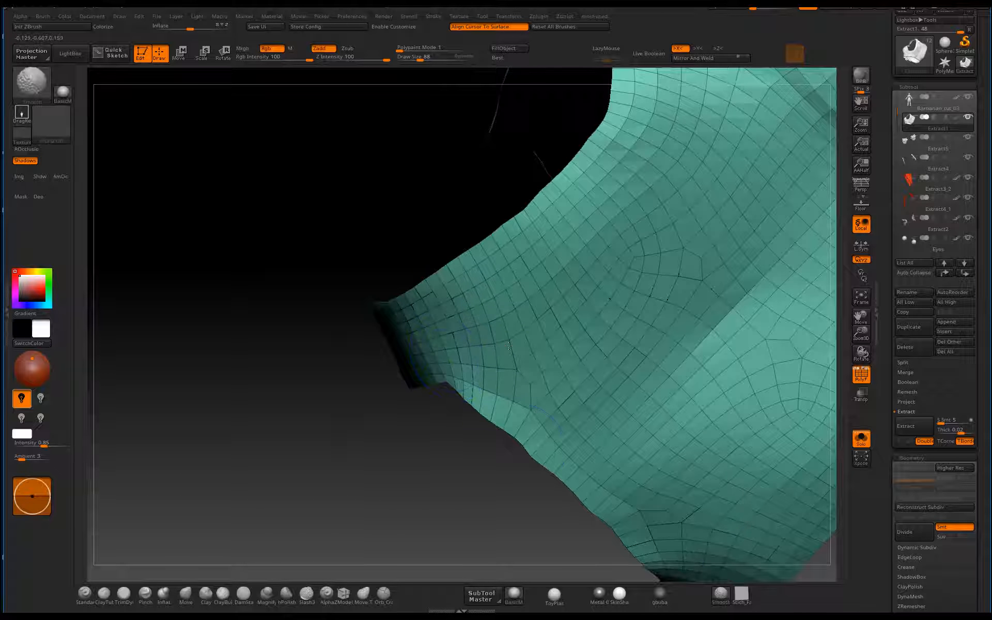
pyautogui.keyDown('alt'); pyautogui.moveTo(455, 454); pyautogui.dragTo(509, 344); pyautogui.keyUp('alt')
pyautogui.moveTo(509, 421)
pyautogui.keyDown('shift'); pyautogui.mouseDown()
pyautogui.moveTo(507, 447)
pyautogui.moveTo(478, 431)
pyautogui.moveTo(544, 454)
pyautogui.moveTo(519, 421)
pyautogui.mouseUp(); pyautogui.keyUp('shift')
pyautogui.moveTo(487, 438)
pyautogui.mouseDown()
pyautogui.moveTo(452, 441)
pyautogui.moveTo(439, 458)
pyautogui.moveTo(486, 525)
pyautogui.moveTo(483, 543)
pyautogui.mouseUp()
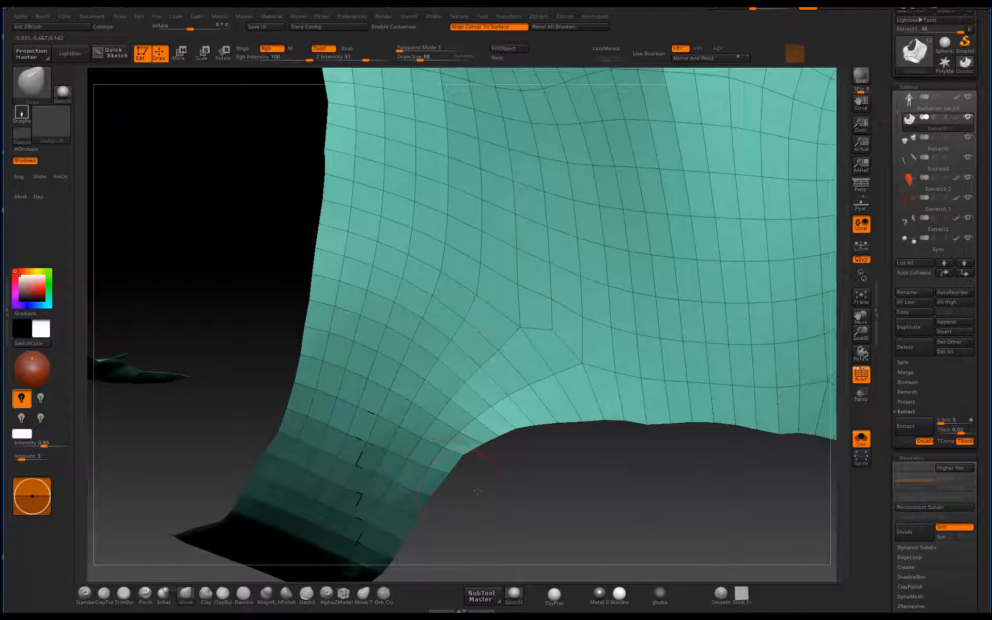
# - Straighten both edges of the shoulder strap with the Move brush, checking it from the front and side
pyautogui.press('f')
pyautogui.moveTo(336, 487)
pyautogui.mouseDown()
pyautogui.moveTo(660, 301)
pyautogui.moveTo(442, 435)
pyautogui.mouseUp()
pyautogui.moveTo(483, 463)
pyautogui.mouseDown()
pyautogui.moveTo(480, 447)
pyautogui.moveTo(545, 396)
pyautogui.moveTo(456, 461)
pyautogui.moveTo(357, 436)
pyautogui.moveTo(217, 429)
pyautogui.moveTo(259, 454)
pyautogui.mouseUp()
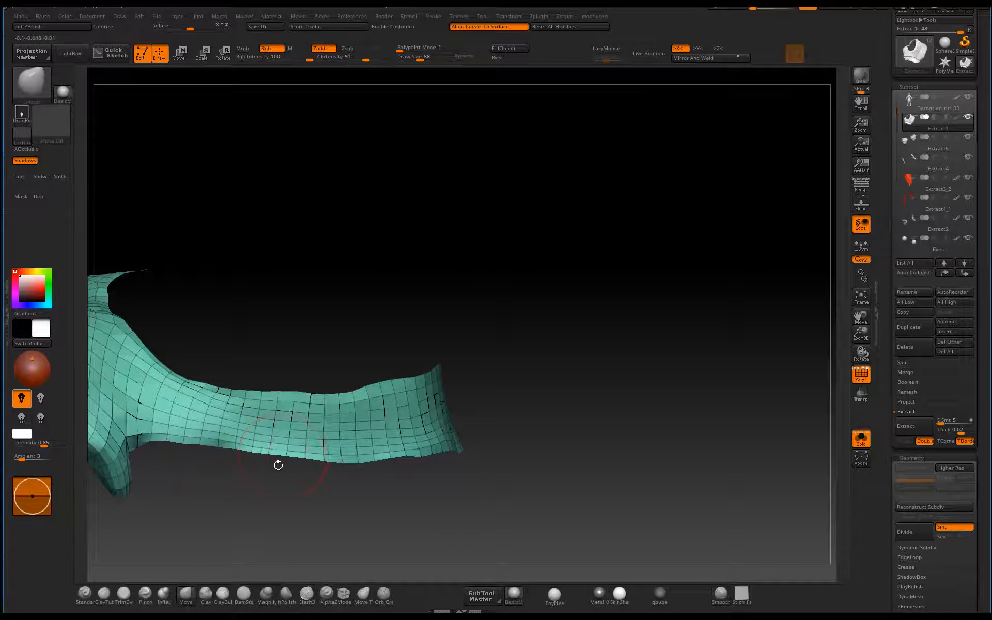
pyautogui.moveTo(346, 457); pyautogui.dragTo(364, 451)
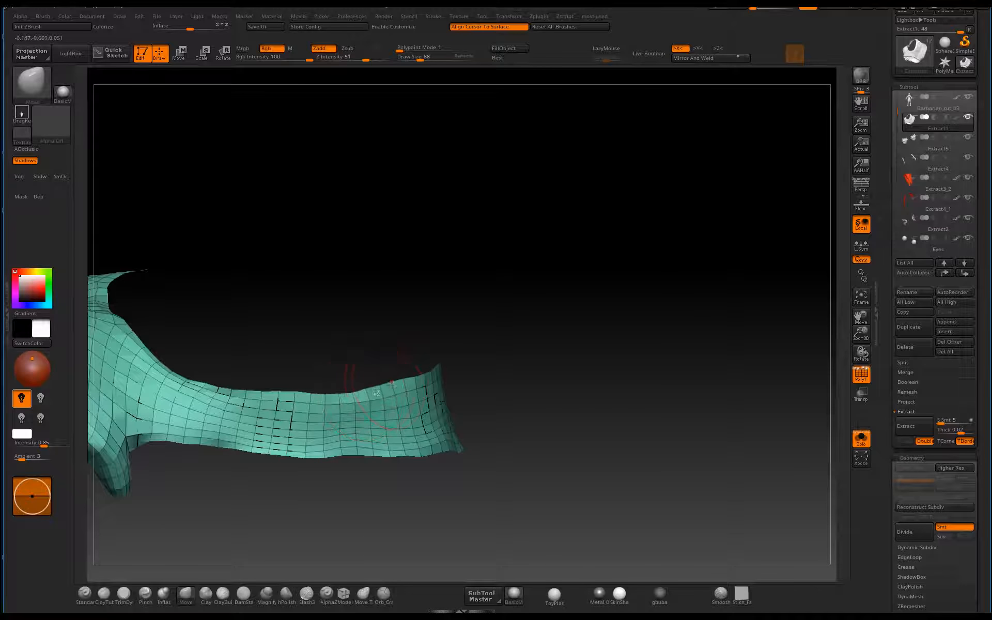
pyautogui.moveTo(498, 359)
pyautogui.mouseDown()
pyautogui.moveTo(420, 354)
pyautogui.moveTo(501, 329)
pyautogui.moveTo(523, 356)
pyautogui.mouseUp()
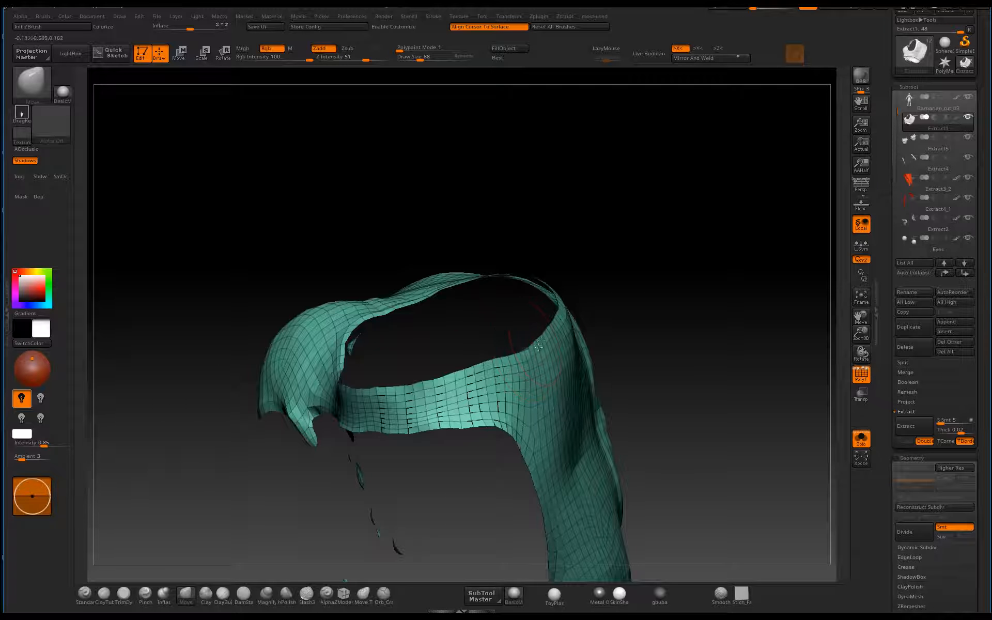
# - Straighten the shoulder strap's lower edge with the Move brush and smooth the strap's surface
pyautogui.moveTo(677, 309); pyautogui.dragTo(594, 331)
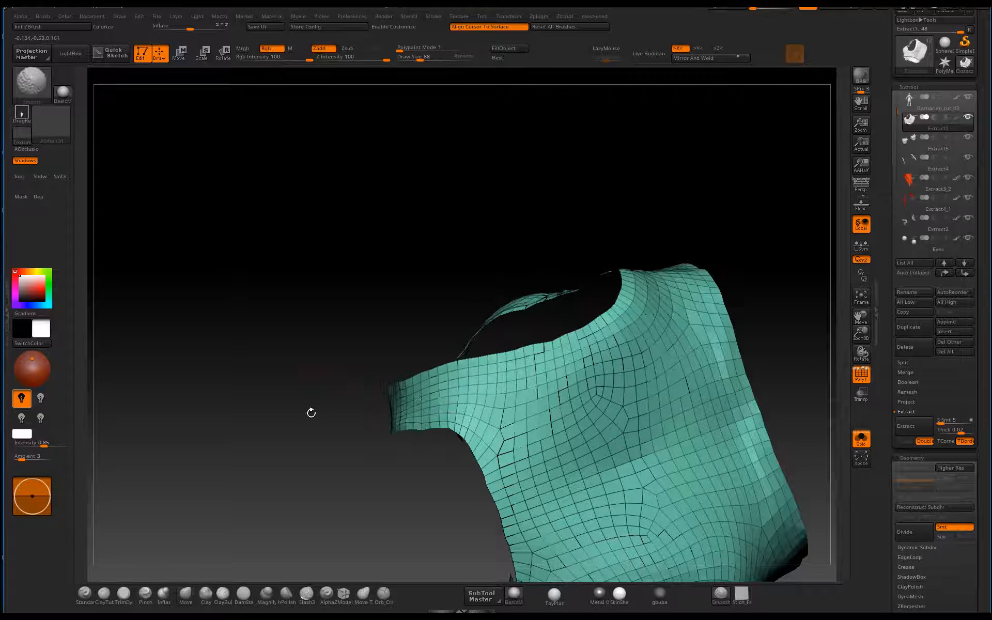
pyautogui.moveTo(310, 410); pyautogui.dragTo(490, 402)
pyautogui.keyDown('alt'); pyautogui.moveTo(642, 342); pyautogui.dragTo(653, 408); pyautogui.keyUp('alt')
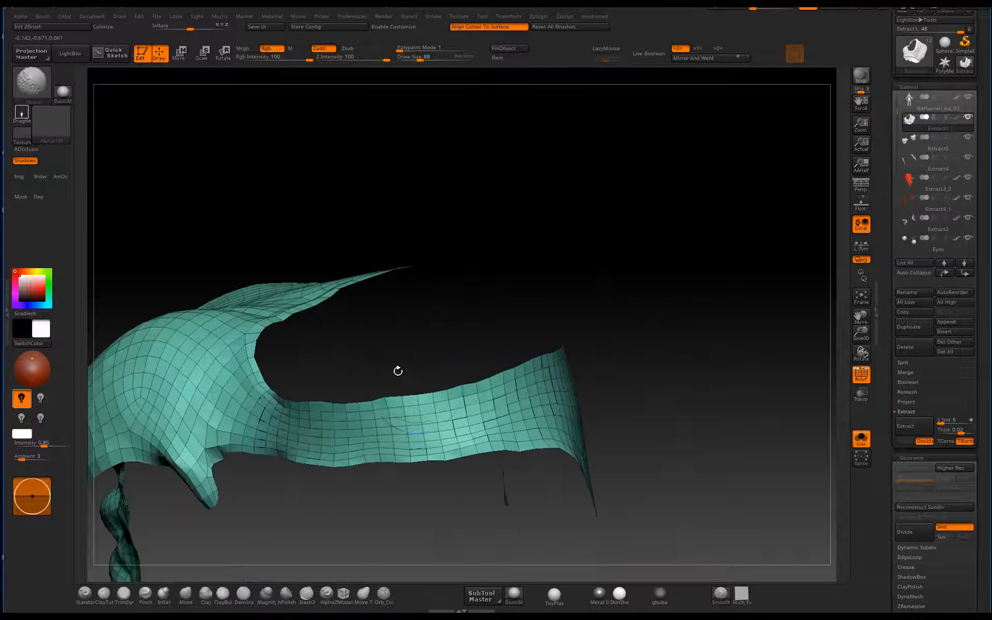
pyautogui.moveTo(398, 370)
pyautogui.mouseDown()
pyautogui.moveTo(425, 346)
pyautogui.moveTo(429, 388)
pyautogui.mouseUp()
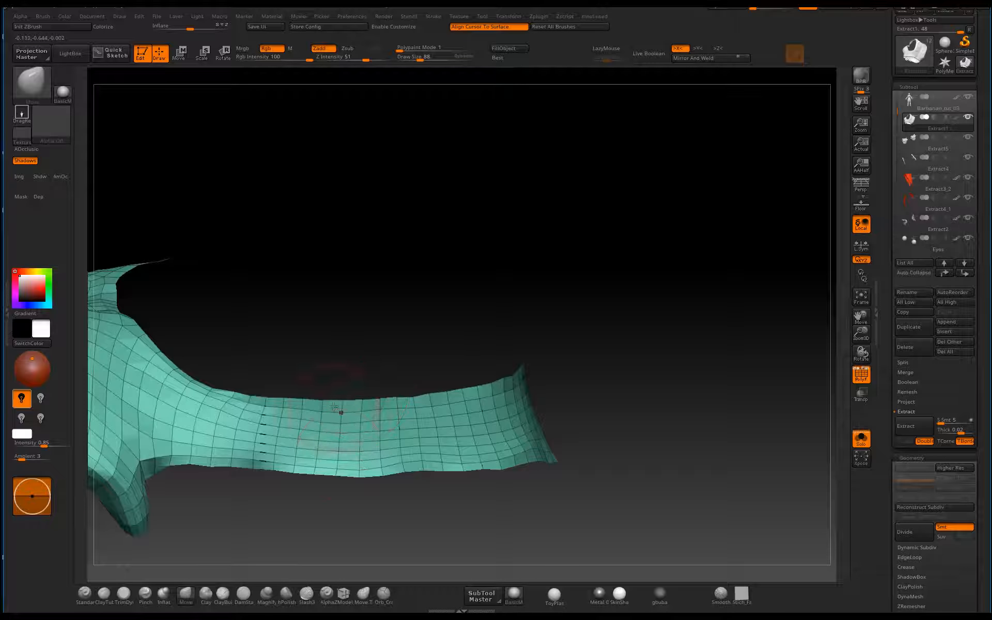
pyautogui.moveTo(336, 469); pyautogui.dragTo(337, 465)
pyautogui.moveTo(360, 472); pyautogui.dragTo(361, 466)
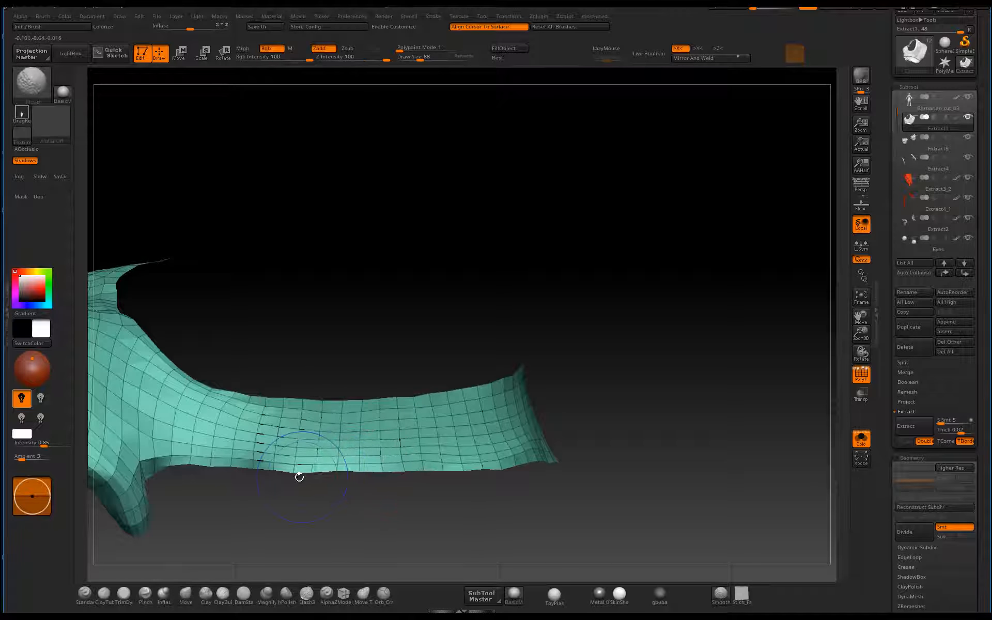
pyautogui.keyDown('shift'); pyautogui.moveTo(296, 474); pyautogui.dragTo(293, 472); pyautogui.keyUp('shift')
pyautogui.moveTo(279, 522); pyautogui.dragTo(293, 490)
pyautogui.keyDown('shift'); pyautogui.moveTo(268, 447); pyautogui.dragTo(251, 442); pyautogui.keyUp('shift')
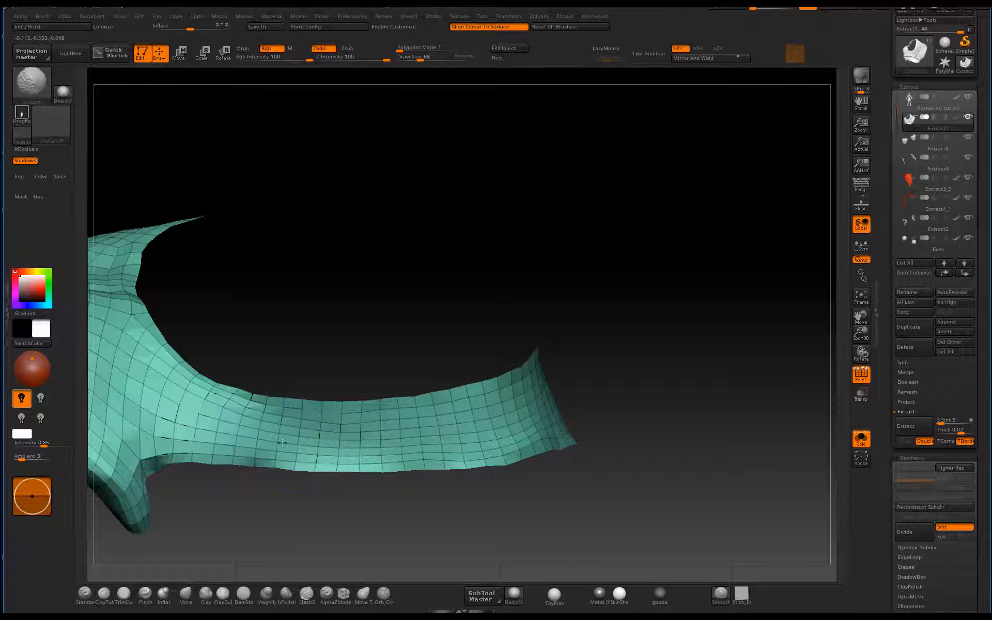
# - Refine and smooth the transition where the shoulder strap meets the front chest cup
pyautogui.moveTo(290, 491)
pyautogui.mouseDown()
pyautogui.moveTo(276, 514)
pyautogui.moveTo(255, 463)
pyautogui.mouseUp()
pyautogui.moveTo(377, 343); pyautogui.dragTo(339, 402)
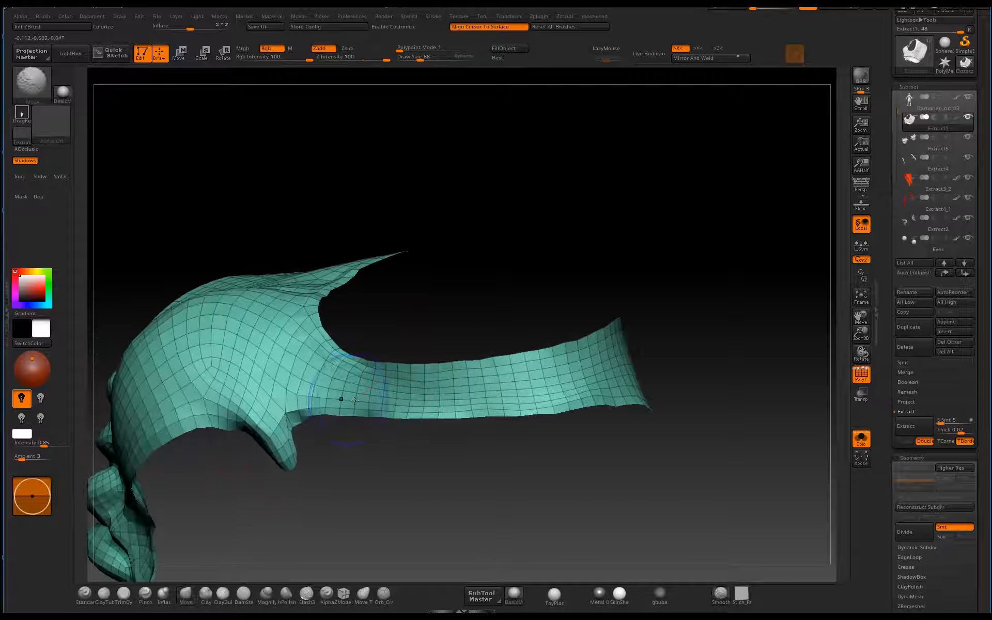
pyautogui.moveTo(354, 485); pyautogui.dragTo(255, 377)
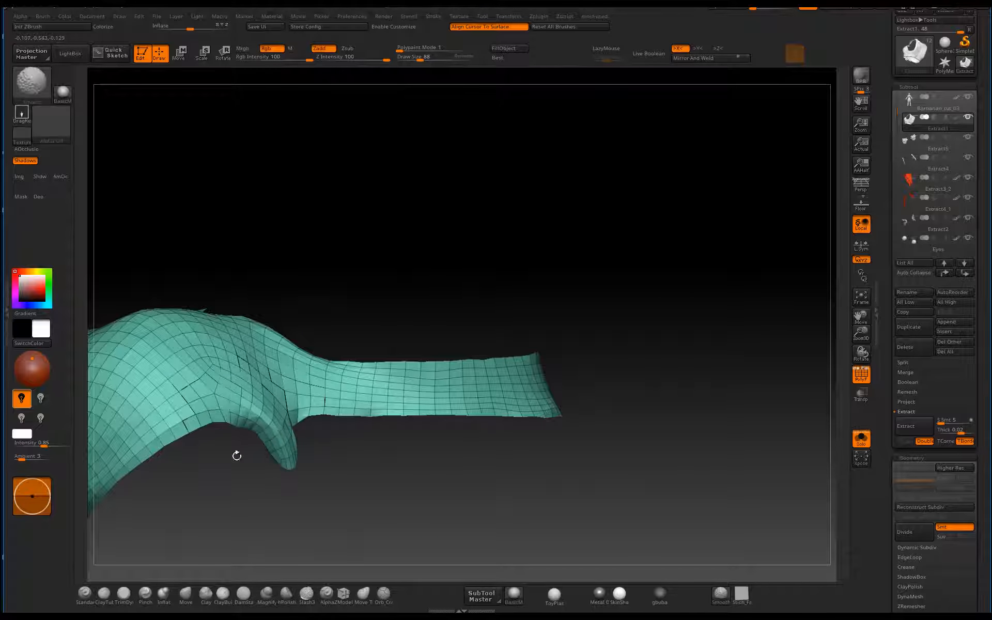
pyautogui.moveTo(308, 531)
pyautogui.mouseDown()
pyautogui.moveTo(361, 424)
pyautogui.moveTo(386, 334)
pyautogui.moveTo(427, 273)
pyautogui.mouseUp()
pyautogui.keyDown('shift'); pyautogui.moveTo(288, 364); pyautogui.dragTo(401, 466); pyautogui.keyUp('shift')
# - Smooth the center of the front between the neckline point and the hanging claws
pyautogui.keyDown('alt'); pyautogui.moveTo(410, 408); pyautogui.dragTo(452, 301); pyautogui.keyUp('alt')
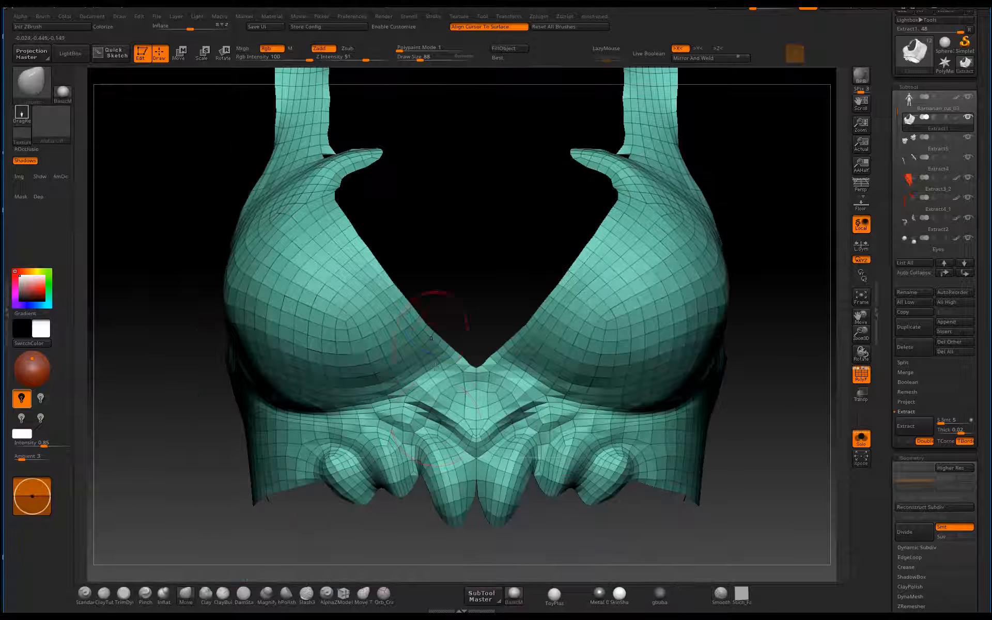
pyautogui.keyDown('shift'); pyautogui.moveTo(492, 440); pyautogui.dragTo(484, 454); pyautogui.keyUp('shift')
pyautogui.moveTo(331, 542); pyautogui.dragTo(433, 546)
pyautogui.keyDown('alt'); pyautogui.moveTo(433, 546); pyautogui.dragTo(403, 537); pyautogui.keyUp('alt')
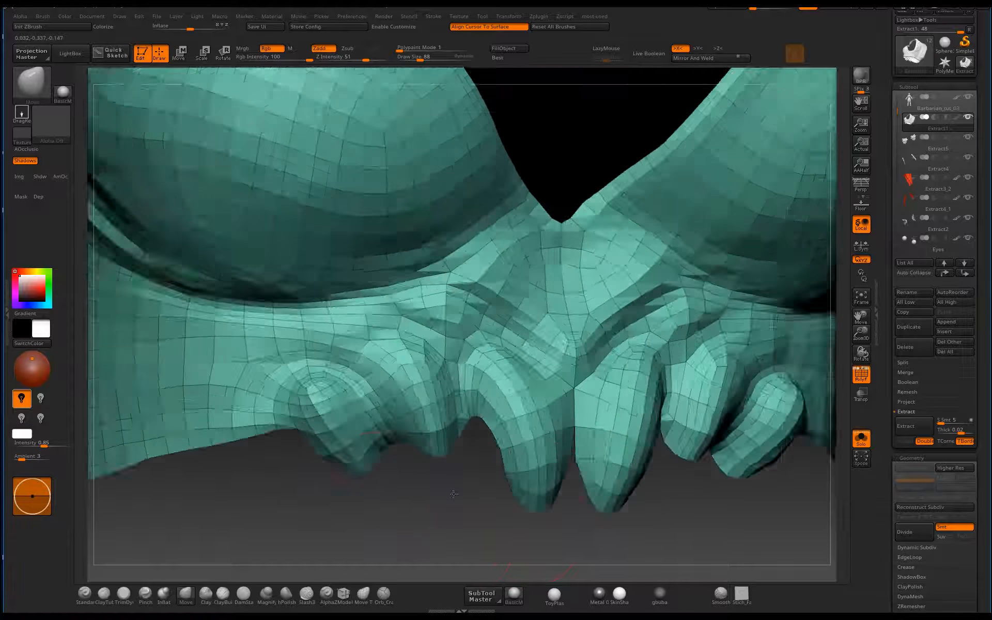
# - Even out the lower edge of the side band with the Move brush and smooth the band's surface
pyautogui.moveTo(207, 538); pyautogui.dragTo(401, 462)
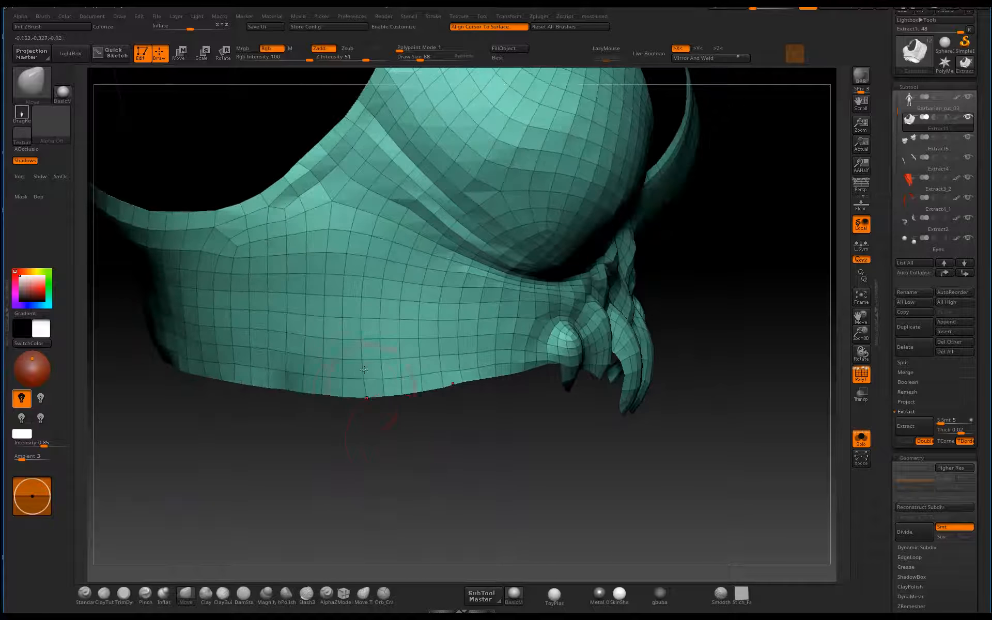
pyautogui.moveTo(291, 451)
pyautogui.mouseDown()
pyautogui.moveTo(263, 379)
pyautogui.moveTo(278, 271)
pyautogui.mouseUp()
pyautogui.press('shift')
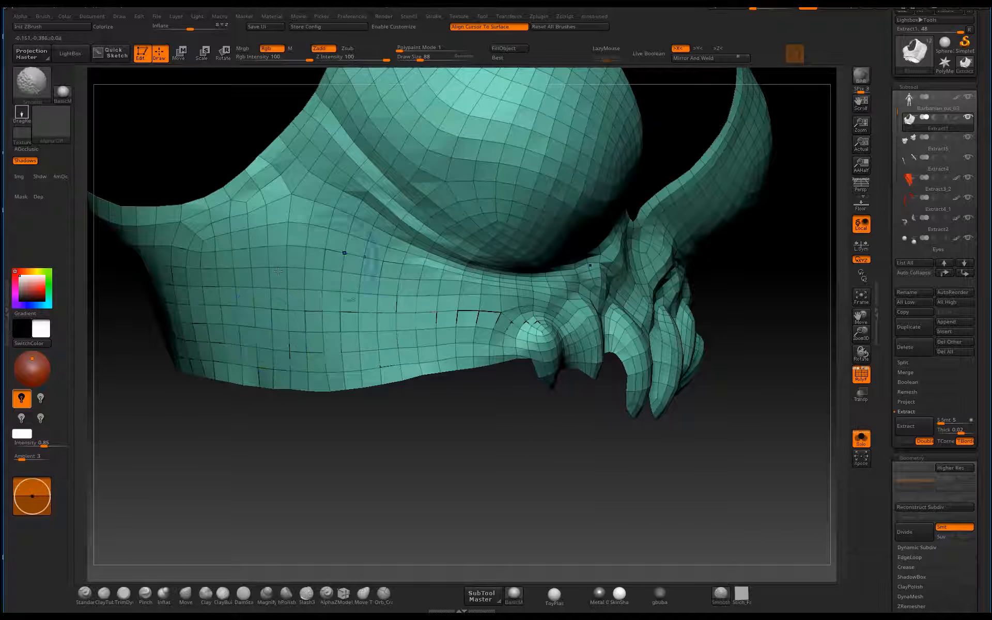
pyautogui.moveTo(448, 396); pyautogui.dragTo(418, 378)
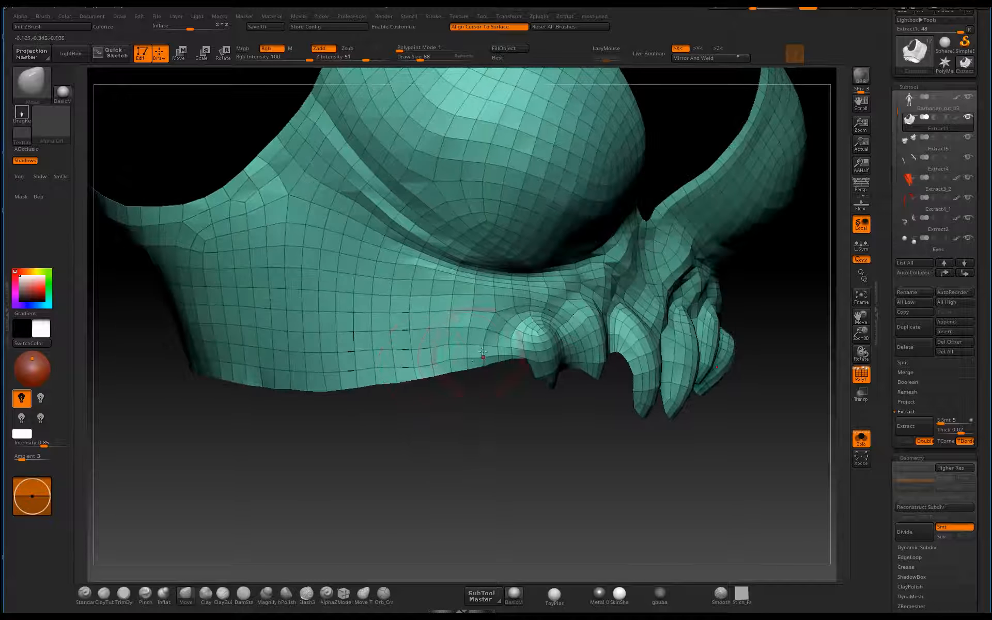
pyautogui.moveTo(360, 437); pyautogui.dragTo(297, 362)
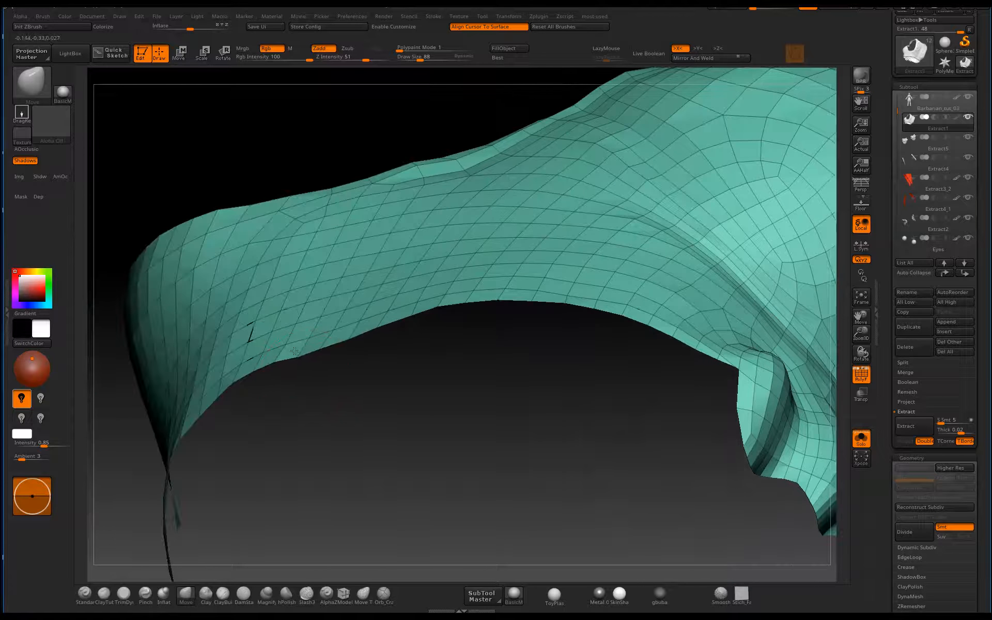
pyautogui.moveTo(357, 381); pyautogui.dragTo(343, 285)
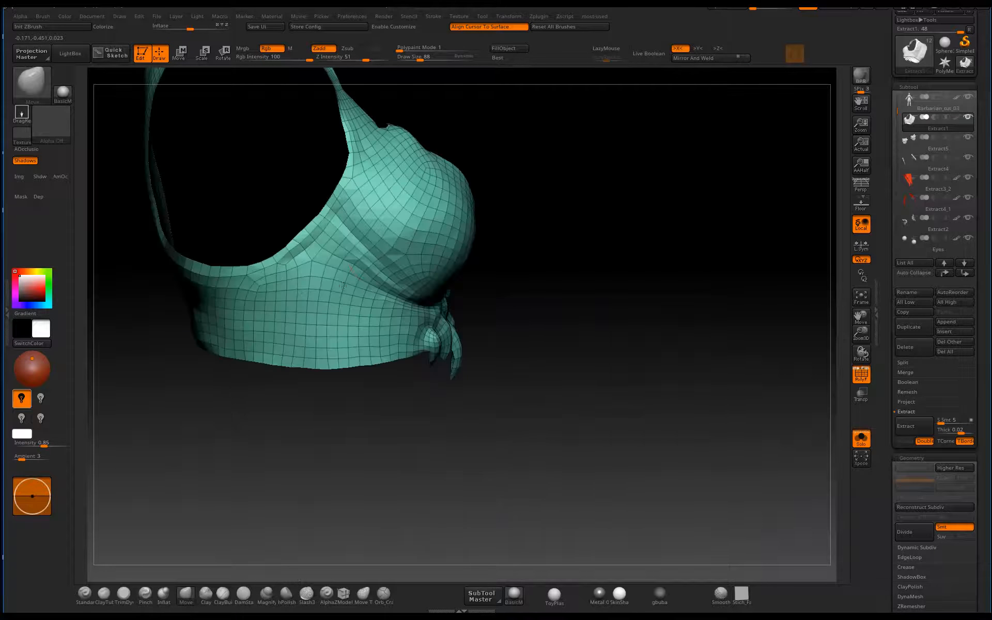
# - Smooth the side below the armhole and the underside of the chest cup, and remesh the armor with ZRemesher
pyautogui.keyDown('shift'); pyautogui.moveTo(295, 258); pyautogui.dragTo(362, 227); pyautogui.keyUp('shift')
pyautogui.moveTo(305, 408); pyautogui.dragTo(212, 392)
pyautogui.moveTo(720, 277)
pyautogui.mouseDown()
pyautogui.moveTo(660, 277)
pyautogui.moveTo(598, 212)
pyautogui.mouseUp()
pyautogui.moveTo(716, 224)
pyautogui.keyDown('alt'); pyautogui.mouseDown()
pyautogui.moveTo(680, 242)
pyautogui.moveTo(680, 305)
pyautogui.mouseUp(); pyautogui.keyUp('alt')
pyautogui.keyDown('shift'); pyautogui.moveTo(615, 328); pyautogui.dragTo(672, 295); pyautogui.keyUp('shift')
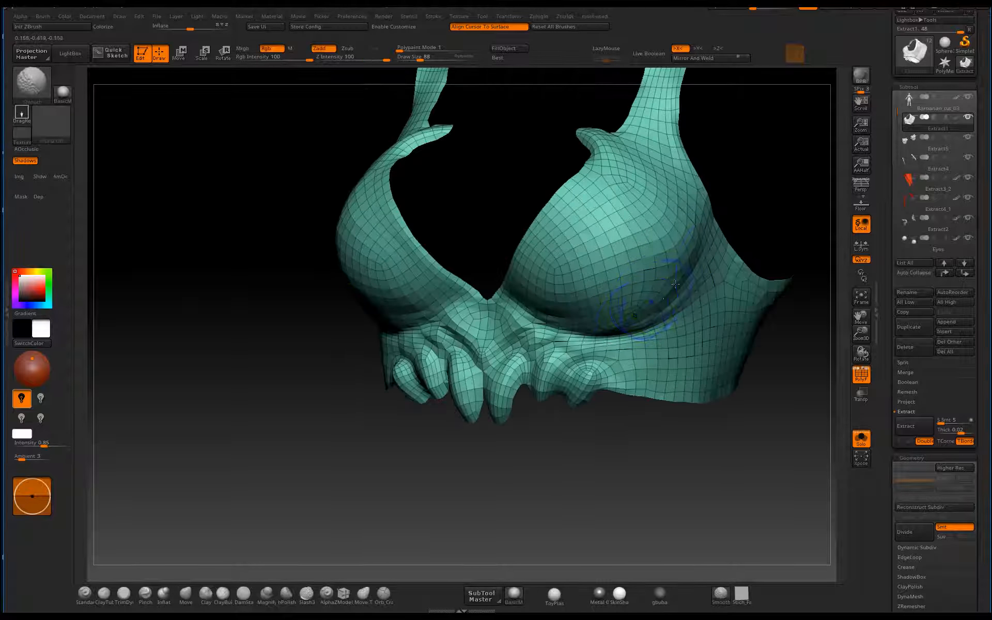
pyautogui.hotkey('ctrl', 'shift', 'space')
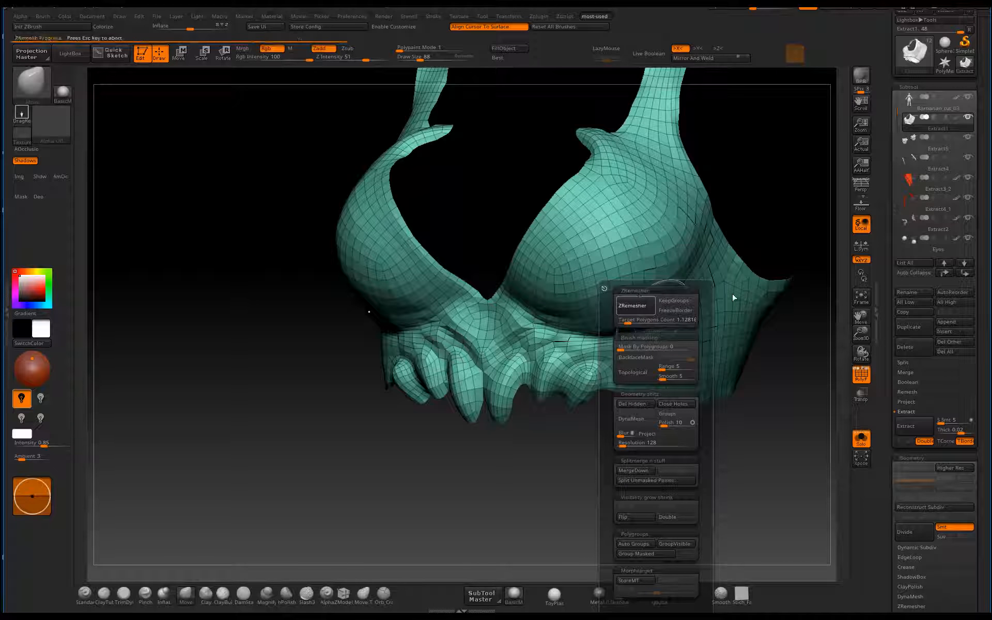
# - Even out the outer curve of the remeshed shoulder strap with the Move brush and smooth it down to the cup
pyautogui.moveTo(783, 220)
pyautogui.mouseDown()
pyautogui.moveTo(610, 222)
pyautogui.moveTo(693, 234)
pyautogui.moveTo(653, 392)
pyautogui.moveTo(669, 340)
pyautogui.moveTo(634, 288)
pyautogui.moveTo(656, 396)
pyautogui.moveTo(651, 383)
pyautogui.moveTo(610, 428)
pyautogui.mouseUp()
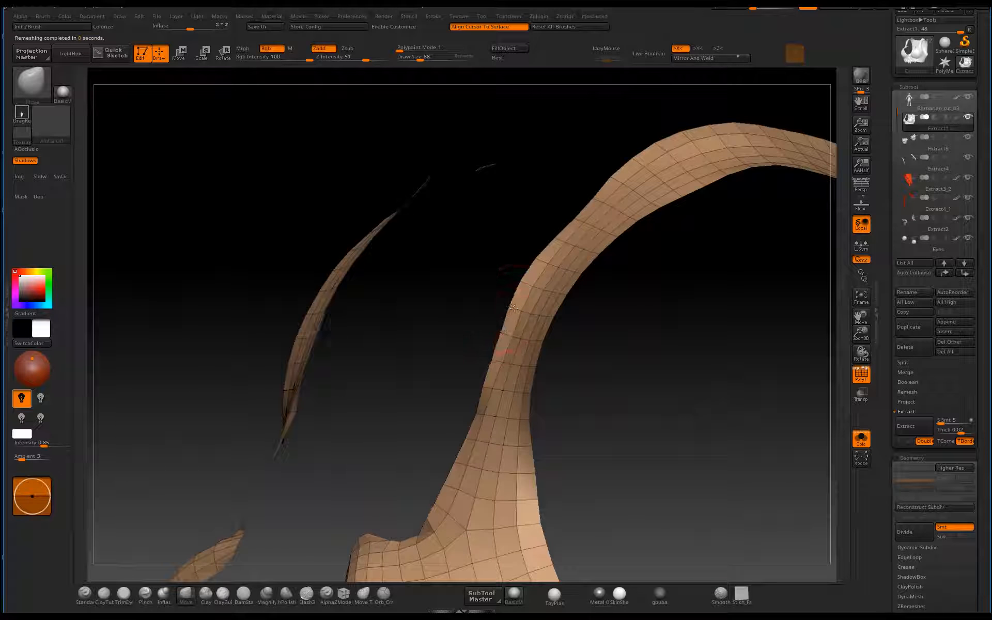
pyautogui.moveTo(538, 257); pyautogui.dragTo(588, 195)
pyautogui.moveTo(558, 202); pyautogui.dragTo(497, 244)
pyautogui.press('shift')
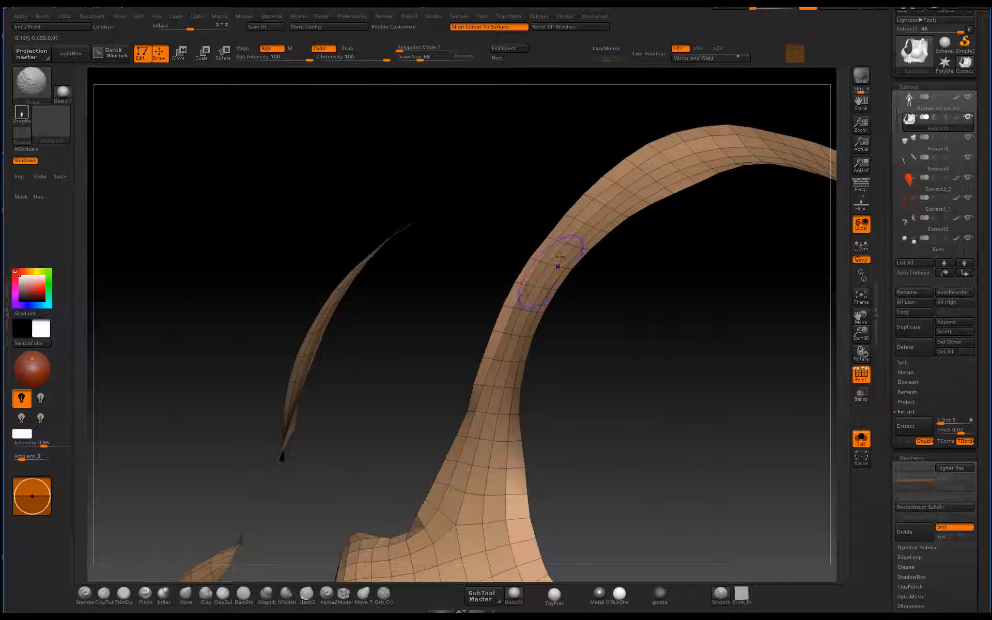
pyautogui.press('shift')
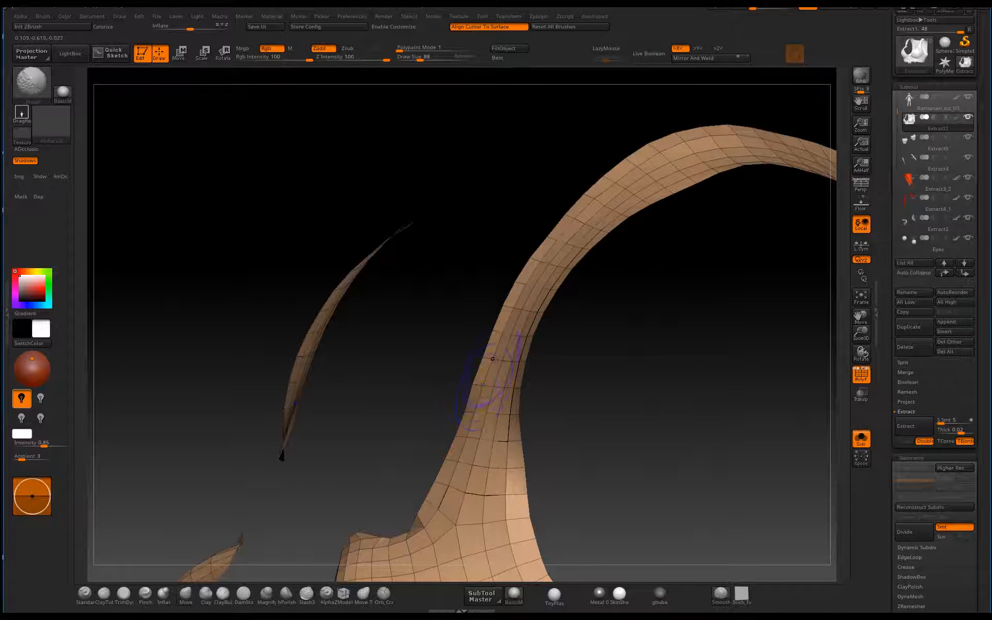
pyautogui.moveTo(578, 474); pyautogui.dragTo(609, 383)
pyautogui.keyDown('shift'); pyautogui.moveTo(545, 438); pyautogui.dragTo(595, 418); pyautogui.keyUp('shift')
# - Reshape the two central claws below the neckline into cleaner, tapered points with the Move brush
pyautogui.keyDown('alt'); pyautogui.moveTo(666, 440); pyautogui.dragTo(675, 411); pyautogui.keyUp('alt')
pyautogui.keyDown('alt'); pyautogui.moveTo(675, 411); pyautogui.dragTo(548, 444); pyautogui.keyUp('alt')
pyautogui.moveTo(541, 295)
pyautogui.mouseDown()
pyautogui.moveTo(562, 285)
pyautogui.moveTo(527, 281)
pyautogui.moveTo(580, 313)
pyautogui.mouseUp()
pyautogui.moveTo(519, 329); pyautogui.dragTo(512, 326)
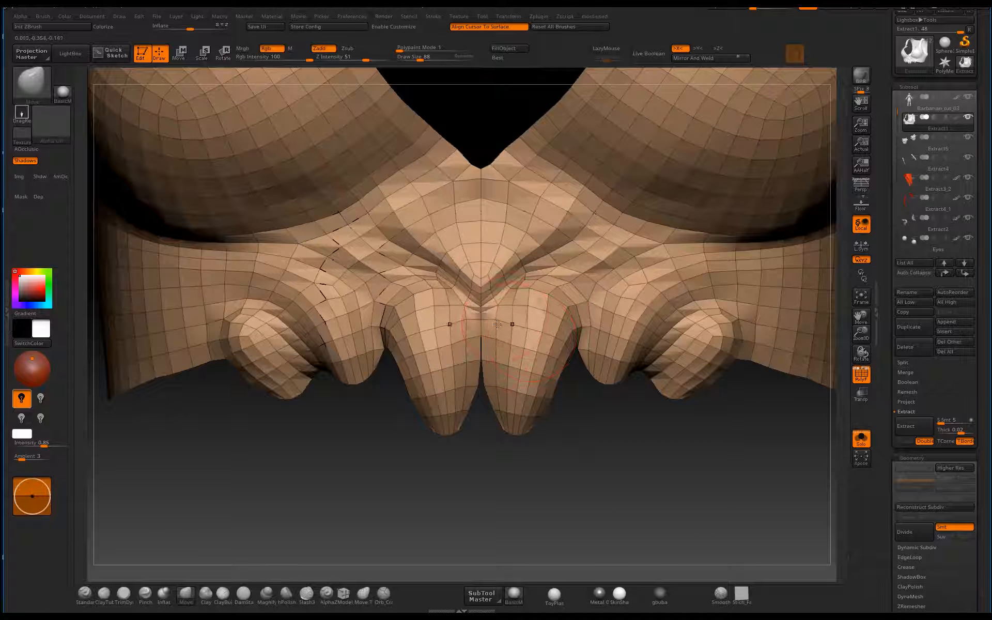
pyautogui.moveTo(506, 387); pyautogui.dragTo(508, 369)
pyautogui.keyDown('alt'); pyautogui.moveTo(505, 440); pyautogui.dragTo(533, 367); pyautogui.keyUp('alt')
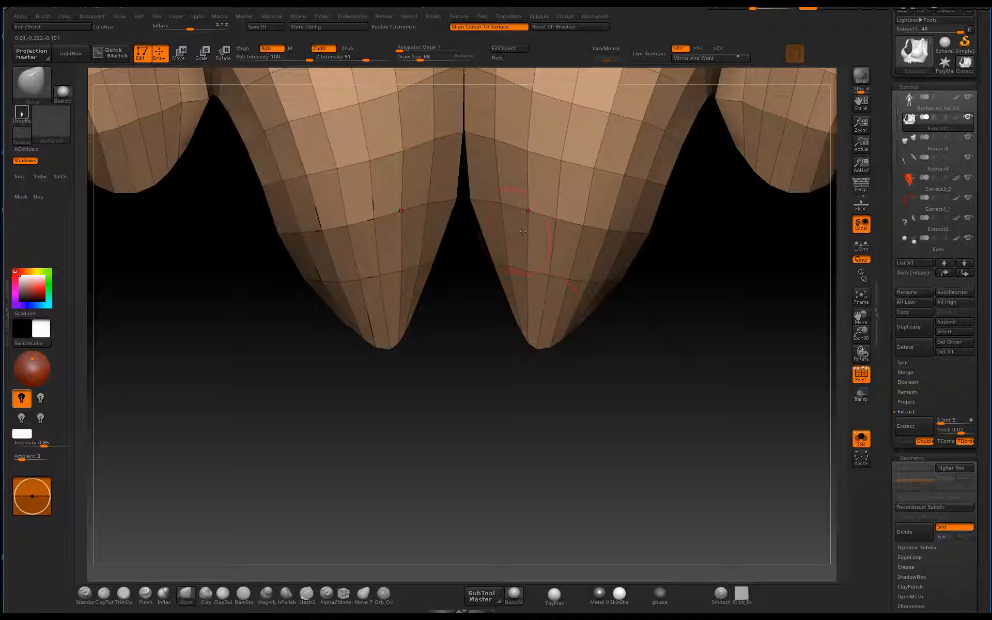
pyautogui.keyDown('alt'); pyautogui.moveTo(632, 310); pyautogui.dragTo(602, 258); pyautogui.keyUp('alt')
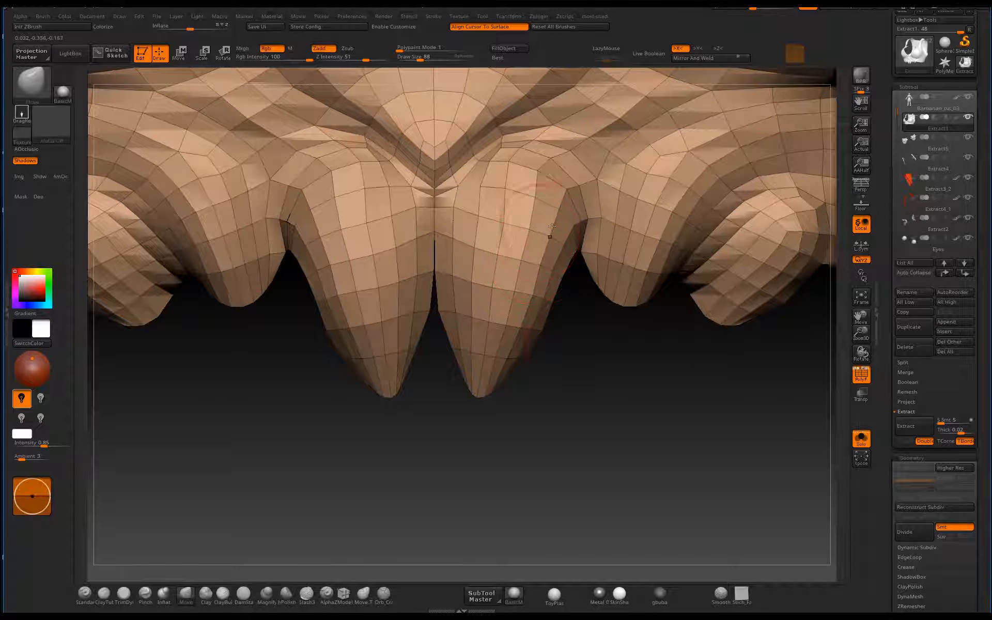
# - Sharpen the second pair of claws with the Move brush, then adjust and smooth the outer pair
pyautogui.moveTo(598, 338)
pyautogui.keyDown('alt'); pyautogui.mouseDown()
pyautogui.moveTo(555, 377)
pyautogui.moveTo(589, 377)
pyautogui.moveTo(561, 382)
pyautogui.mouseUp(); pyautogui.keyUp('alt')
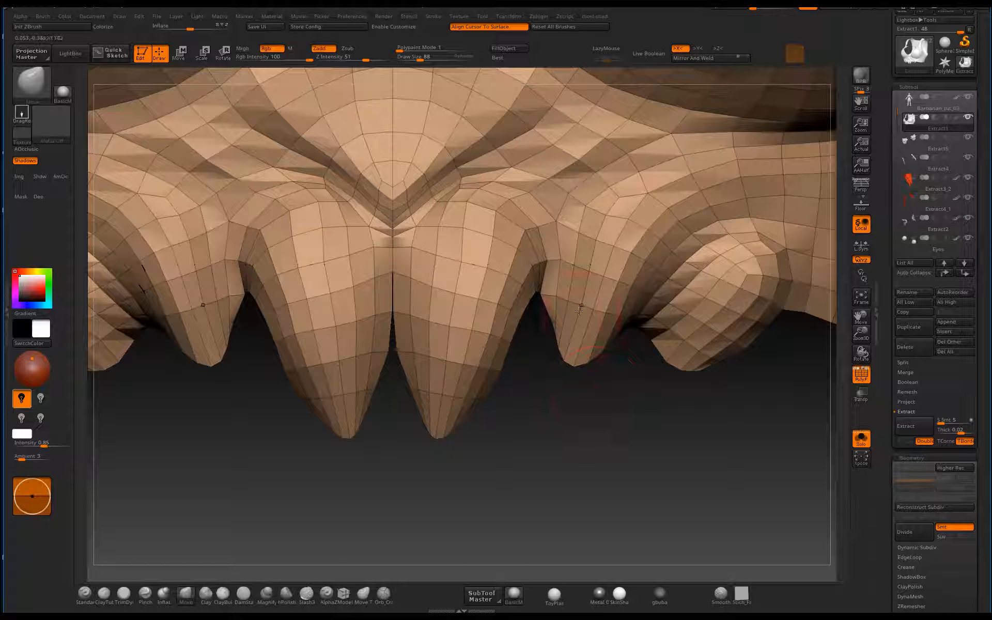
pyautogui.moveTo(647, 229); pyautogui.dragTo(680, 265)
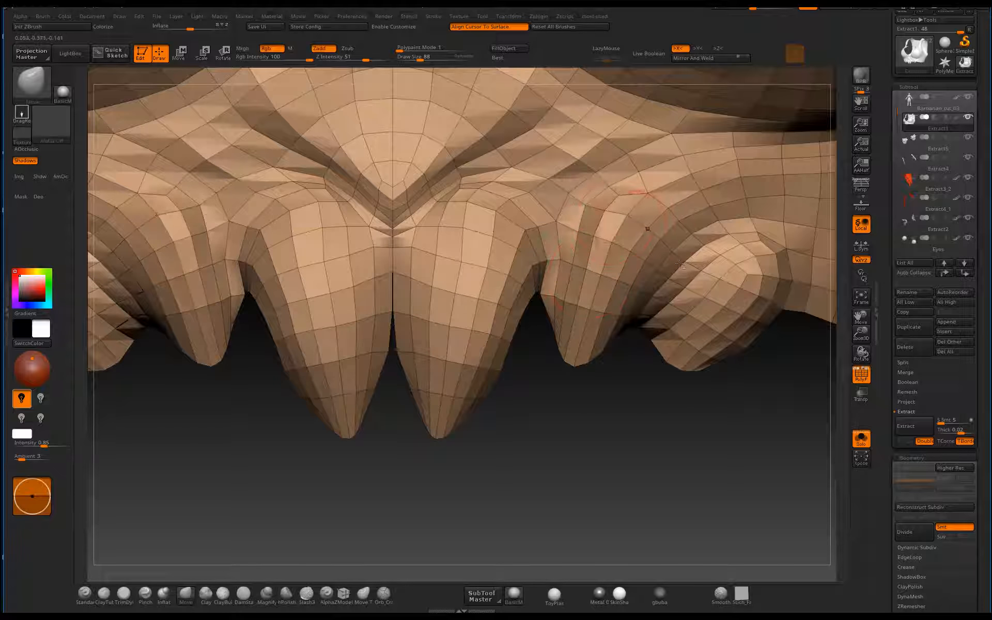
pyautogui.moveTo(678, 362); pyautogui.dragTo(657, 376)
pyautogui.moveTo(685, 339); pyautogui.dragTo(703, 315)
pyautogui.moveTo(732, 278)
pyautogui.keyDown('shift'); pyautogui.mouseDown()
pyautogui.moveTo(749, 269)
pyautogui.moveTo(743, 261)
pyautogui.mouseUp(); pyautogui.keyUp('shift')
pyautogui.keyDown('alt'); pyautogui.moveTo(761, 395); pyautogui.dragTo(703, 365); pyautogui.keyUp('alt')
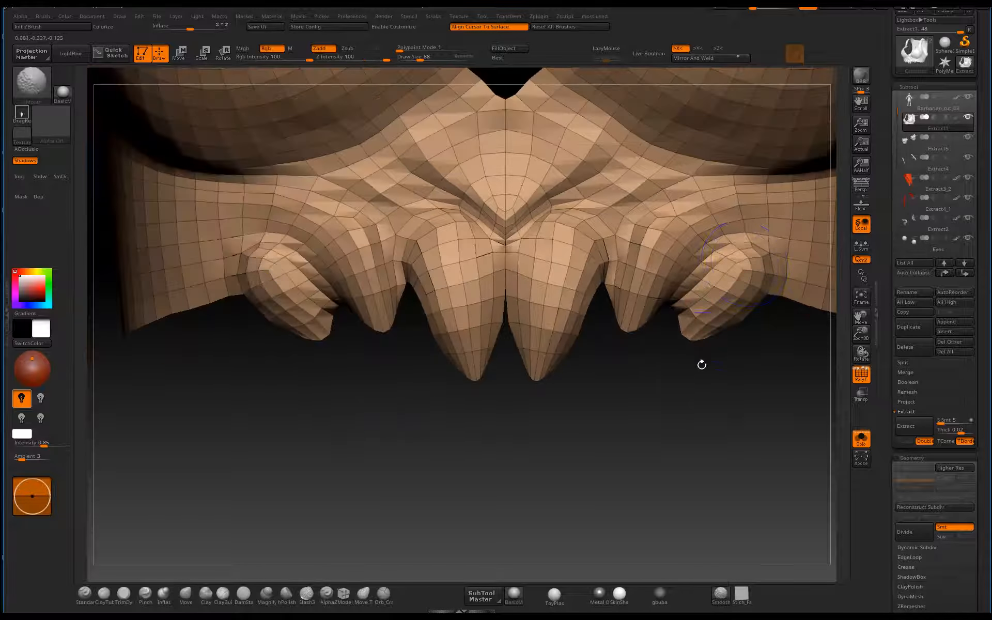
# - Pull the remeshed side band's lower edge into an even curve with the Move brush
pyautogui.moveTo(710, 417)
pyautogui.keyDown('alt'); pyautogui.mouseDown()
pyautogui.moveTo(611, 342)
pyautogui.moveTo(484, 436)
pyautogui.mouseUp(); pyautogui.keyUp('alt')
pyautogui.moveTo(716, 346); pyautogui.dragTo(516, 420)
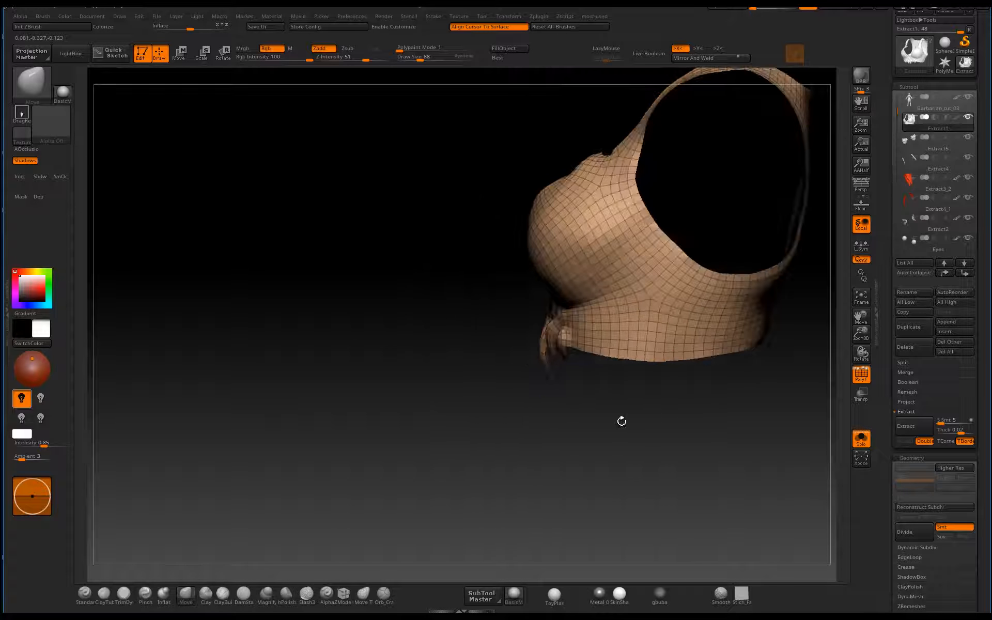
pyautogui.moveTo(623, 421)
pyautogui.keyDown('alt'); pyautogui.mouseDown()
pyautogui.moveTo(633, 480)
pyautogui.moveTo(560, 403)
pyautogui.mouseUp(); pyautogui.keyUp('alt')
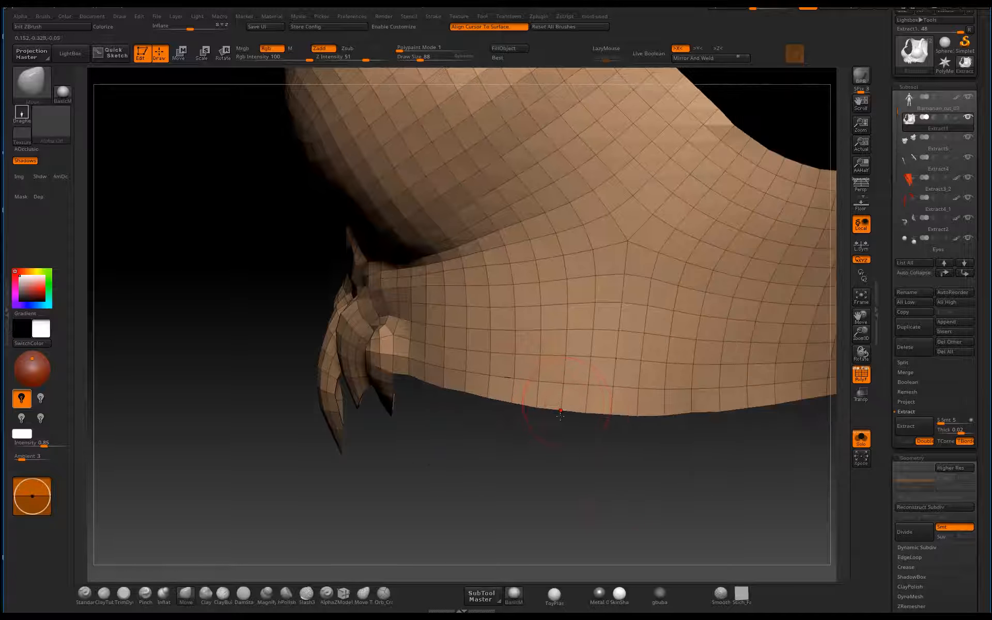
pyautogui.moveTo(475, 389); pyautogui.dragTo(597, 415)
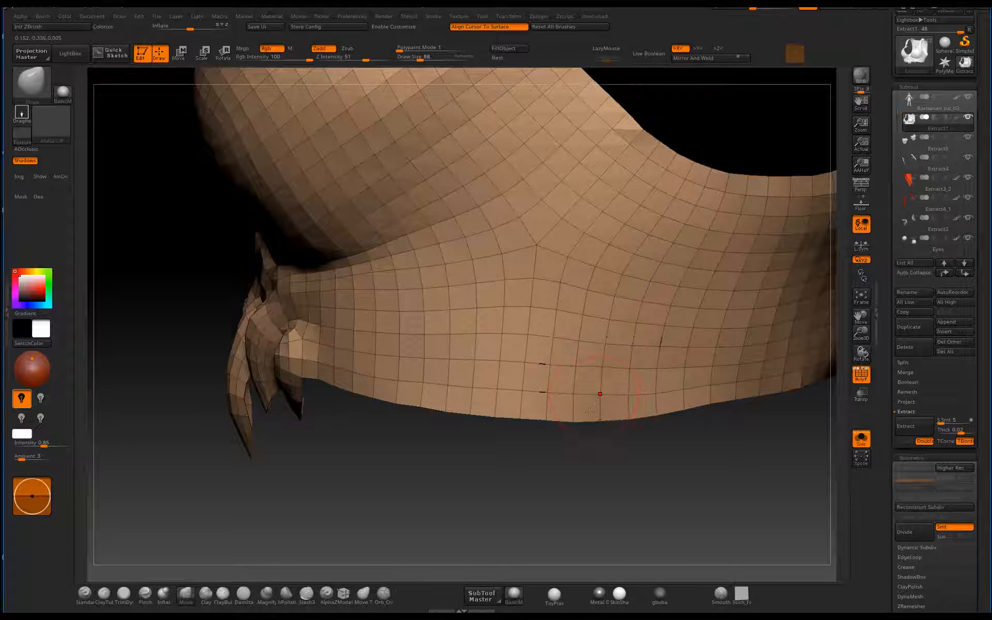
pyautogui.keyDown('alt'); pyautogui.moveTo(483, 471); pyautogui.dragTo(407, 486); pyautogui.keyUp('alt')
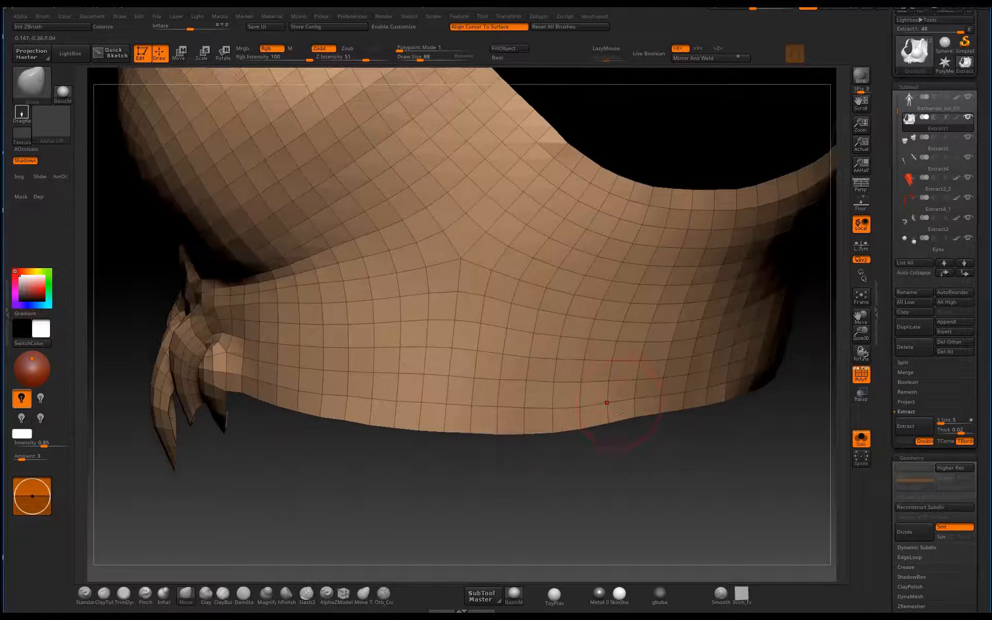
pyautogui.moveTo(799, 386)
pyautogui.keyDown('alt'); pyautogui.mouseDown()
pyautogui.moveTo(731, 427)
pyautogui.moveTo(748, 354)
pyautogui.moveTo(677, 347)
pyautogui.moveTo(617, 398)
pyautogui.mouseUp(); pyautogui.keyUp('alt')
# - Adjust the lower edge at the back of the armor and smooth the lower back surface
pyautogui.moveTo(677, 453)
pyautogui.mouseDown()
pyautogui.moveTo(724, 498)
pyautogui.moveTo(652, 480)
pyautogui.mouseUp()
pyautogui.moveTo(667, 414); pyautogui.dragTo(674, 401)
pyautogui.keyDown('shift'); pyautogui.moveTo(674, 360); pyautogui.dragTo(650, 429); pyautogui.keyUp('shift')
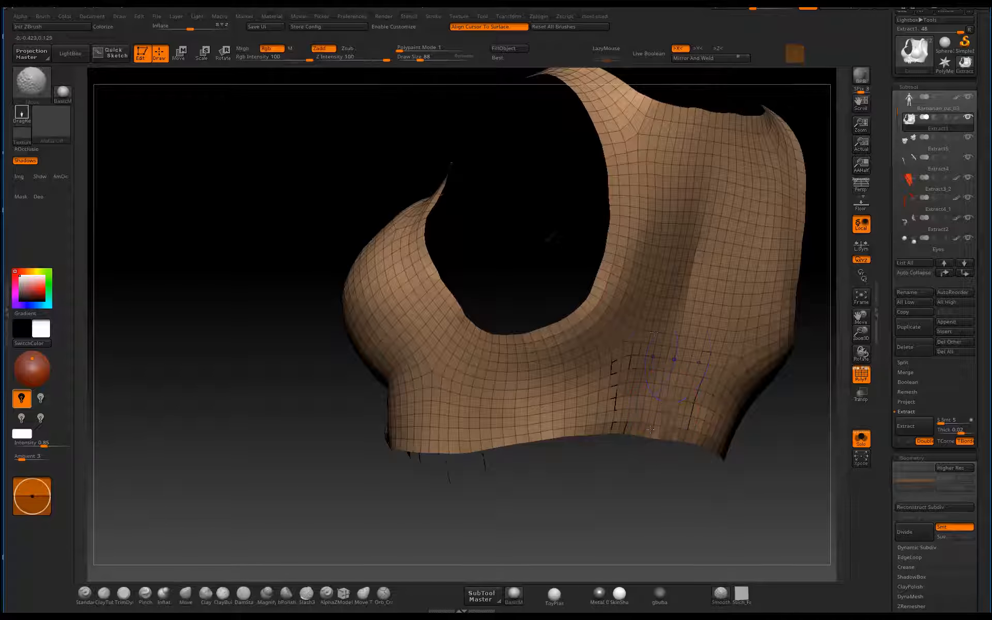
pyautogui.moveTo(700, 469)
pyautogui.mouseDown()
pyautogui.moveTo(653, 478)
pyautogui.moveTo(667, 517)
pyautogui.mouseUp()
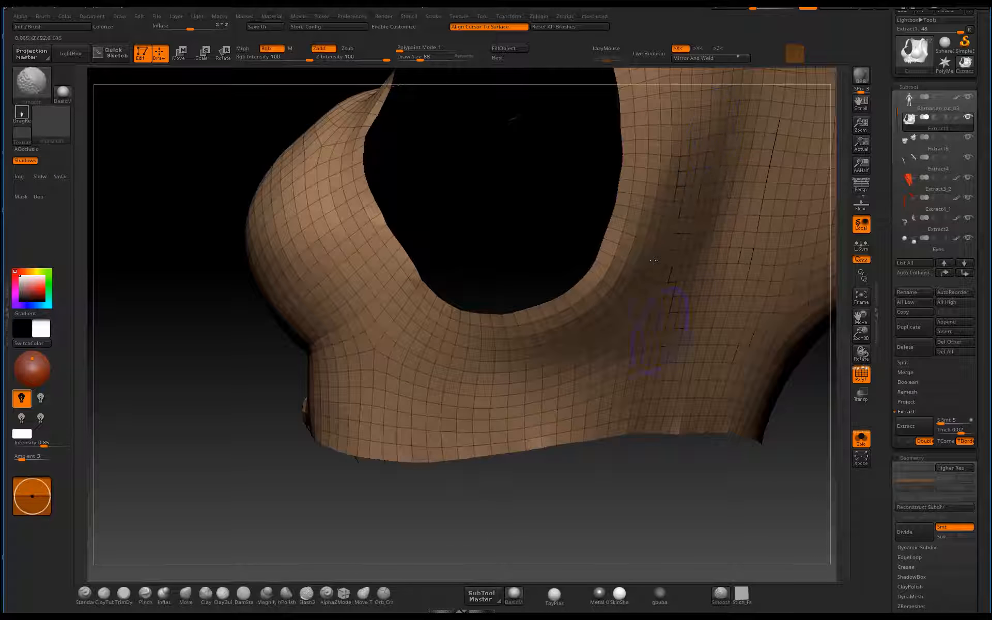
# - Refine the front armhole edge up to the base of the shoulder strap with the Move brush and smooth it
pyautogui.moveTo(465, 230); pyautogui.dragTo(480, 284)
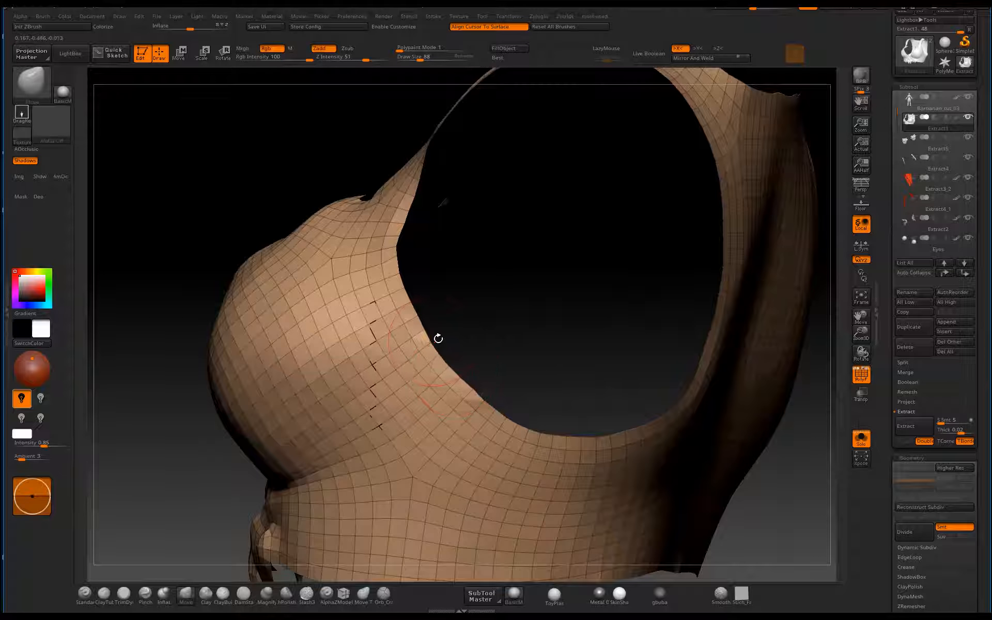
pyautogui.moveTo(510, 363)
pyautogui.mouseDown()
pyautogui.moveTo(350, 277)
pyautogui.moveTo(423, 323)
pyautogui.moveTo(427, 315)
pyautogui.mouseUp()
pyautogui.moveTo(482, 394); pyautogui.dragTo(455, 341)
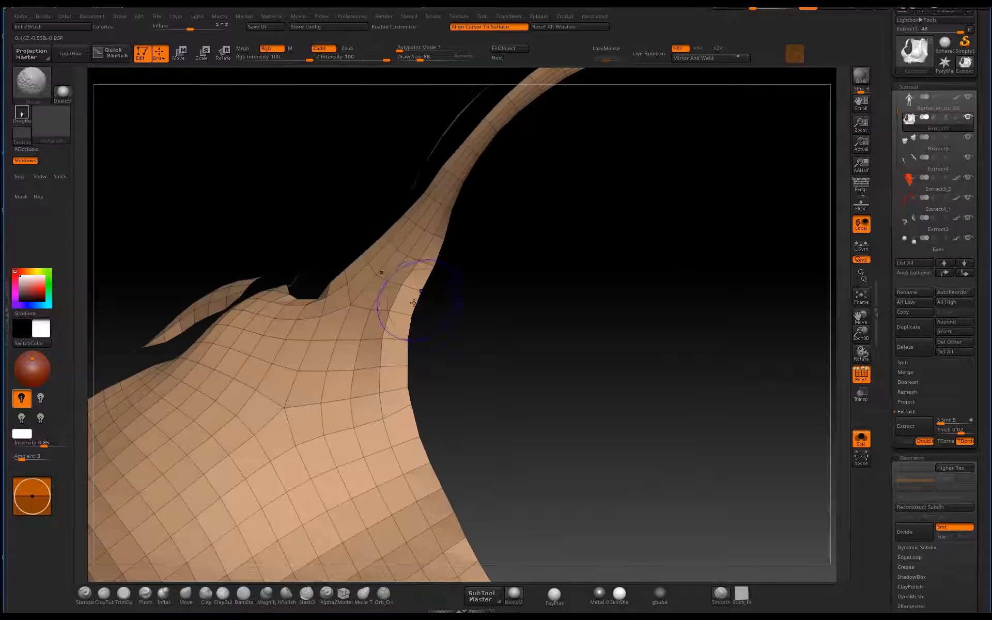
pyautogui.keyDown('shift'); pyautogui.moveTo(404, 290); pyautogui.dragTo(425, 254); pyautogui.keyUp('shift')
pyautogui.moveTo(452, 302); pyautogui.dragTo(433, 253)
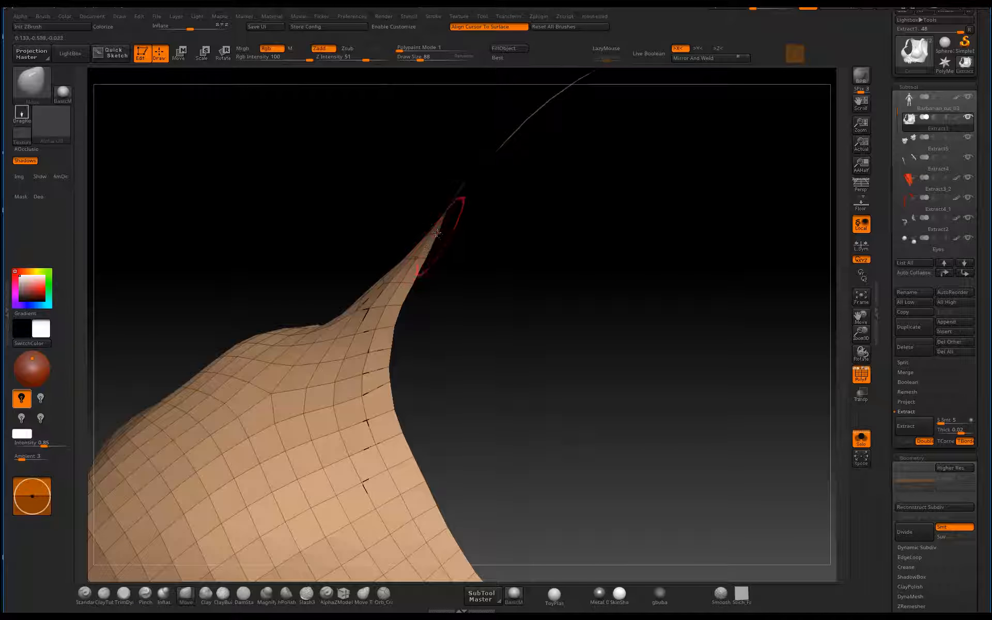
pyautogui.moveTo(483, 294); pyautogui.dragTo(422, 253)
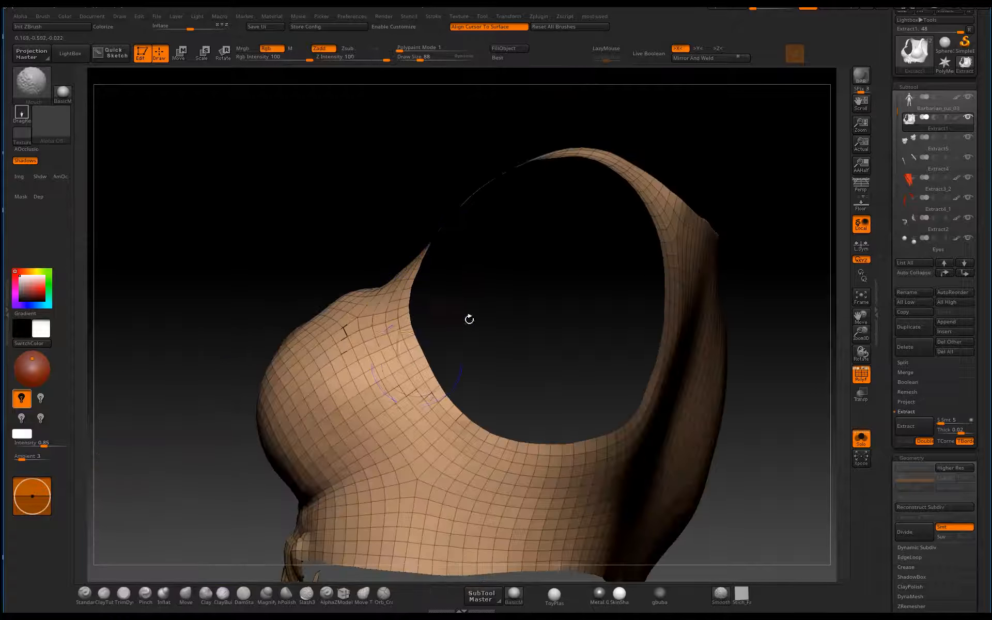
# - Pull the underside of the neckline spike into a slimmer curve with the Move brush and smooth it down to its base
pyautogui.moveTo(469, 320)
pyautogui.mouseDown()
pyautogui.moveTo(498, 346)
pyautogui.moveTo(557, 307)
pyautogui.moveTo(655, 331)
pyautogui.moveTo(585, 341)
pyautogui.mouseUp()
pyautogui.keyDown('alt'); pyautogui.moveTo(426, 217); pyautogui.dragTo(427, 216); pyautogui.keyUp('alt')
pyautogui.moveTo(364, 320)
pyautogui.mouseDown()
pyautogui.moveTo(361, 302)
pyautogui.moveTo(379, 390)
pyautogui.moveTo(424, 338)
pyautogui.mouseUp()
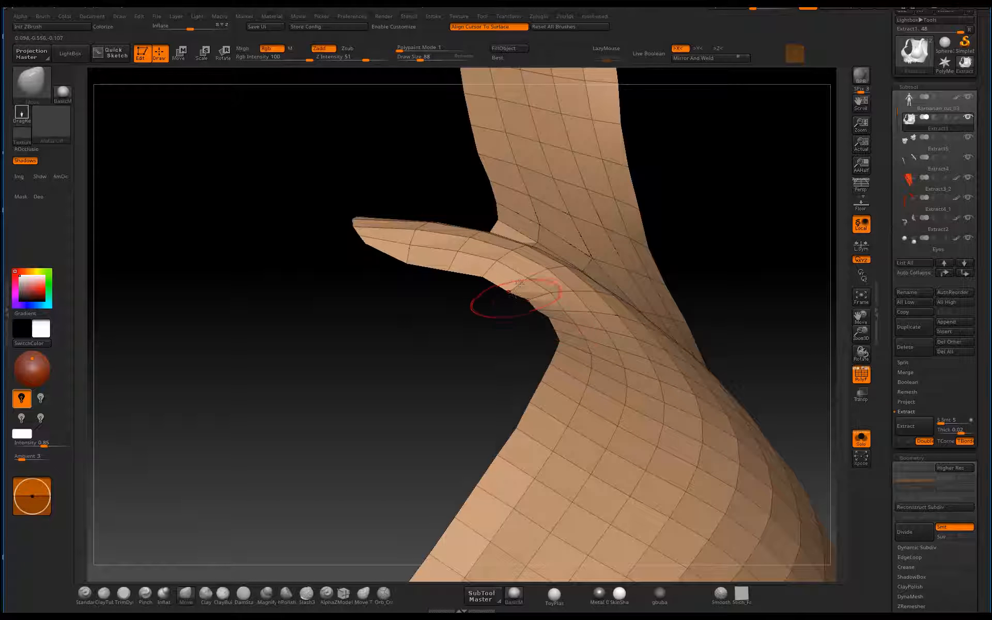
pyautogui.moveTo(405, 251); pyautogui.dragTo(464, 267)
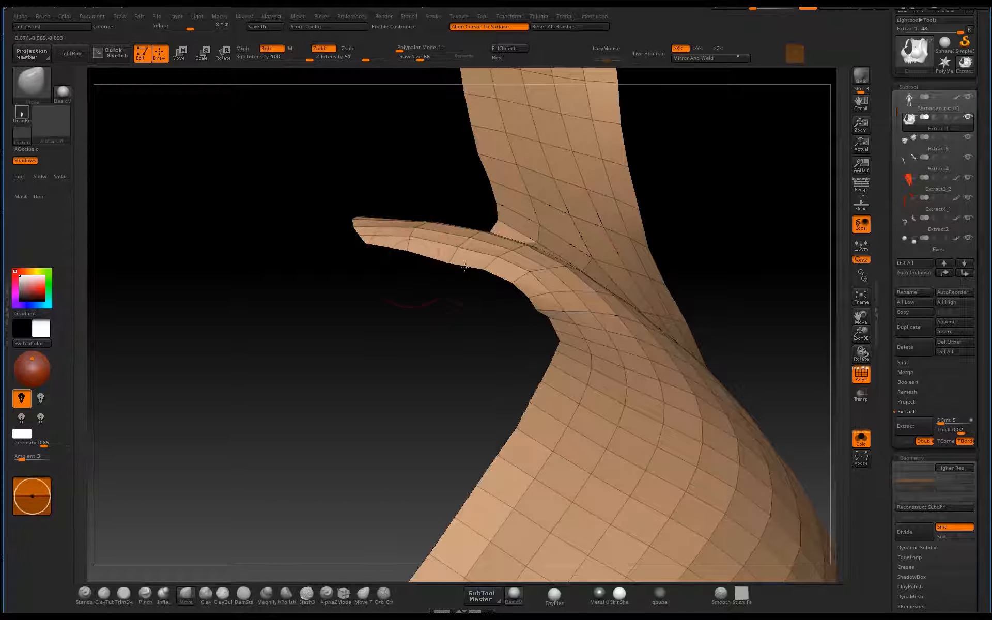
pyautogui.moveTo(516, 318); pyautogui.dragTo(544, 310)
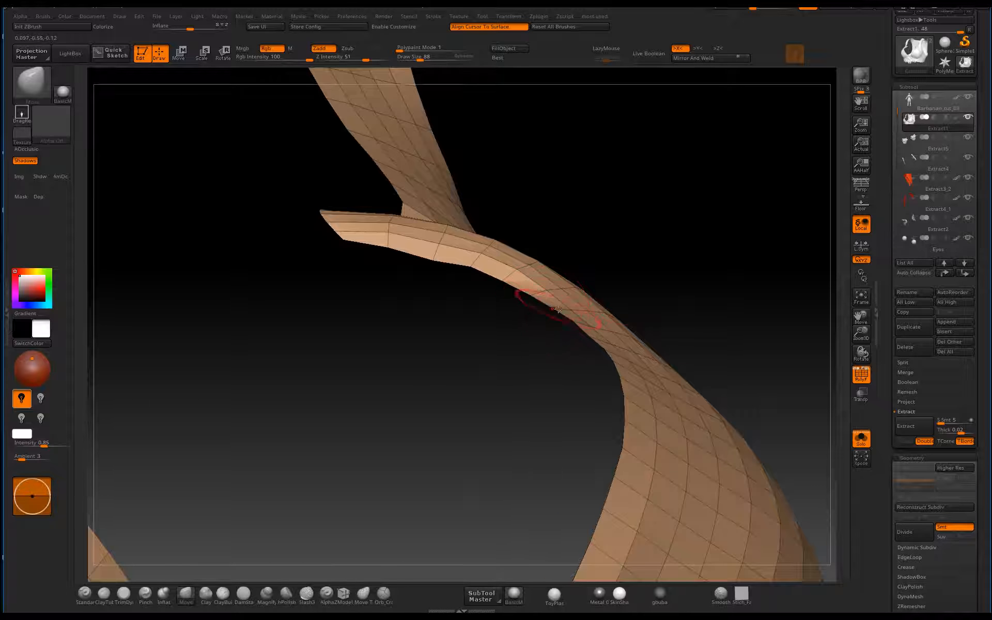
pyautogui.moveTo(623, 280)
pyautogui.mouseDown()
pyautogui.moveTo(576, 333)
pyautogui.moveTo(505, 288)
pyautogui.mouseUp()
pyautogui.keyDown('shift'); pyautogui.moveTo(465, 232); pyautogui.dragTo(577, 297); pyautogui.keyUp('shift')
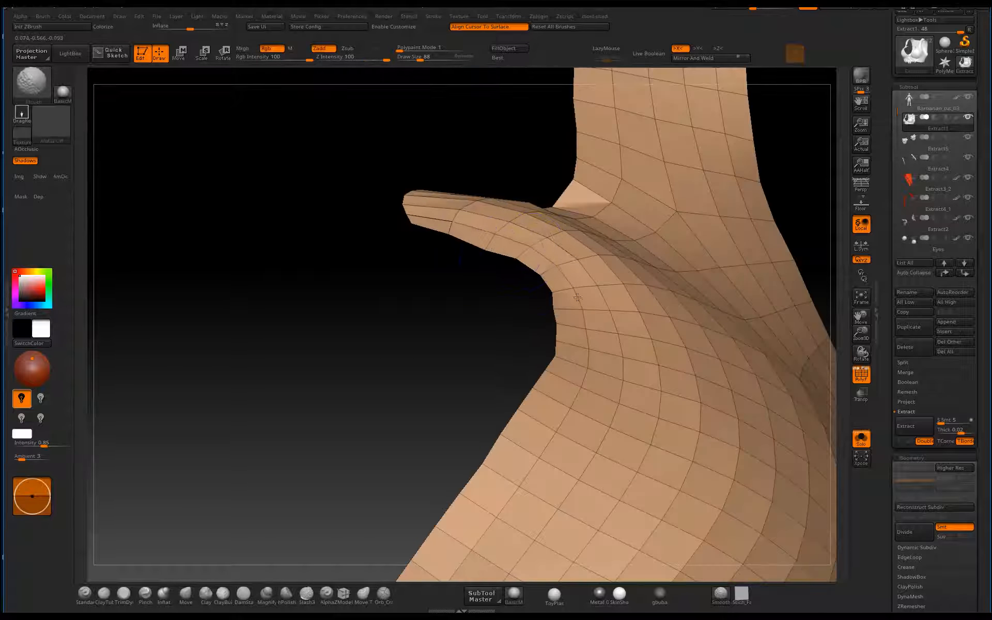
pyautogui.moveTo(484, 253); pyautogui.dragTo(487, 245)
pyautogui.moveTo(455, 210)
pyautogui.keyDown('shift'); pyautogui.mouseDown()
pyautogui.moveTo(496, 220)
pyautogui.moveTo(598, 286)
pyautogui.mouseUp(); pyautogui.keyUp('shift')
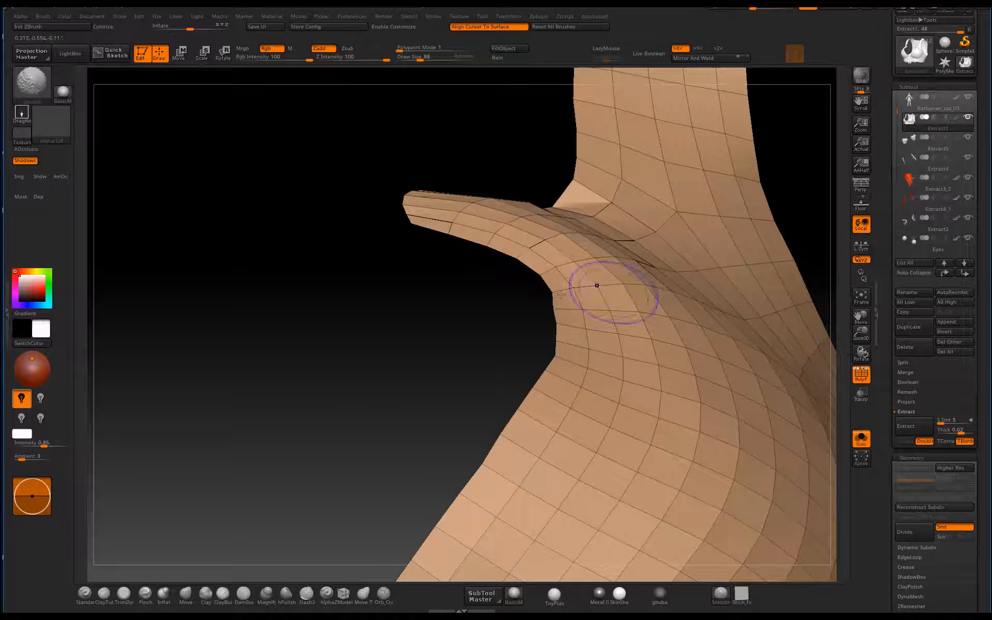
# - Reshape the tip of the neckline spike and even out the adjoining neckline edge with the Move brush
pyautogui.moveTo(439, 251)
pyautogui.keyDown('alt'); pyautogui.mouseDown()
pyautogui.moveTo(414, 250)
pyautogui.moveTo(439, 222)
pyautogui.moveTo(562, 222)
pyautogui.moveTo(560, 295)
pyautogui.moveTo(463, 311)
pyautogui.moveTo(525, 283)
pyautogui.mouseUp(); pyautogui.keyUp('alt')
pyautogui.moveTo(453, 292)
pyautogui.mouseDown()
pyautogui.moveTo(421, 312)
pyautogui.moveTo(487, 268)
pyautogui.mouseUp()
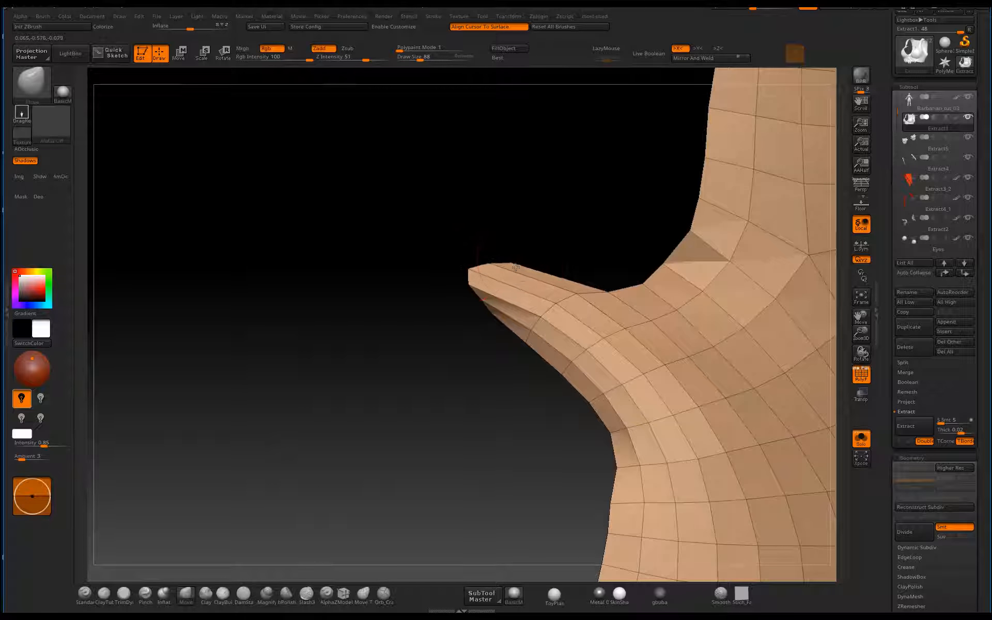
pyautogui.moveTo(437, 357)
pyautogui.mouseDown()
pyautogui.moveTo(505, 310)
pyautogui.moveTo(441, 350)
pyautogui.moveTo(523, 311)
pyautogui.mouseUp()
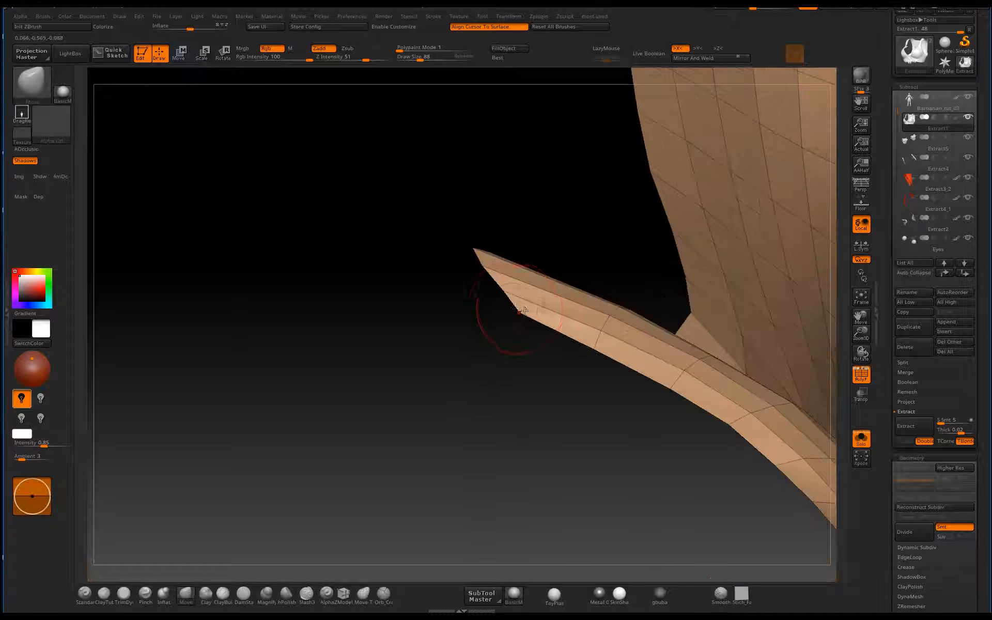
pyautogui.moveTo(558, 389)
pyautogui.keyDown('alt'); pyautogui.mouseDown()
pyautogui.moveTo(513, 414)
pyautogui.moveTo(561, 381)
pyautogui.mouseUp(); pyautogui.keyUp('alt')
pyautogui.keyDown('alt'); pyautogui.moveTo(573, 510); pyautogui.dragTo(605, 355); pyautogui.keyUp('alt')
pyautogui.moveTo(736, 405)
pyautogui.mouseDown()
pyautogui.moveTo(703, 274)
pyautogui.moveTo(540, 413)
pyautogui.mouseUp()
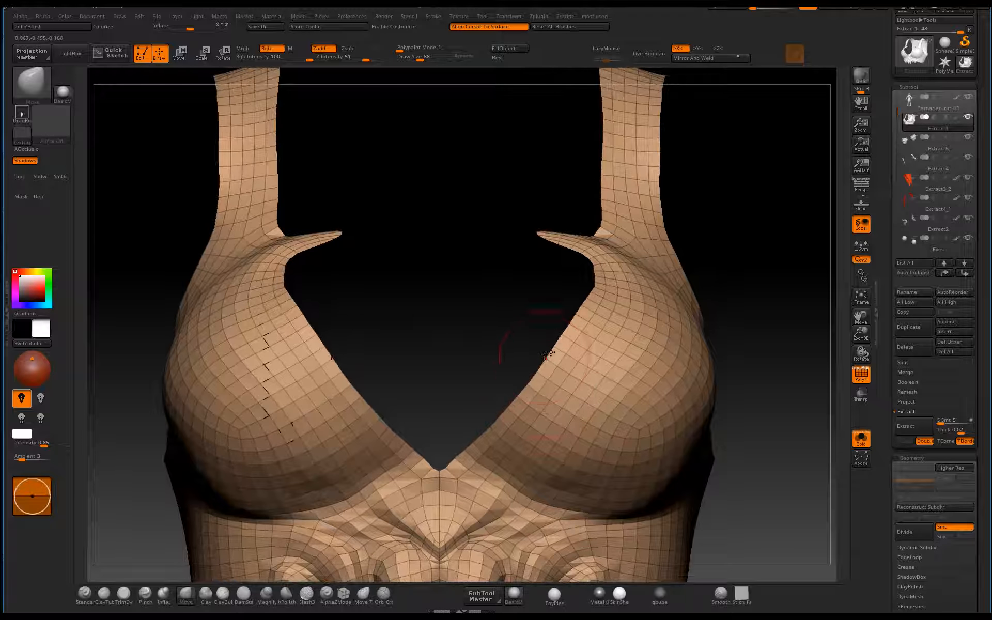
pyautogui.keyDown('alt'); pyautogui.moveTo(514, 364); pyautogui.dragTo(599, 249); pyautogui.keyUp('alt')
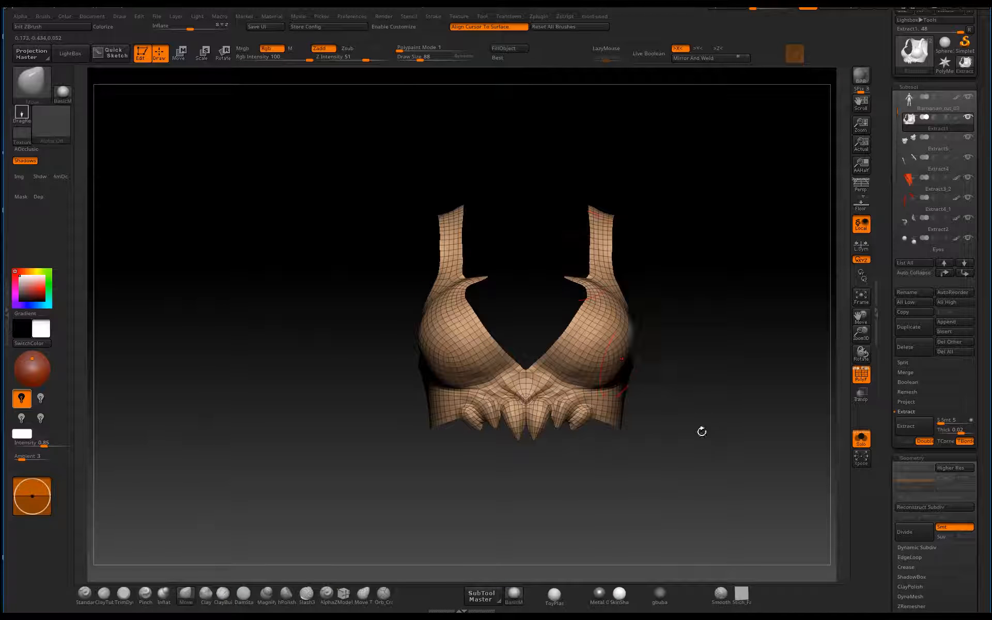
# - Straighten the side band's lower edge and refine the front armhole edge with the Move brush
pyautogui.moveTo(702, 431); pyautogui.dragTo(629, 434)
pyautogui.keyDown('alt'); pyautogui.moveTo(662, 496); pyautogui.dragTo(663, 452); pyautogui.keyUp('alt')
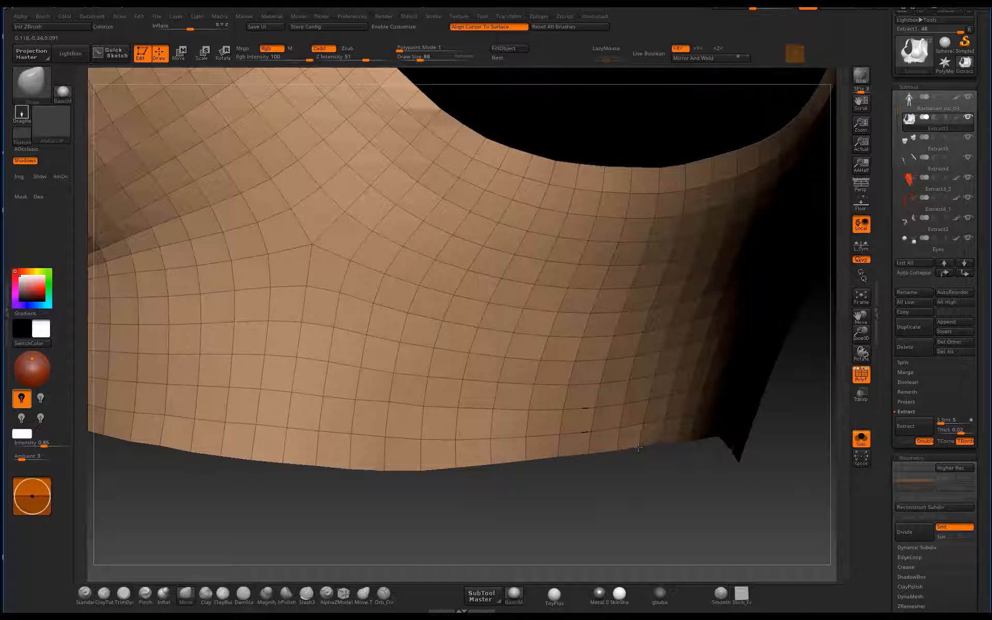
pyautogui.moveTo(683, 486)
pyautogui.mouseDown()
pyautogui.moveTo(671, 510)
pyautogui.moveTo(660, 505)
pyautogui.moveTo(557, 218)
pyautogui.moveTo(576, 277)
pyautogui.moveTo(613, 284)
pyautogui.moveTo(631, 388)
pyautogui.moveTo(543, 286)
pyautogui.mouseUp()
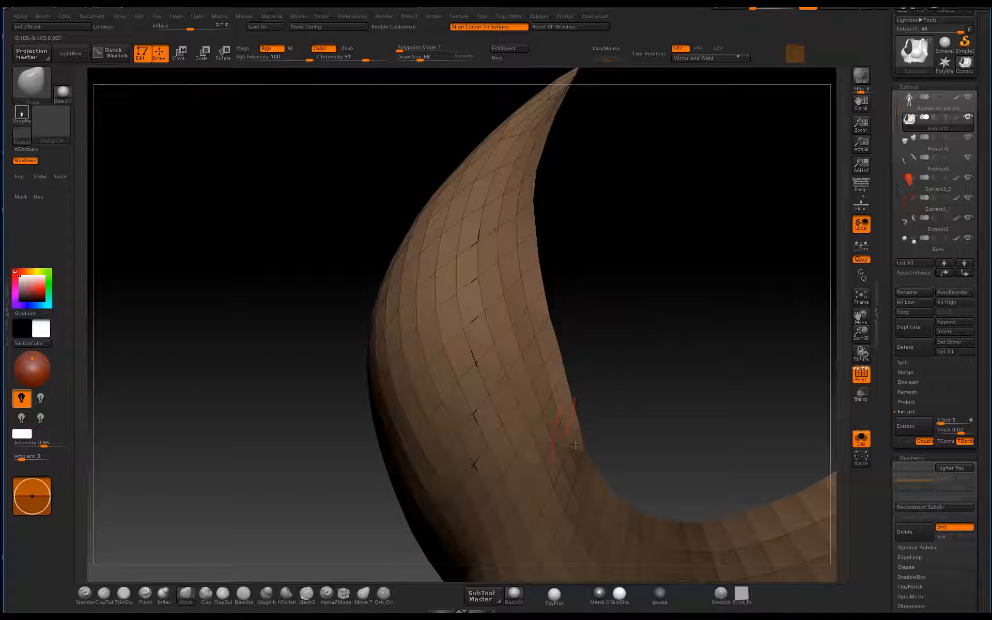
pyautogui.moveTo(600, 448); pyautogui.dragTo(723, 371)
# - Show all subtools again and adjust the armor with small Inflate deformations so it sits close to the original sculpted armor
pyautogui.click(861, 438)
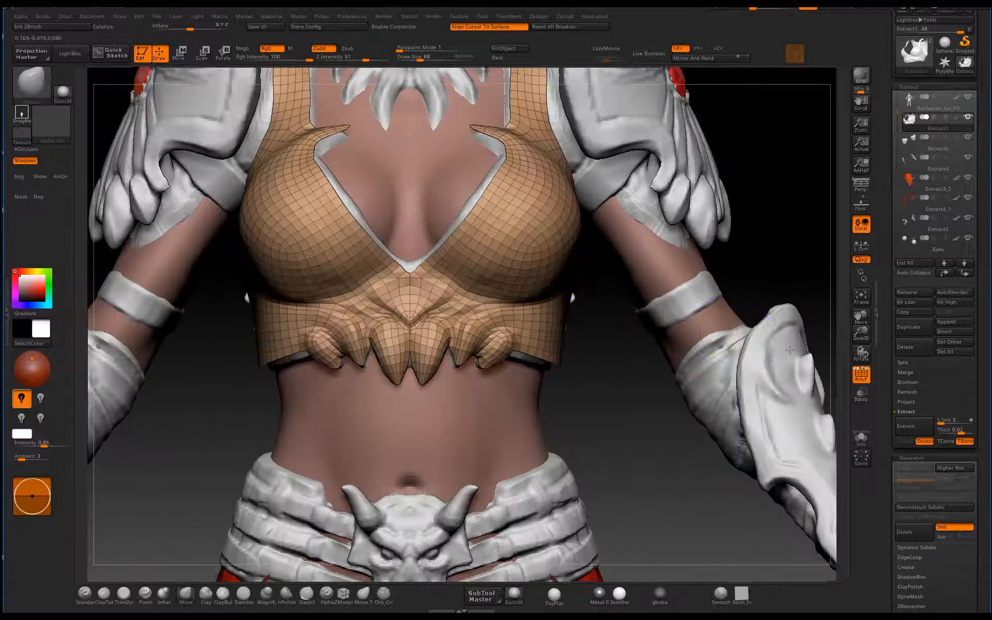
pyautogui.keyDown('alt'); pyautogui.moveTo(646, 372); pyautogui.dragTo(666, 470); pyautogui.keyUp('alt')
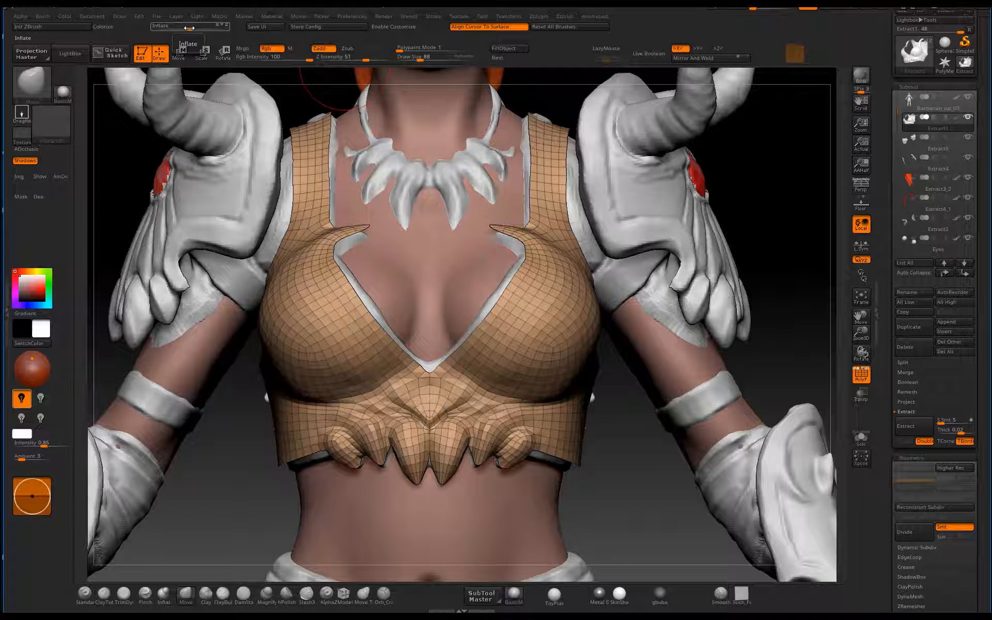
pyautogui.moveTo(189, 28); pyautogui.dragTo(191, 33)
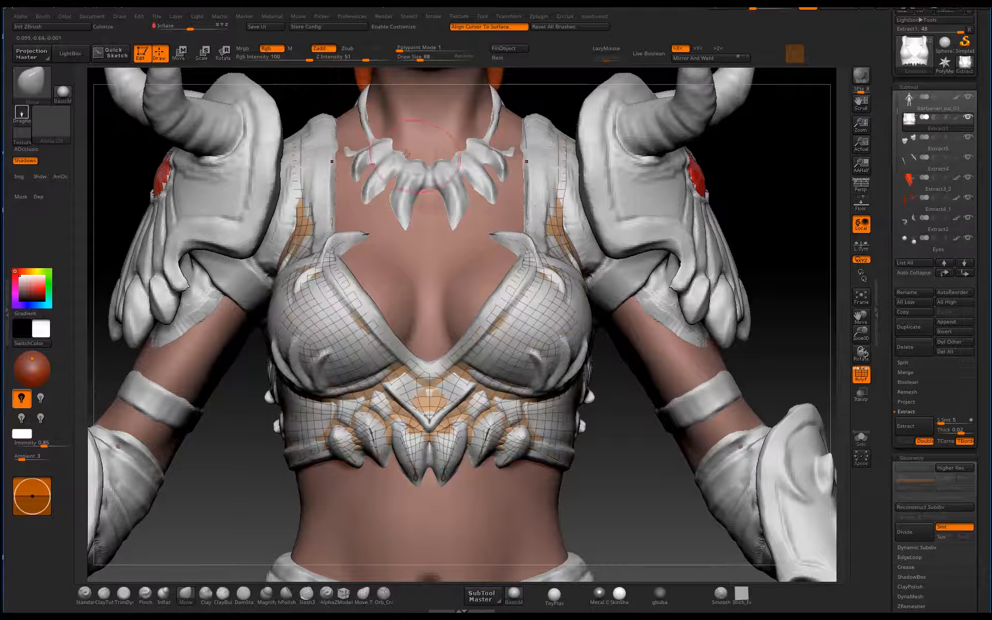
pyautogui.moveTo(197, 31); pyautogui.dragTo(194, 31)
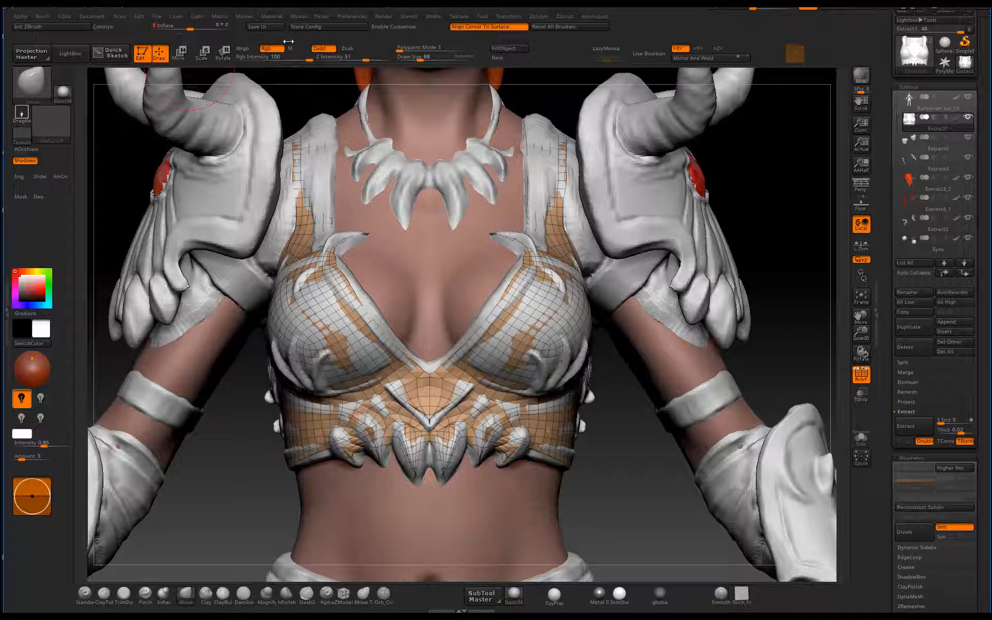
pyautogui.press('Return')
# - Fit the outer claws and the front lower edge of the remeshed armor to the original sculpt with the Move brush
pyautogui.keyDown('alt'); pyautogui.moveTo(590, 487); pyautogui.dragTo(549, 490); pyautogui.keyUp('alt')
pyautogui.keyDown('alt'); pyautogui.moveTo(520, 440); pyautogui.dragTo(489, 451); pyautogui.keyUp('alt')
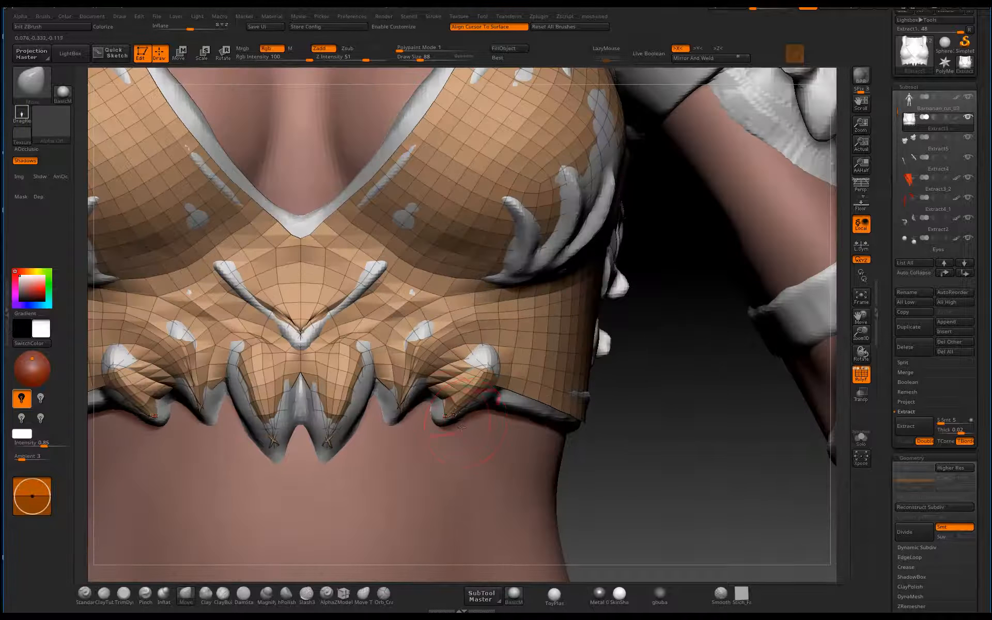
pyautogui.moveTo(448, 417); pyautogui.dragTo(436, 428)
pyautogui.moveTo(487, 367); pyautogui.dragTo(516, 395)
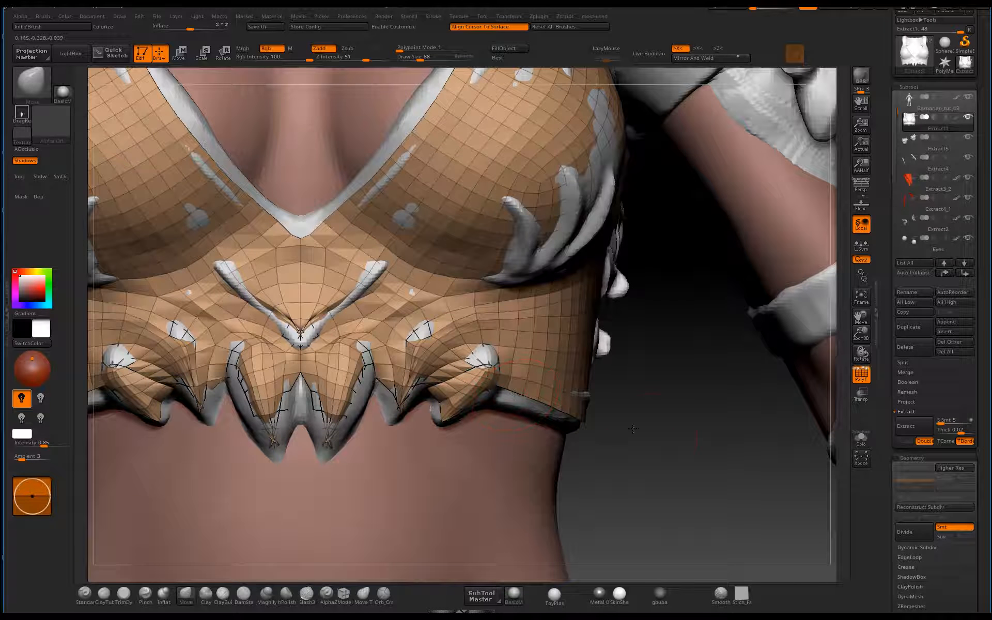
pyautogui.moveTo(633, 429)
pyautogui.keyDown('alt'); pyautogui.mouseDown()
pyautogui.moveTo(605, 435)
pyautogui.moveTo(614, 434)
pyautogui.moveTo(533, 357)
pyautogui.moveTo(530, 364)
pyautogui.mouseUp(); pyautogui.keyUp('alt')
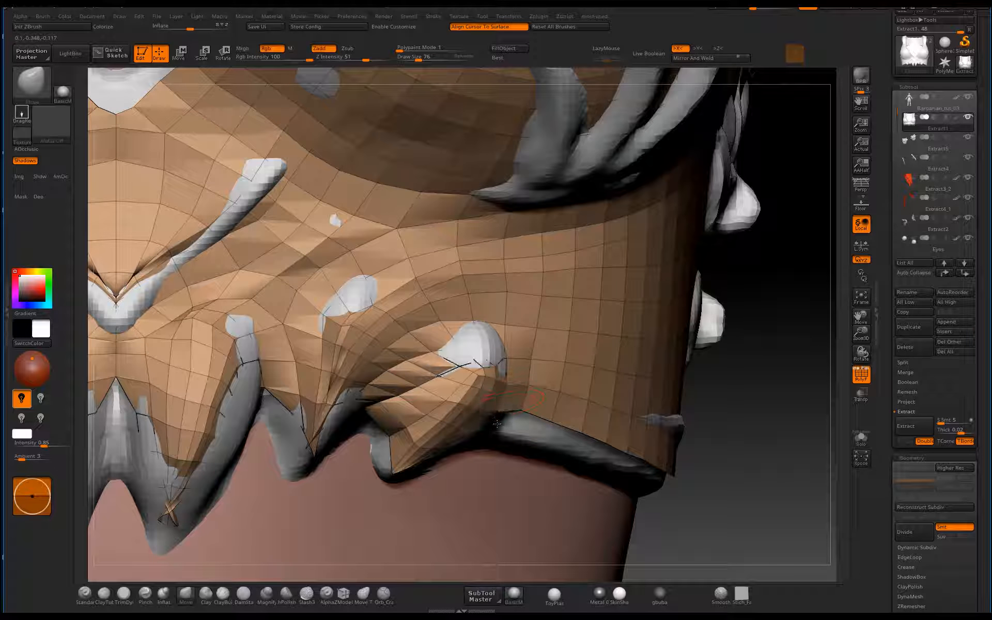
pyautogui.moveTo(518, 432); pyautogui.dragTo(551, 435)
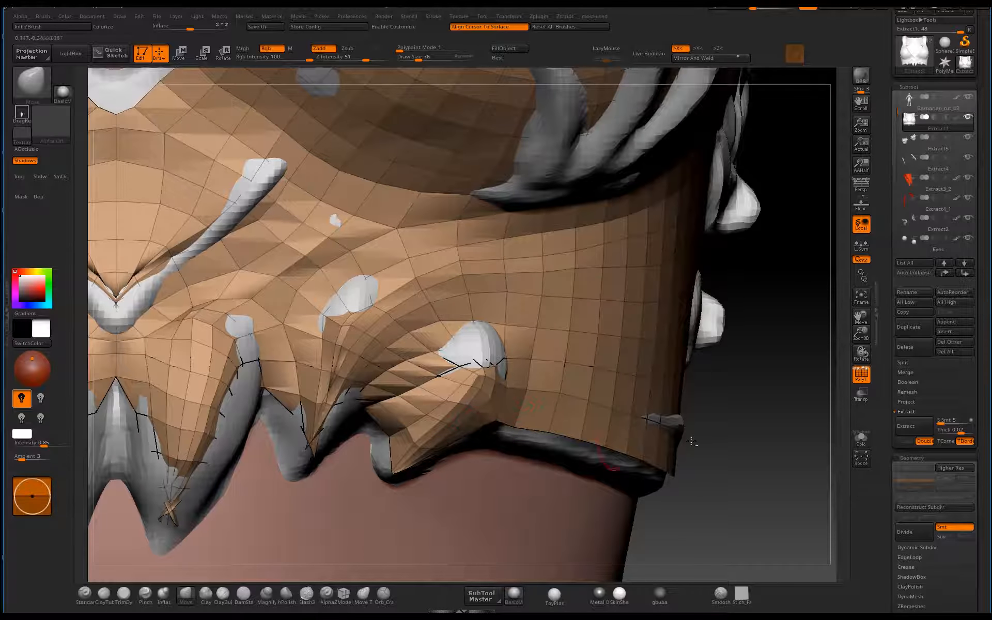
pyautogui.keyDown('alt'); pyautogui.moveTo(691, 441); pyautogui.dragTo(835, 465); pyautogui.keyUp('alt')
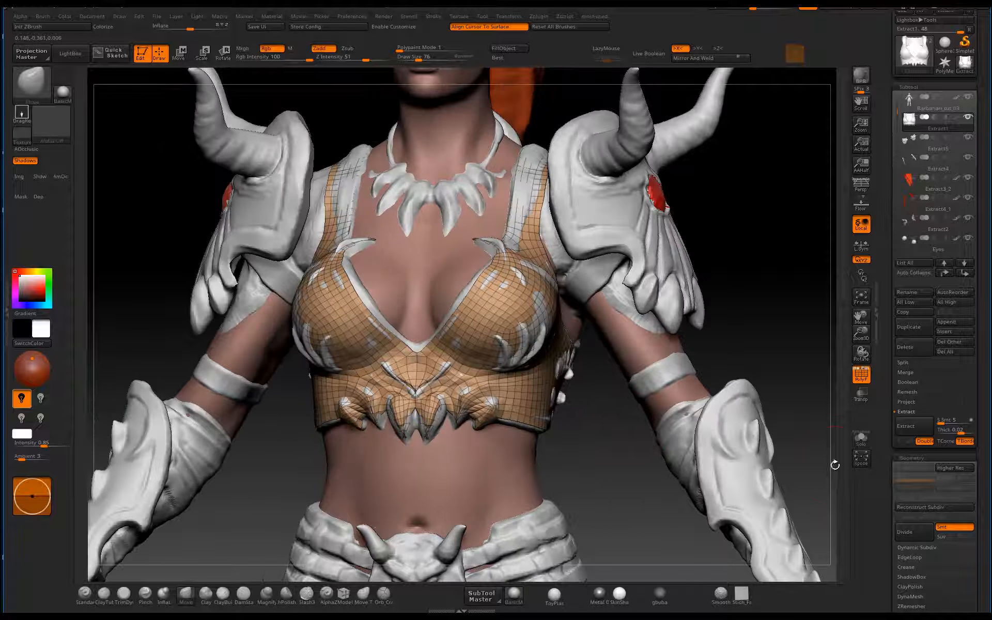
# - Isolate the armor and pull its lower edge at the side and back into an even curve
pyautogui.click(861, 439)
pyautogui.moveTo(667, 441)
pyautogui.mouseDown()
pyautogui.moveTo(693, 361)
pyautogui.moveTo(635, 477)
pyautogui.moveTo(551, 491)
pyautogui.moveTo(571, 538)
pyautogui.mouseUp()
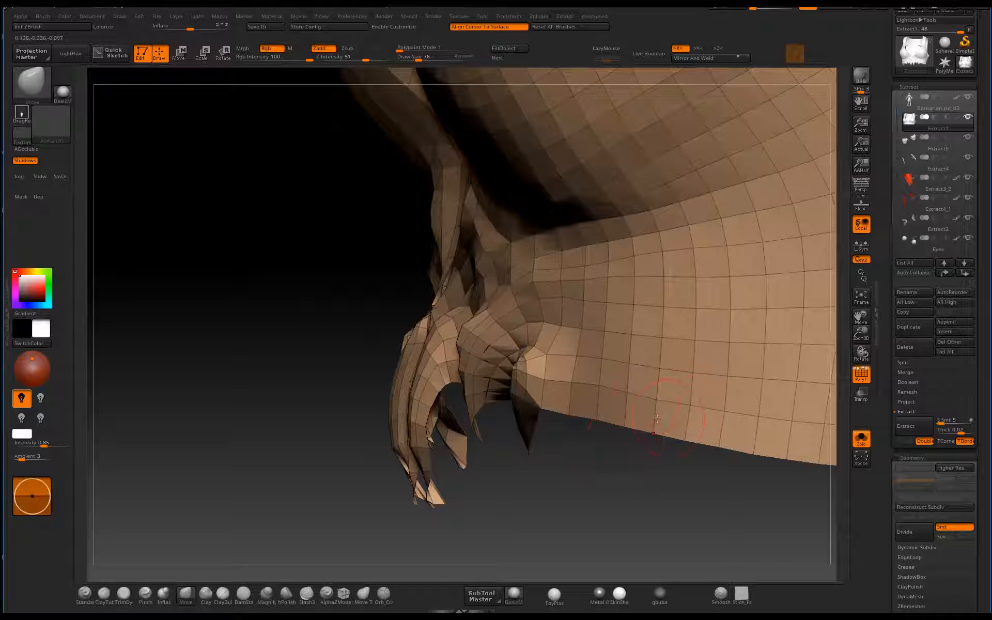
pyautogui.moveTo(584, 423); pyautogui.dragTo(613, 335)
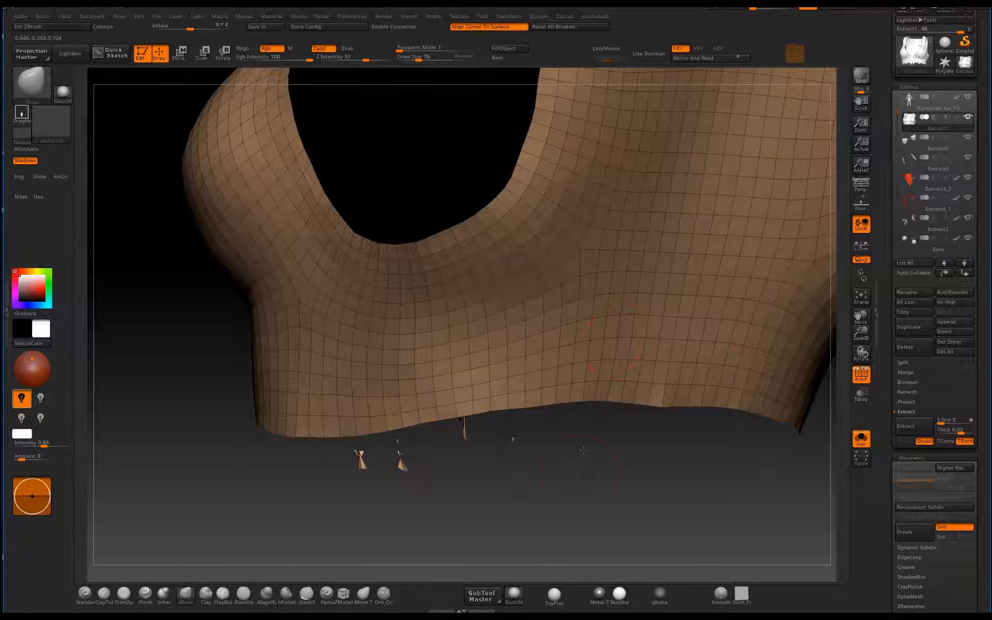
pyautogui.moveTo(583, 451); pyautogui.dragTo(565, 392)
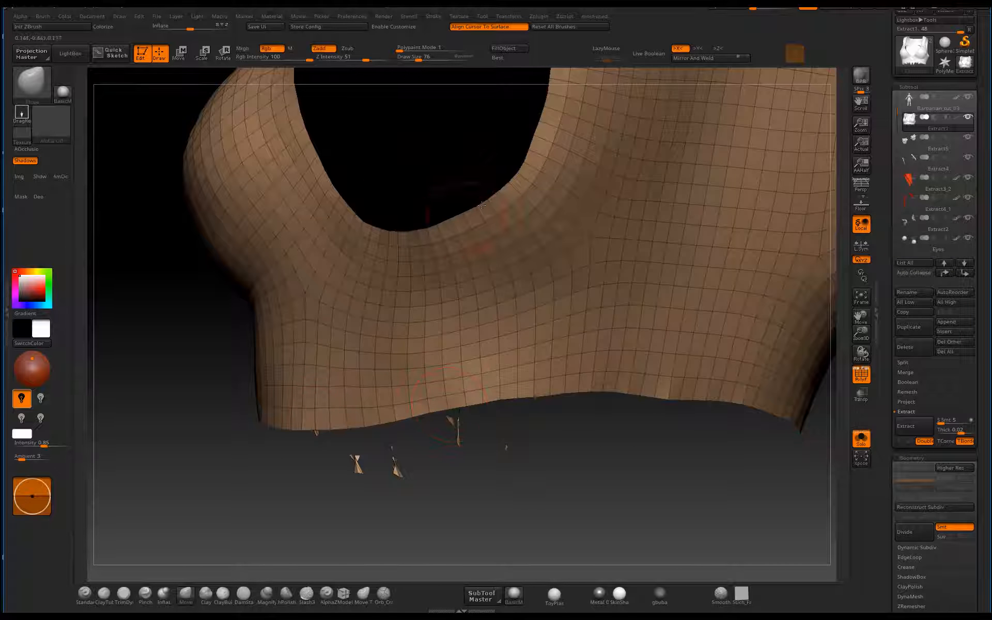
pyautogui.moveTo(490, 468); pyautogui.dragTo(651, 336)
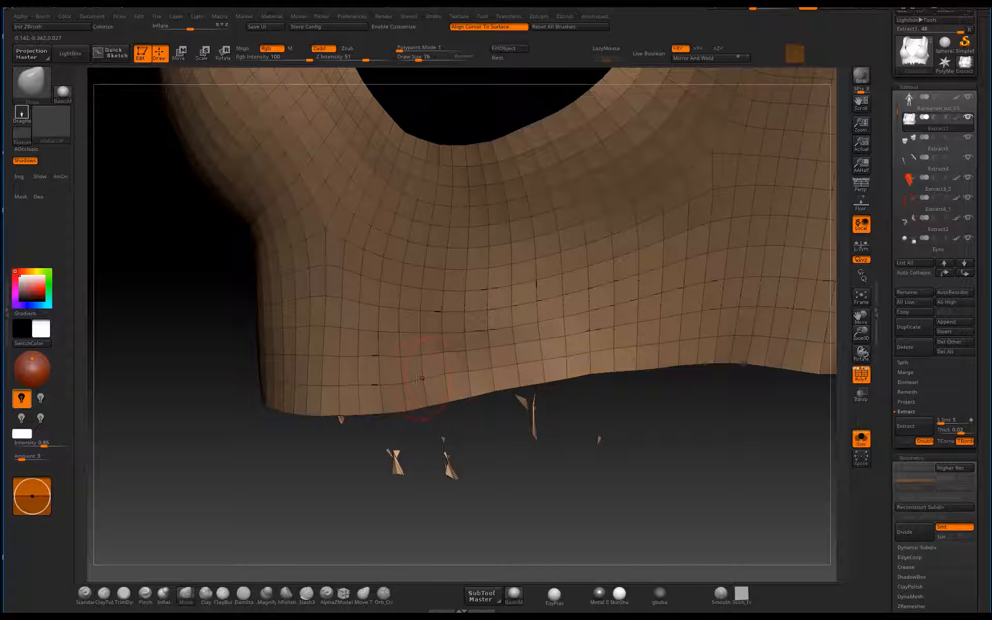
# - Undo the last two edge edits and smooth the lower edge at the side of the armor
pyautogui.hotkey('ctrl', 'z')
pyautogui.hotkey('ctrl', 'z')
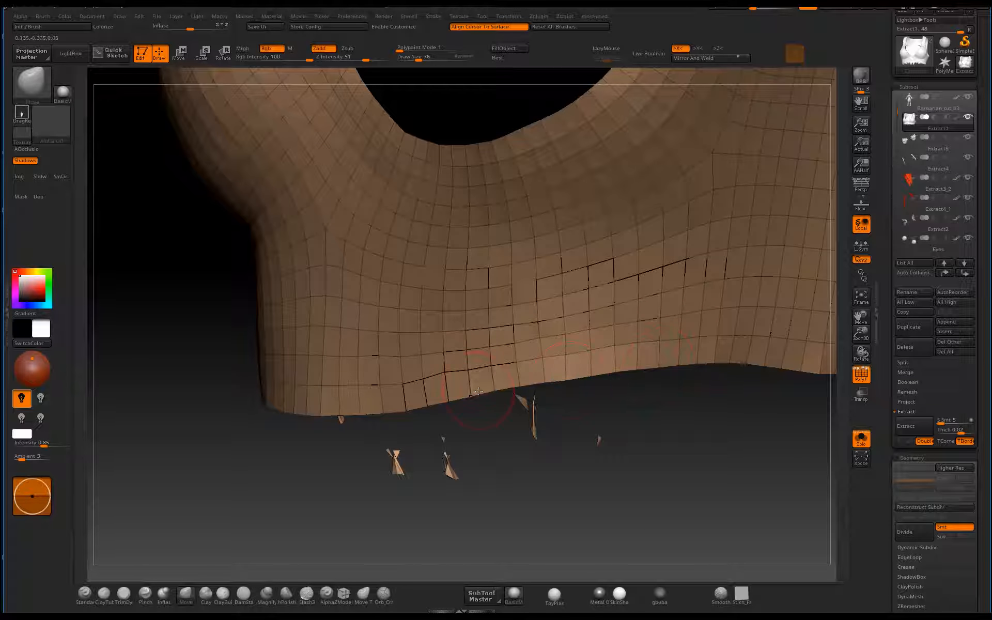
pyautogui.keyDown('shift'); pyautogui.moveTo(479, 391); pyautogui.dragTo(439, 371); pyautogui.keyUp('shift')
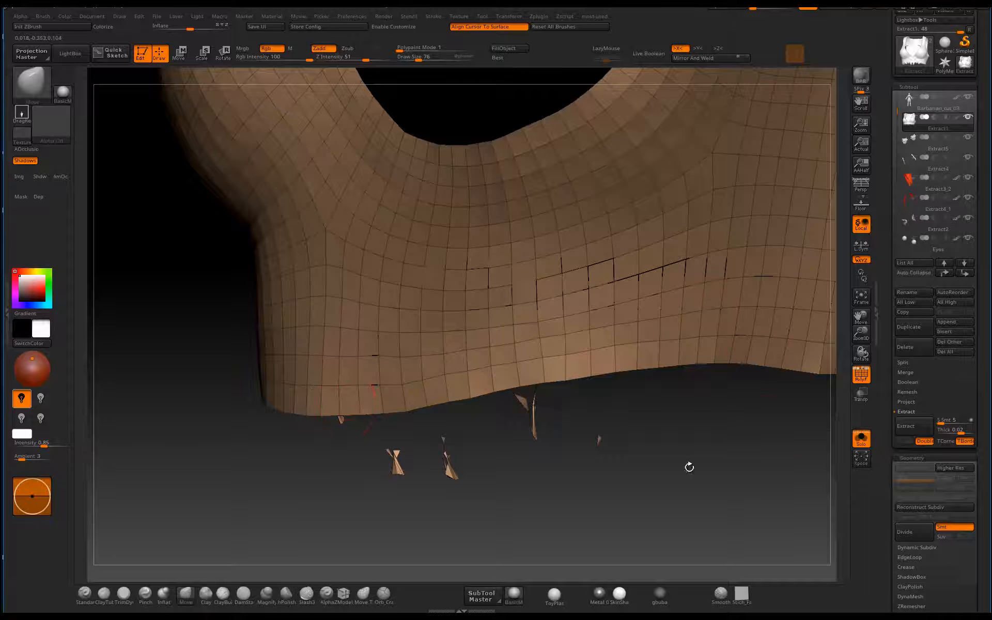
# - Even out the lower edge across the back of the armor with the Move brush
pyautogui.keyDown('alt'); pyautogui.moveTo(689, 467); pyautogui.dragTo(581, 439); pyautogui.keyUp('alt')
pyautogui.keyDown('alt'); pyautogui.moveTo(706, 315); pyautogui.dragTo(738, 421); pyautogui.keyUp('alt')
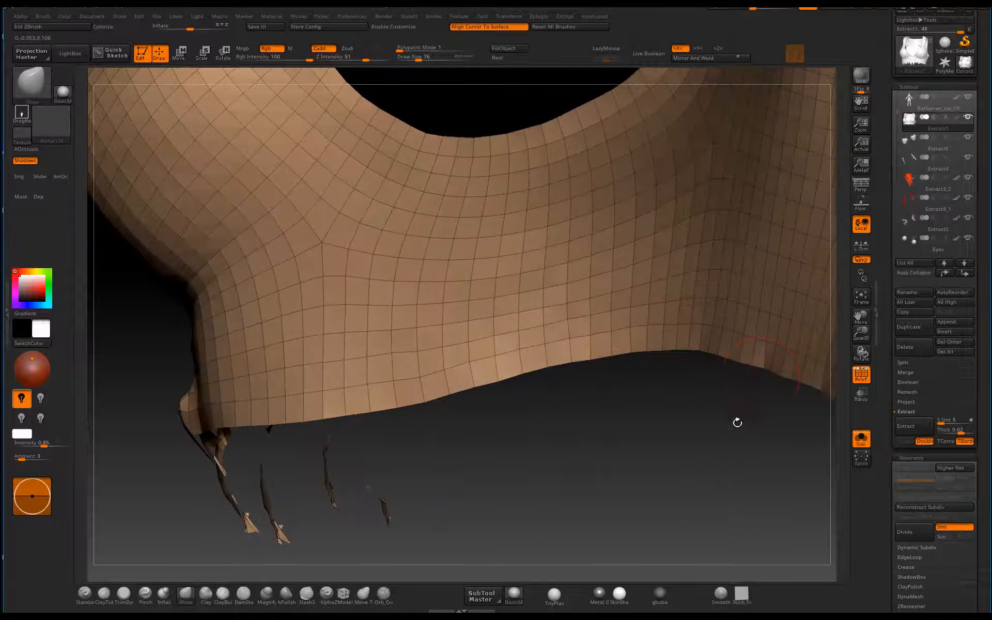
pyautogui.keyDown('alt'); pyautogui.moveTo(775, 466); pyautogui.dragTo(638, 532); pyautogui.keyUp('alt')
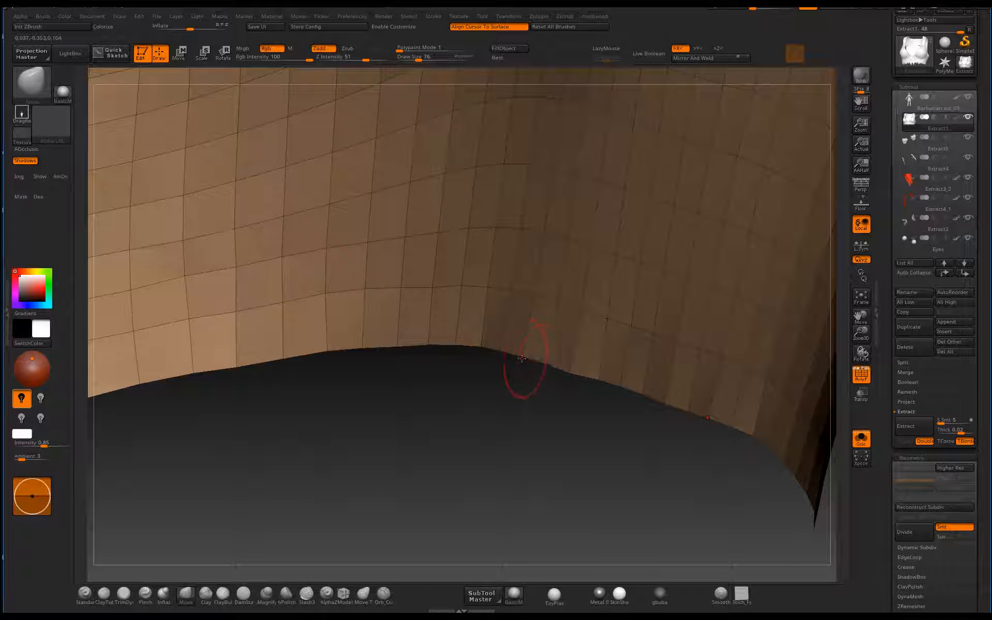
pyautogui.keyDown('alt'); pyautogui.moveTo(586, 443); pyautogui.dragTo(488, 420); pyautogui.keyUp('alt')
pyautogui.keyDown('alt'); pyautogui.moveTo(668, 345); pyautogui.dragTo(716, 434); pyautogui.keyUp('alt')
# - Refine the neckline edge below the spike with the Move brush and smooth it
pyautogui.moveTo(620, 308); pyautogui.dragTo(436, 366)
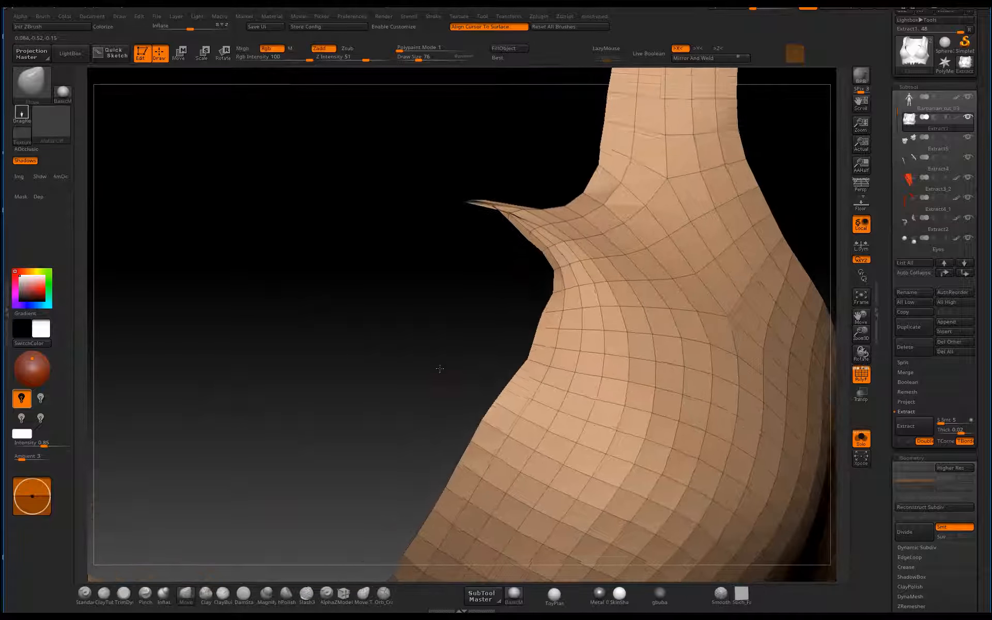
pyautogui.moveTo(466, 309); pyautogui.dragTo(515, 309)
pyautogui.moveTo(505, 357)
pyautogui.mouseDown()
pyautogui.moveTo(510, 319)
pyautogui.moveTo(553, 308)
pyautogui.moveTo(551, 331)
pyautogui.moveTo(476, 295)
pyautogui.moveTo(474, 321)
pyautogui.moveTo(532, 205)
pyautogui.moveTo(527, 233)
pyautogui.mouseUp()
pyautogui.moveTo(480, 491)
pyautogui.keyDown('shift'); pyautogui.mouseDown()
pyautogui.moveTo(492, 541)
pyautogui.moveTo(530, 414)
pyautogui.moveTo(578, 472)
pyautogui.mouseUp(); pyautogui.keyUp('shift')
# - Untangle the twisted tips of the central pair of claws and pull them into clean ends with the Move brush
pyautogui.keyDown('alt'); pyautogui.moveTo(547, 390); pyautogui.dragTo(547, 395); pyautogui.keyUp('alt')
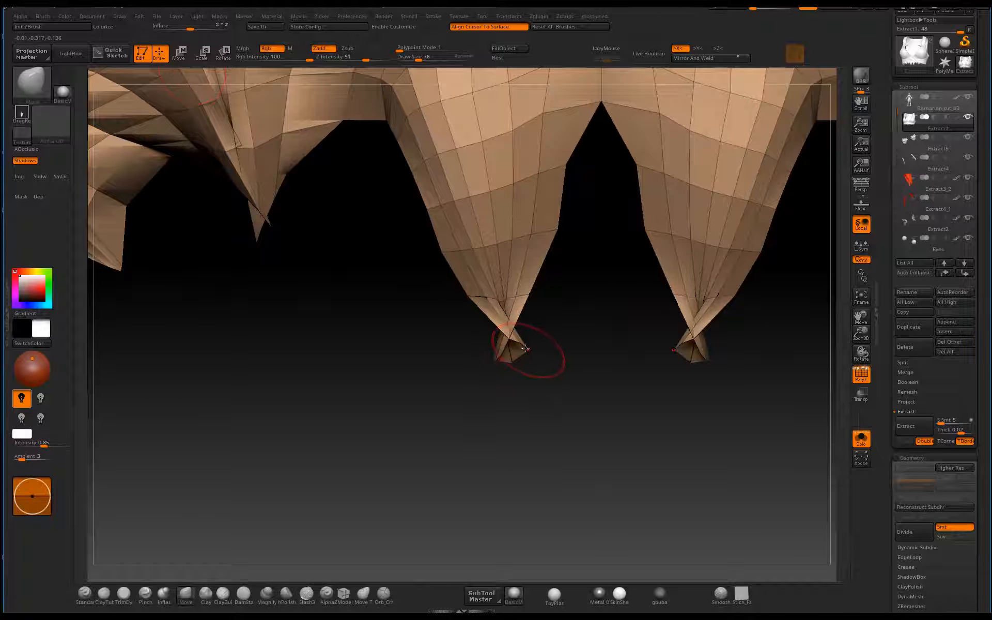
pyautogui.moveTo(526, 349)
pyautogui.mouseDown()
pyautogui.moveTo(465, 361)
pyautogui.moveTo(541, 361)
pyautogui.moveTo(501, 368)
pyautogui.mouseUp()
pyautogui.moveTo(575, 316)
pyautogui.mouseDown()
pyautogui.moveTo(549, 305)
pyautogui.moveTo(592, 316)
pyautogui.moveTo(566, 324)
pyautogui.moveTo(349, 495)
pyautogui.mouseUp()
pyautogui.keyDown('alt'); pyautogui.moveTo(585, 408); pyautogui.dragTo(573, 363); pyautogui.keyUp('alt')
pyautogui.moveTo(504, 307)
pyautogui.mouseDown()
pyautogui.moveTo(491, 327)
pyautogui.moveTo(512, 331)
pyautogui.moveTo(486, 354)
pyautogui.moveTo(500, 332)
pyautogui.moveTo(500, 344)
pyautogui.mouseUp()
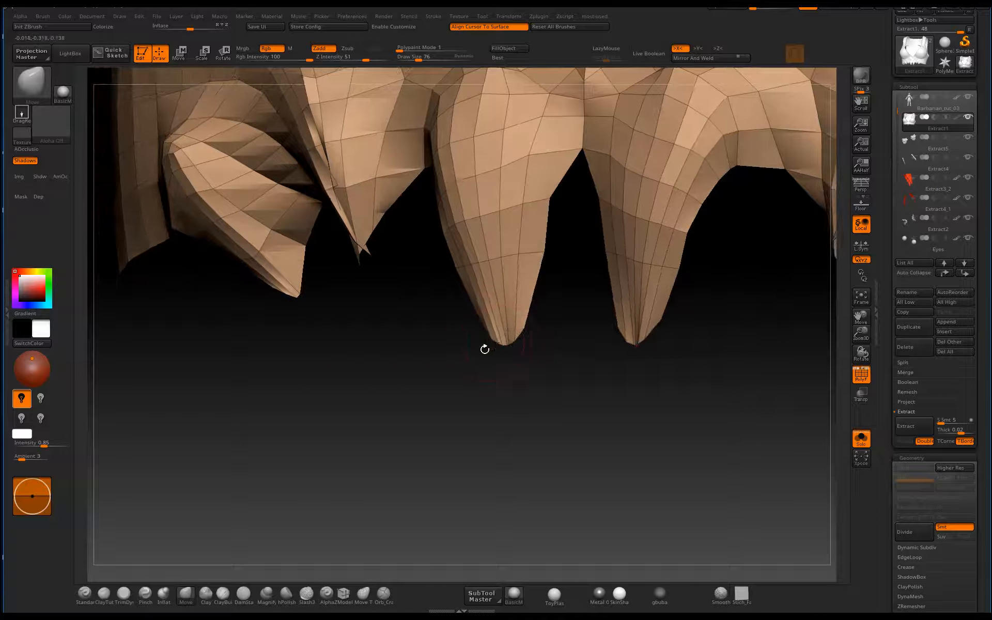
pyautogui.hotkey('ctrl', 'q')
pyautogui.click(459, 404)
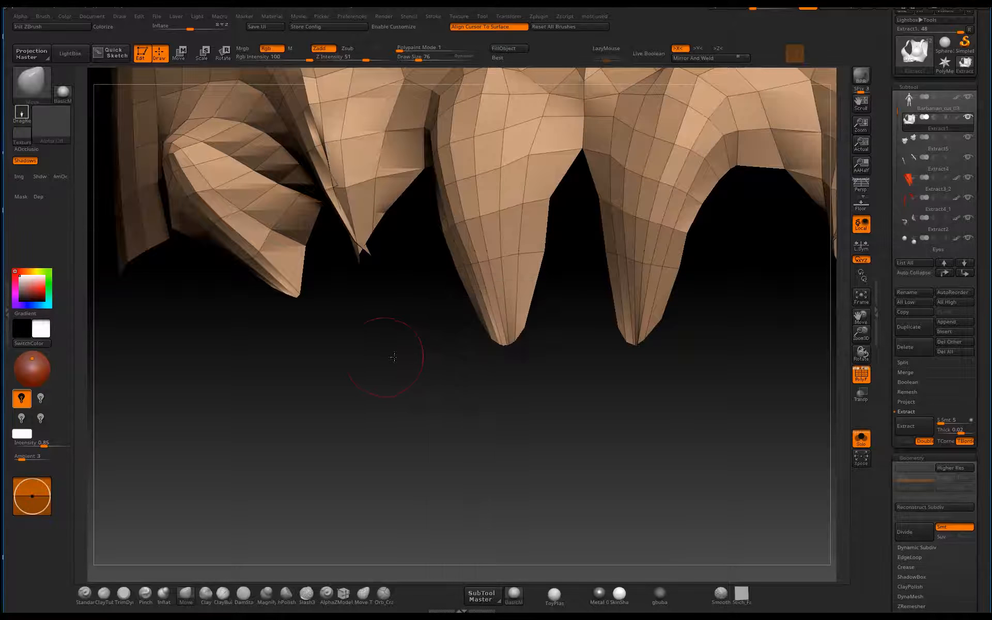
# - Adjust and smooth the tangled tip of the second claw from the center
pyautogui.moveTo(393, 357)
pyautogui.mouseDown()
pyautogui.moveTo(420, 379)
pyautogui.moveTo(469, 457)
pyautogui.moveTo(381, 336)
pyautogui.mouseUp()
pyautogui.keyDown('shift'); pyautogui.moveTo(354, 263); pyautogui.dragTo(333, 248); pyautogui.keyUp('shift')
pyautogui.moveTo(380, 344); pyautogui.dragTo(287, 342)
# - Turn on double-sided display for the armor and straighten the second claw's twisted tip with the Move Topological brush
pyautogui.press('`')
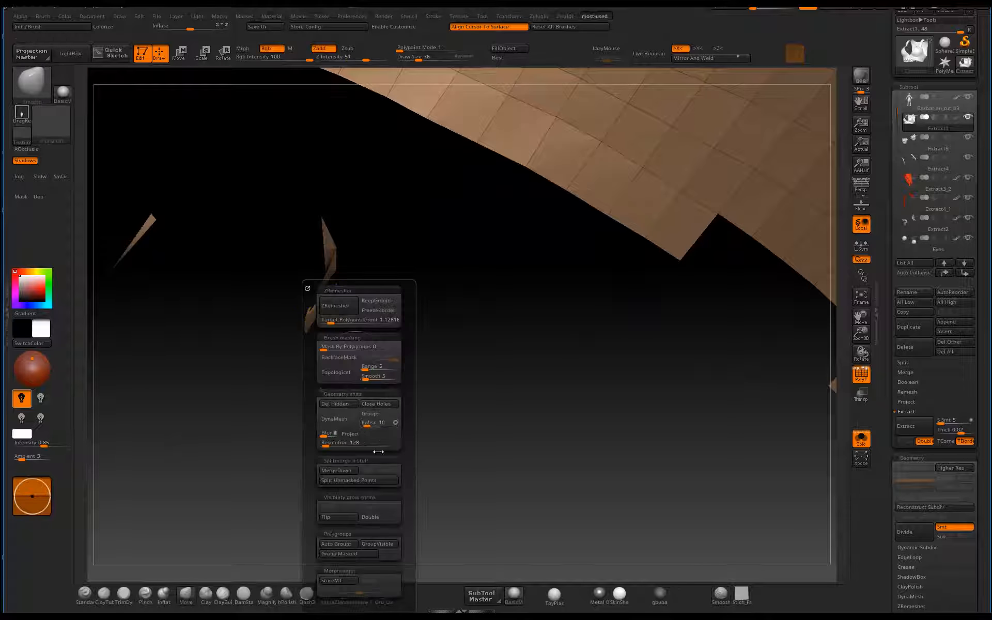
pyautogui.click(378, 512)
pyautogui.moveTo(272, 436); pyautogui.dragTo(364, 307)
pyautogui.click(348, 593)
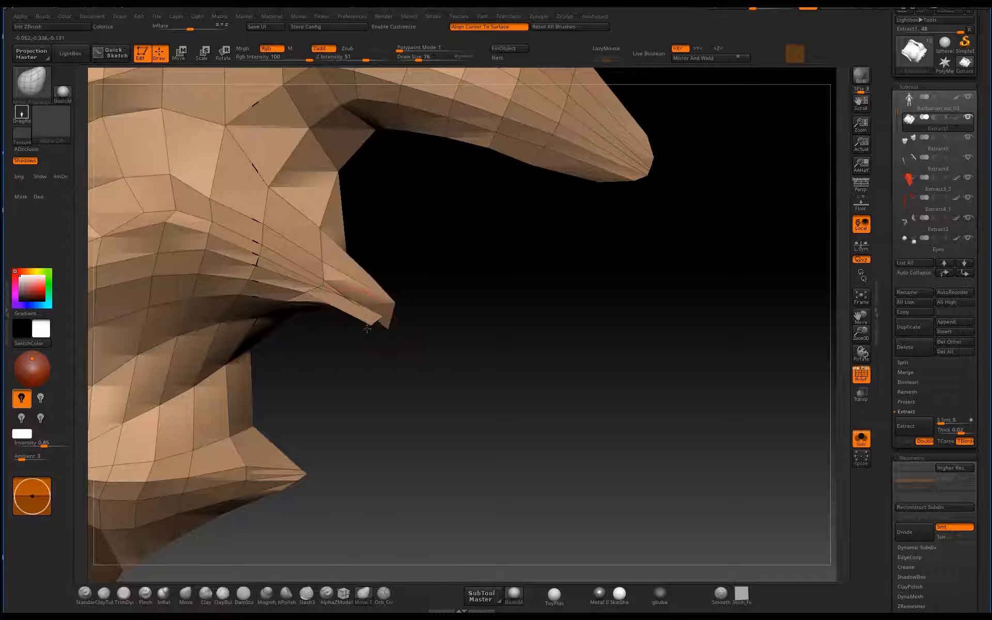
pyautogui.moveTo(367, 328)
pyautogui.mouseDown()
pyautogui.moveTo(390, 328)
pyautogui.moveTo(375, 313)
pyautogui.mouseUp()
pyautogui.moveTo(649, 489); pyautogui.dragTo(536, 341)
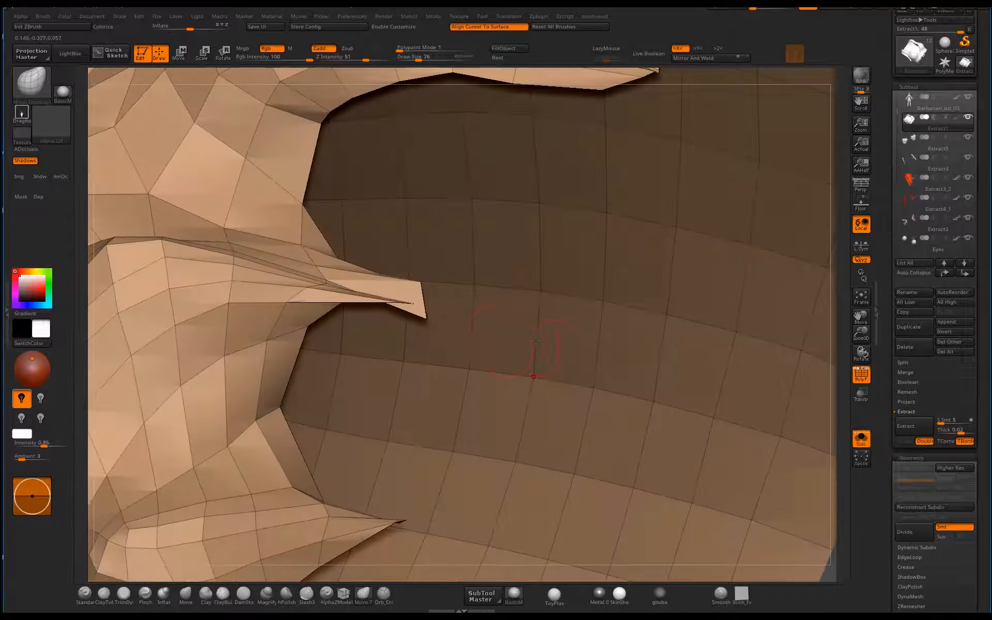
# - Smooth the second claw's tip where it overlaps the inside of the armor
pyautogui.moveTo(829, 450); pyautogui.dragTo(434, 392)
pyautogui.keyDown('shift'); pyautogui.moveTo(357, 408); pyautogui.dragTo(316, 437); pyautogui.keyUp('shift')
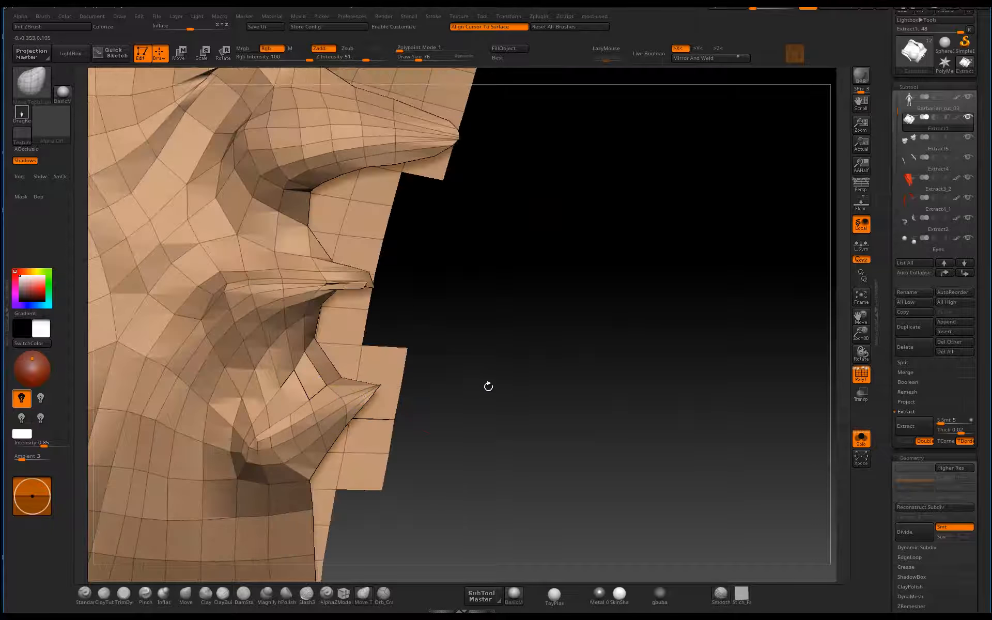
pyautogui.moveTo(487, 386)
pyautogui.mouseDown()
pyautogui.moveTo(443, 398)
pyautogui.moveTo(440, 421)
pyautogui.mouseUp()
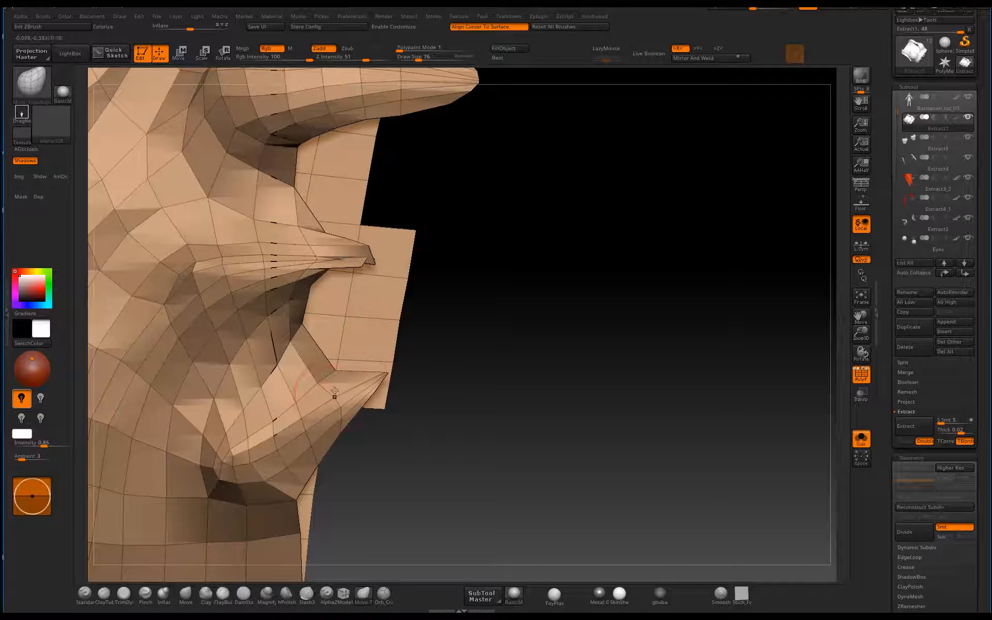
pyautogui.moveTo(457, 372); pyautogui.dragTo(489, 367)
pyautogui.moveTo(385, 281)
pyautogui.keyDown('alt'); pyautogui.mouseDown()
pyautogui.moveTo(405, 378)
pyautogui.moveTo(331, 372)
pyautogui.mouseUp(); pyautogui.keyUp('alt')
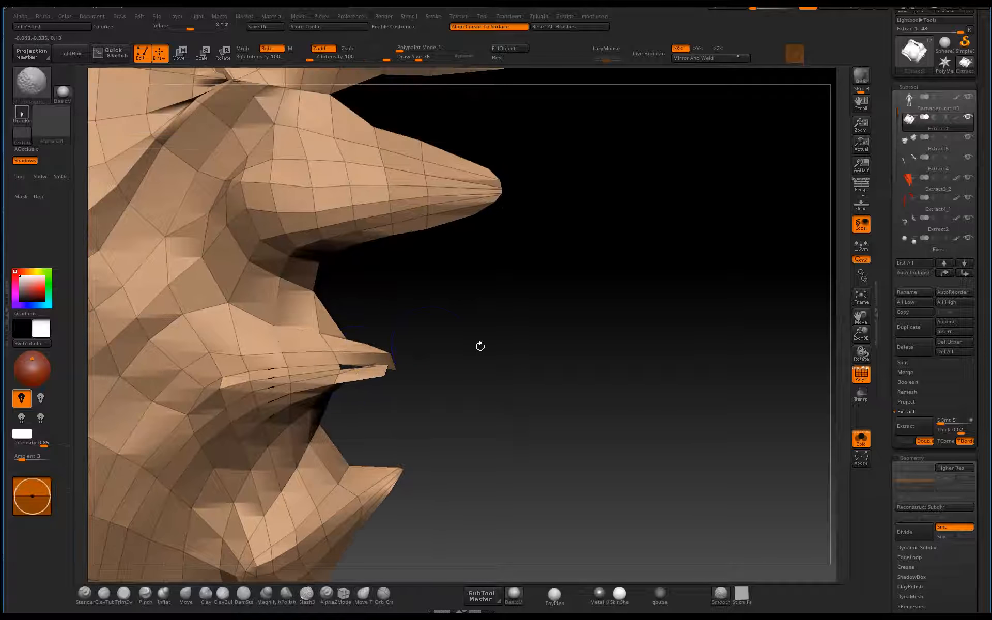
pyautogui.moveTo(480, 346)
pyautogui.mouseDown()
pyautogui.moveTo(505, 372)
pyautogui.moveTo(494, 401)
pyautogui.mouseUp()
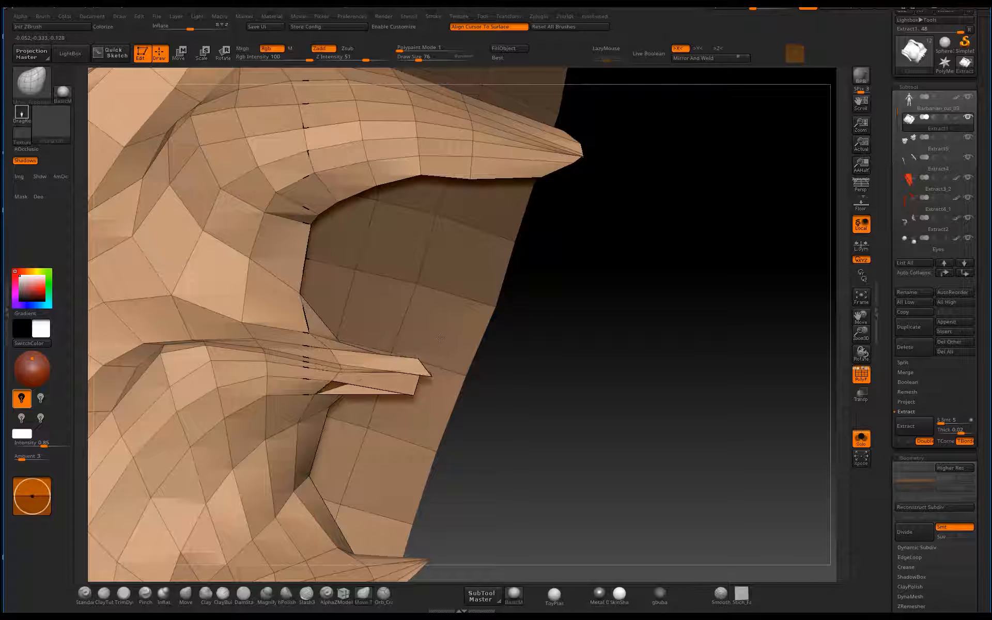
# - Pull the stray points of the second claw's tip into a rounded end with the Move Topological brush
pyautogui.moveTo(537, 389)
pyautogui.mouseDown()
pyautogui.moveTo(603, 379)
pyautogui.moveTo(656, 389)
pyautogui.moveTo(614, 303)
pyautogui.moveTo(612, 217)
pyautogui.moveTo(513, 274)
pyautogui.mouseUp()
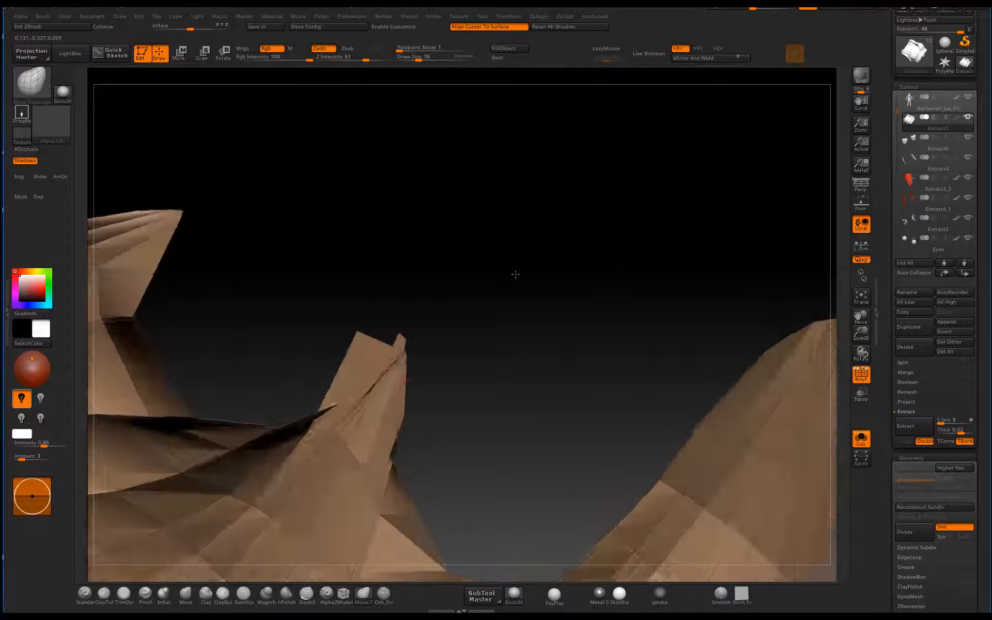
pyautogui.moveTo(396, 335); pyautogui.dragTo(385, 326)
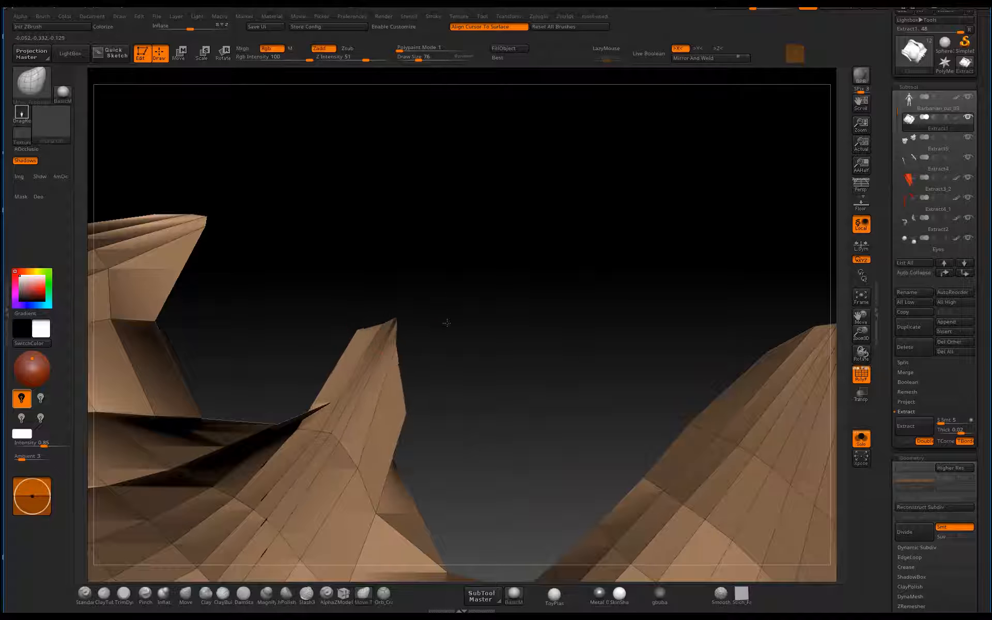
pyautogui.moveTo(332, 403)
pyautogui.mouseDown()
pyautogui.moveTo(290, 345)
pyautogui.moveTo(271, 262)
pyautogui.mouseUp()
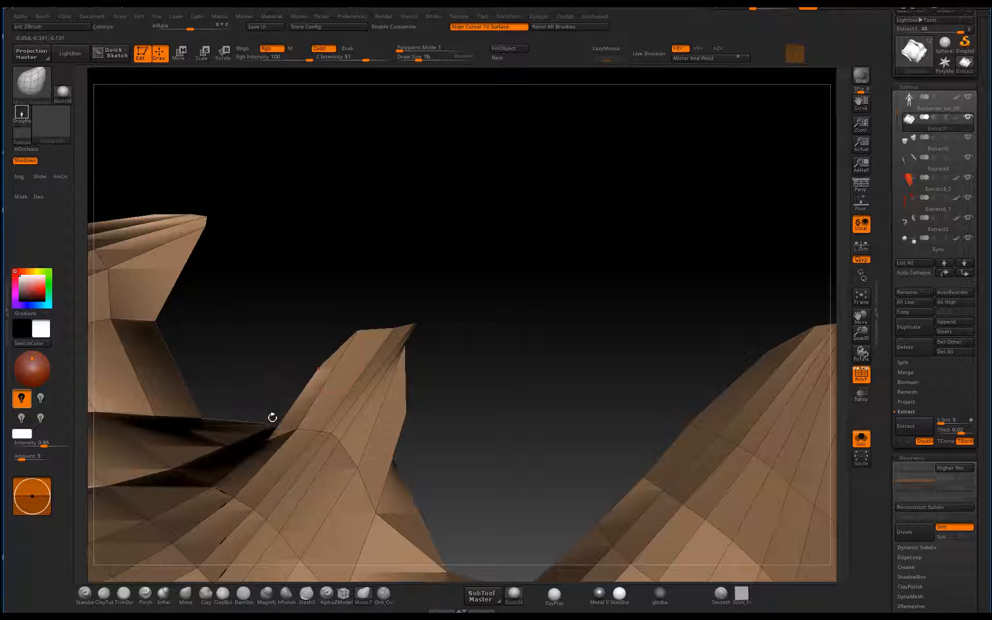
pyautogui.moveTo(388, 331); pyautogui.dragTo(403, 321)
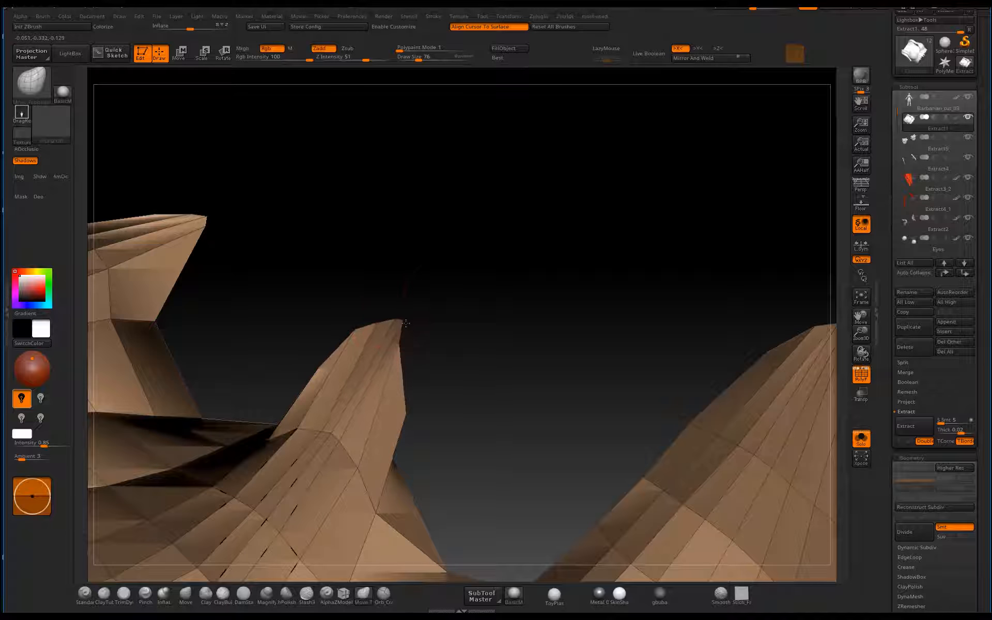
pyautogui.moveTo(496, 290)
pyautogui.mouseDown()
pyautogui.moveTo(368, 394)
pyautogui.moveTo(408, 352)
pyautogui.moveTo(394, 354)
pyautogui.mouseUp()
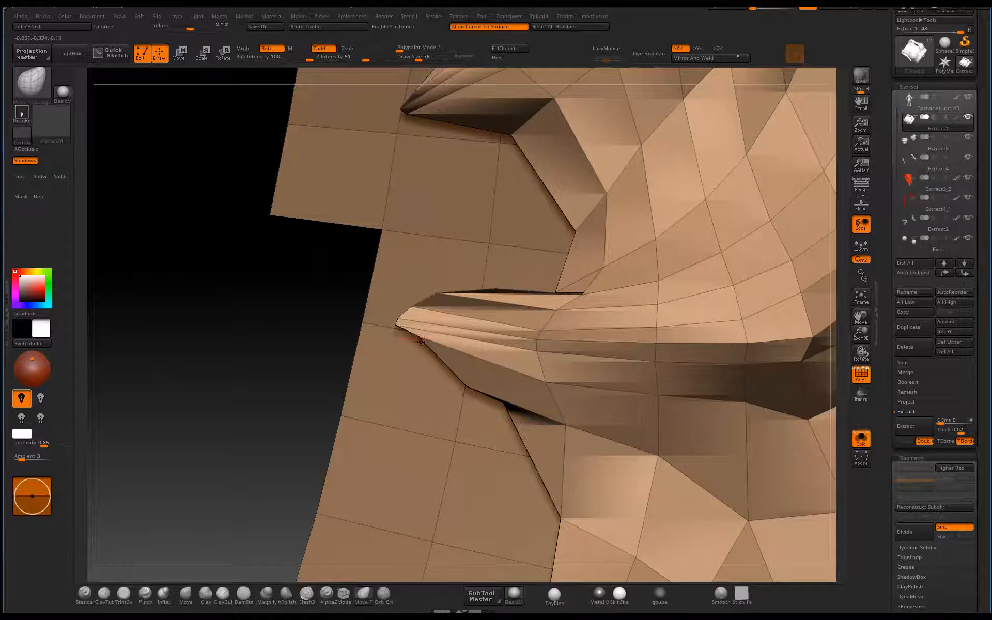
pyautogui.moveTo(303, 357); pyautogui.dragTo(388, 316)
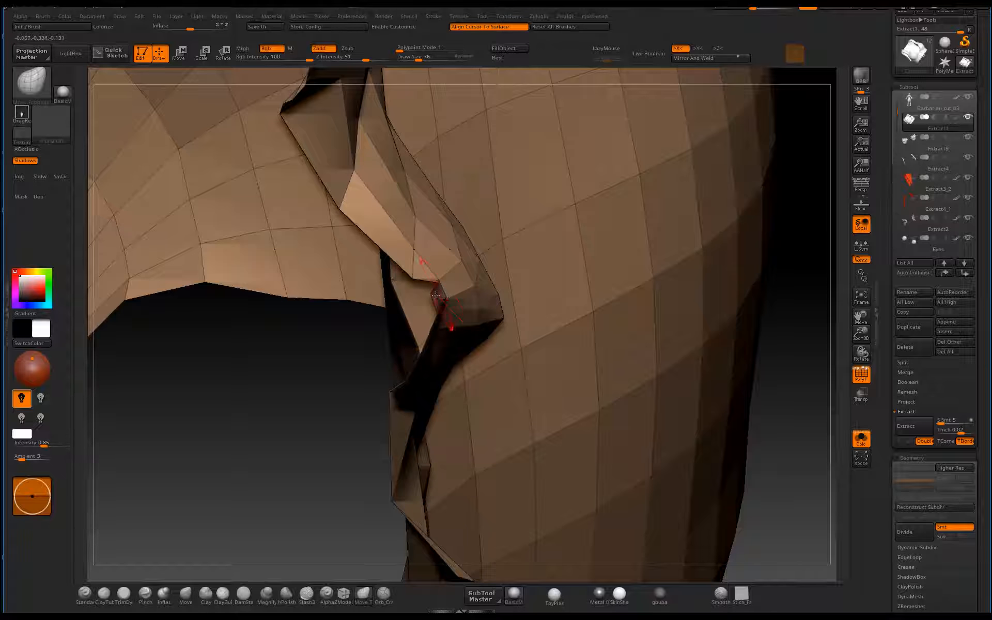
# - Smooth the second claw, the outer claws and the surrounding surface along the armor's lower front
pyautogui.moveTo(794, 341)
pyautogui.keyDown('alt'); pyautogui.mouseDown()
pyautogui.moveTo(791, 361)
pyautogui.moveTo(528, 497)
pyautogui.moveTo(504, 522)
pyautogui.moveTo(522, 511)
pyautogui.mouseUp(); pyautogui.keyUp('alt')
pyautogui.moveTo(458, 416)
pyautogui.mouseDown()
pyautogui.moveTo(473, 410)
pyautogui.moveTo(470, 496)
pyautogui.mouseUp()
pyautogui.moveTo(429, 372)
pyautogui.keyDown('shift'); pyautogui.mouseDown()
pyautogui.moveTo(403, 316)
pyautogui.moveTo(400, 328)
pyautogui.moveTo(395, 279)
pyautogui.mouseUp(); pyautogui.keyUp('shift')
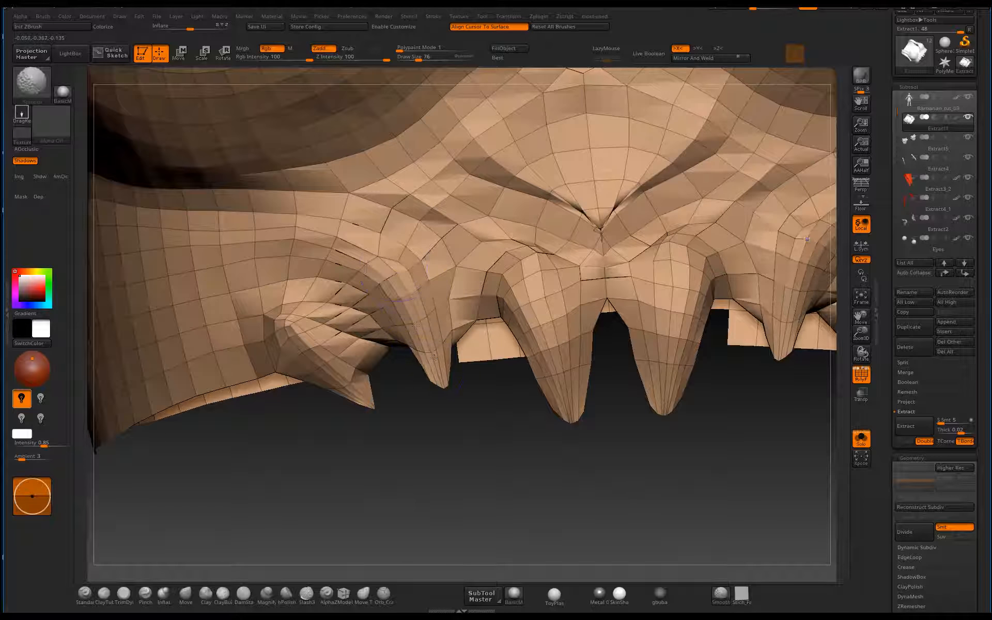
pyautogui.keyDown('alt'); pyautogui.moveTo(517, 418); pyautogui.dragTo(408, 457); pyautogui.keyUp('alt')
pyautogui.moveTo(450, 302)
pyautogui.keyDown('shift'); pyautogui.mouseDown()
pyautogui.moveTo(499, 333)
pyautogui.moveTo(494, 253)
pyautogui.moveTo(507, 278)
pyautogui.moveTo(545, 233)
pyautogui.mouseUp(); pyautogui.keyUp('shift')
pyautogui.keyDown('alt'); pyautogui.moveTo(609, 483); pyautogui.dragTo(636, 395); pyautogui.keyUp('alt')
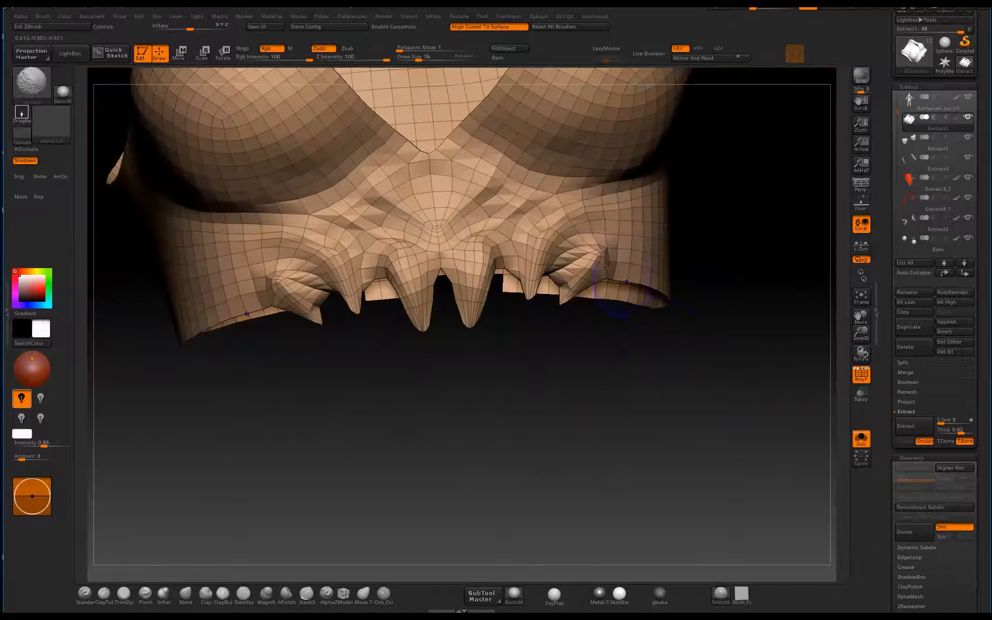
pyautogui.moveTo(584, 243)
pyautogui.keyDown('shift'); pyautogui.mouseDown()
pyautogui.moveTo(571, 272)
pyautogui.moveTo(588, 261)
pyautogui.mouseUp(); pyautogui.keyUp('shift')
pyautogui.keyDown('alt'); pyautogui.moveTo(531, 408); pyautogui.dragTo(600, 264); pyautogui.keyUp('alt')
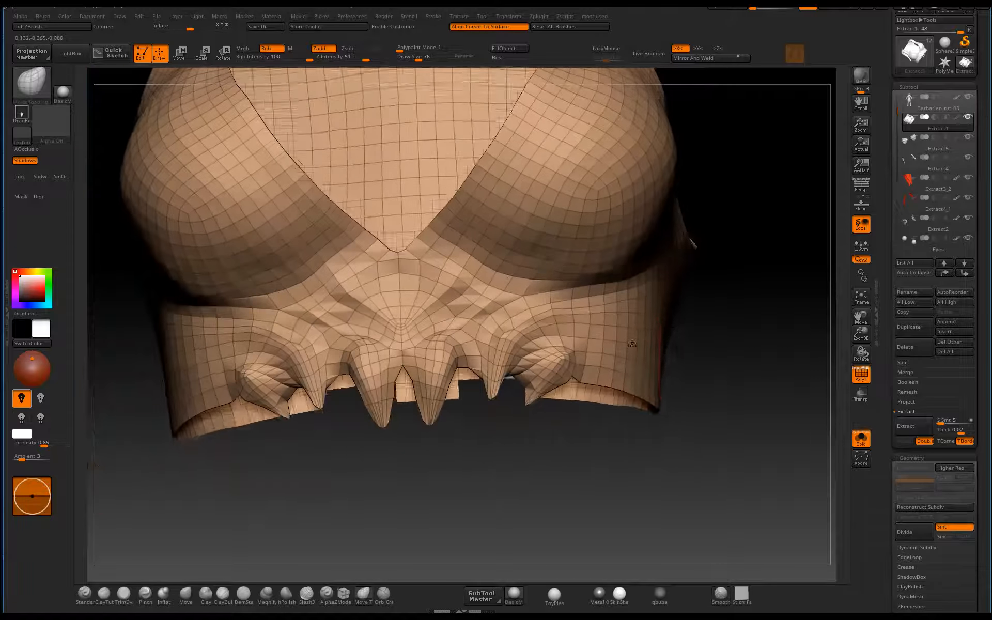
# - Try to thicken the claws with the Inflate brush and smooth their shapes
pyautogui.moveTo(653, 486); pyautogui.dragTo(695, 481)
pyautogui.press('b')
pyautogui.press('i')
pyautogui.press('n')
pyautogui.moveTo(509, 383)
pyautogui.mouseDown()
pyautogui.moveTo(540, 365)
pyautogui.moveTo(496, 372)
pyautogui.moveTo(484, 355)
pyautogui.moveTo(457, 423)
pyautogui.moveTo(429, 442)
pyautogui.mouseUp()
pyautogui.moveTo(323, 339); pyautogui.dragTo(266, 364)
pyautogui.moveTo(178, 362); pyautogui.dragTo(232, 429)
pyautogui.keyDown('shift'); pyautogui.moveTo(261, 347); pyautogui.dragTo(289, 421); pyautogui.keyUp('shift')
pyautogui.keyDown('shift'); pyautogui.moveTo(331, 344); pyautogui.dragTo(376, 417); pyautogui.keyUp('shift')
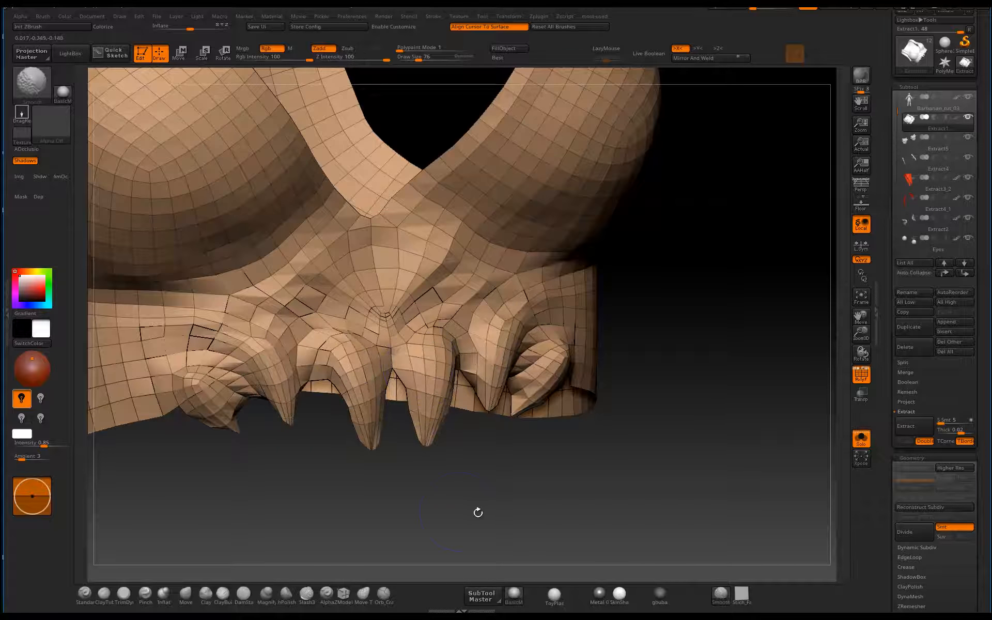
# - Pull out the lower edge of the spike at the base of the shoulder strap with the Move brush
pyautogui.moveTo(478, 512)
pyautogui.mouseDown()
pyautogui.moveTo(581, 412)
pyautogui.moveTo(650, 395)
pyautogui.moveTo(682, 310)
pyautogui.mouseUp()
pyautogui.moveTo(516, 258)
pyautogui.mouseDown()
pyautogui.moveTo(504, 240)
pyautogui.moveTo(450, 237)
pyautogui.moveTo(500, 285)
pyautogui.moveTo(481, 251)
pyautogui.mouseUp()
pyautogui.moveTo(365, 316)
pyautogui.keyDown('alt'); pyautogui.mouseDown()
pyautogui.moveTo(380, 413)
pyautogui.moveTo(359, 470)
pyautogui.moveTo(351, 436)
pyautogui.moveTo(366, 433)
pyautogui.mouseUp(); pyautogui.keyUp('alt')
pyautogui.press('b')
pyautogui.press('m')
pyautogui.press('v')
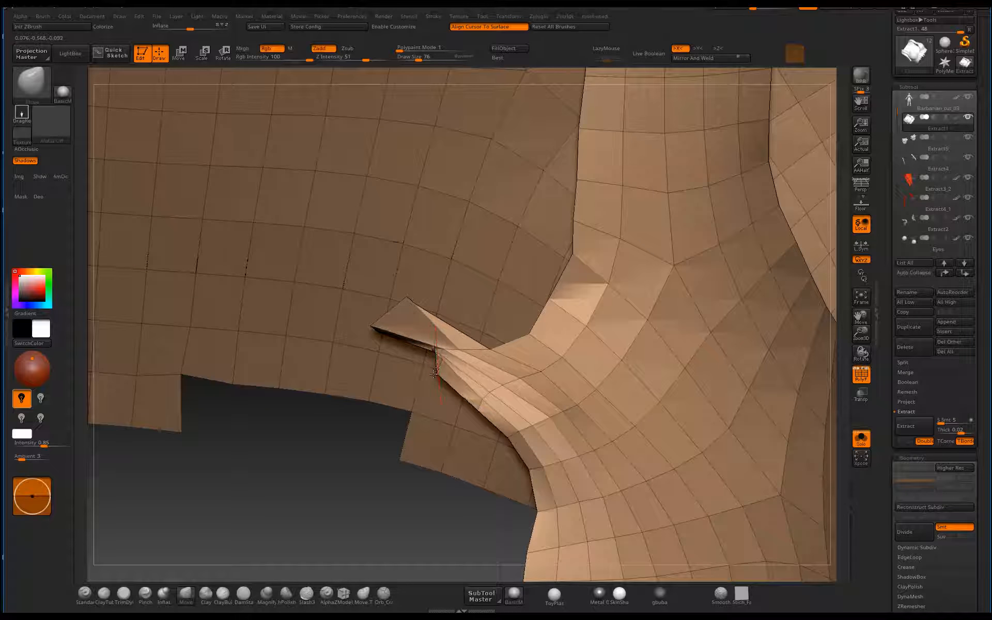
pyautogui.moveTo(438, 370); pyautogui.dragTo(422, 383)
pyautogui.moveTo(481, 411); pyautogui.dragTo(463, 420)
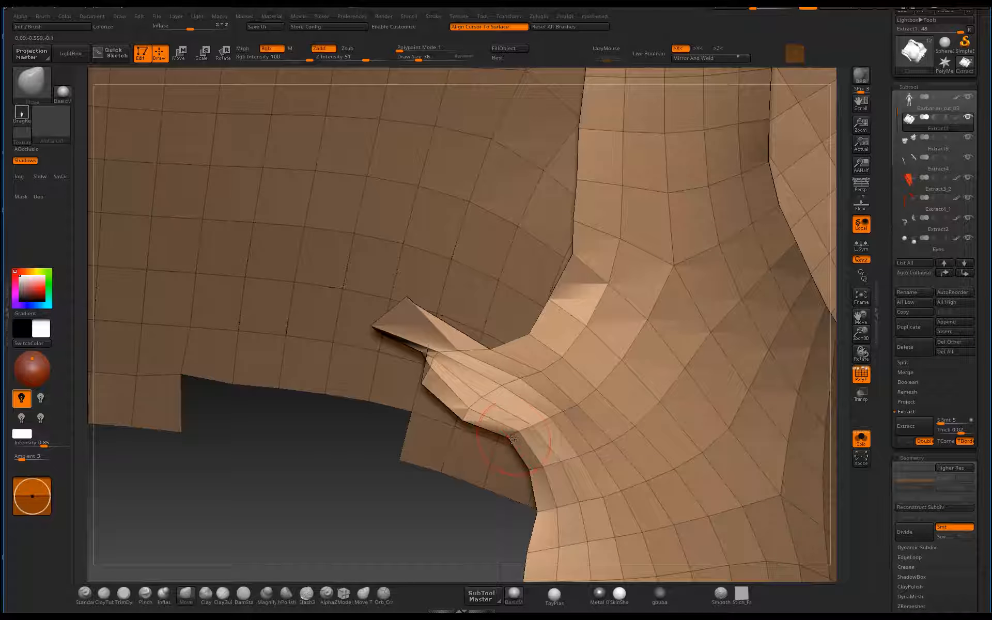
pyautogui.moveTo(509, 438)
pyautogui.mouseDown()
pyautogui.moveTo(503, 444)
pyautogui.moveTo(523, 472)
pyautogui.mouseUp()
pyautogui.keyDown('ctrl'); pyautogui.moveTo(401, 505); pyautogui.dragTo(399, 483, button='right'); pyautogui.keyUp('ctrl')
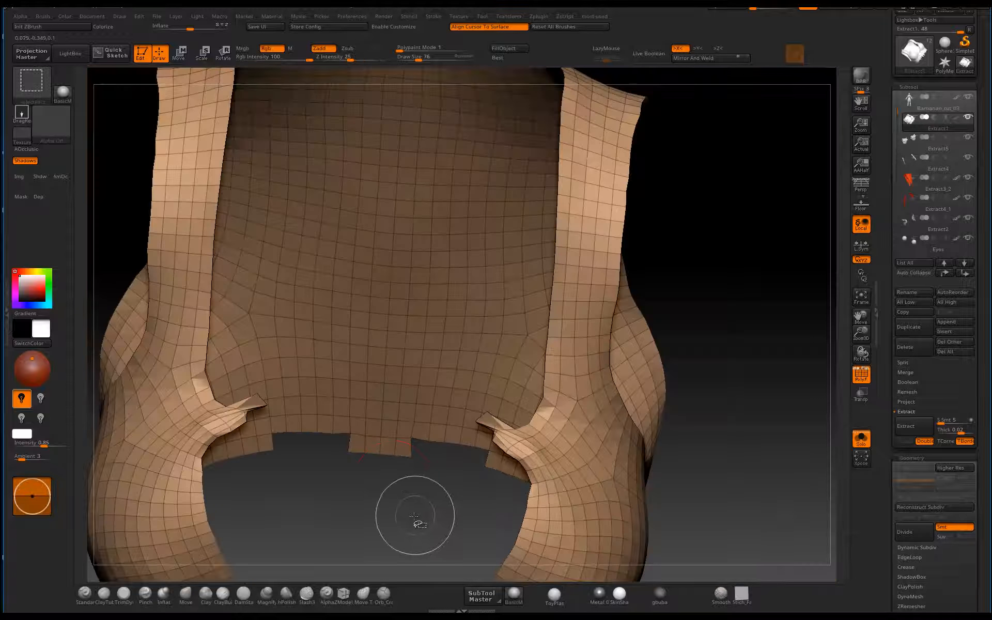
pyautogui.moveTo(414, 514); pyautogui.dragTo(430, 335)
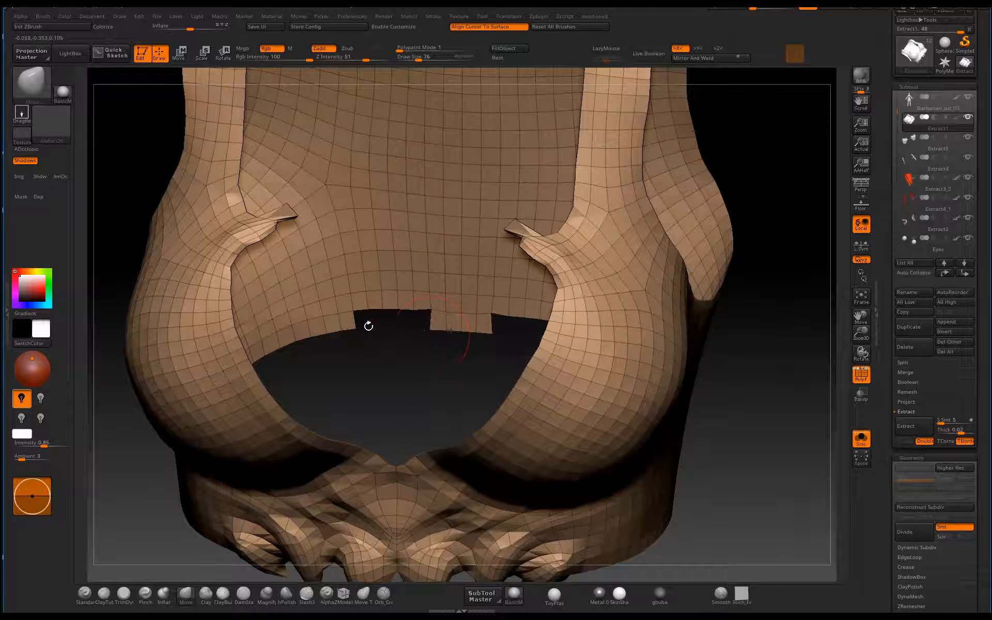
pyautogui.moveTo(390, 378); pyautogui.dragTo(447, 411)
pyautogui.keyDown('alt'); pyautogui.moveTo(456, 200); pyautogui.dragTo(449, 243); pyautogui.keyUp('alt')
# - Undo the recent spike and claw edits back to the earlier single-sided armor state
pyautogui.hotkey('ctrl', 'z')
pyautogui.hotkey('ctrl', 'z')
pyautogui.hotkey('ctrl', 'z')
pyautogui.hotkey('ctrl', 'z')
pyautogui.hotkey('ctrl', 'z')
pyautogui.hotkey('ctrl', 'z')
pyautogui.hotkey('ctrl', 'z')
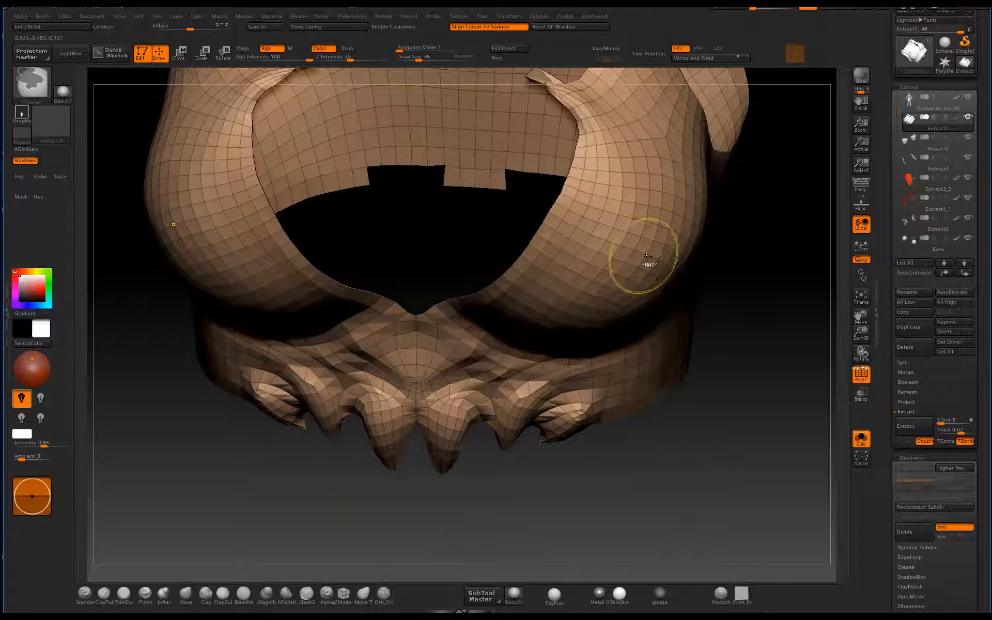
pyautogui.hotkey('ctrl', 'z')
pyautogui.hotkey('ctrl', 'z')
pyautogui.hotkey('ctrl', 'z')
pyautogui.hotkey('ctrl', 'z')
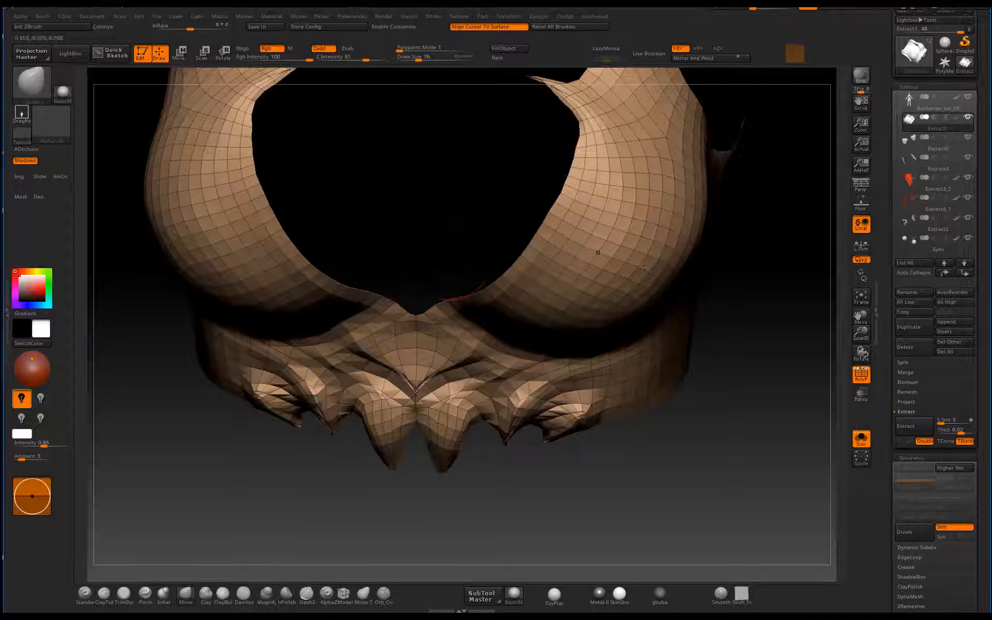
pyautogui.keyDown('alt'); pyautogui.moveTo(725, 277); pyautogui.dragTo(581, 457); pyautogui.keyUp('alt')
pyautogui.hotkey('ctrl', 'z')
pyautogui.press('f')
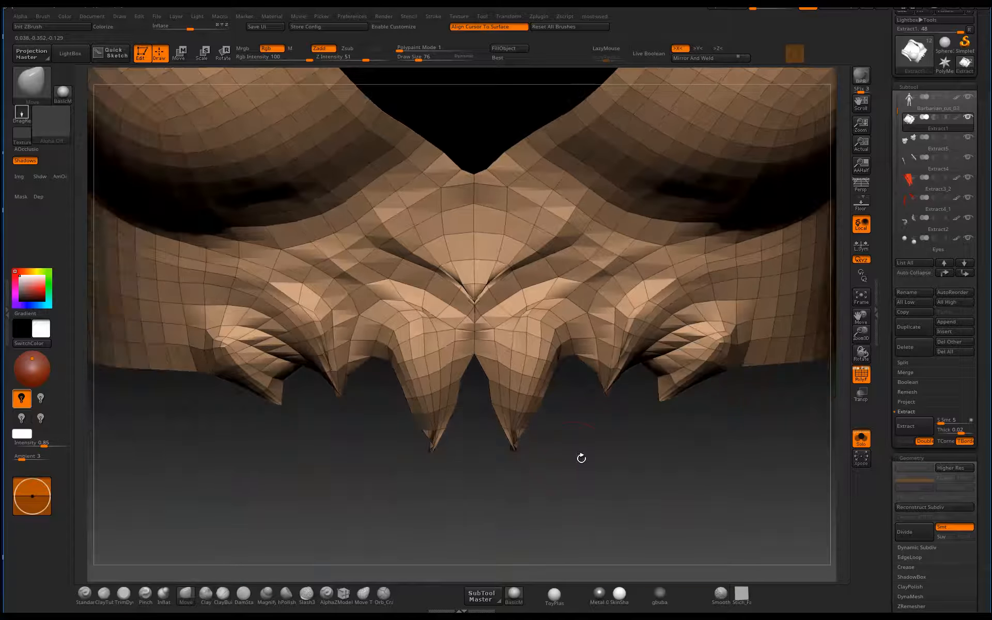
# - Try to thicken the tips of the second pair of claws with the Inflate brush
pyautogui.press('b')
pyautogui.press('i')
pyautogui.press('n')
pyautogui.moveTo(622, 359)
pyautogui.mouseDown()
pyautogui.moveTo(610, 378)
pyautogui.moveTo(618, 361)
pyautogui.moveTo(635, 391)
pyautogui.mouseUp()
pyautogui.hotkey('ctrl', 'z')
pyautogui.click(665, 385)
pyautogui.click(627, 416)
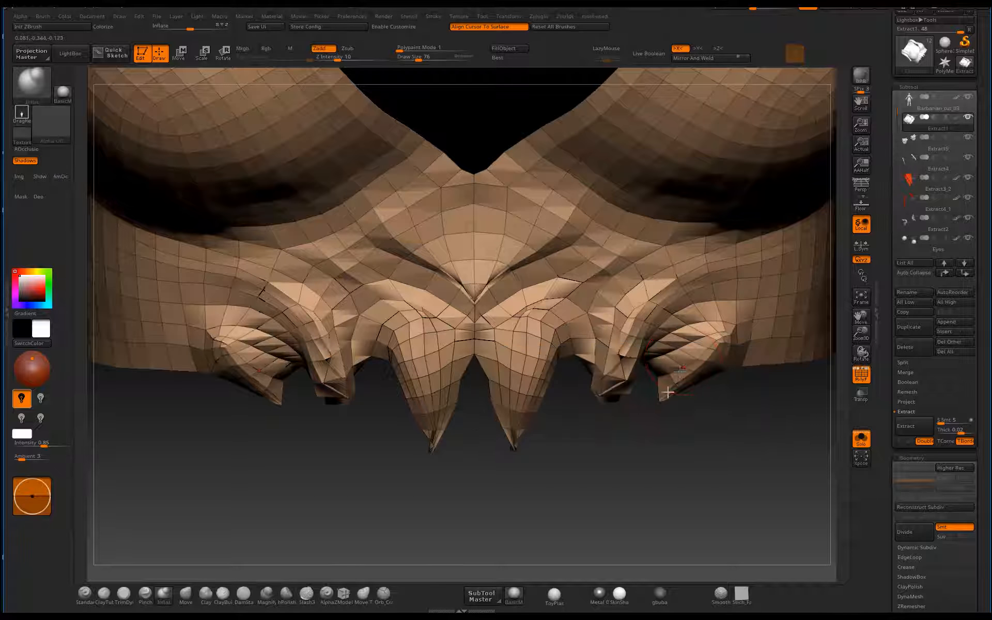
# - Try to inflate and smooth the twisted tips of the central pair of claws
pyautogui.moveTo(510, 451)
pyautogui.mouseDown()
pyautogui.moveTo(523, 370)
pyautogui.moveTo(509, 445)
pyautogui.mouseUp()
pyautogui.moveTo(508, 444); pyautogui.dragTo(514, 423, button='right')
pyautogui.keyDown('shift'); pyautogui.moveTo(512, 428); pyautogui.dragTo(524, 361); pyautogui.keyUp('shift')
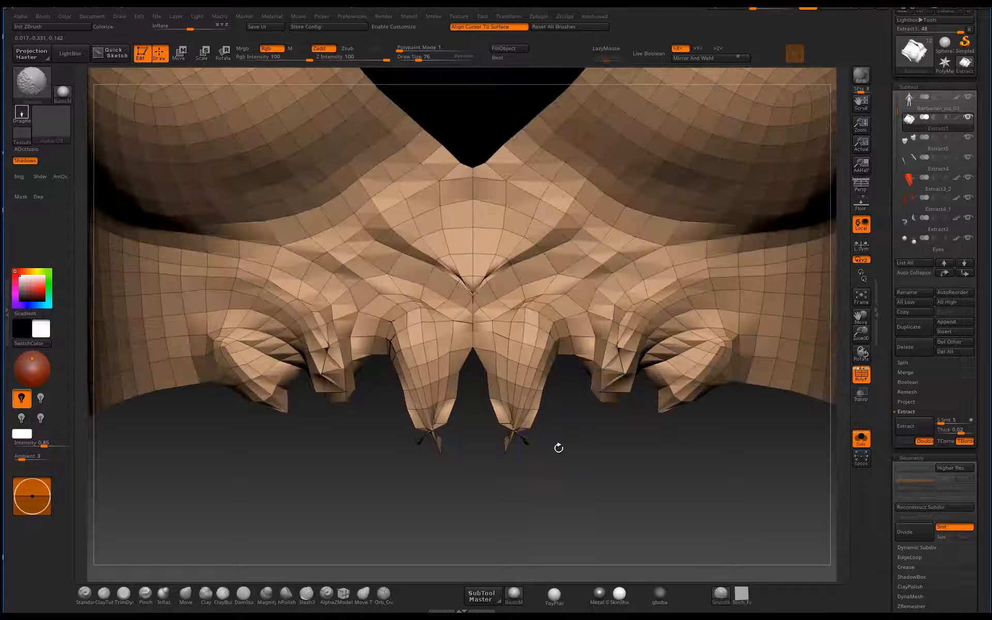
# - Undo the inflation and smoothing attempts on the central and second pairs of claws
pyautogui.hotkey('ctrl', 'z')
pyautogui.hotkey('ctrl', 'z')
pyautogui.hotkey('ctrl', 'z')
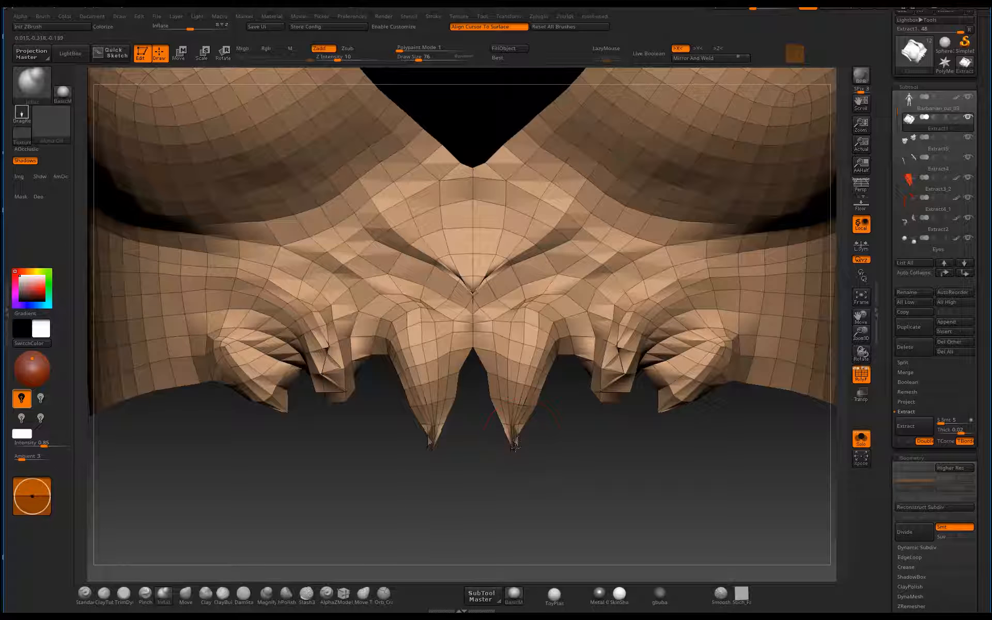
pyautogui.hotkey('ctrl', 'z')
pyautogui.hotkey('ctrl', 'z')
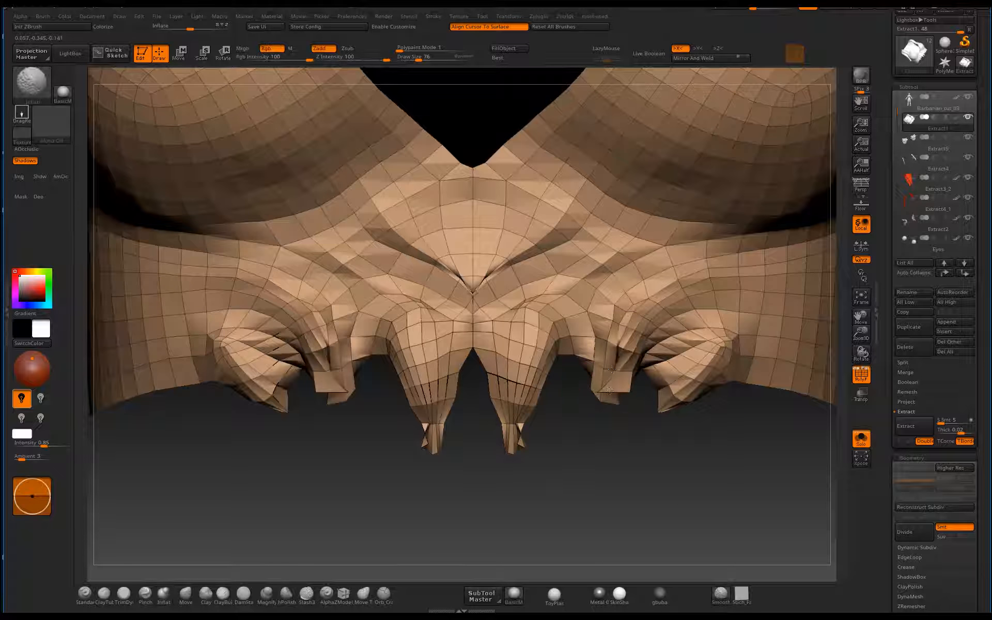
pyautogui.hotkey('ctrl', 'z')
pyautogui.moveTo(601, 394)
pyautogui.keyDown('shift'); pyautogui.mouseDown()
pyautogui.moveTo(597, 407)
pyautogui.moveTo(613, 408)
pyautogui.mouseUp(); pyautogui.keyUp('shift')
pyautogui.hotkey('ctrl', 'z')
pyautogui.hotkey('ctrl', 'z')
pyautogui.hotkey('ctrl', 'z')
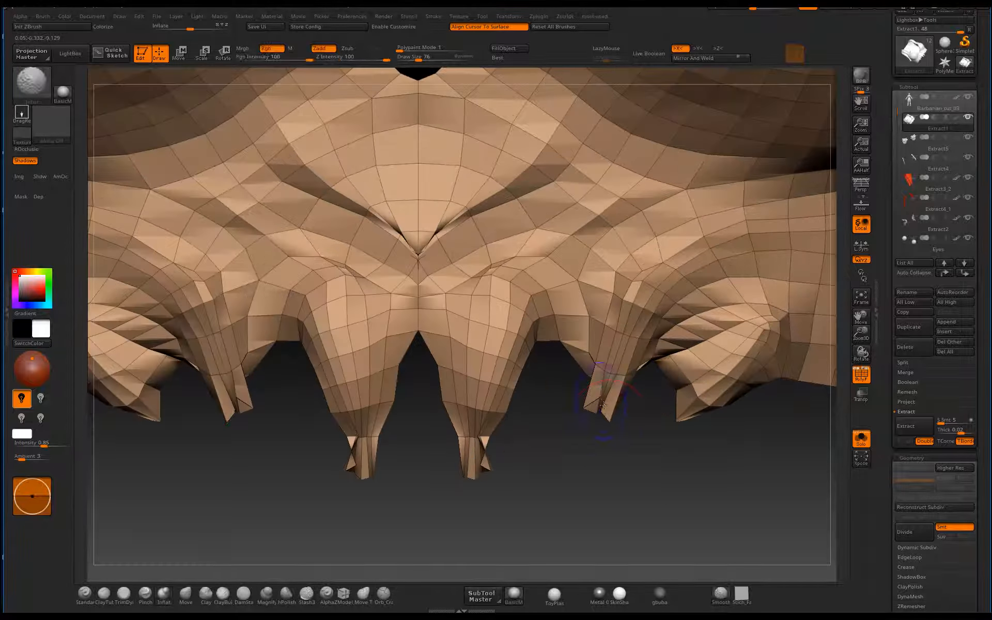
# - Hide the twisted tips of the central and second pairs of claws and delete the hidden geometry
pyautogui.moveTo(491, 439)
pyautogui.keyDown('shift'); pyautogui.mouseDown()
pyautogui.moveTo(478, 457)
pyautogui.moveTo(534, 517)
pyautogui.mouseUp(); pyautogui.keyUp('shift')
pyautogui.keyDown('ctrl'); pyautogui.keyDown('alt'); pyautogui.keyDown('shift'); pyautogui.moveTo(523, 503); pyautogui.dragTo(447, 454); pyautogui.keyUp('shift'); pyautogui.keyUp('alt'); pyautogui.keyUp('ctrl')
pyautogui.press('space')
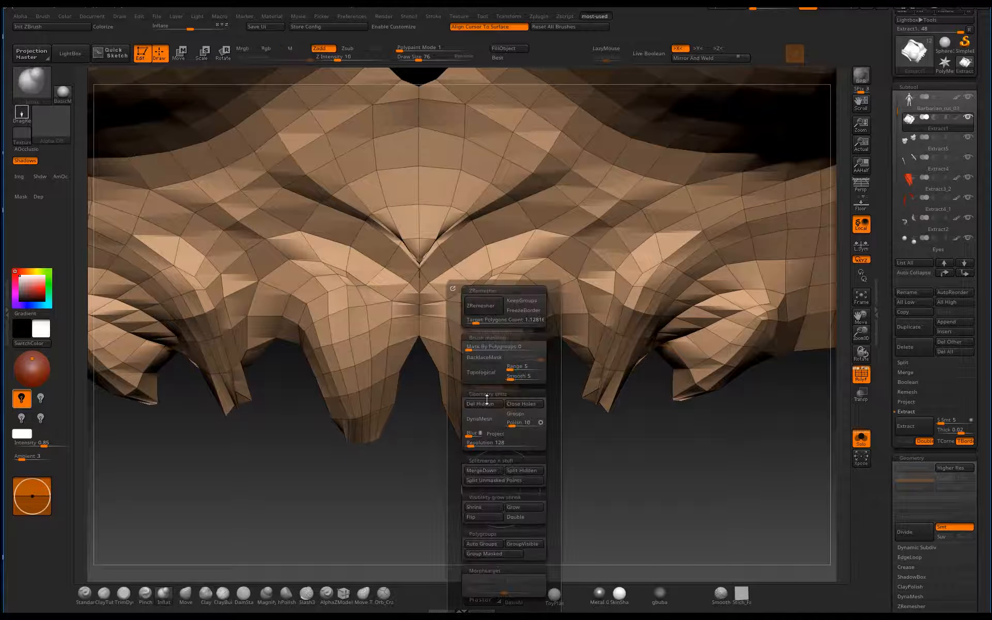
pyautogui.click(485, 403)
pyautogui.moveTo(615, 436)
pyautogui.mouseDown()
pyautogui.moveTo(629, 435)
pyautogui.moveTo(573, 383)
pyautogui.moveTo(568, 439)
pyautogui.moveTo(538, 439)
pyautogui.moveTo(286, 363)
pyautogui.moveTo(423, 482)
pyautogui.moveTo(528, 479)
pyautogui.mouseUp()
pyautogui.press('space')
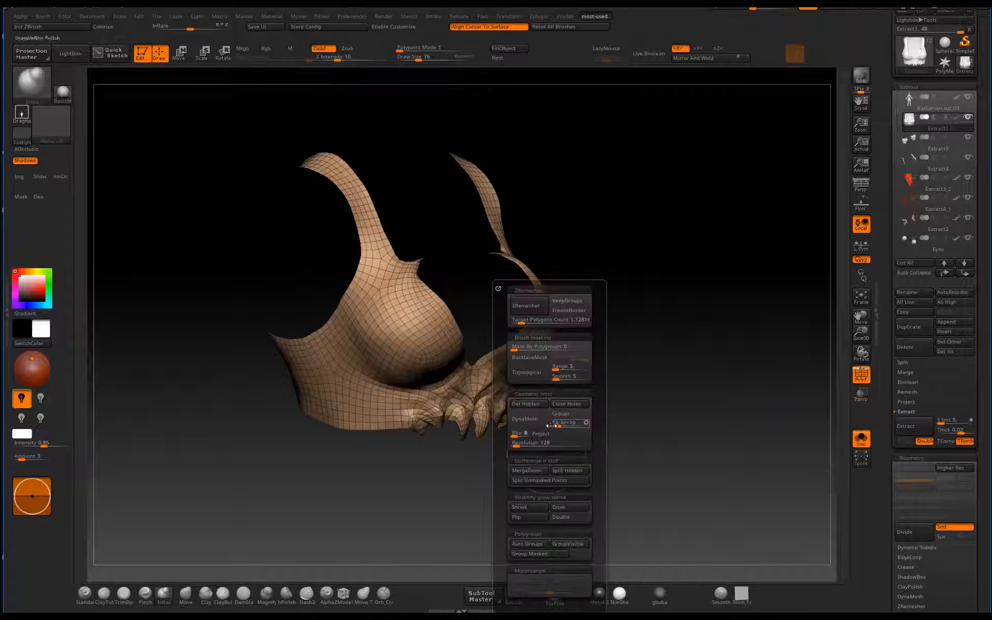
pyautogui.click(531, 405)
# - Pull the trimmed ends of the second and central pairs of claws into tapered tips with the Move brush
pyautogui.moveTo(643, 401)
pyautogui.mouseDown()
pyautogui.moveTo(608, 486)
pyautogui.moveTo(582, 506)
pyautogui.mouseUp()
pyautogui.press('b')
pyautogui.press('m')
pyautogui.press('v')
pyautogui.moveTo(588, 383); pyautogui.dragTo(574, 412)
pyautogui.moveTo(486, 431)
pyautogui.mouseDown()
pyautogui.moveTo(481, 439)
pyautogui.moveTo(483, 412)
pyautogui.mouseUp()
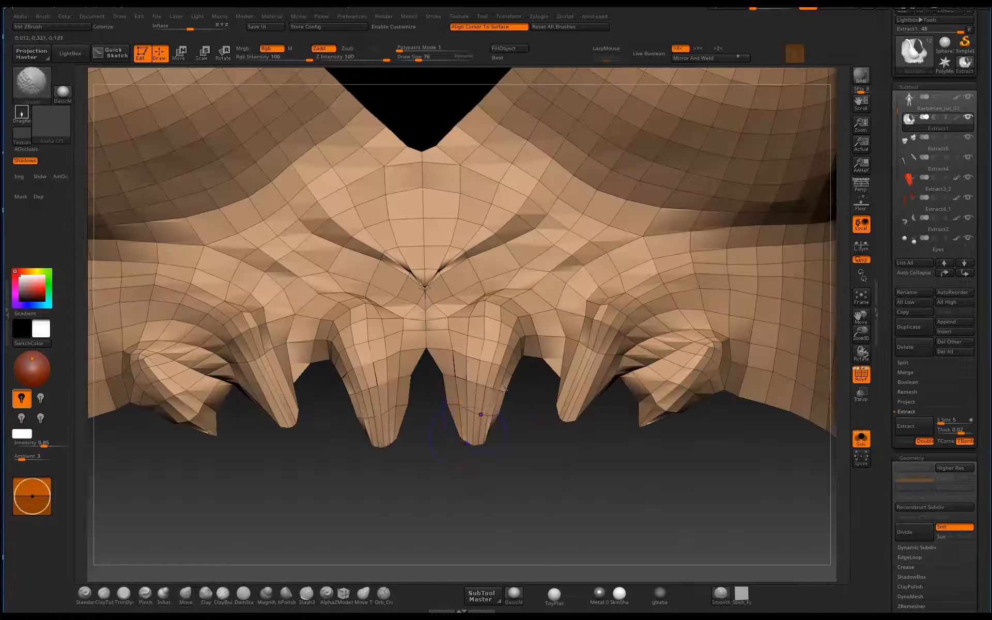
pyautogui.moveTo(561, 457)
pyautogui.mouseDown()
pyautogui.moveTo(512, 473)
pyautogui.moveTo(524, 470)
pyautogui.mouseUp()
# - Adjust the tips of the outer pair of claws with the Move brush and review the claws from several angles
pyautogui.moveTo(486, 444); pyautogui.dragTo(525, 450)
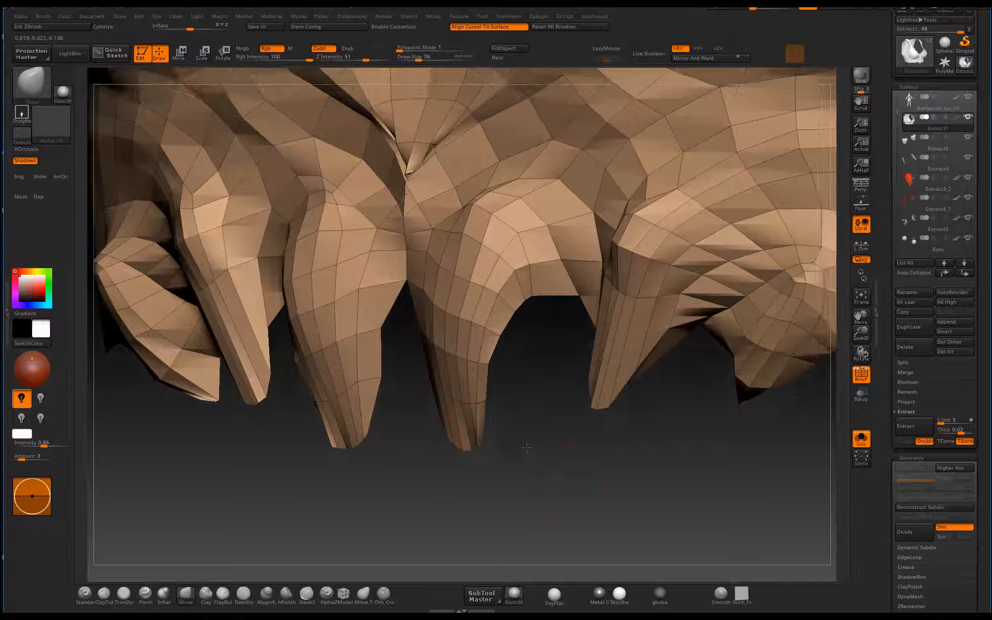
pyautogui.moveTo(693, 455)
pyautogui.mouseDown()
pyautogui.moveTo(653, 449)
pyautogui.moveTo(648, 463)
pyautogui.mouseUp()
pyautogui.moveTo(650, 417)
pyautogui.mouseDown()
pyautogui.moveTo(640, 439)
pyautogui.moveTo(721, 460)
pyautogui.mouseUp()
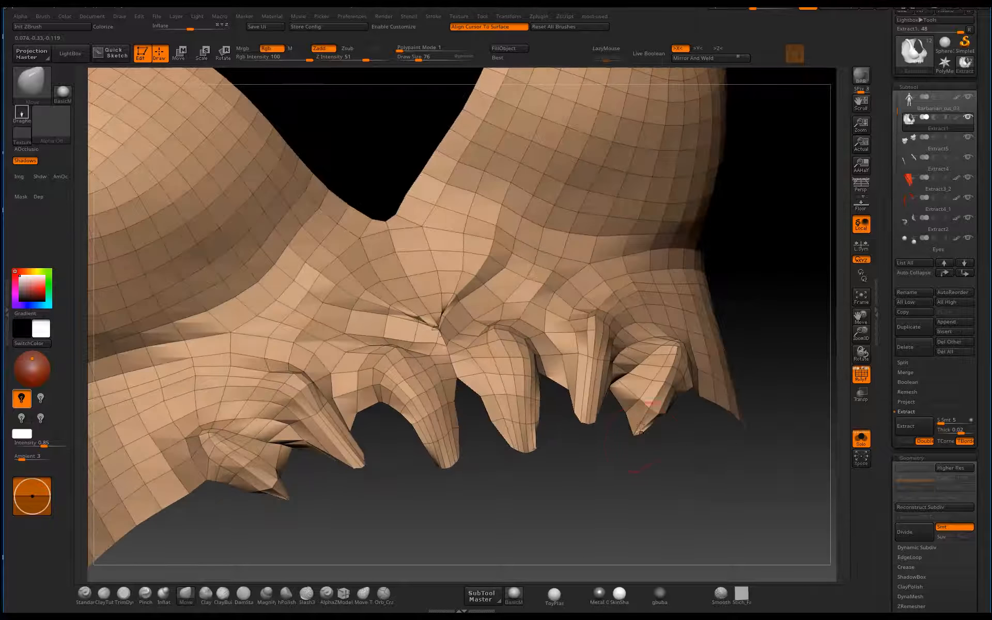
pyautogui.moveTo(627, 450); pyautogui.dragTo(695, 440)
pyautogui.moveTo(633, 398)
pyautogui.mouseDown()
pyautogui.moveTo(642, 397)
pyautogui.moveTo(602, 385)
pyautogui.moveTo(547, 396)
pyautogui.moveTo(523, 387)
pyautogui.mouseUp()
pyautogui.keyDown('alt'); pyautogui.moveTo(749, 239); pyautogui.dragTo(726, 344); pyautogui.keyUp('alt')
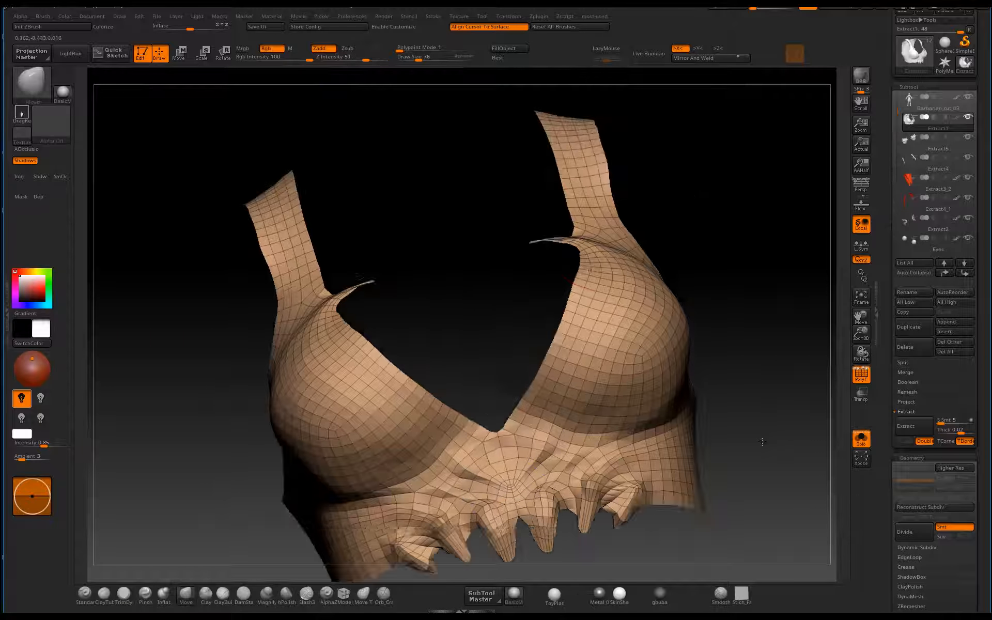
# - Try to thicken the thin spike at the inner base of the shoulder strap with the Inflate brush
pyautogui.moveTo(490, 392); pyautogui.dragTo(450, 429)
pyautogui.keyDown('alt'); pyautogui.moveTo(443, 368); pyautogui.dragTo(468, 543); pyautogui.keyUp('alt')
pyautogui.keyDown('alt'); pyautogui.moveTo(494, 339); pyautogui.dragTo(505, 532); pyautogui.keyUp('alt')
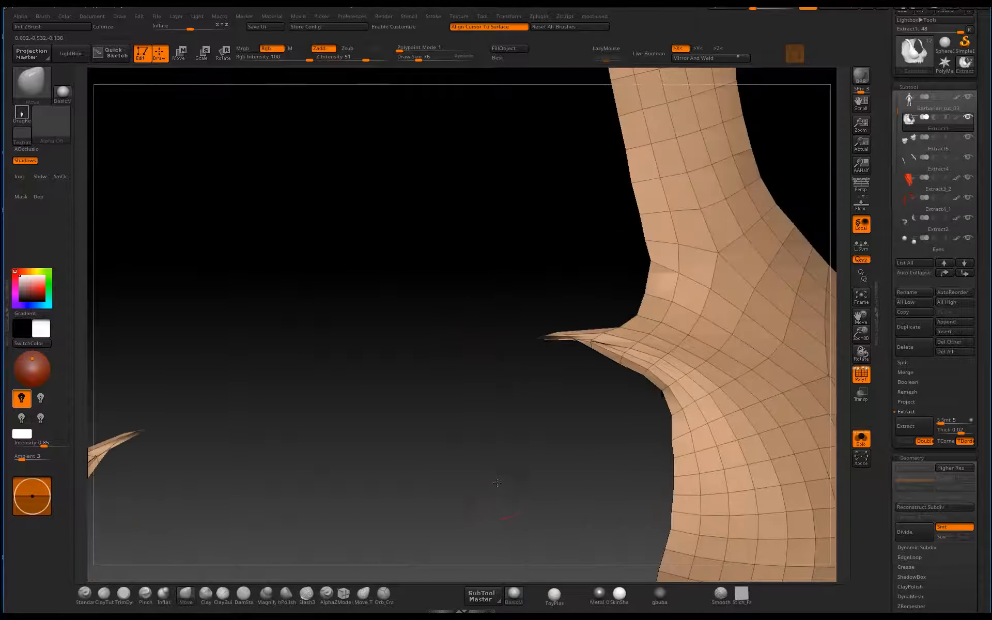
pyautogui.moveTo(491, 449); pyautogui.dragTo(542, 442)
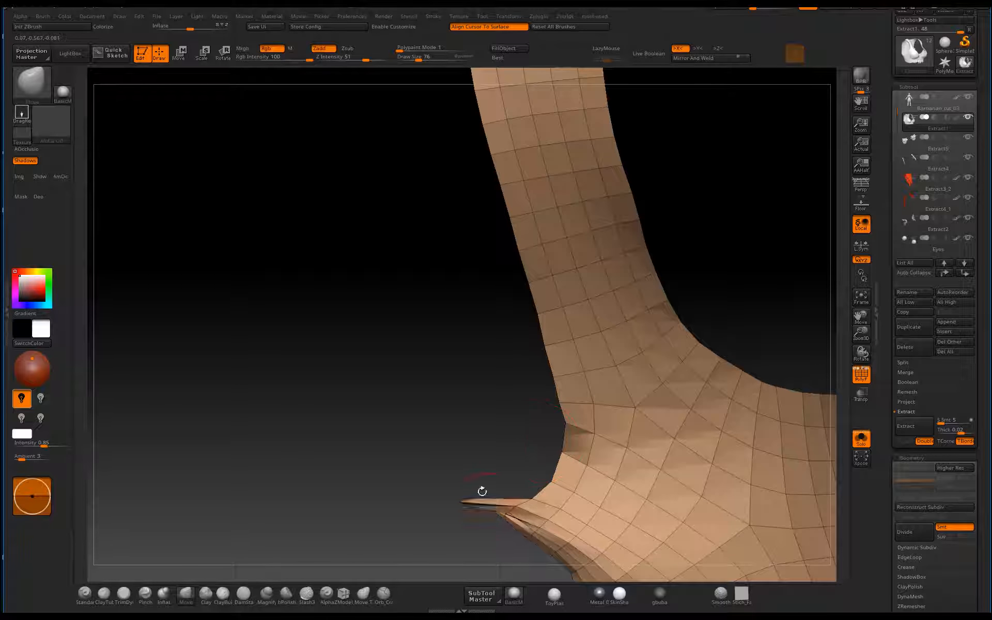
pyautogui.press('b')
pyautogui.press('i')
pyautogui.press('n')
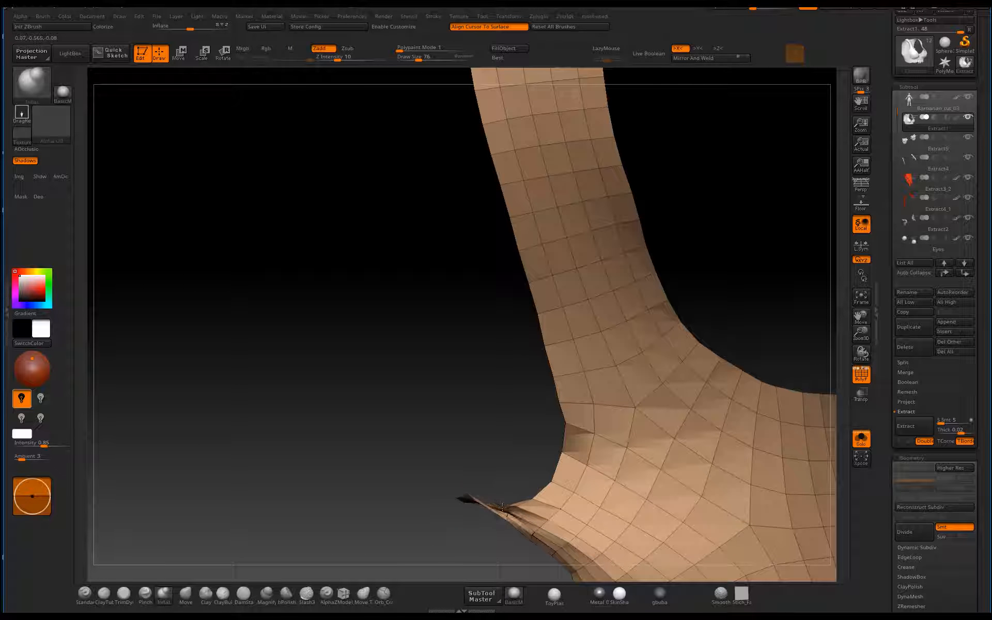
pyautogui.moveTo(468, 505); pyautogui.dragTo(561, 540)
pyautogui.keyDown('alt'); pyautogui.moveTo(463, 562); pyautogui.dragTo(505, 482); pyautogui.keyUp('alt')
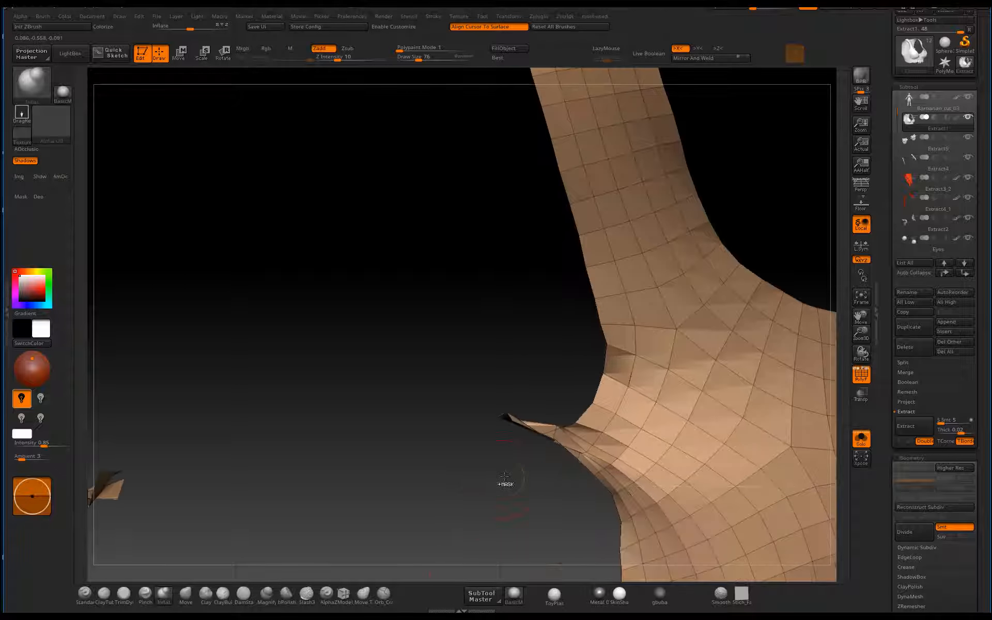
pyautogui.hotkey('ctrl', 'z')
pyautogui.moveTo(558, 432); pyautogui.dragTo(516, 427)
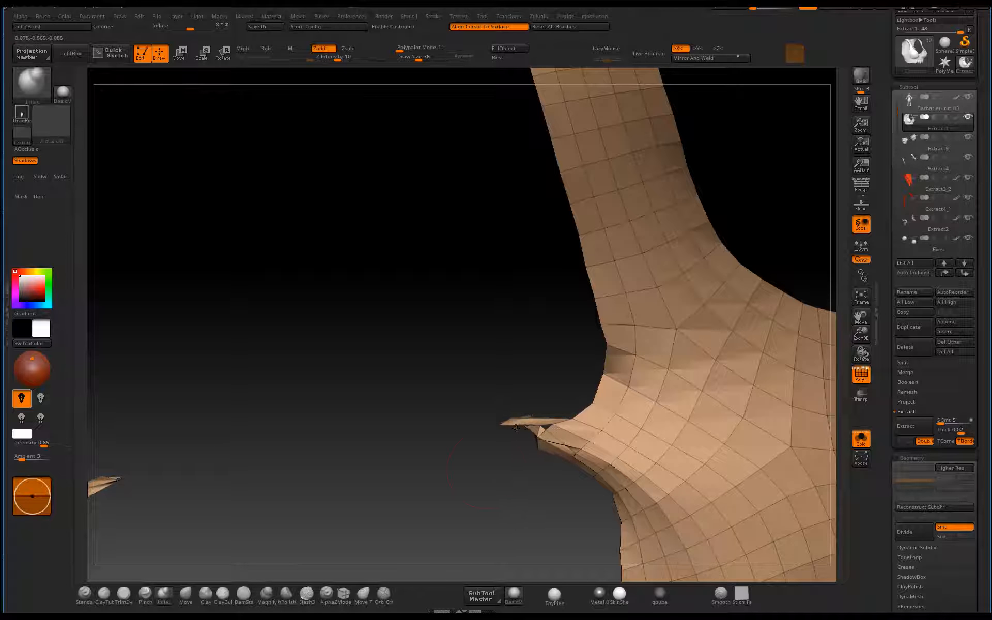
# - Turn on double-sided display for the armor mesh while working on the spike below the strap
pyautogui.keyDown('alt'); pyautogui.moveTo(485, 493); pyautogui.dragTo(484, 543); pyautogui.keyUp('alt')
pyautogui.moveTo(532, 429)
pyautogui.keyDown('shift'); pyautogui.mouseDown()
pyautogui.moveTo(484, 540)
pyautogui.moveTo(494, 476)
pyautogui.moveTo(458, 483)
pyautogui.moveTo(456, 459)
pyautogui.mouseUp(); pyautogui.keyUp('shift')
pyautogui.hotkey('ctrl', 'q')
pyautogui.click(505, 520)
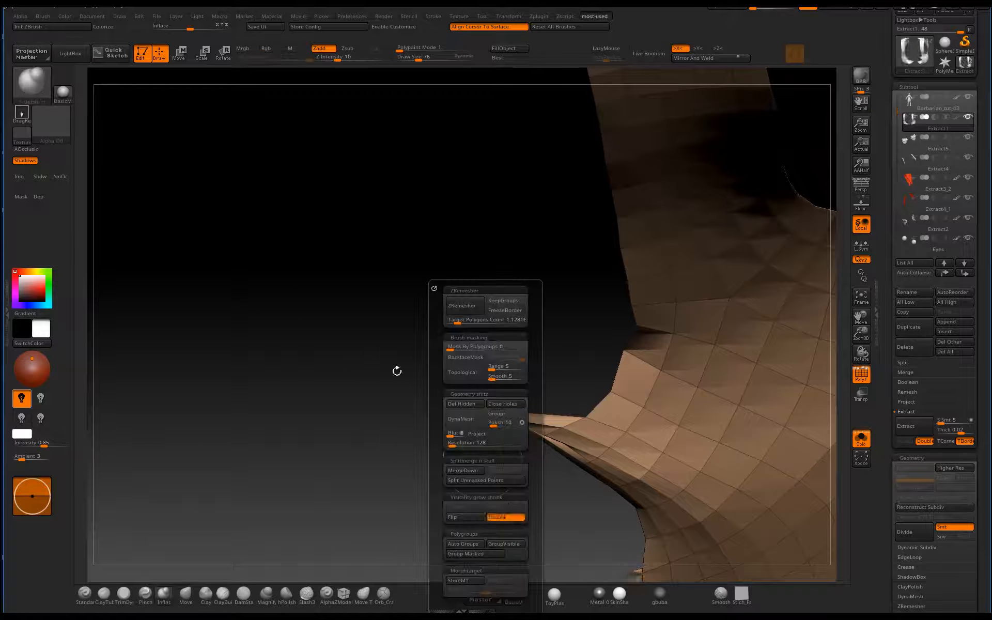
# - Hide the thin tips of the spikes below the shoulder straps and delete the hidden geometry
pyautogui.moveTo(444, 407); pyautogui.dragTo(514, 481)
pyautogui.hotkey('ctrl', 'q')
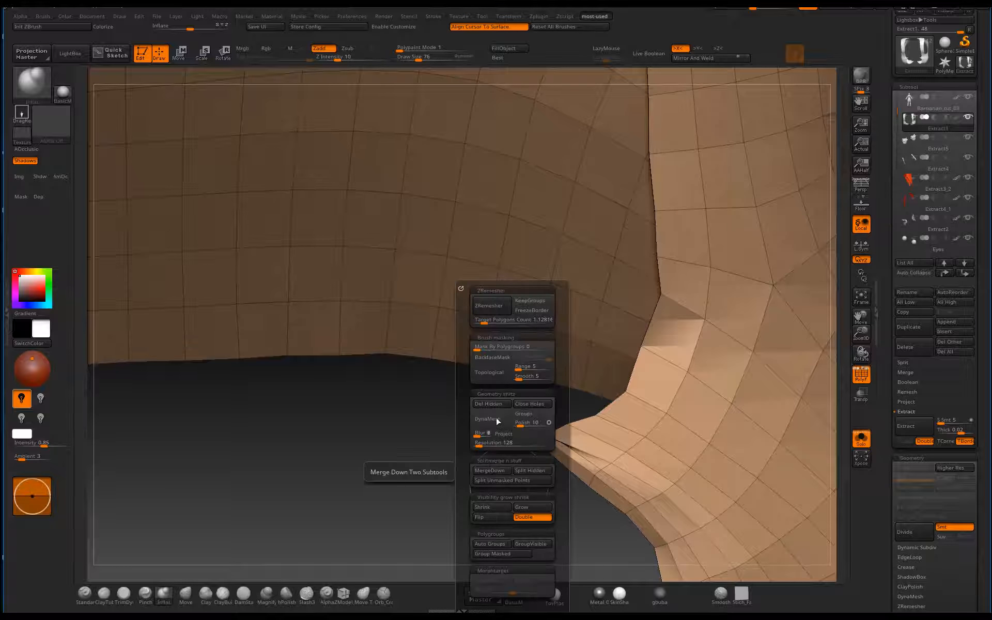
pyautogui.click(490, 404)
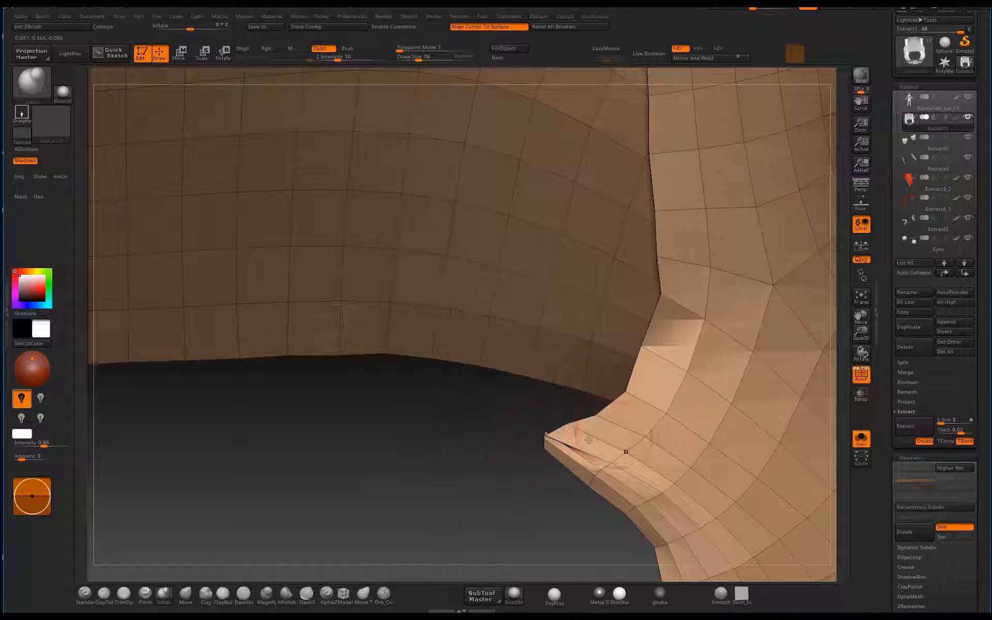
# - Reshape the trimmed end of the spike below the strap with the Move Topological brush
pyautogui.click(361, 598)
pyautogui.moveTo(547, 441)
pyautogui.mouseDown()
pyautogui.moveTo(552, 451)
pyautogui.moveTo(533, 455)
pyautogui.mouseUp()
pyautogui.keyDown('ctrl'); pyautogui.moveTo(545, 436); pyautogui.dragTo(549, 428, button='right'); pyautogui.keyUp('ctrl')
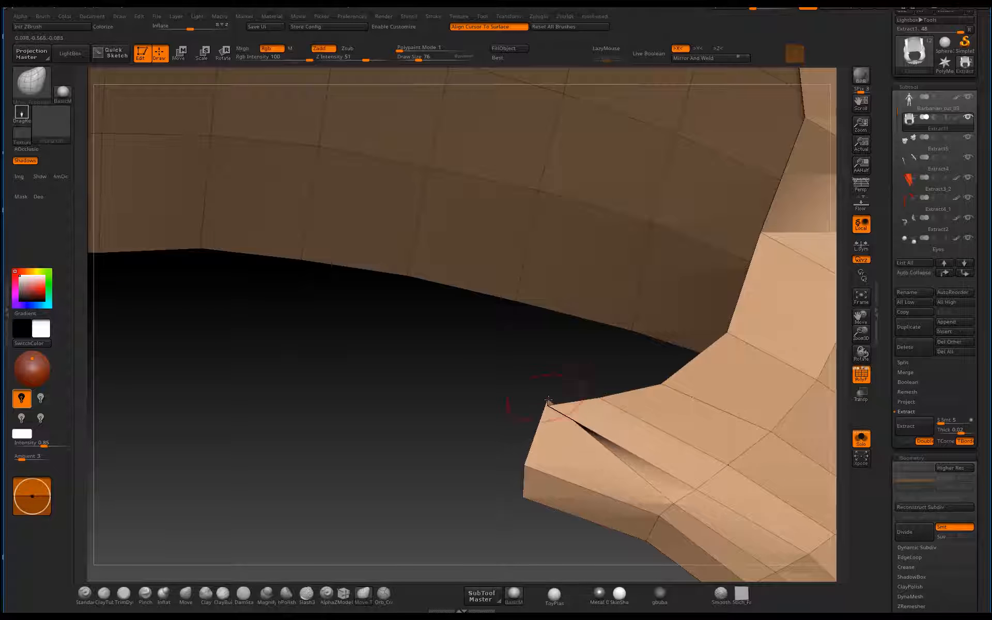
# - Reshape the pointed tab at the base of the shoulder strap with the topological Move brush, refining its tip and edges
pyautogui.moveTo(542, 432); pyautogui.dragTo(548, 419)
pyautogui.moveTo(545, 398); pyautogui.dragTo(444, 424, button='right')
pyautogui.moveTo(542, 436); pyautogui.dragTo(491, 431, button='right')
pyautogui.moveTo(530, 431); pyautogui.dragTo(630, 442)
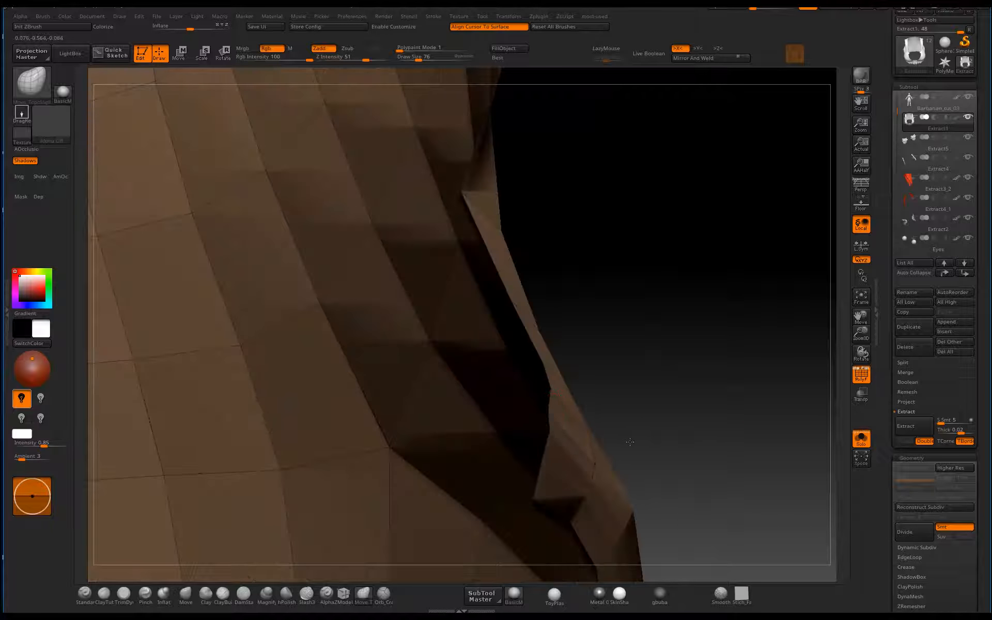
pyautogui.moveTo(700, 378); pyautogui.dragTo(495, 431, button='right')
pyautogui.moveTo(495, 431); pyautogui.dragTo(473, 440)
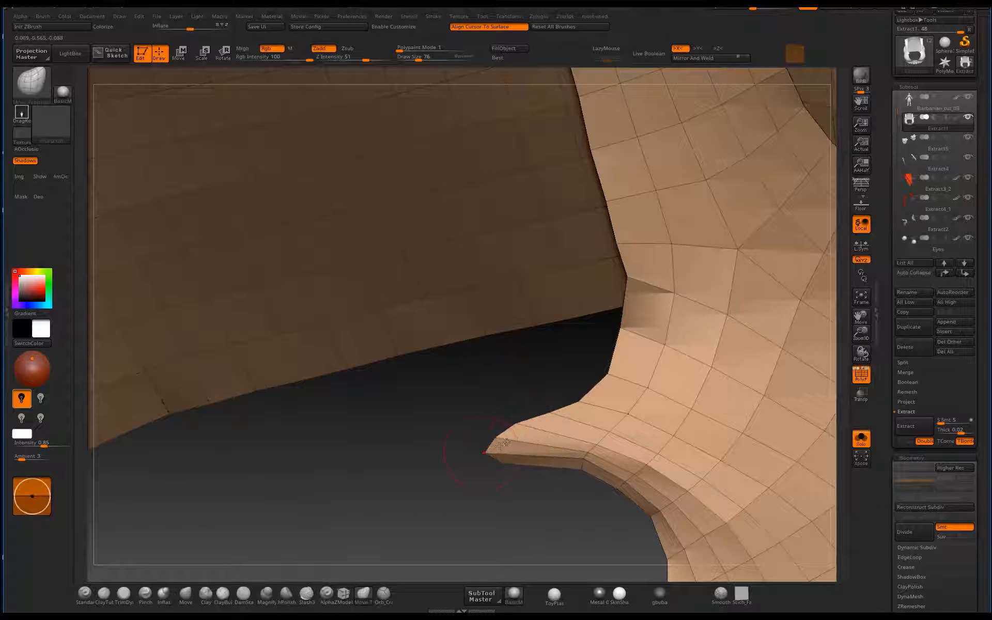
pyautogui.keyDown('alt'); pyautogui.moveTo(567, 401); pyautogui.dragTo(552, 341, button='right'); pyautogui.keyUp('alt')
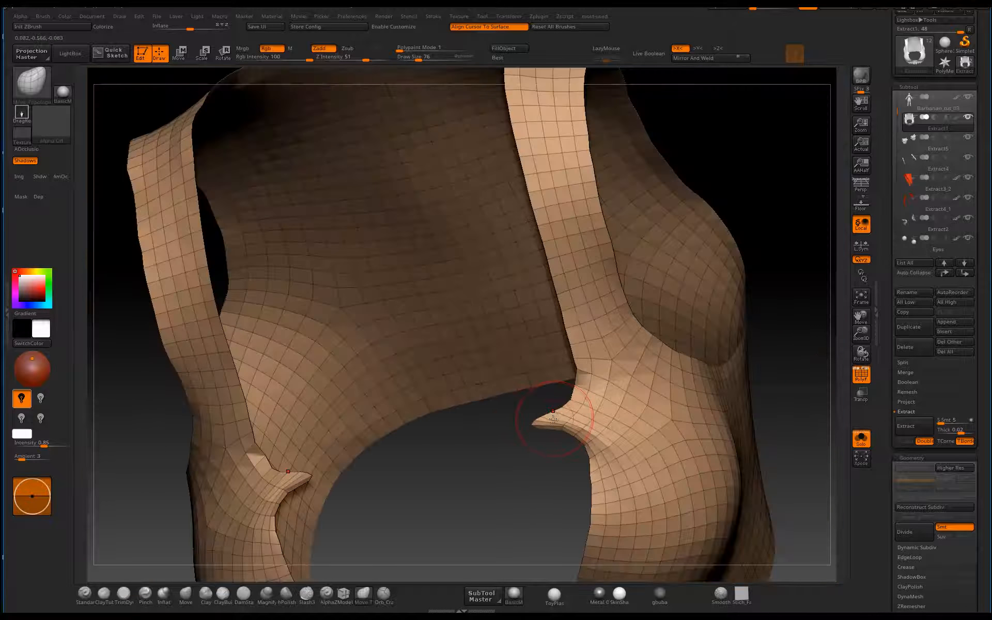
pyautogui.moveTo(549, 409); pyautogui.dragTo(512, 317, button='right')
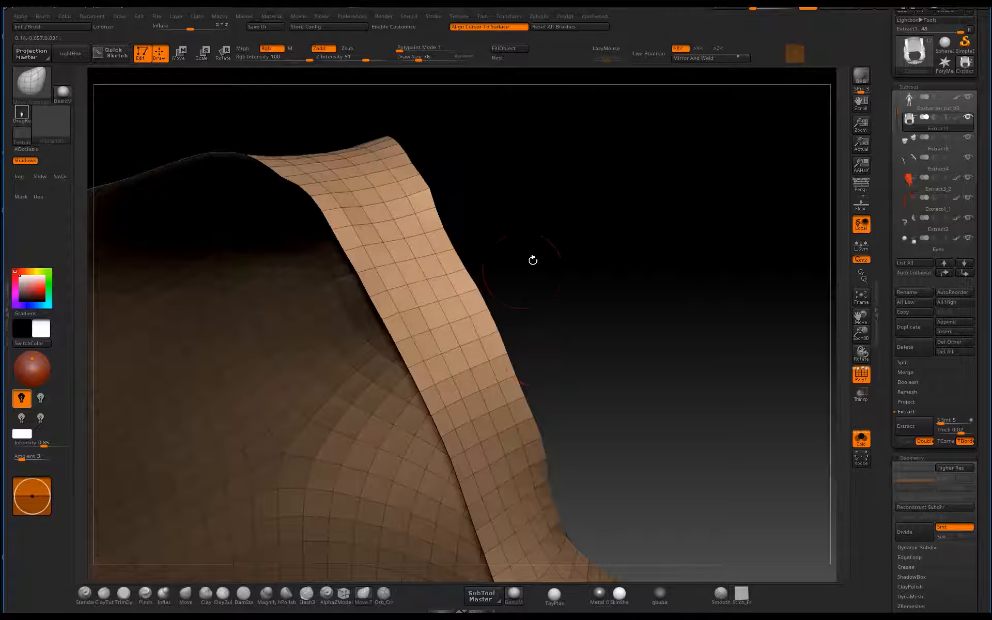
pyautogui.moveTo(533, 260); pyautogui.dragTo(508, 374, button='right')
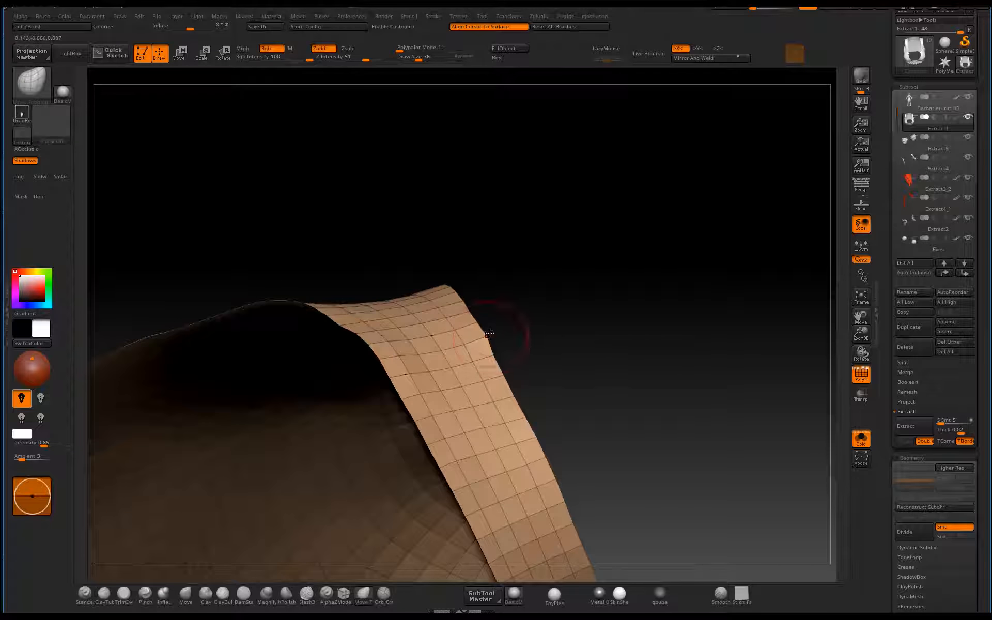
pyautogui.moveTo(557, 332); pyautogui.dragTo(536, 297, button='right')
# - Set ZModeler to the PolyGroup action on Polyloop and assign a new polygroup to the face loop along the lower hem
pyautogui.moveTo(589, 420)
pyautogui.keyDown('alt'); pyautogui.mouseDown(button='right')
pyautogui.moveTo(625, 184)
pyautogui.moveTo(562, 404)
pyautogui.moveTo(348, 386)
pyautogui.mouseUp(button='right'); pyautogui.keyUp('alt')
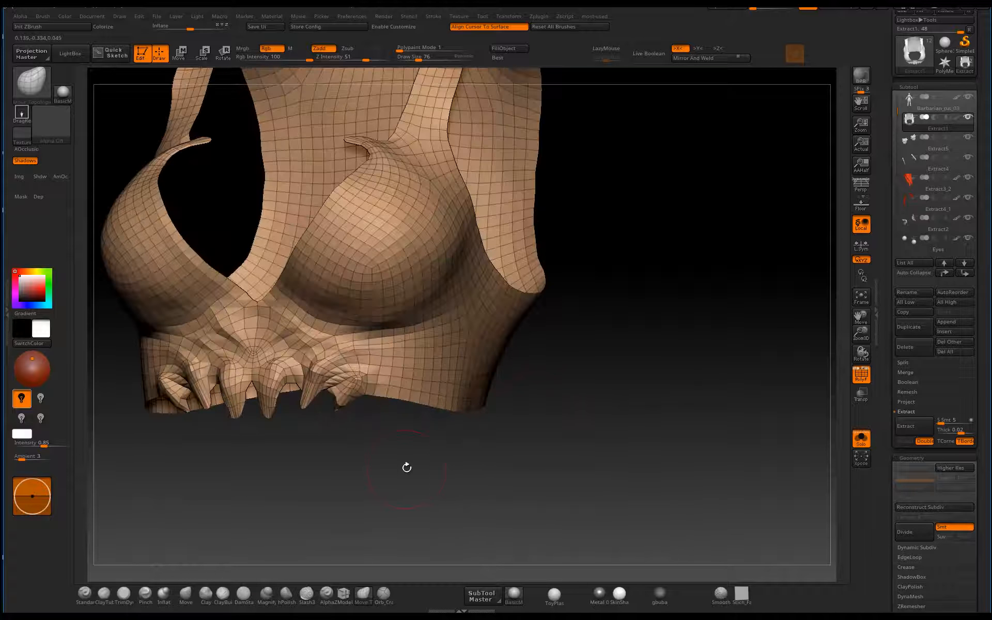
pyautogui.keyDown('alt'); pyautogui.moveTo(403, 468); pyautogui.dragTo(407, 538, button='right'); pyautogui.keyUp('alt')
pyautogui.keyDown('alt'); pyautogui.moveTo(558, 573); pyautogui.dragTo(608, 323, button='right'); pyautogui.keyUp('alt')
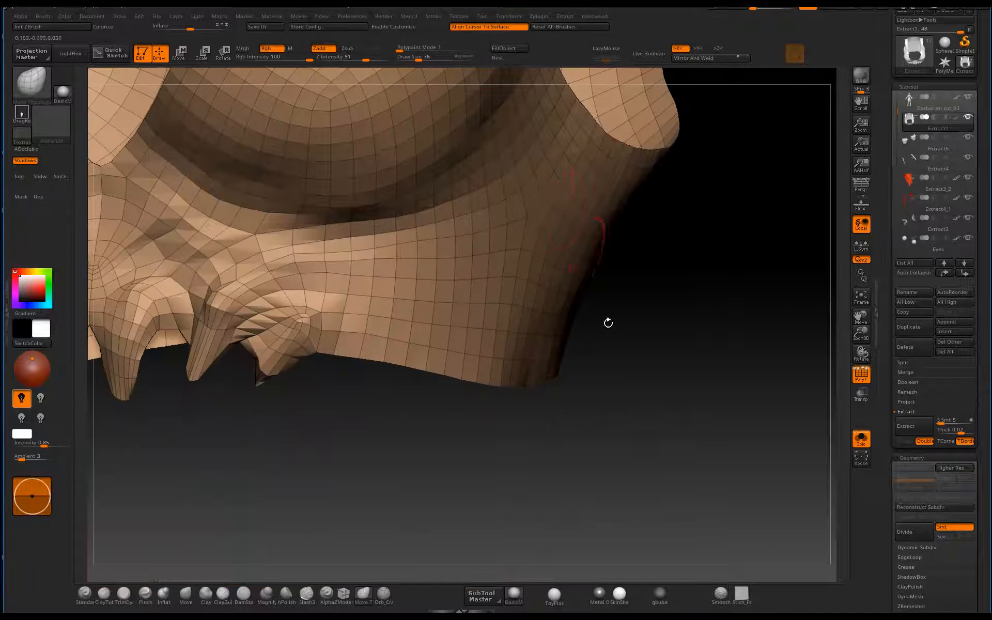
pyautogui.click(343, 593)
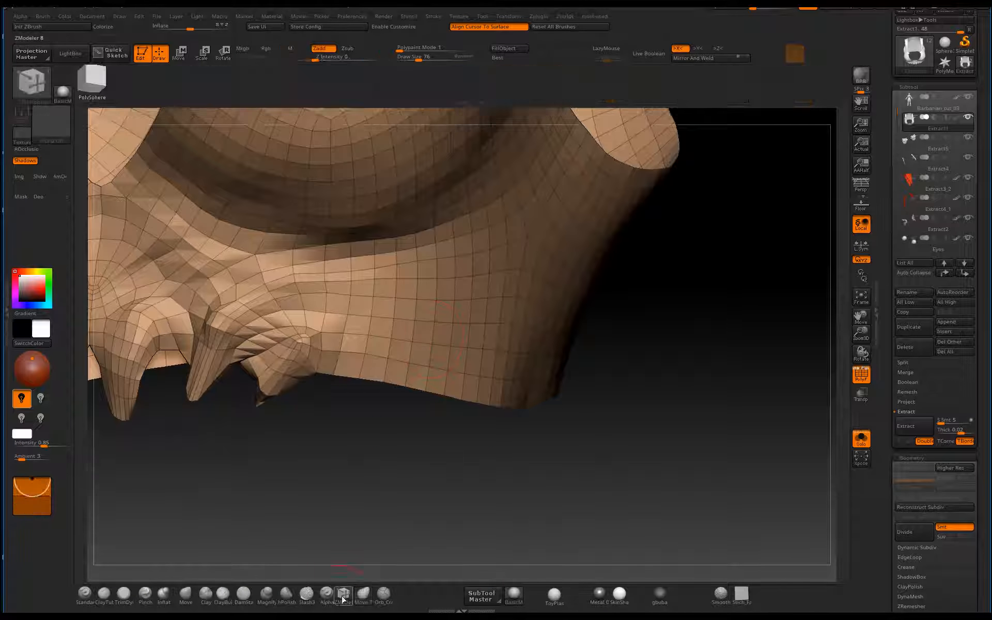
pyautogui.press('space')
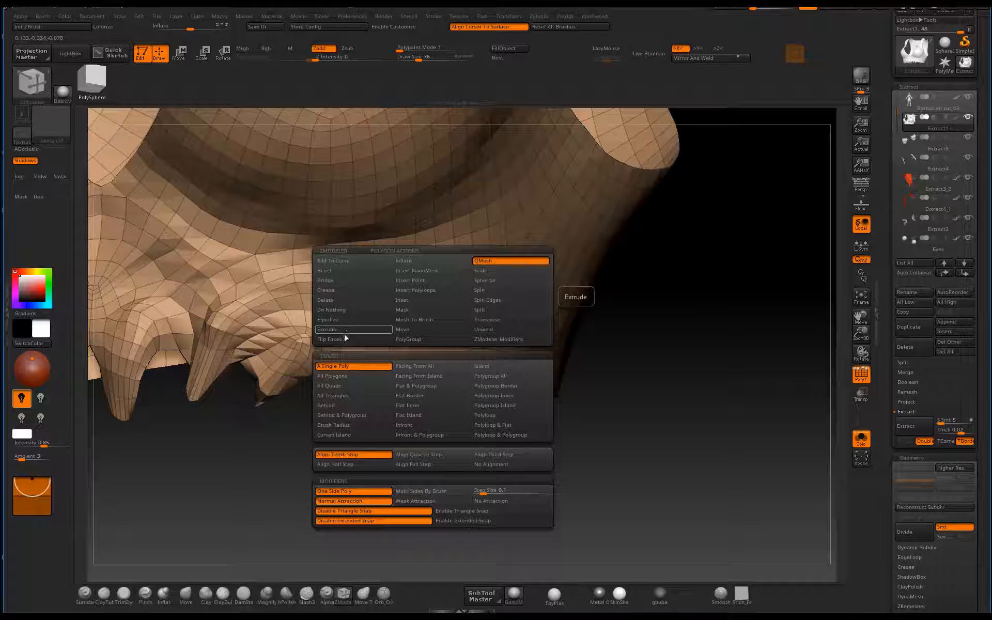
pyautogui.click(401, 341)
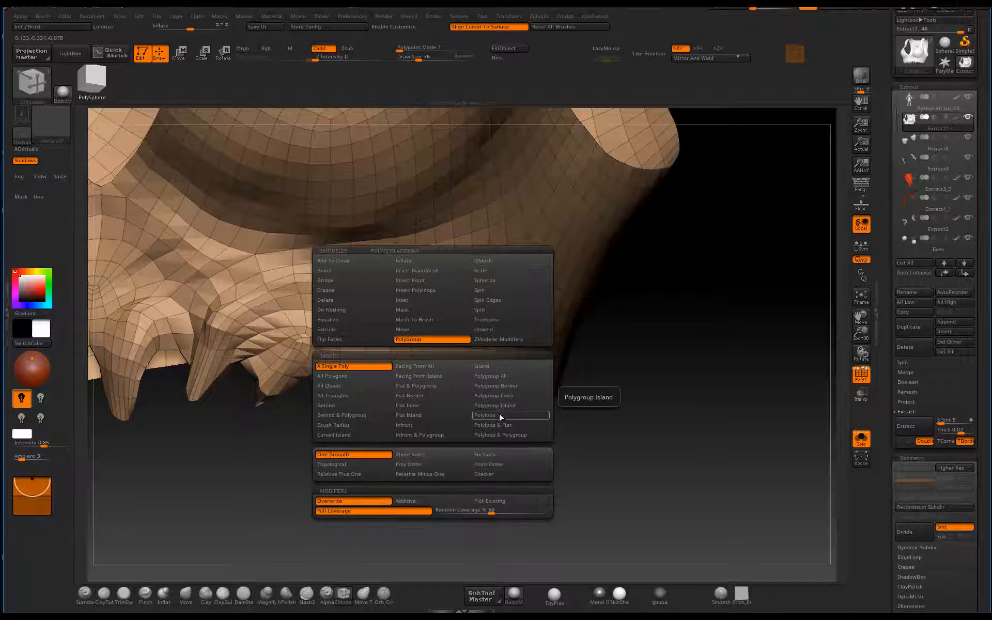
pyautogui.click(484, 415)
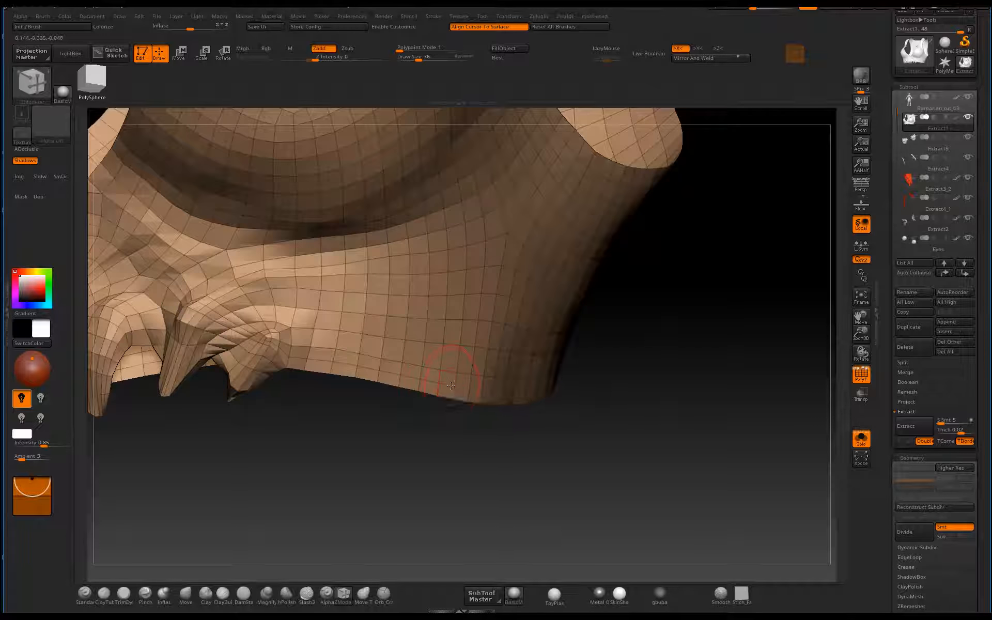
pyautogui.click(447, 386)
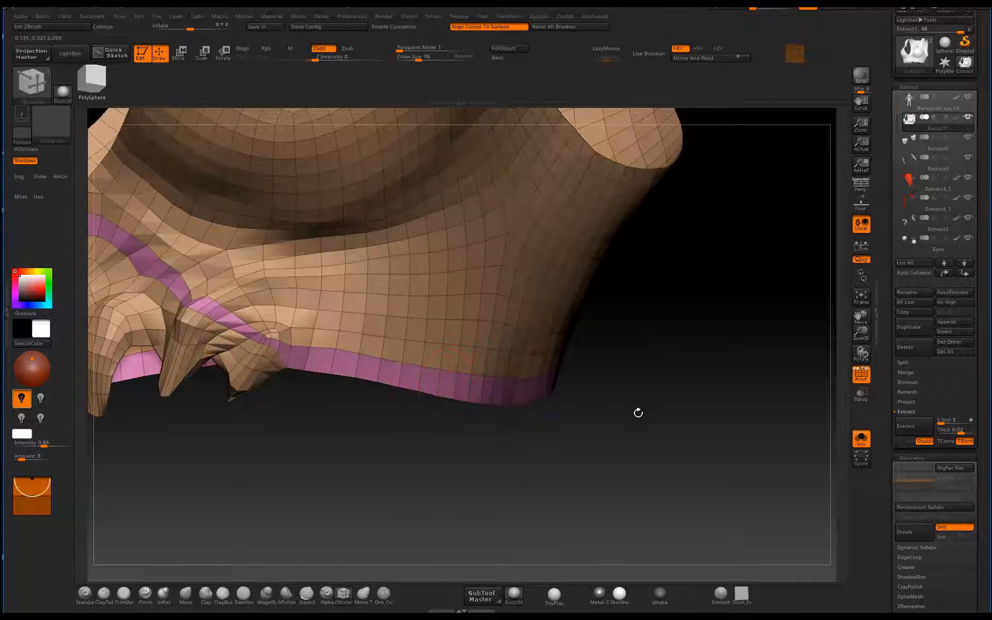
# - Return the hem band's faces crossing above the front teeth to the main polygroup on both sides, except at the centre
pyautogui.keyDown('alt'); pyautogui.moveTo(638, 412); pyautogui.dragTo(491, 439); pyautogui.keyUp('alt')
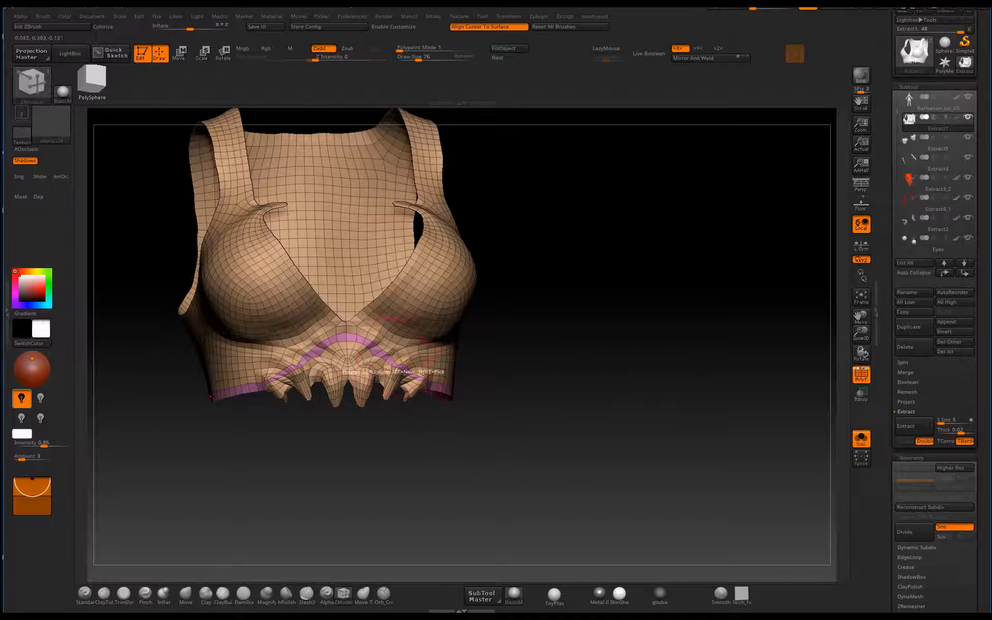
pyautogui.moveTo(380, 448)
pyautogui.keyDown('shift'); pyautogui.mouseDown()
pyautogui.moveTo(366, 455)
pyautogui.moveTo(365, 477)
pyautogui.moveTo(394, 439)
pyautogui.moveTo(326, 329)
pyautogui.moveTo(323, 336)
pyautogui.moveTo(250, 311)
pyautogui.mouseUp(); pyautogui.keyUp('shift')
pyautogui.moveTo(528, 451)
pyautogui.mouseDown()
pyautogui.moveTo(486, 455)
pyautogui.moveTo(443, 483)
pyautogui.moveTo(445, 448)
pyautogui.mouseUp()
pyautogui.click(329, 364)
pyautogui.keyDown('alt'); pyautogui.moveTo(365, 466); pyautogui.dragTo(560, 491); pyautogui.keyUp('alt')
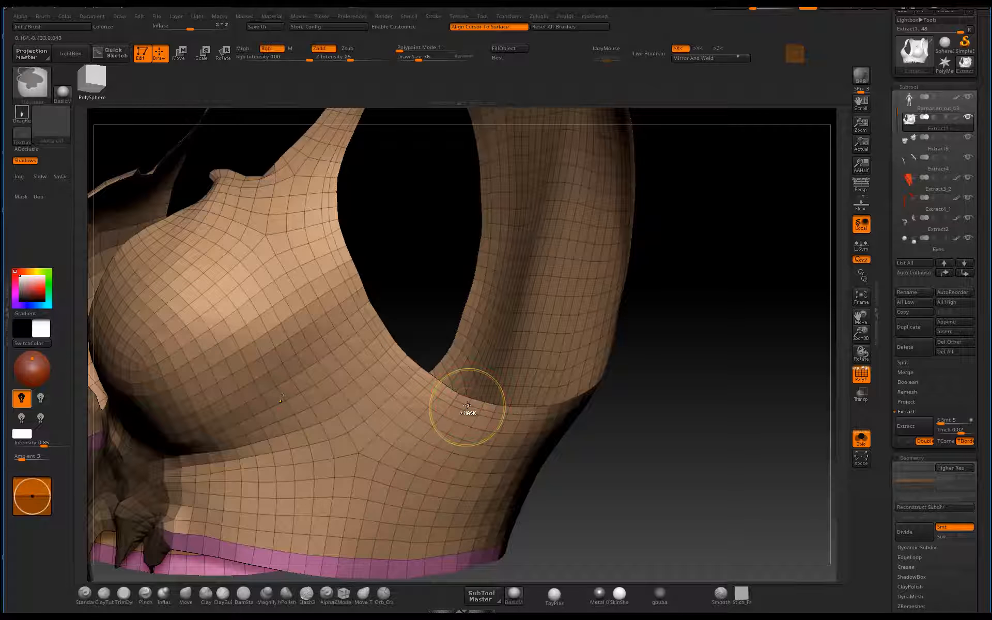
# - Assign the purple border polygroup to the face loops along the armhole, the strap's inner edge and the cup's neckline
pyautogui.click(461, 405)
pyautogui.moveTo(676, 386); pyautogui.dragTo(537, 395)
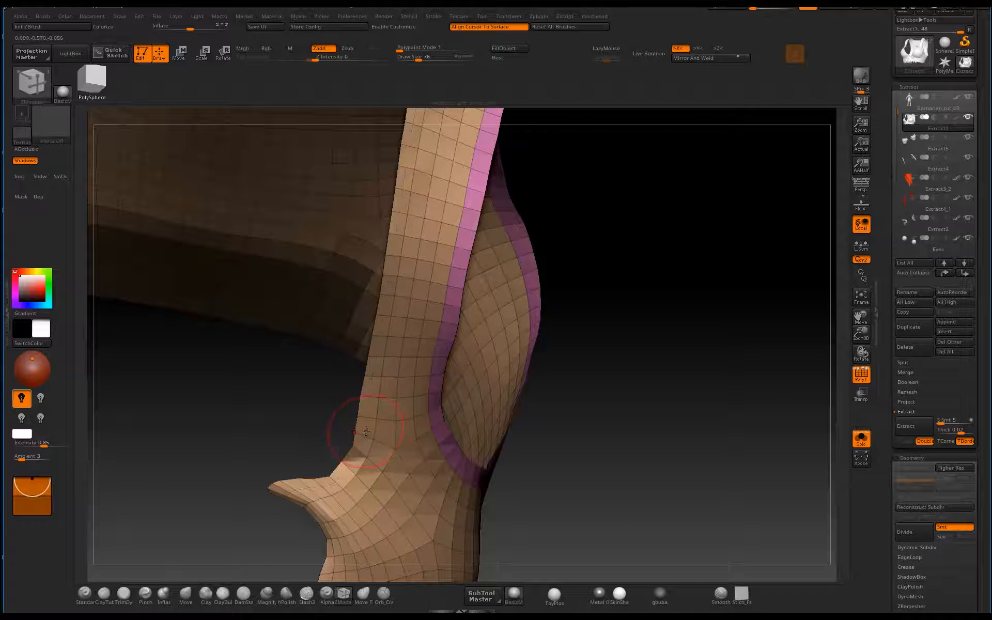
pyautogui.click(367, 432)
pyautogui.moveTo(626, 406); pyautogui.dragTo(580, 292)
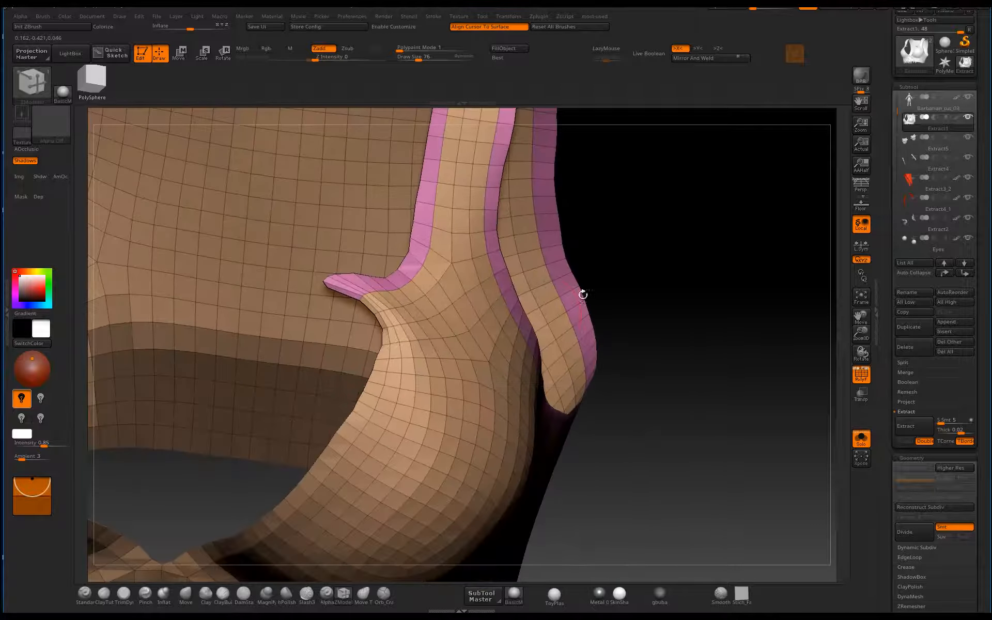
pyautogui.click(356, 424)
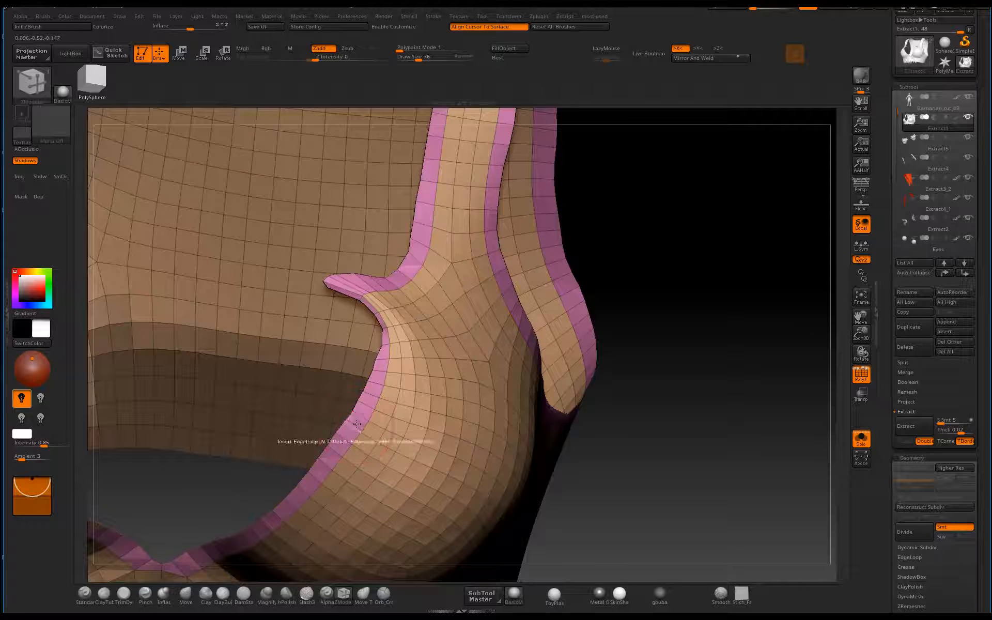
# - Switch to the Move brush at Draw Size 48 and even out the purple faces at the base of the pointed tab
pyautogui.keyDown('alt'); pyautogui.moveTo(686, 370); pyautogui.dragTo(657, 342); pyautogui.keyUp('alt')
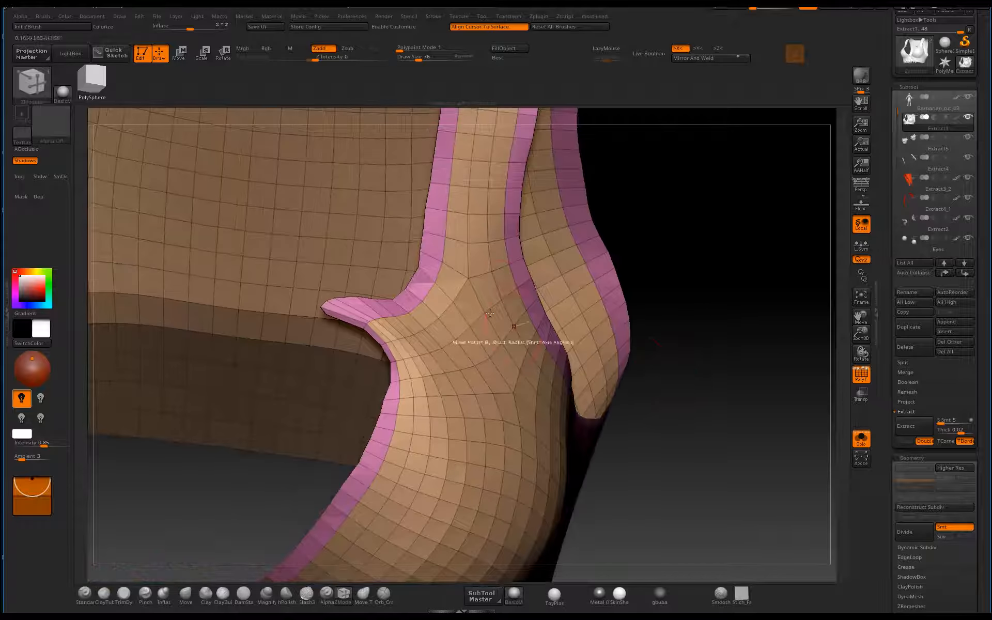
pyautogui.press('b')
pyautogui.press('m')
pyautogui.press('v')
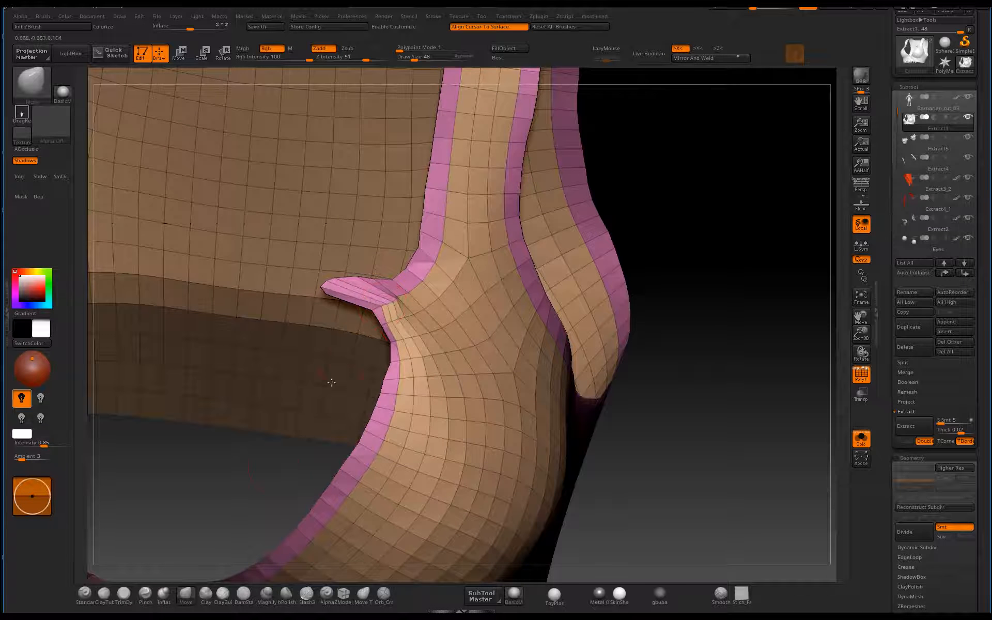
pyautogui.moveTo(273, 467); pyautogui.dragTo(314, 430)
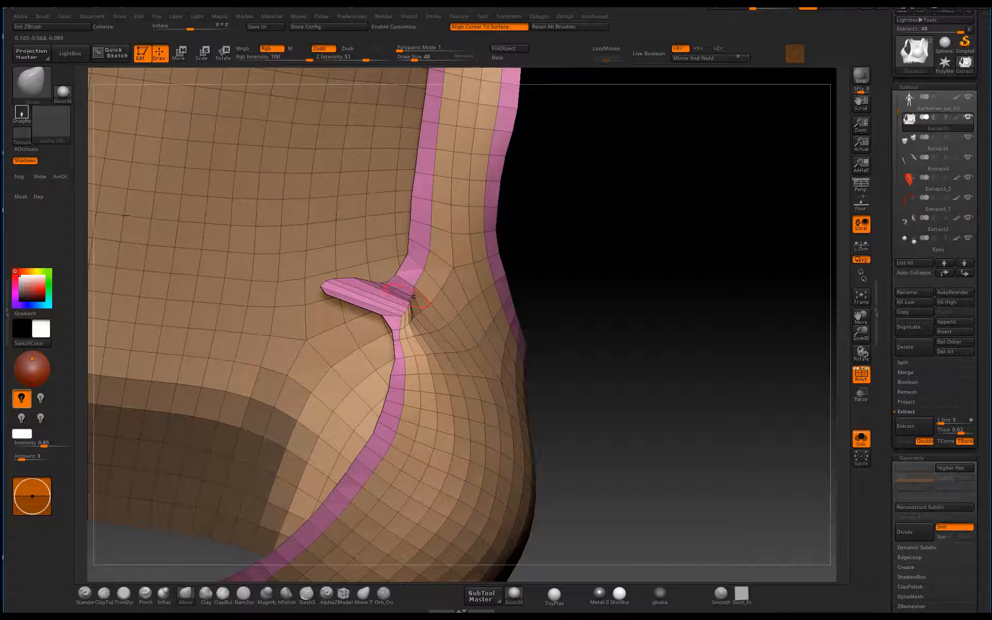
pyautogui.moveTo(545, 281)
pyautogui.mouseDown()
pyautogui.moveTo(461, 254)
pyautogui.moveTo(400, 295)
pyautogui.moveTo(398, 234)
pyautogui.moveTo(409, 299)
pyautogui.moveTo(377, 342)
pyautogui.mouseUp()
# - Shift the border vertices where the pointed tab meets the strap and cup neckline to straighten the polygroup boundary
pyautogui.moveTo(331, 368); pyautogui.dragTo(620, 331)
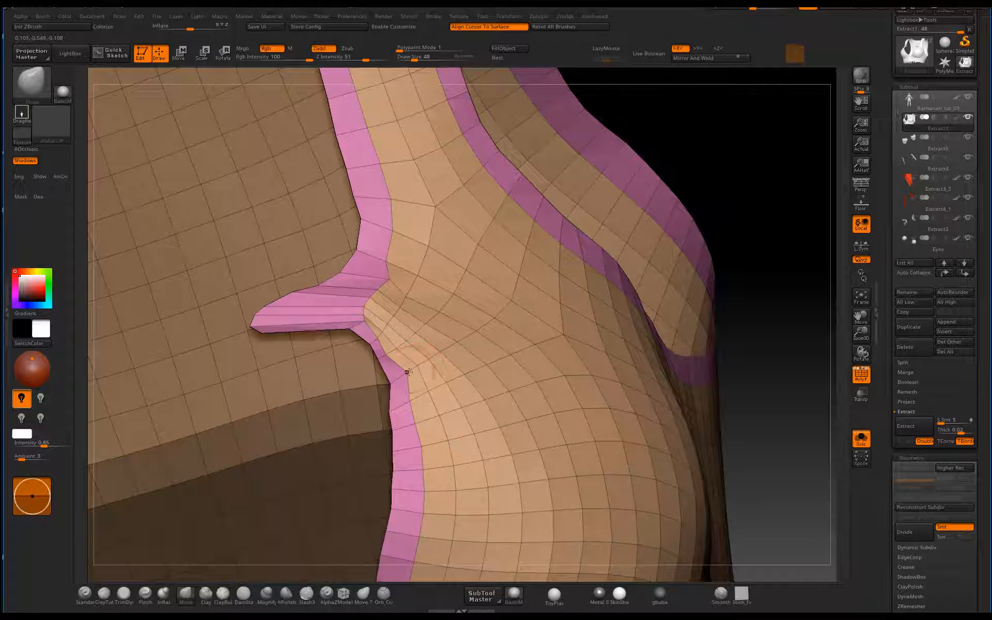
pyautogui.moveTo(770, 310); pyautogui.dragTo(403, 381)
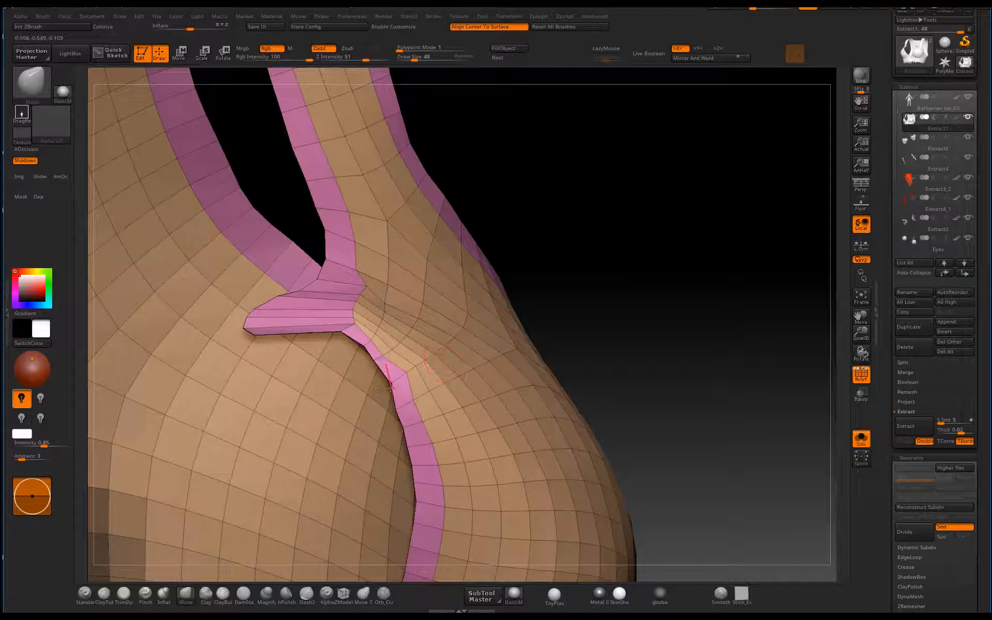
pyautogui.moveTo(657, 308); pyautogui.dragTo(398, 375)
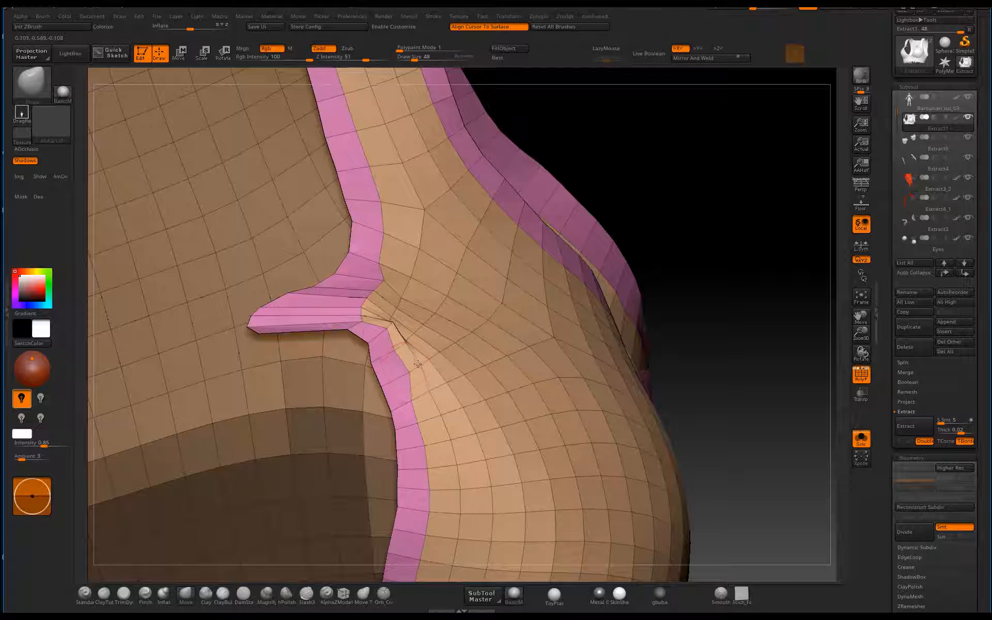
pyautogui.press('shift')
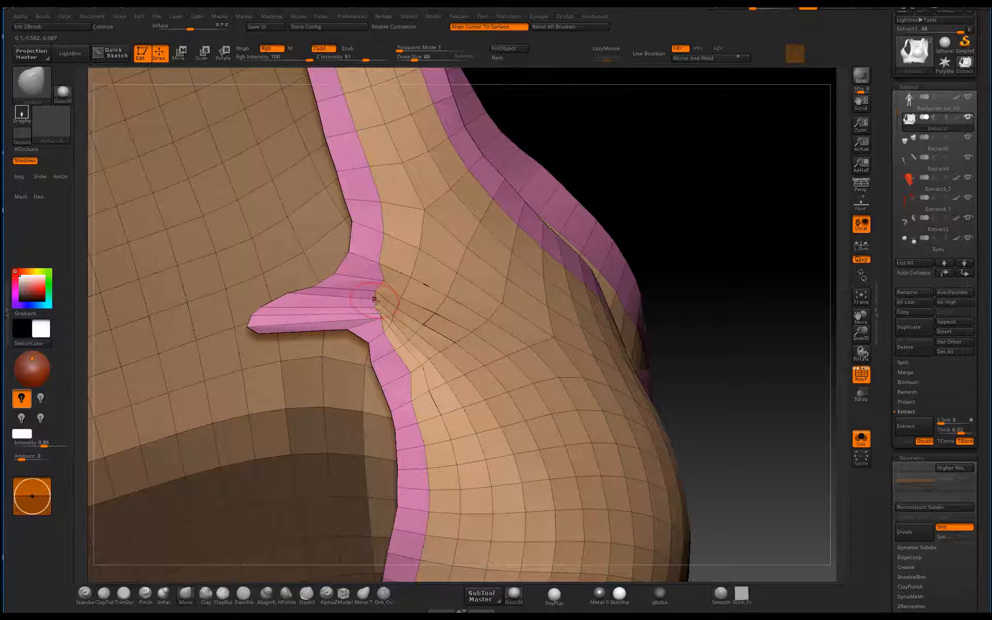
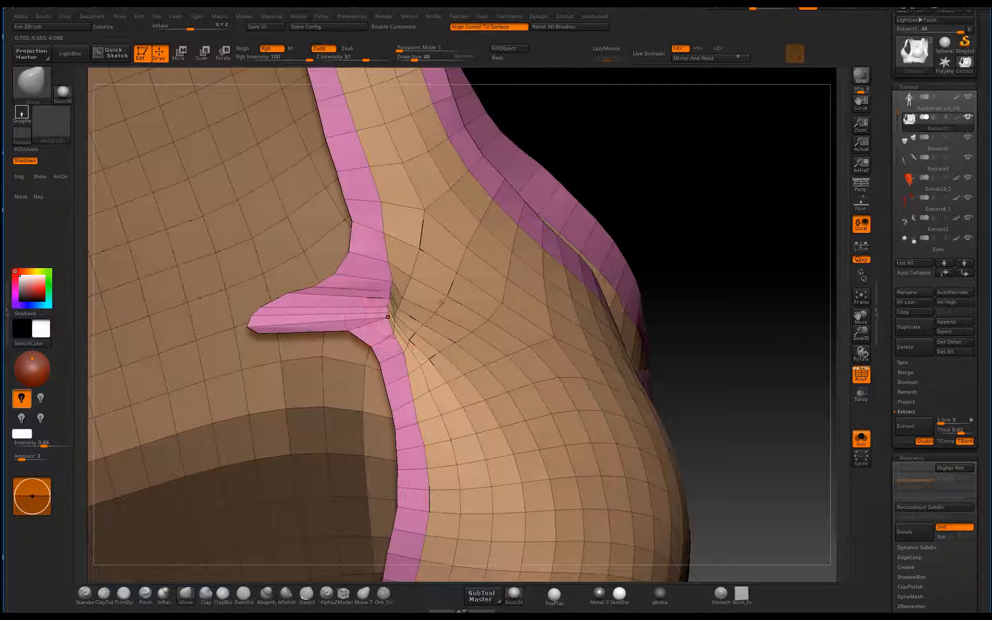
# - Nudge the purple border edges along the shoulder strap with the Move brush to even out their width
pyautogui.moveTo(780, 286); pyautogui.dragTo(561, 367)
pyautogui.moveTo(610, 239); pyautogui.dragTo(564, 428)
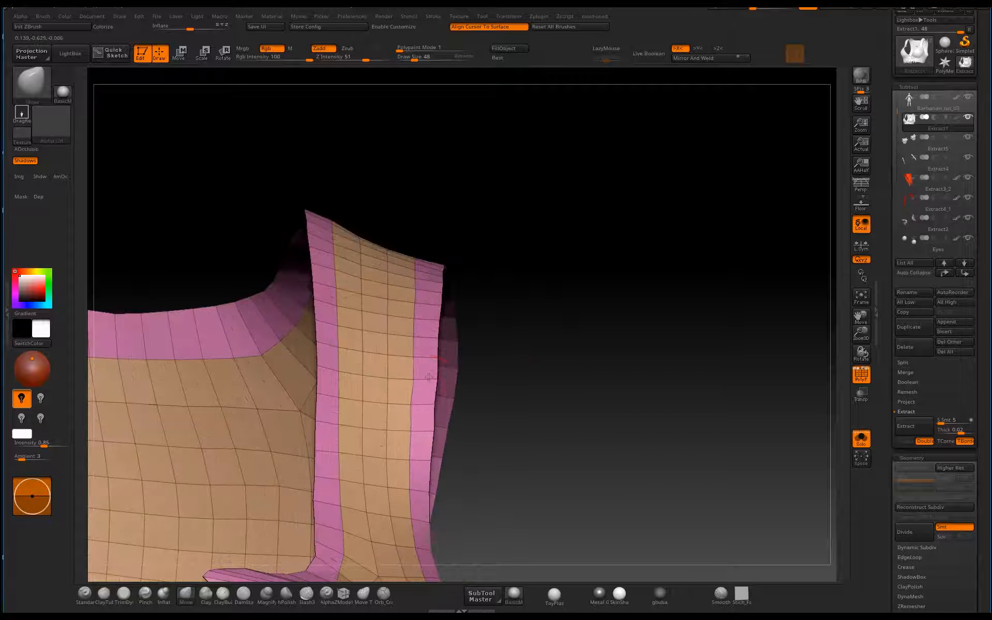
pyautogui.moveTo(405, 252); pyautogui.dragTo(347, 341)
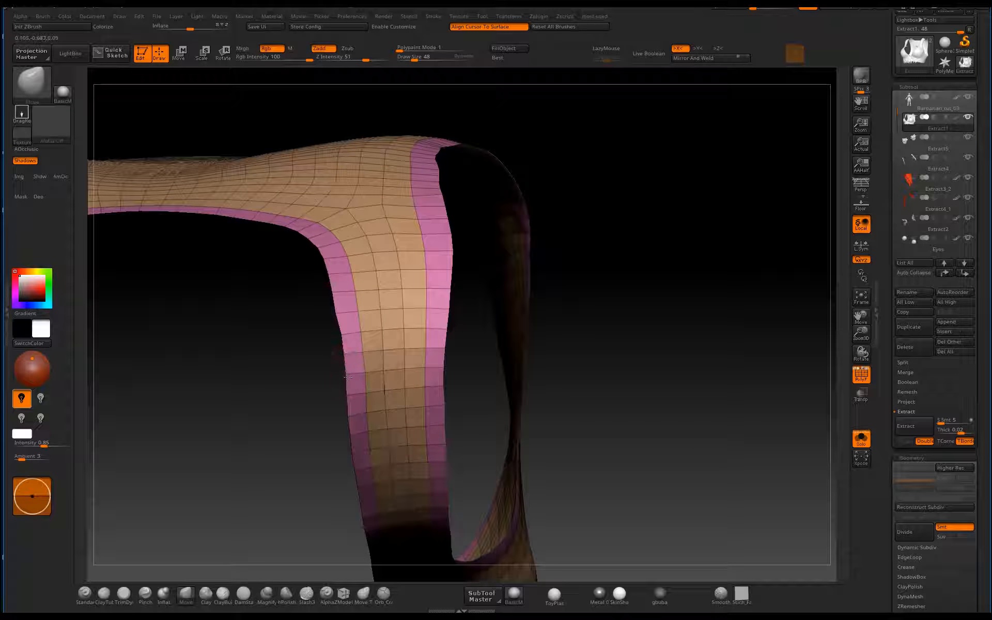
pyautogui.moveTo(339, 316)
pyautogui.mouseDown()
pyautogui.moveTo(284, 350)
pyautogui.moveTo(465, 270)
pyautogui.moveTo(456, 343)
pyautogui.moveTo(495, 418)
pyautogui.moveTo(341, 441)
pyautogui.moveTo(387, 435)
pyautogui.moveTo(356, 323)
pyautogui.mouseUp()
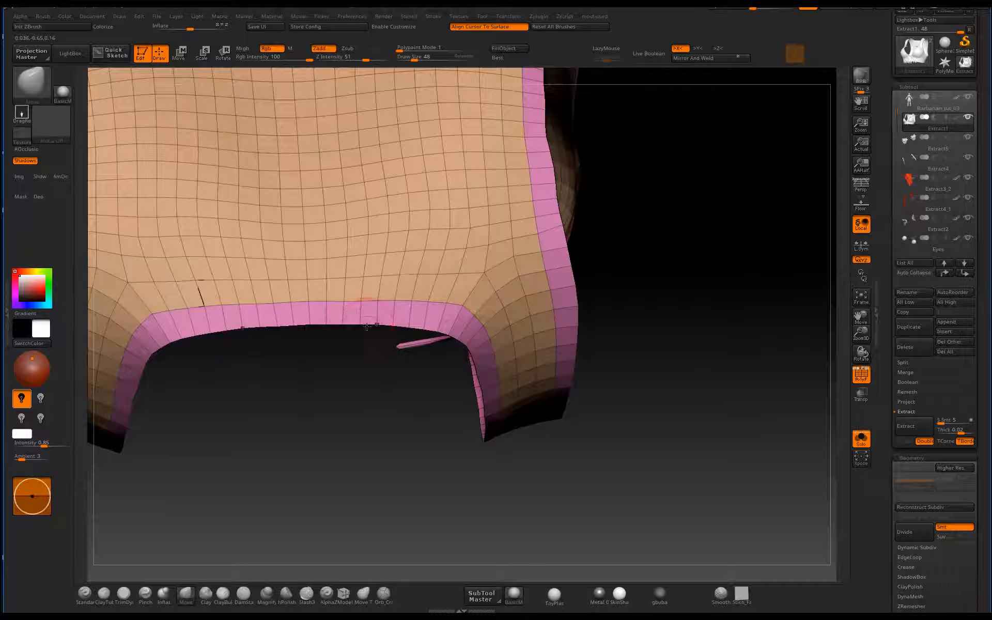
# - Smooth out the curve of the purple border along the back neckline and its corners with the Move brush
pyautogui.moveTo(463, 307); pyautogui.dragTo(455, 313)
pyautogui.moveTo(374, 396)
pyautogui.mouseDown()
pyautogui.moveTo(396, 392)
pyautogui.moveTo(448, 305)
pyautogui.mouseUp()
pyautogui.moveTo(405, 375); pyautogui.dragTo(458, 326)
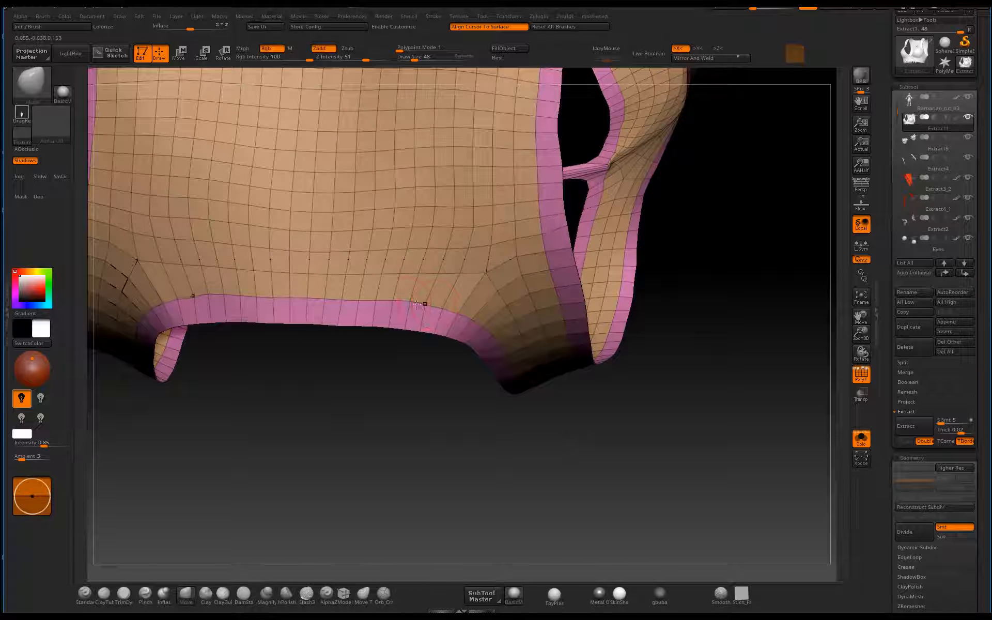
# - Set ZModeler's PolyGroup target to A Single Poly and return the remaining purple faces above the central teeth to the main polygroup
pyautogui.keyDown('alt'); pyautogui.moveTo(398, 402); pyautogui.dragTo(275, 261); pyautogui.keyUp('alt')
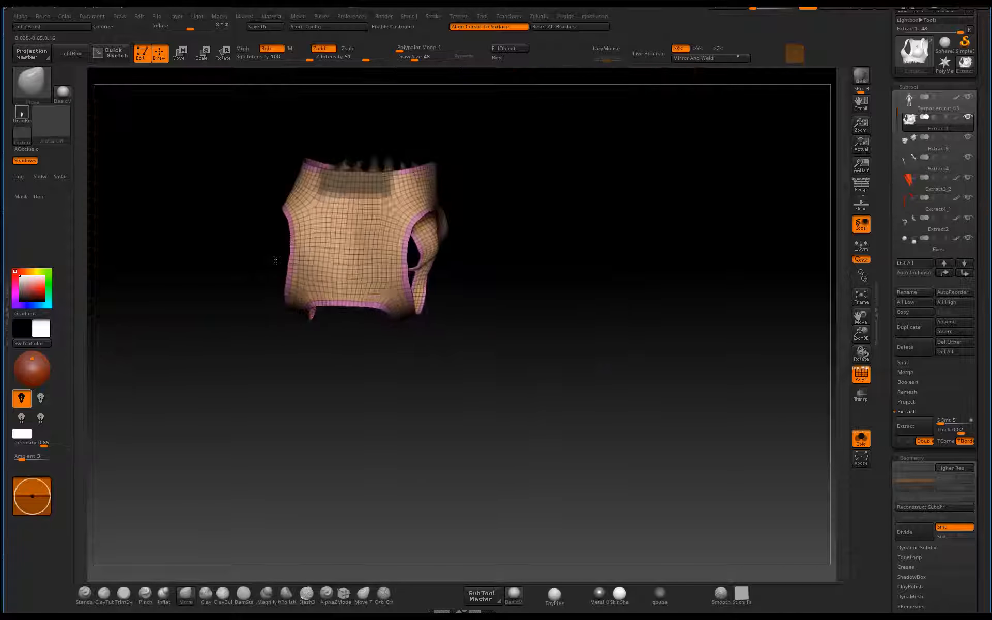
pyautogui.moveTo(478, 414); pyautogui.dragTo(511, 259)
pyautogui.moveTo(517, 372)
pyautogui.keyDown('alt'); pyautogui.mouseDown()
pyautogui.moveTo(645, 415)
pyautogui.moveTo(629, 312)
pyautogui.moveTo(632, 331)
pyautogui.mouseUp(); pyautogui.keyUp('alt')
pyautogui.keyDown('alt'); pyautogui.moveTo(423, 538); pyautogui.dragTo(552, 451); pyautogui.keyUp('alt')
pyautogui.keyDown('ctrl'); pyautogui.moveTo(545, 486); pyautogui.dragTo(519, 533); pyautogui.keyUp('ctrl')
pyautogui.moveTo(518, 527)
pyautogui.keyDown('alt'); pyautogui.mouseDown()
pyautogui.moveTo(531, 491)
pyautogui.moveTo(535, 527)
pyautogui.mouseUp(); pyautogui.keyUp('alt')
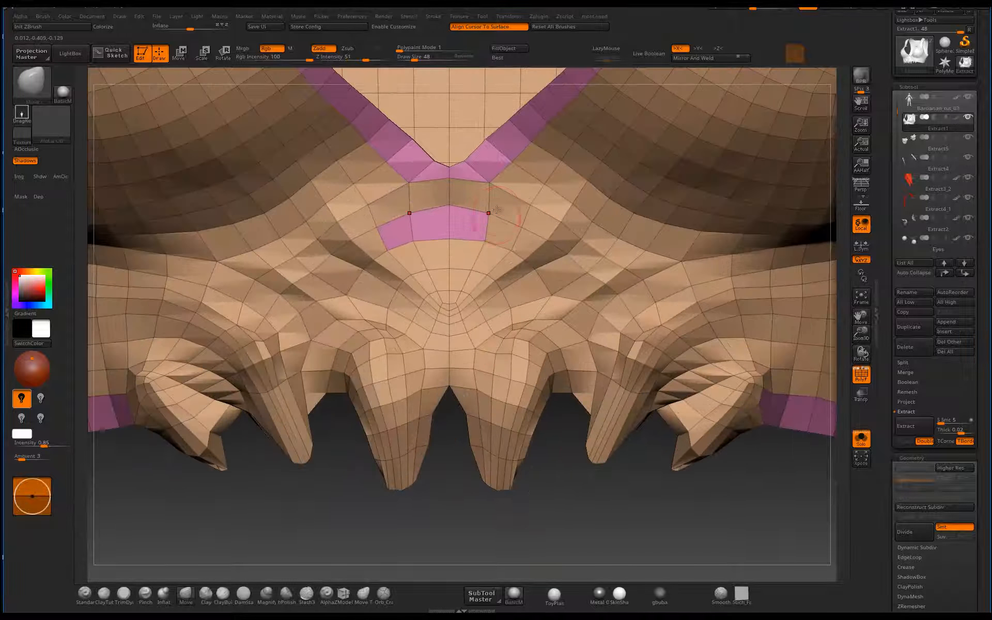
pyautogui.click(345, 595)
pyautogui.press('space')
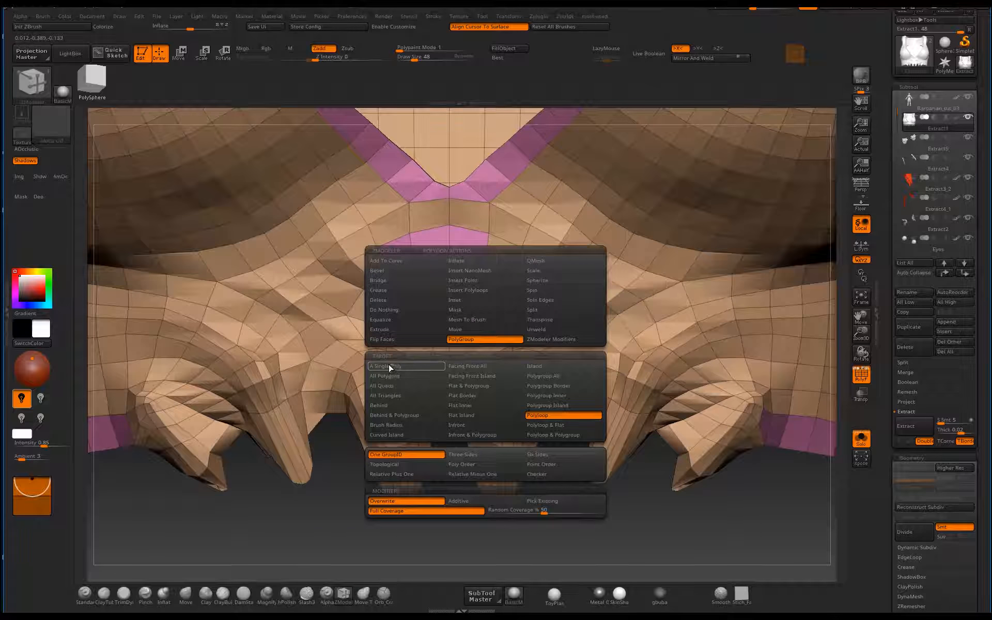
pyautogui.click(389, 366)
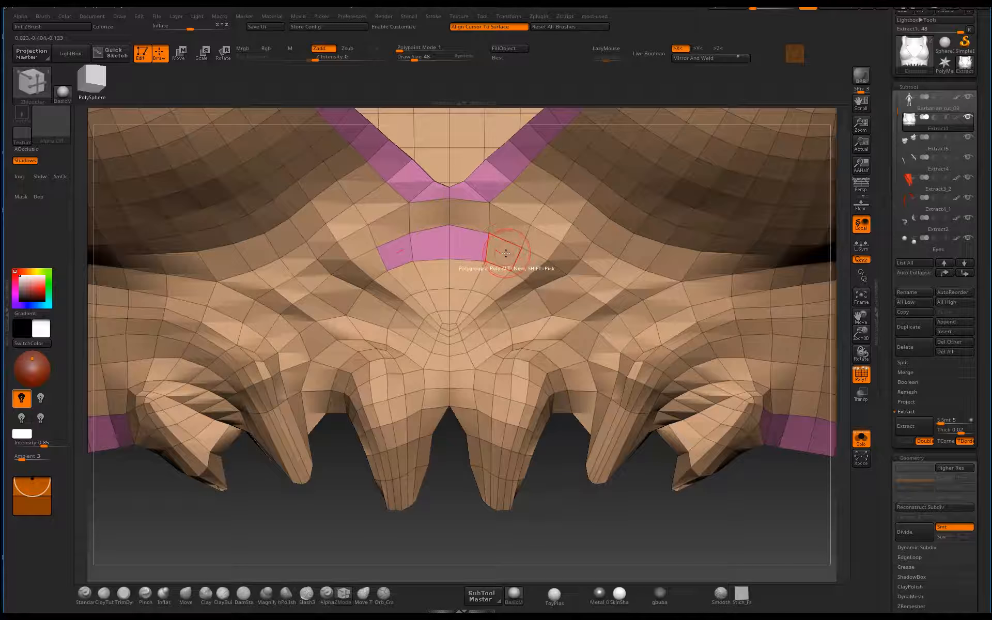
pyautogui.hotkey('ctrl', 'z')
pyautogui.hotkey('ctrl', 'z')
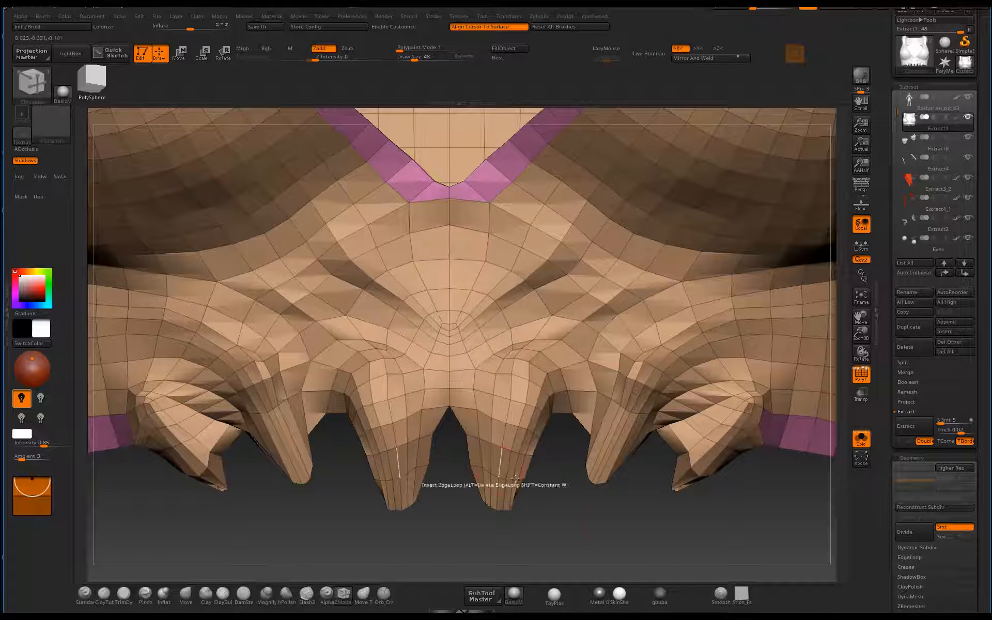
pyautogui.keyDown('alt'); pyautogui.moveTo(557, 508); pyautogui.dragTo(585, 328); pyautogui.keyUp('alt')
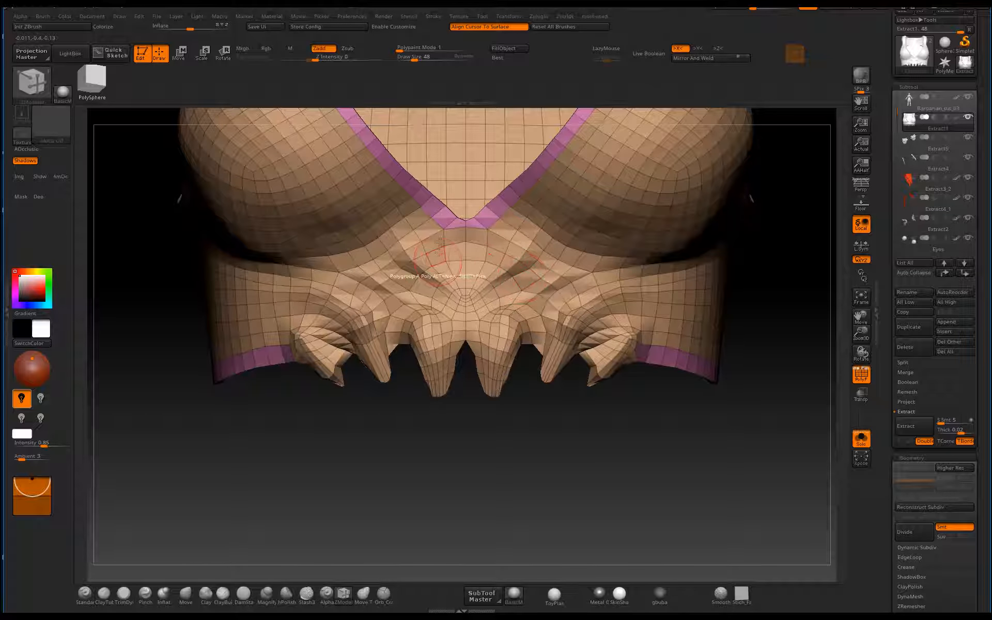
# - Pull the centre of the front neckline's border down into an even V-shaped corner with the Move brush
pyautogui.moveTo(536, 439)
pyautogui.mouseDown()
pyautogui.moveTo(510, 466)
pyautogui.moveTo(562, 520)
pyautogui.mouseUp()
pyautogui.press('b')
pyautogui.press('m')
pyautogui.press('v')
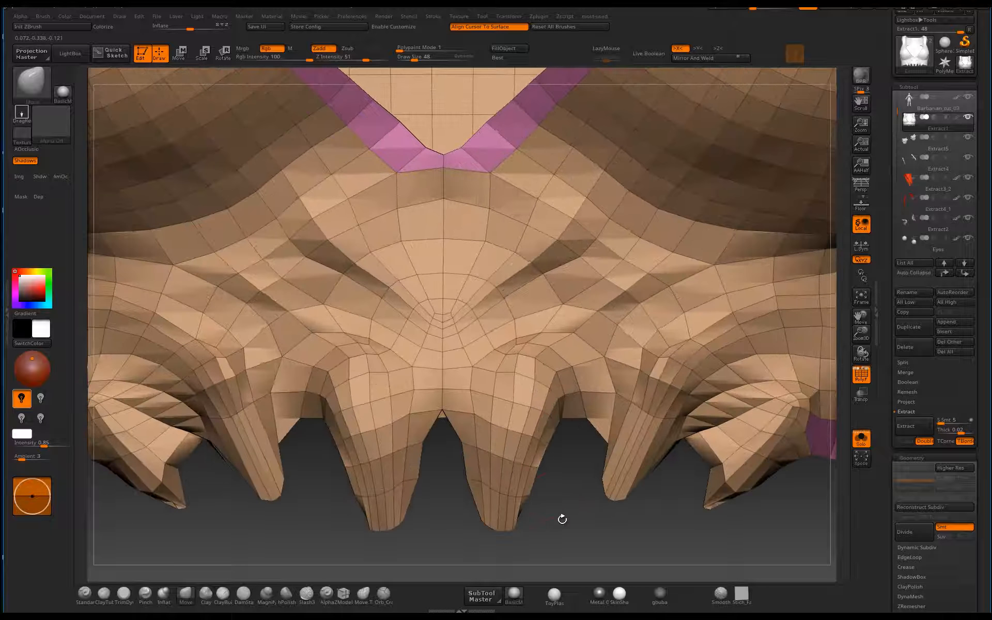
pyautogui.moveTo(450, 172); pyautogui.dragTo(439, 236)
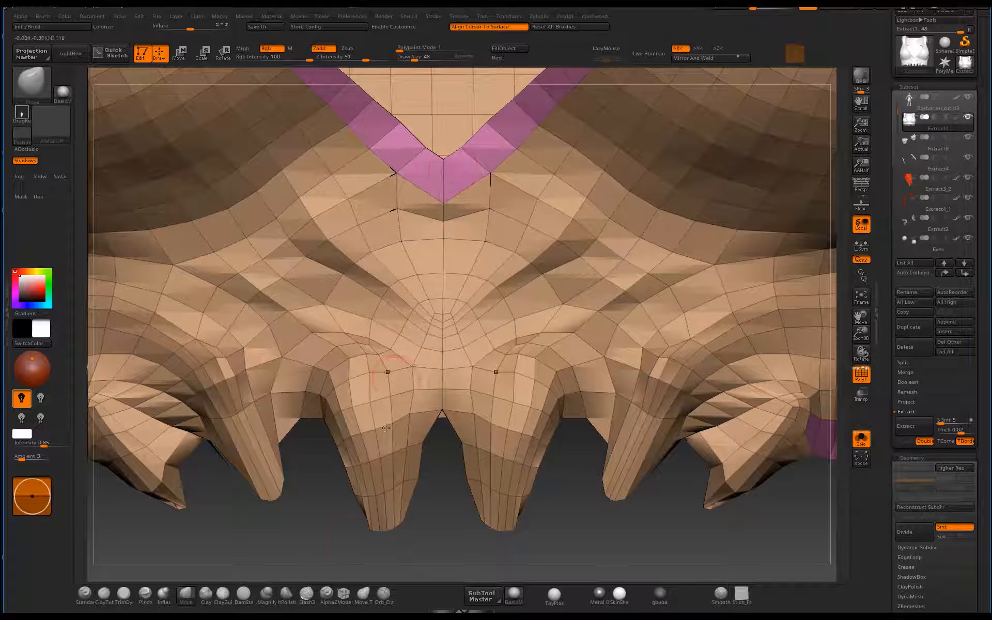
pyautogui.click(345, 591)
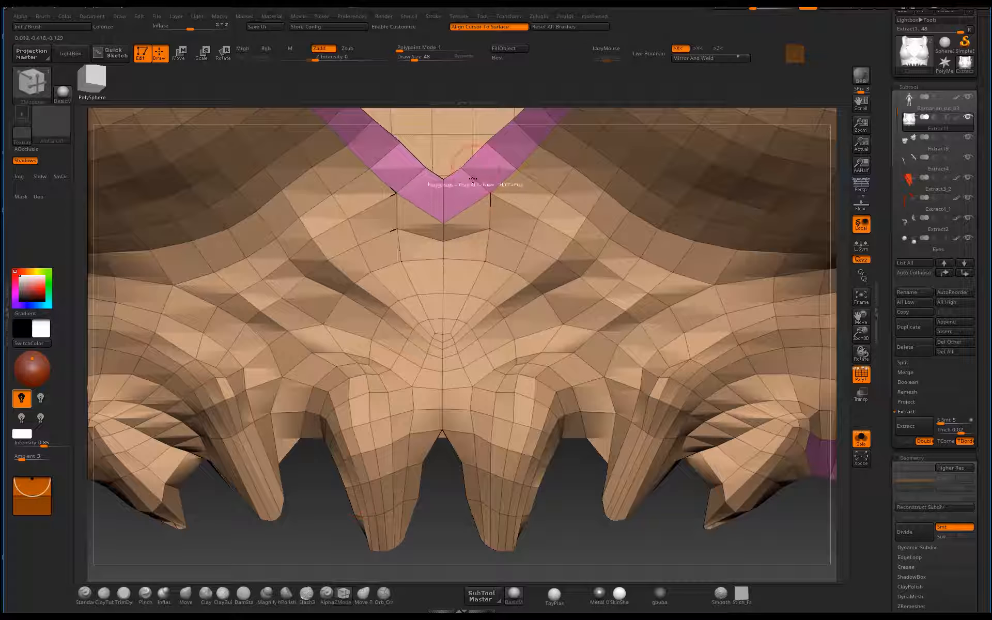
pyautogui.click(458, 195)
pyautogui.hotkey('ctrl', 'z')
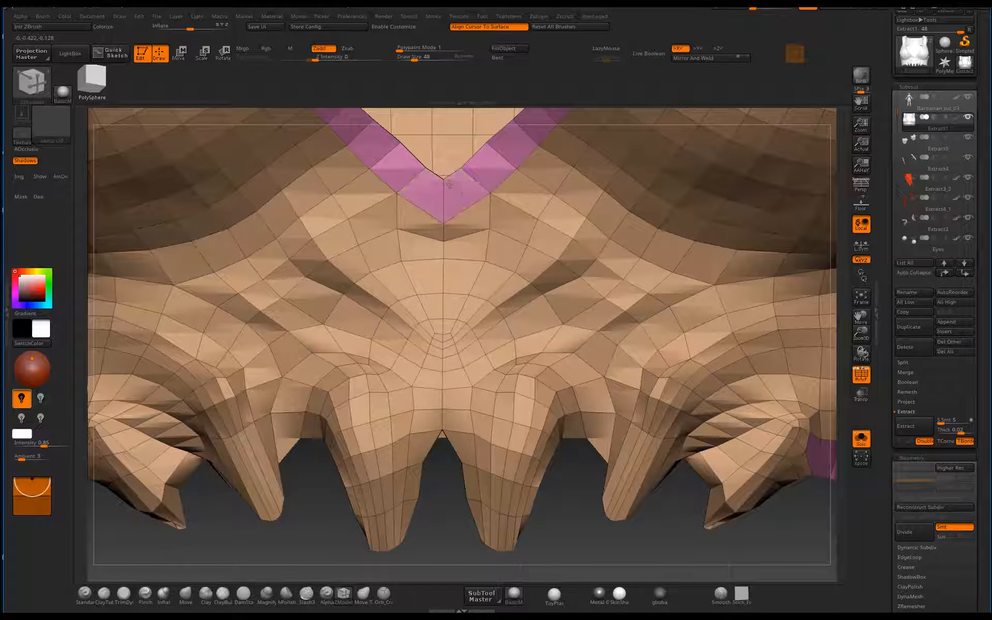
# - Set ZModeler's polygon action to Delete with the Polyloop target and cut the mesh open with one loop at the sides and one across the straps
pyautogui.keyDown('alt'); pyautogui.moveTo(596, 561); pyautogui.dragTo(482, 291); pyautogui.keyUp('alt')
pyautogui.moveTo(731, 332)
pyautogui.mouseDown()
pyautogui.moveTo(666, 345)
pyautogui.moveTo(627, 405)
pyautogui.moveTo(627, 436)
pyautogui.moveTo(630, 320)
pyautogui.moveTo(667, 350)
pyautogui.moveTo(713, 457)
pyautogui.moveTo(610, 472)
pyautogui.moveTo(569, 497)
pyautogui.mouseUp()
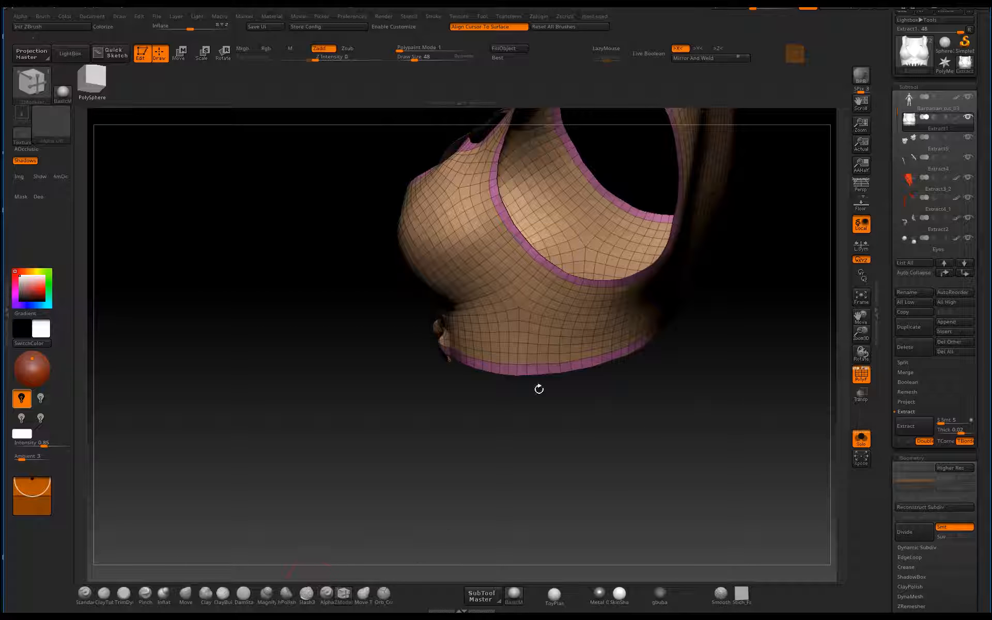
pyautogui.moveTo(539, 388)
pyautogui.mouseDown()
pyautogui.moveTo(610, 467)
pyautogui.moveTo(647, 416)
pyautogui.moveTo(531, 470)
pyautogui.moveTo(556, 491)
pyautogui.mouseUp()
pyautogui.press('space')
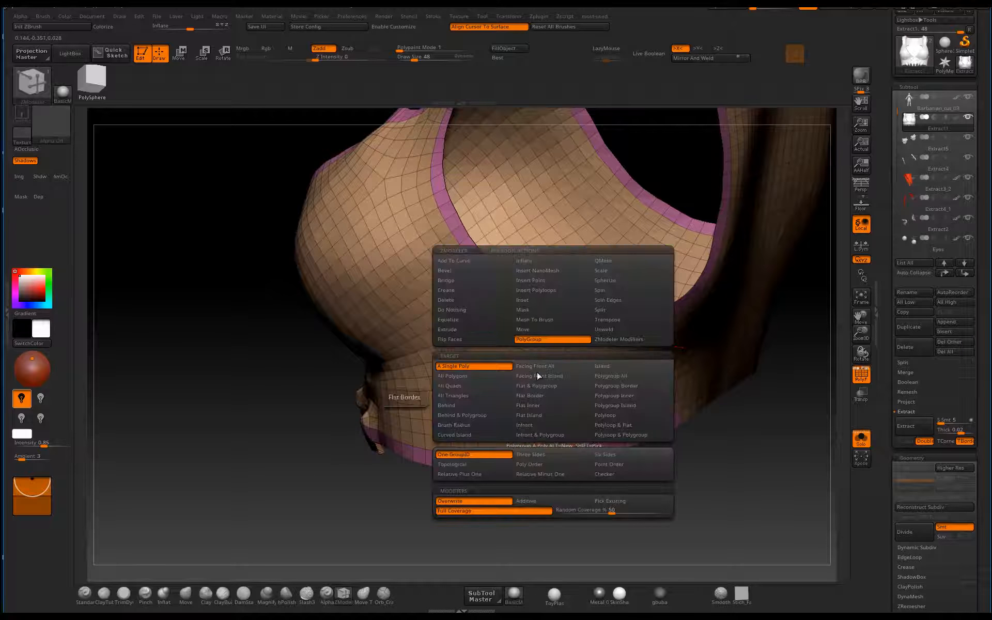
pyautogui.click(447, 299)
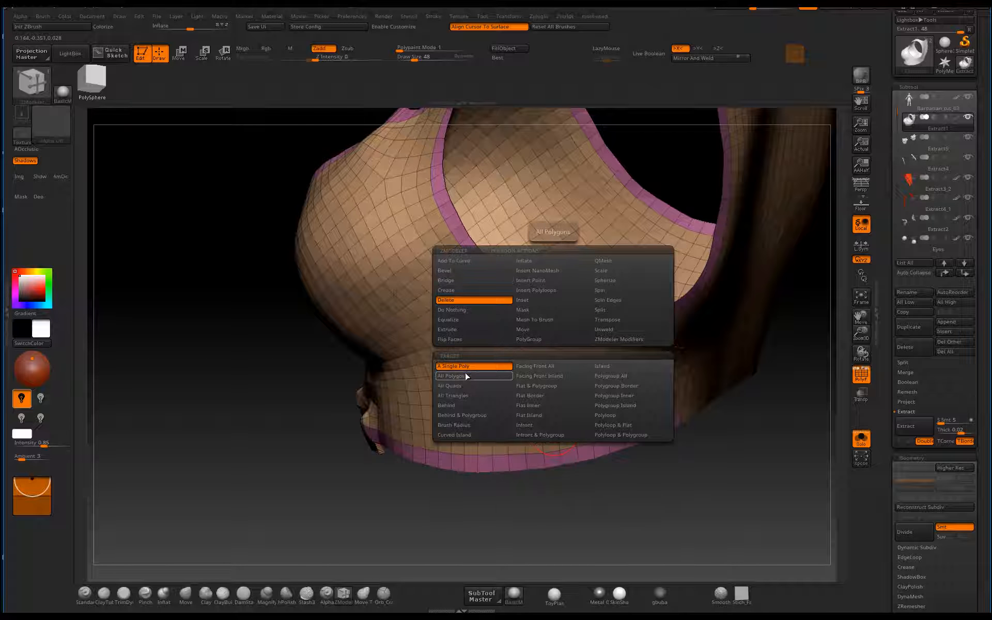
pyautogui.click(625, 416)
pyautogui.keyDown('alt'); pyautogui.moveTo(673, 478); pyautogui.dragTo(758, 303); pyautogui.keyUp('alt')
pyautogui.click(553, 456)
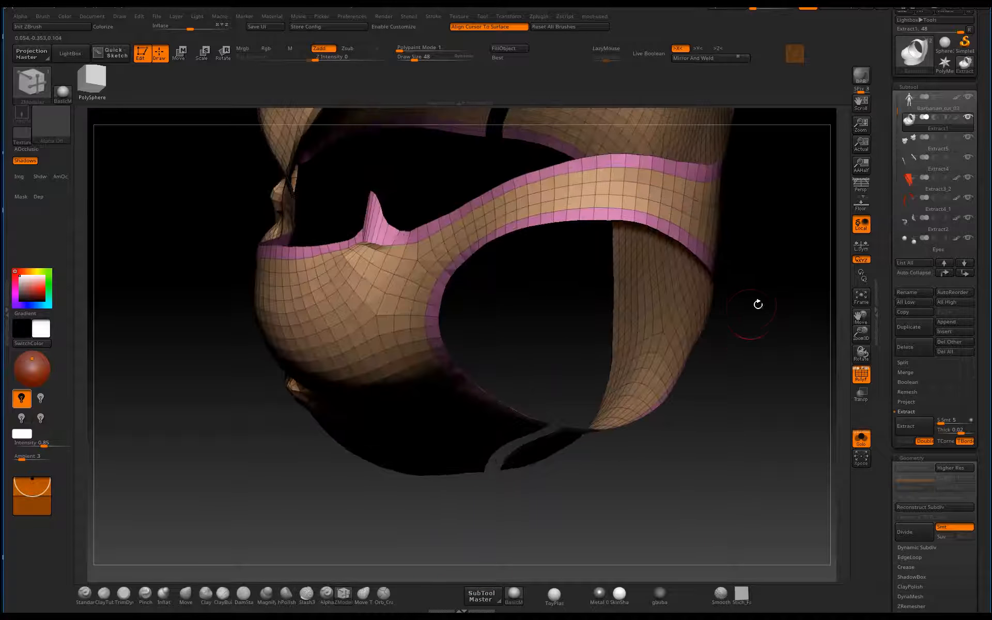
pyautogui.keyDown('alt'); pyautogui.moveTo(739, 360); pyautogui.dragTo(692, 483); pyautogui.keyUp('alt')
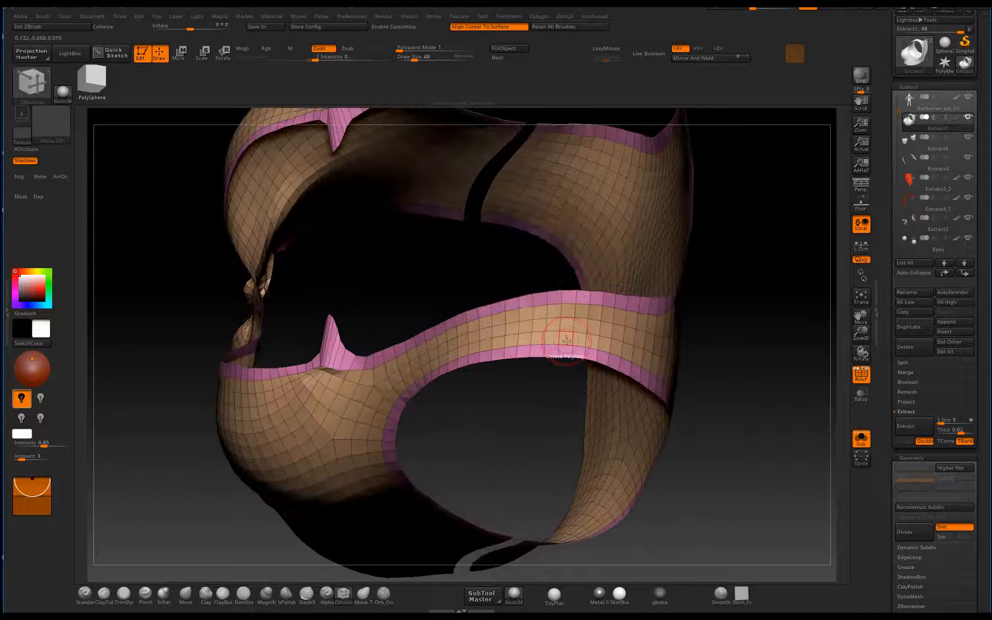
pyautogui.moveTo(771, 381)
pyautogui.mouseDown()
pyautogui.moveTo(680, 399)
pyautogui.moveTo(676, 274)
pyautogui.moveTo(700, 351)
pyautogui.moveTo(677, 432)
pyautogui.moveTo(660, 412)
pyautogui.mouseUp()
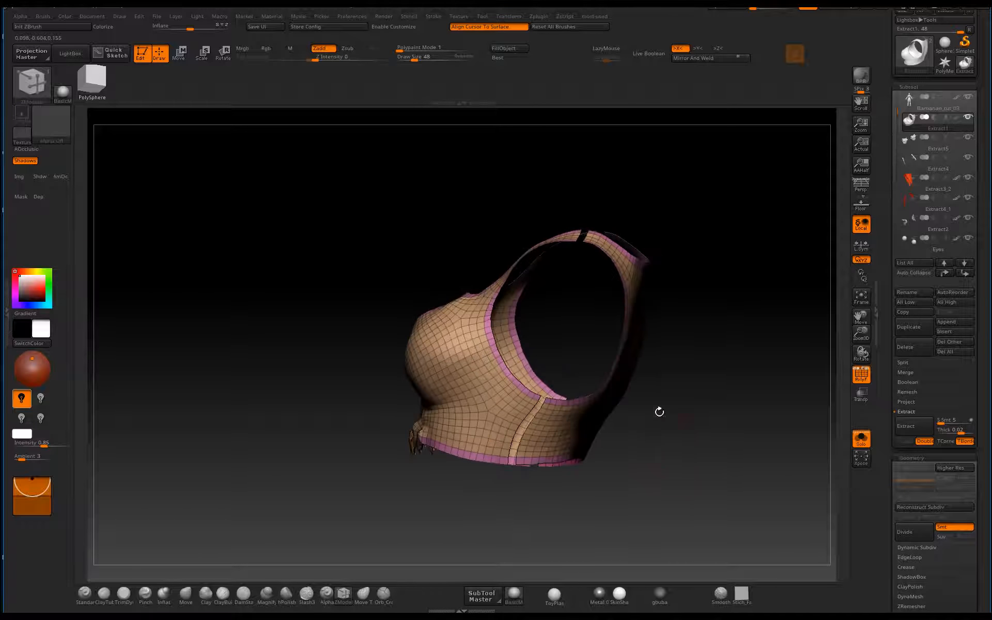
# - Narrow the open side gap by moving its edges closer together with the Move brush at Draw Size 100
pyautogui.press('b')
pyautogui.press('m')
pyautogui.press('v')
pyautogui.moveTo(520, 480); pyautogui.dragTo(518, 394)
pyautogui.keyDown('ctrl'); pyautogui.moveTo(526, 386); pyautogui.dragTo(540, 440, button='right'); pyautogui.keyUp('ctrl')
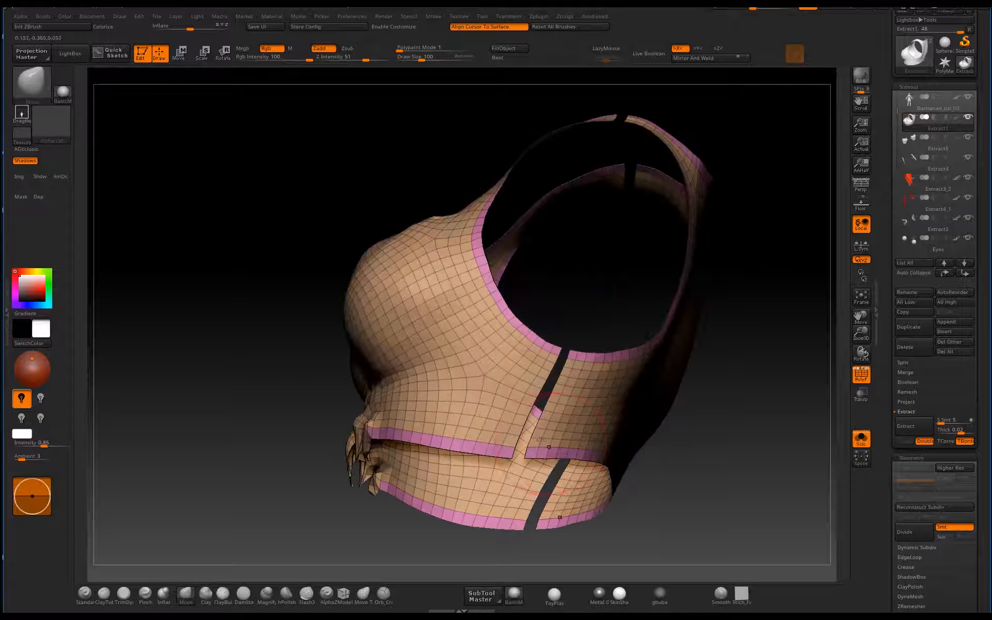
pyautogui.moveTo(515, 416); pyautogui.dragTo(519, 415)
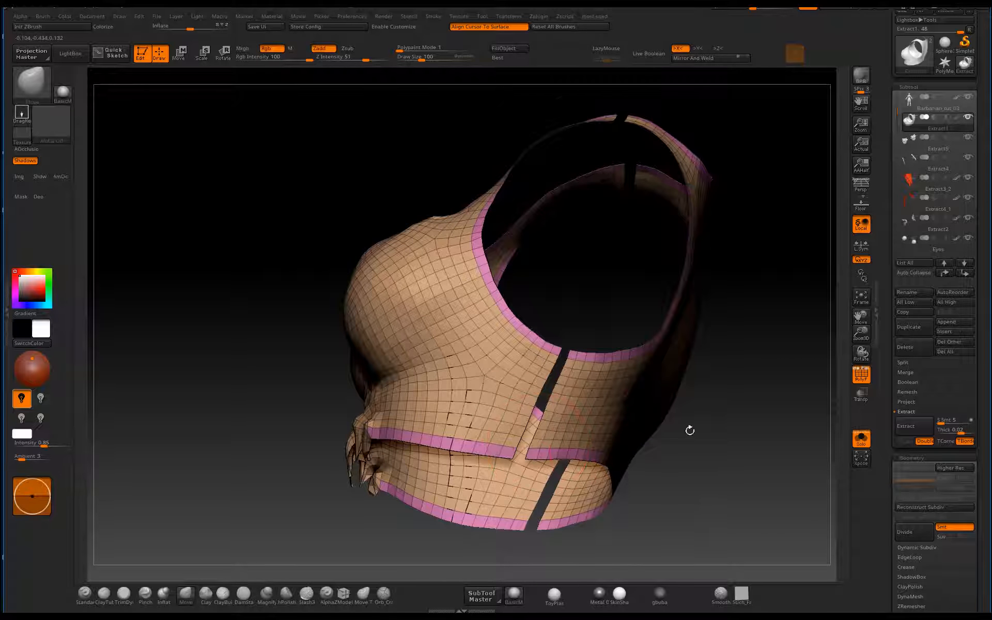
pyautogui.moveTo(690, 431)
pyautogui.keyDown('alt'); pyautogui.mouseDown()
pyautogui.moveTo(688, 412)
pyautogui.moveTo(687, 421)
pyautogui.mouseUp(); pyautogui.keyUp('alt')
pyautogui.moveTo(529, 351); pyautogui.dragTo(525, 354)
pyautogui.moveTo(692, 435); pyautogui.dragTo(789, 458)
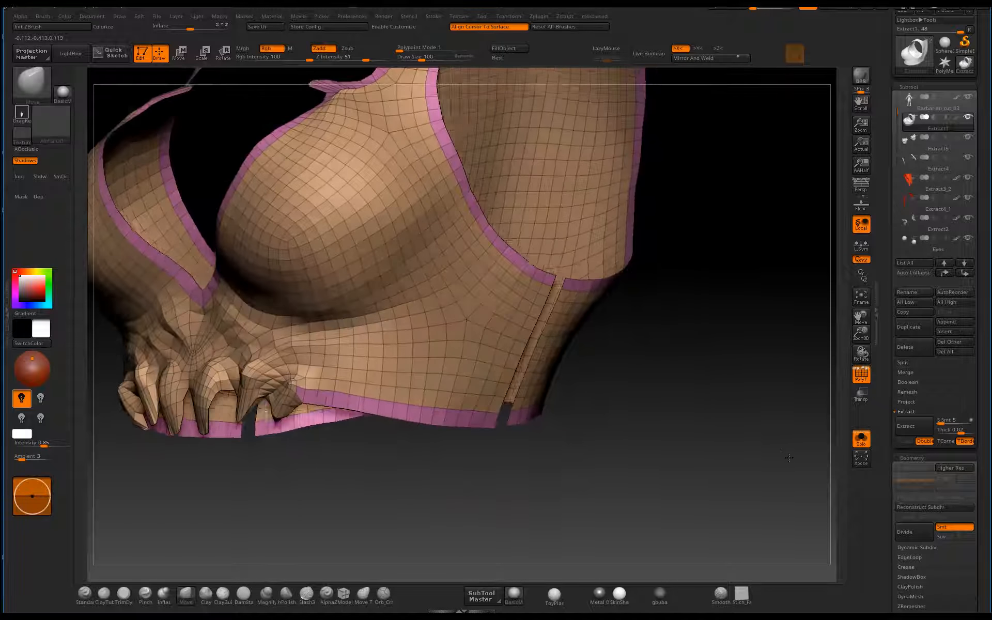
pyautogui.moveTo(721, 413); pyautogui.dragTo(634, 378)
pyautogui.moveTo(561, 347); pyautogui.dragTo(555, 347)
pyautogui.keyDown('alt'); pyautogui.moveTo(662, 389); pyautogui.dragTo(617, 483); pyautogui.keyUp('alt')
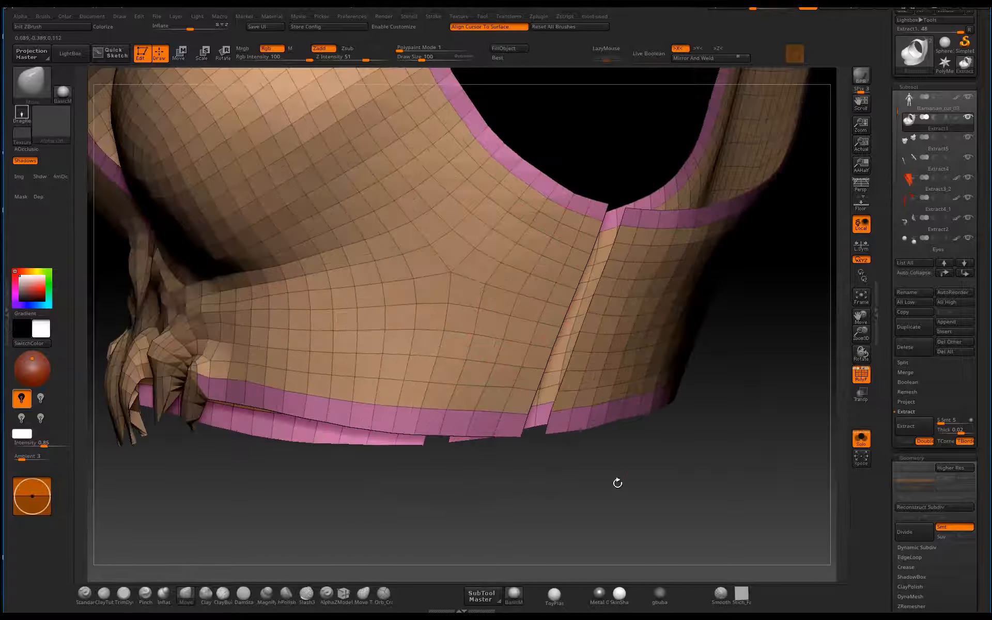
# - Set ZModeler to PolyGroup with the Polyloop target and give the edge loops along the side and strap cuts the purple border polygroup
pyautogui.click(344, 593)
pyautogui.press('space')
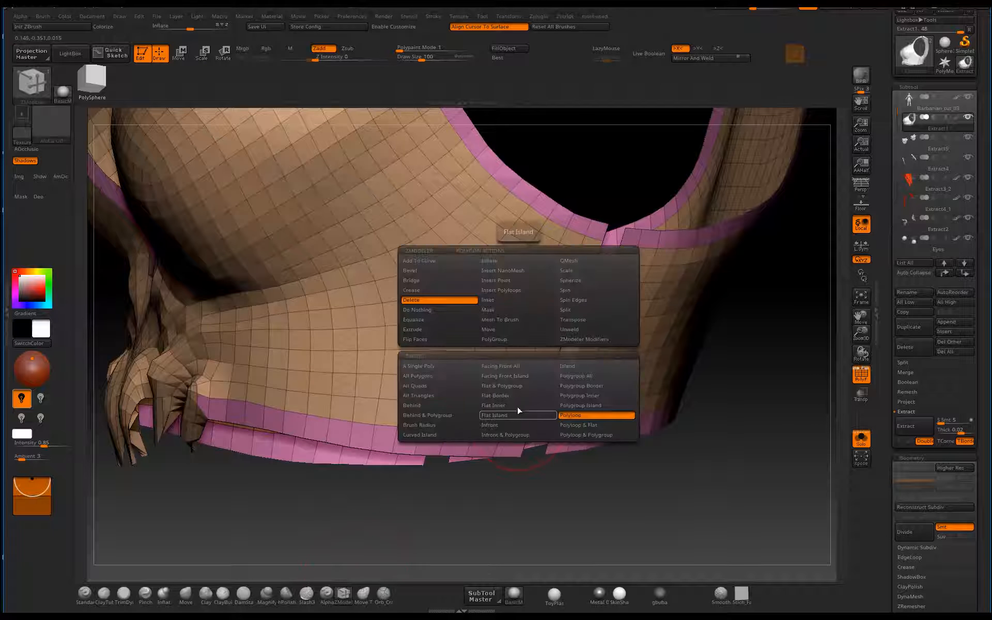
pyautogui.click(497, 339)
pyautogui.click(563, 415)
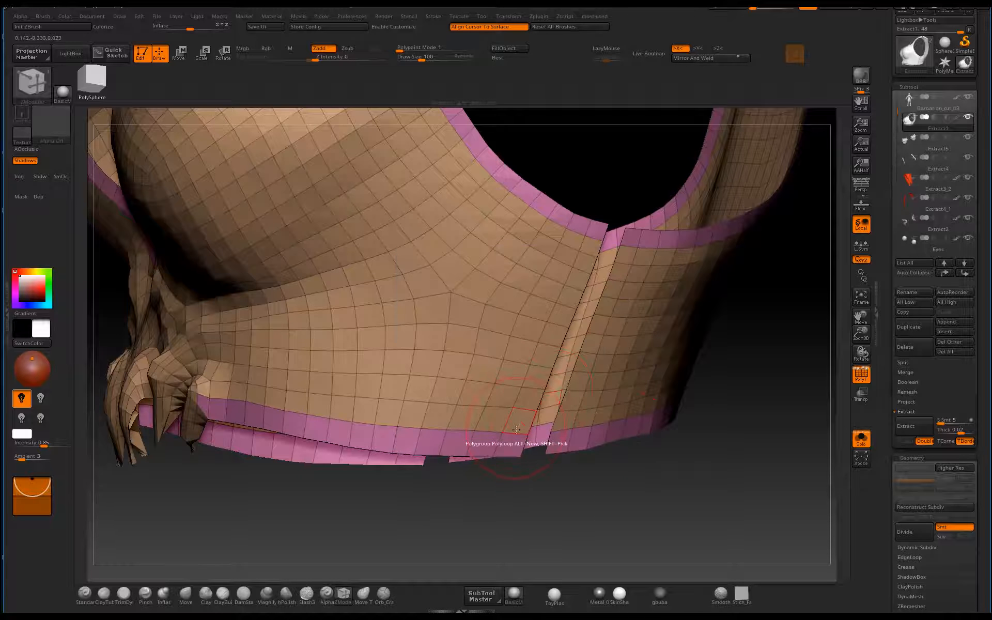
pyautogui.click(516, 429)
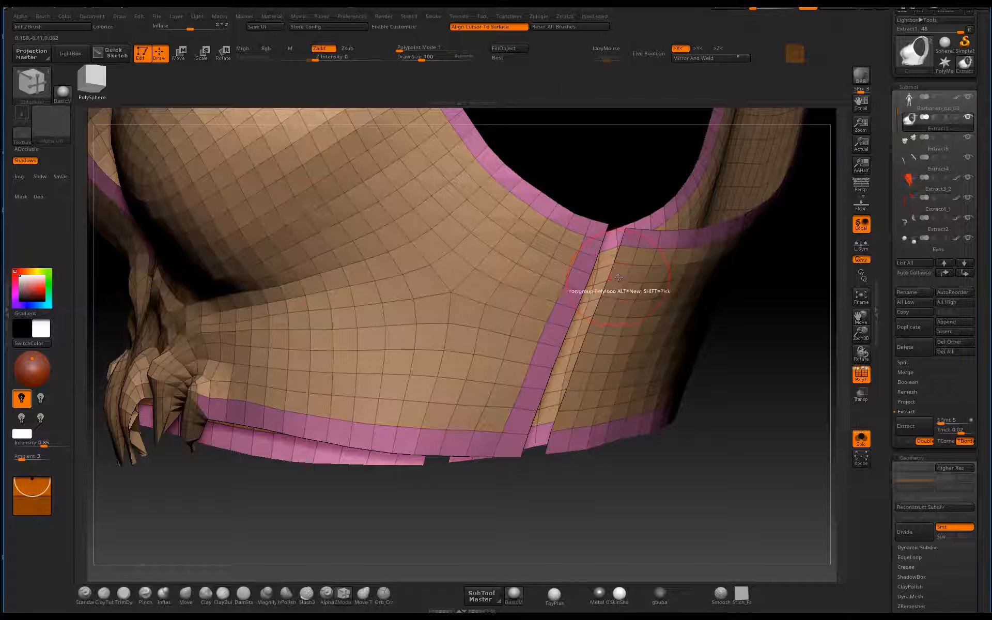
pyautogui.moveTo(677, 305)
pyautogui.mouseDown()
pyautogui.moveTo(725, 420)
pyautogui.moveTo(682, 290)
pyautogui.mouseUp()
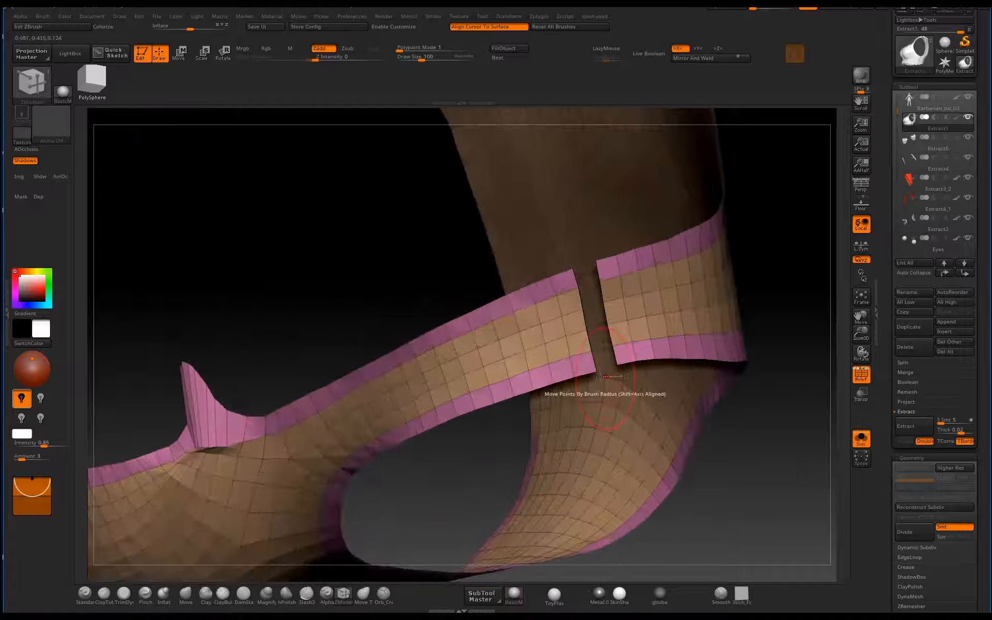
pyautogui.click(580, 347)
pyautogui.click(622, 335)
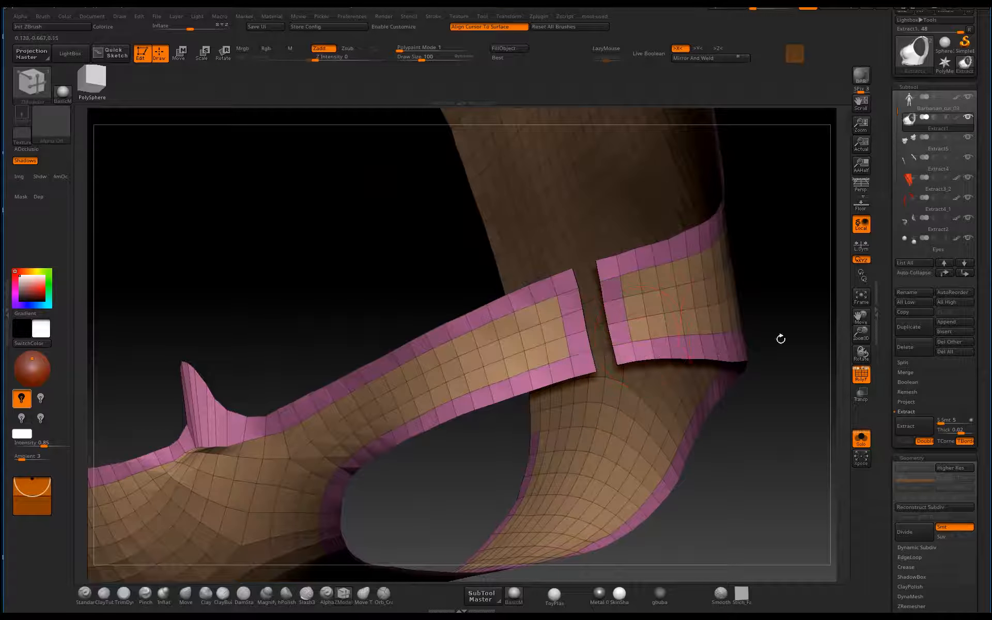
# - Turn off Solo and adjust the armour mesh around the underside of the cup against the sculpted armour with the Move brush
pyautogui.keyDown('alt'); pyautogui.moveTo(780, 339); pyautogui.dragTo(748, 410); pyautogui.keyUp('alt')
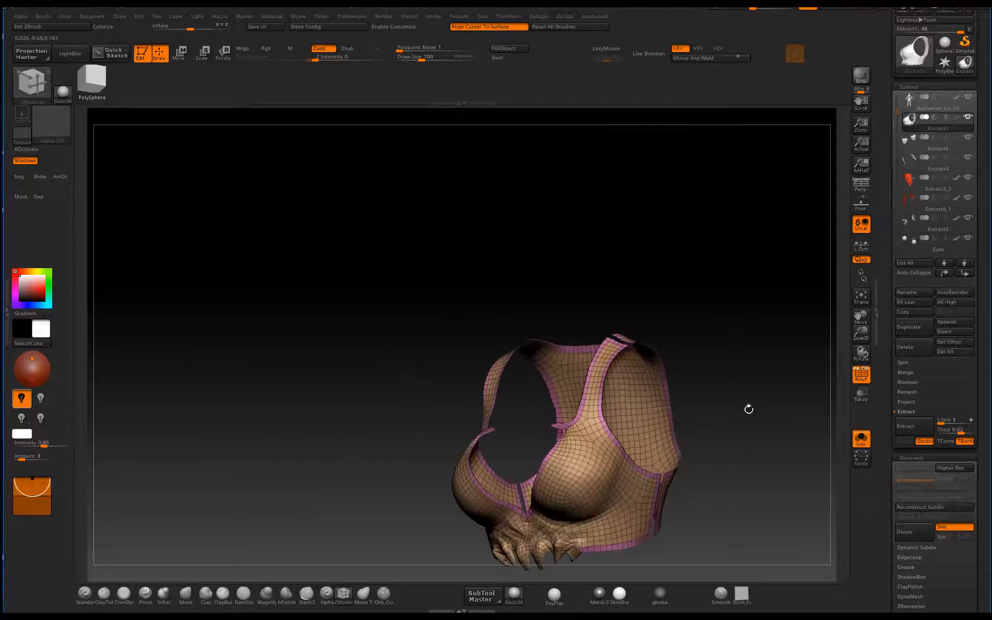
pyautogui.moveTo(737, 472)
pyautogui.keyDown('alt'); pyautogui.mouseDown()
pyautogui.moveTo(704, 271)
pyautogui.moveTo(707, 397)
pyautogui.moveTo(691, 434)
pyautogui.moveTo(629, 449)
pyautogui.moveTo(679, 412)
pyautogui.moveTo(713, 532)
pyautogui.mouseUp(); pyautogui.keyUp('alt')
pyautogui.moveTo(783, 507)
pyautogui.keyDown('alt'); pyautogui.mouseDown()
pyautogui.moveTo(766, 447)
pyautogui.moveTo(783, 470)
pyautogui.mouseUp(); pyautogui.keyUp('alt')
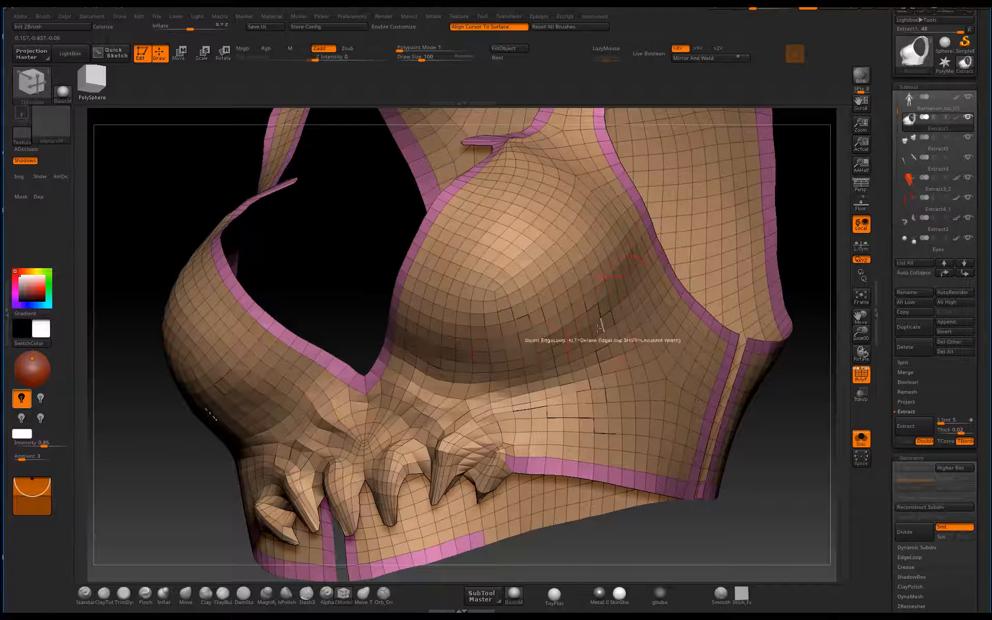
pyautogui.moveTo(751, 461)
pyautogui.keyDown('alt'); pyautogui.mouseDown()
pyautogui.moveTo(719, 425)
pyautogui.moveTo(718, 448)
pyautogui.mouseUp(); pyautogui.keyUp('alt')
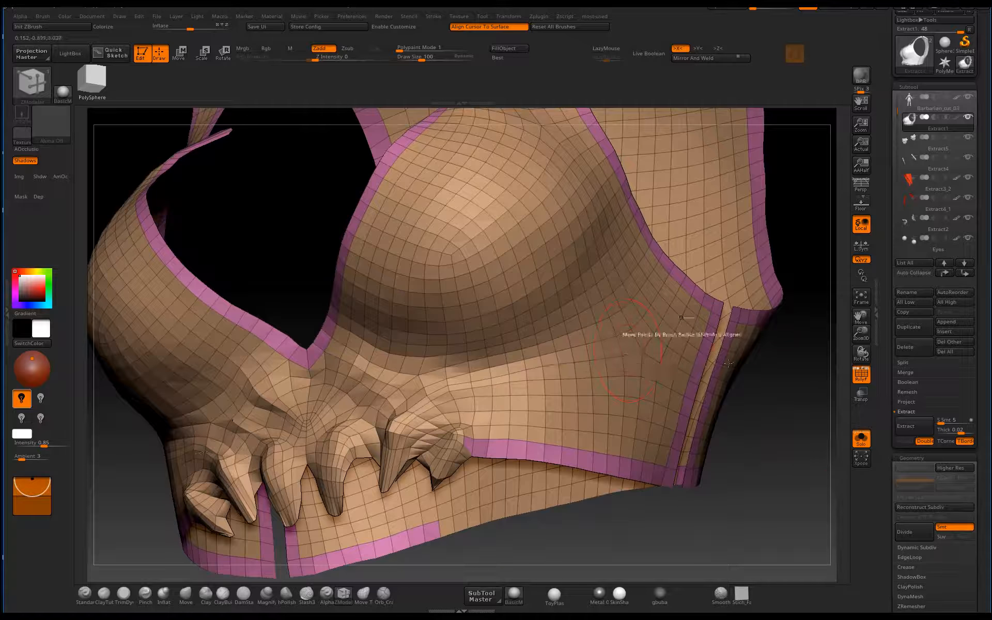
pyautogui.click(862, 449)
pyautogui.moveTo(718, 526); pyautogui.dragTo(755, 542)
pyautogui.press('b')
pyautogui.press('m')
pyautogui.press('v')
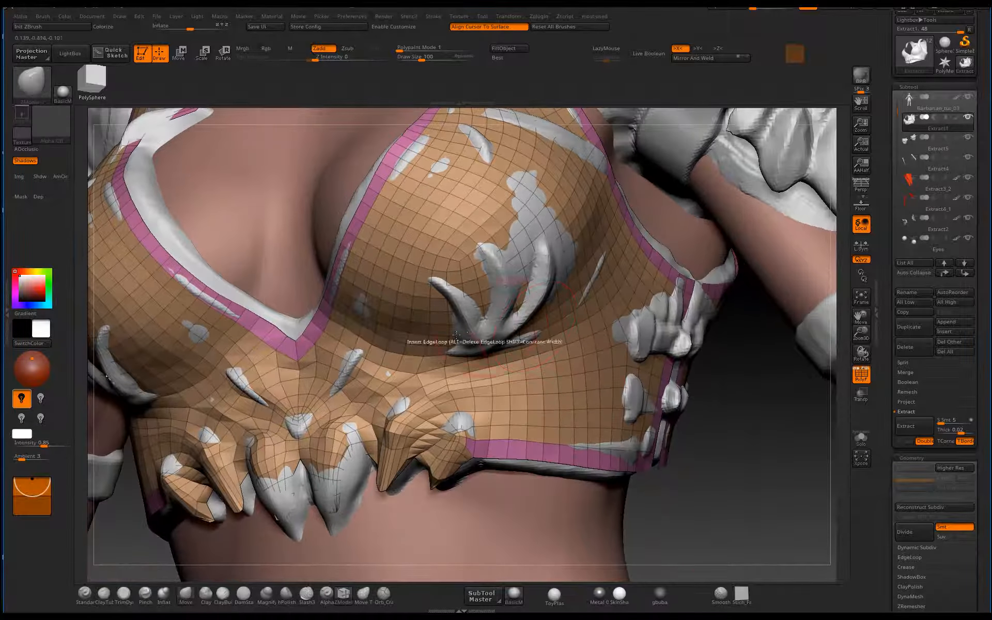
pyautogui.moveTo(407, 337); pyautogui.dragTo(401, 329)
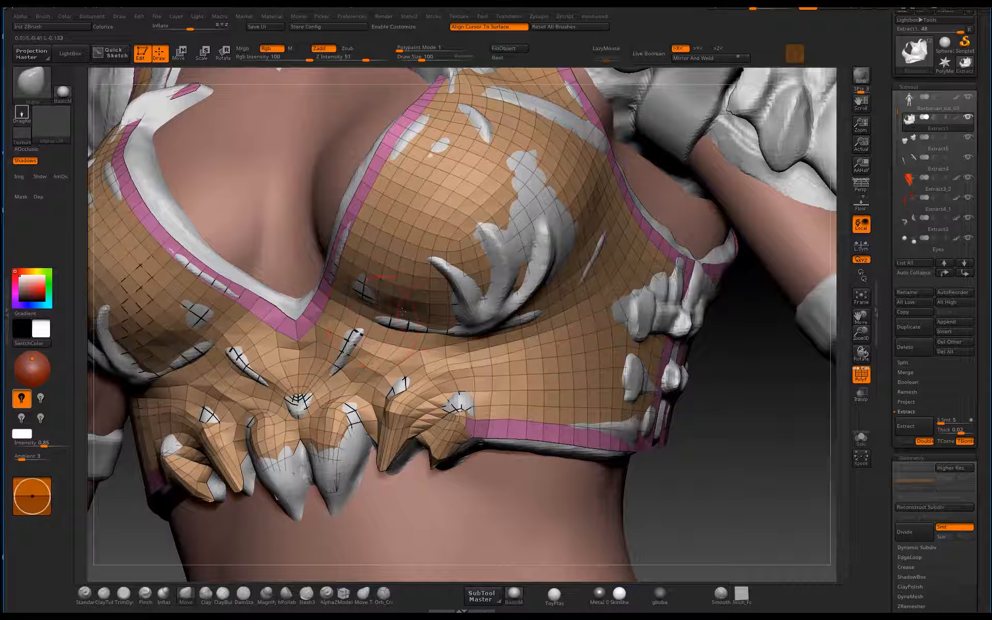
pyautogui.moveTo(501, 325); pyautogui.dragTo(555, 286)
pyautogui.moveTo(596, 250); pyautogui.dragTo(599, 247)
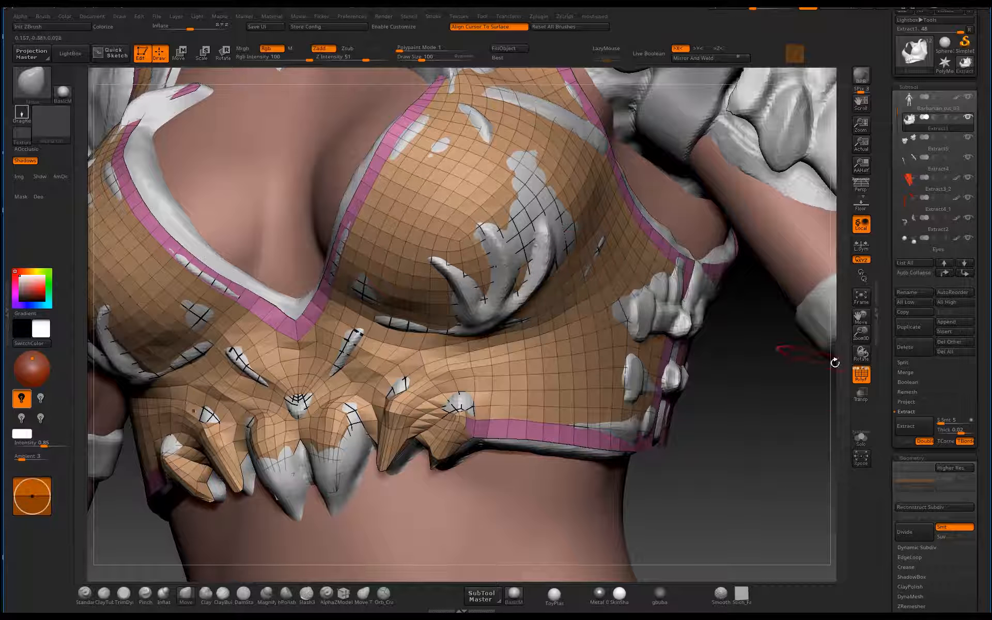
# - Check the armour's fit without the wireframe, and smooth the isolated mesh along the cup's underside
pyautogui.click(860, 377)
pyautogui.moveTo(743, 407); pyautogui.dragTo(771, 392)
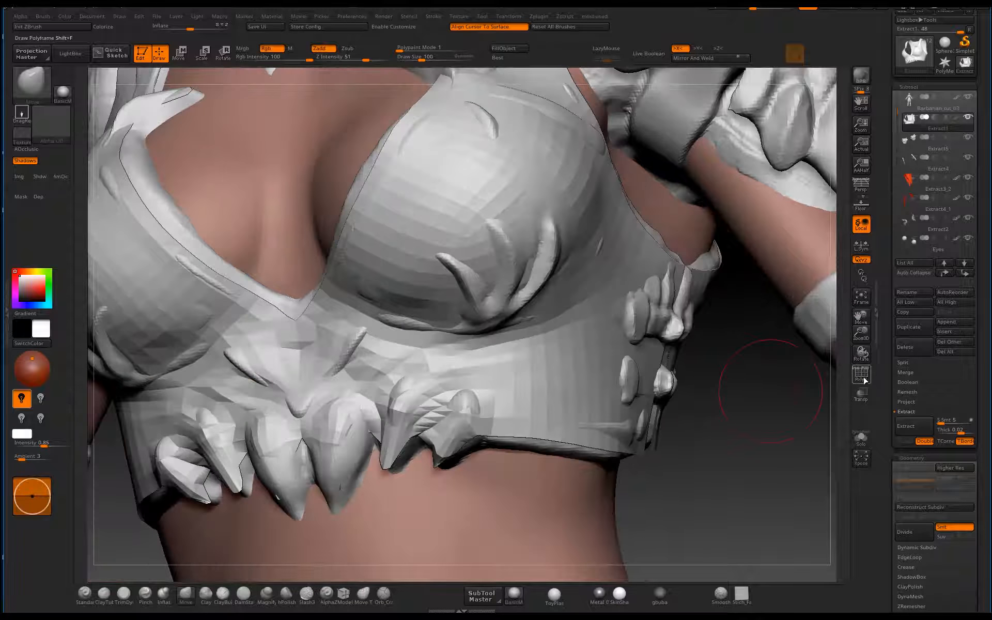
pyautogui.click(864, 376)
pyautogui.click(861, 439)
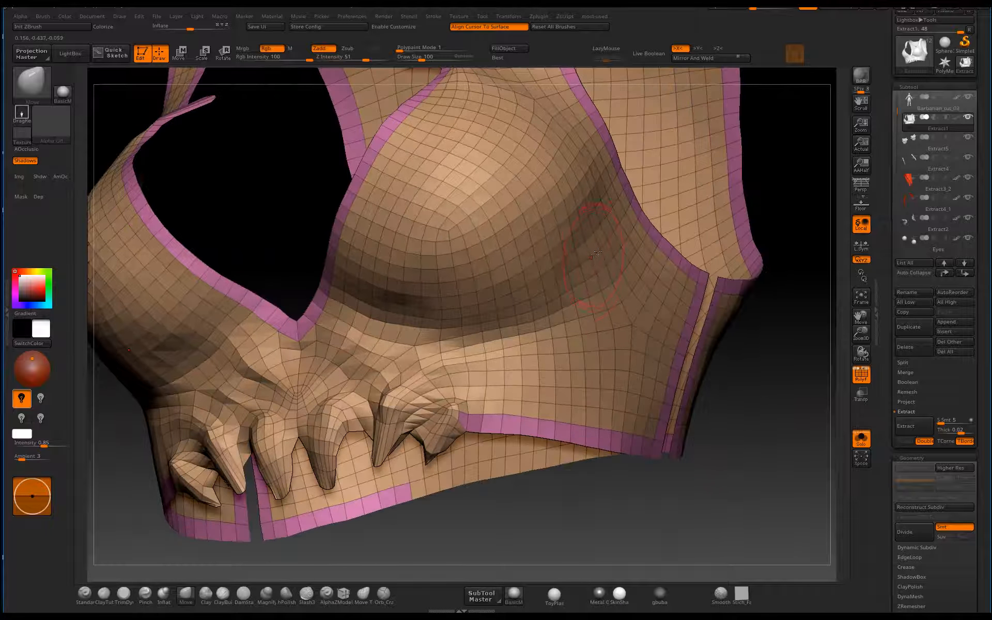
pyautogui.moveTo(597, 252)
pyautogui.keyDown('shift'); pyautogui.mouseDown()
pyautogui.moveTo(594, 212)
pyautogui.moveTo(537, 227)
pyautogui.moveTo(414, 301)
pyautogui.mouseUp(); pyautogui.keyUp('shift')
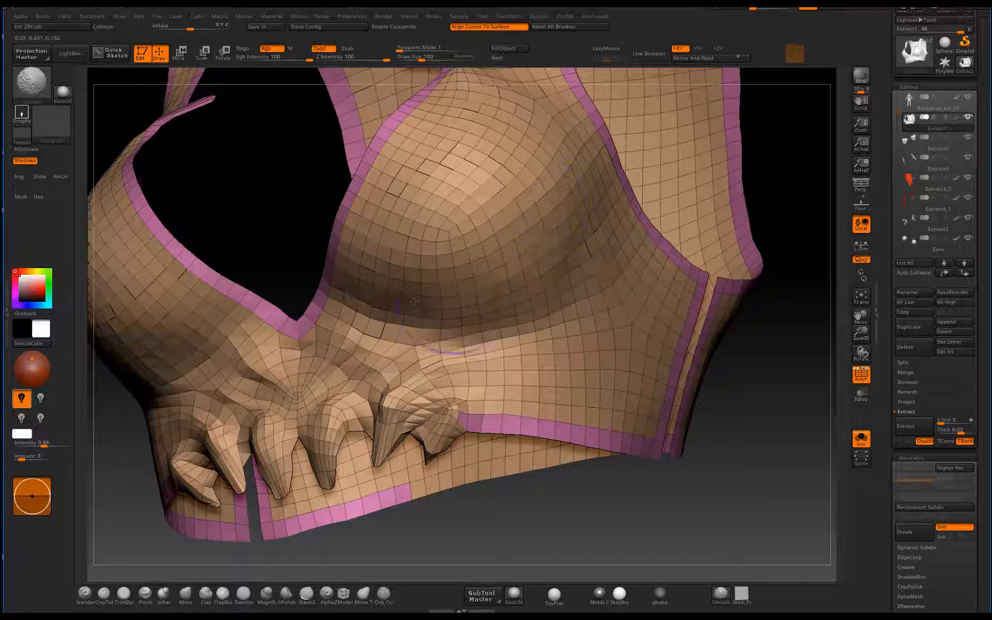
pyautogui.moveTo(422, 225)
pyautogui.keyDown('shift'); pyautogui.mouseDown()
pyautogui.moveTo(515, 309)
pyautogui.moveTo(473, 331)
pyautogui.moveTo(356, 296)
pyautogui.mouseUp(); pyautogui.keyUp('shift')
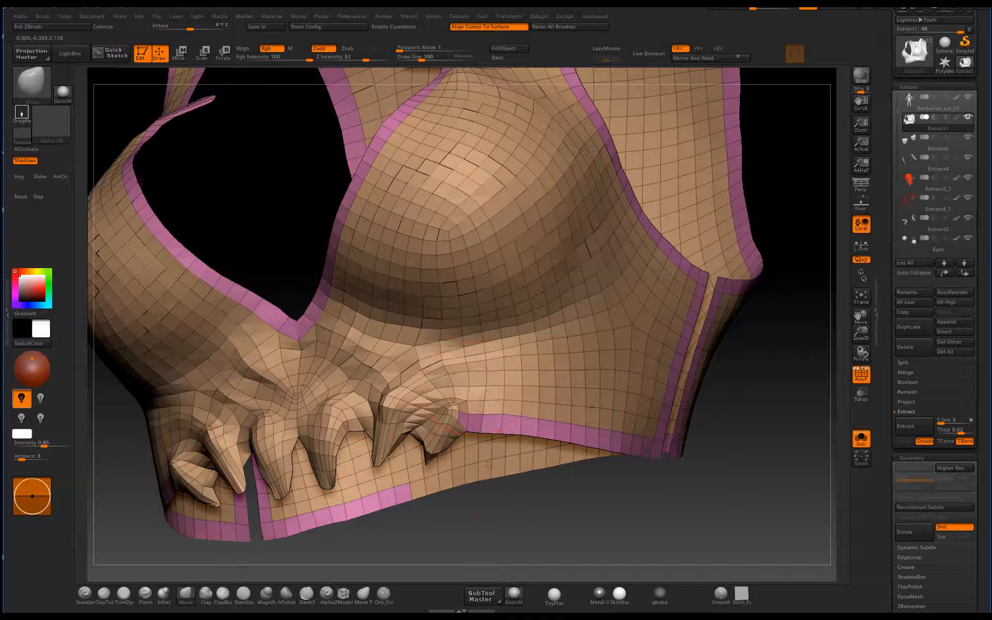
# - Assign the face loop beneath each cup to the purple border polygroup and refine its curve with the Move and Smooth brushes
pyautogui.click(344, 593)
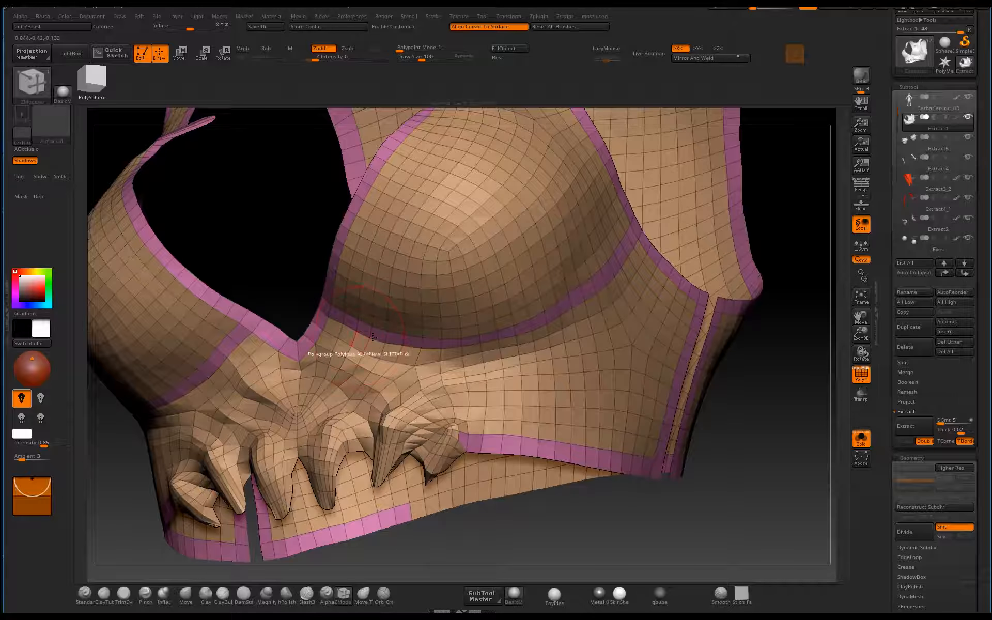
pyautogui.moveTo(761, 436)
pyautogui.mouseDown()
pyautogui.moveTo(737, 472)
pyautogui.moveTo(744, 452)
pyautogui.moveTo(741, 470)
pyautogui.moveTo(672, 468)
pyautogui.mouseUp()
pyautogui.click(185, 595)
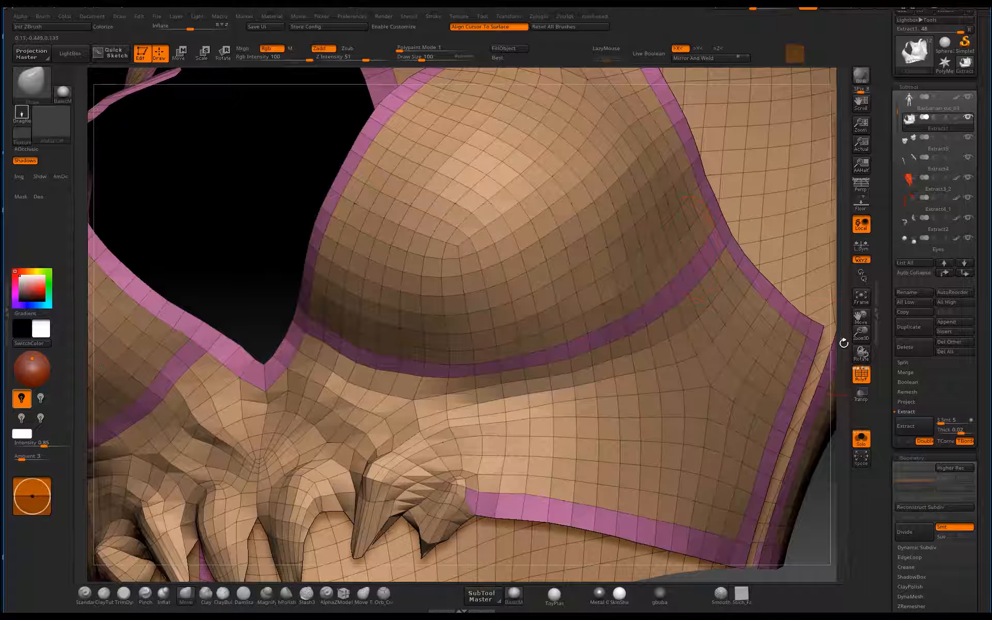
pyautogui.moveTo(844, 343); pyautogui.dragTo(708, 217)
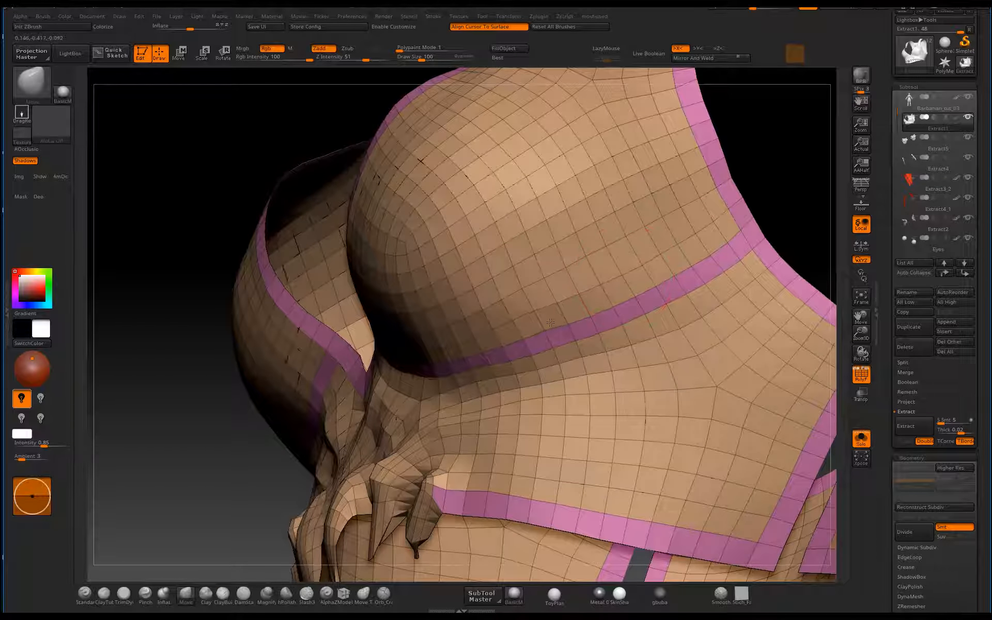
pyautogui.moveTo(202, 408); pyautogui.dragTo(352, 398)
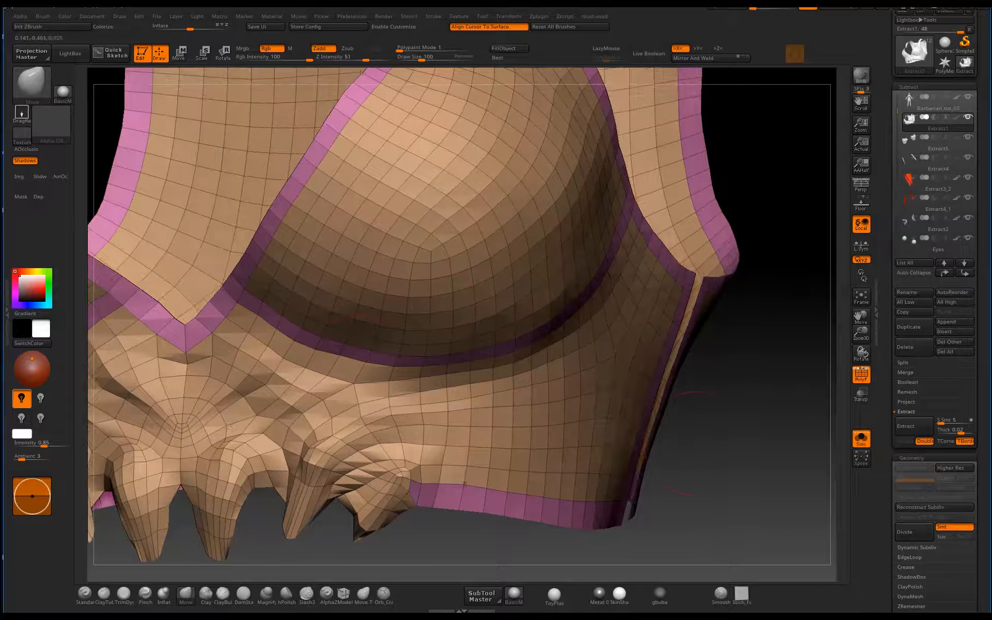
pyautogui.moveTo(696, 442); pyautogui.dragTo(749, 419)
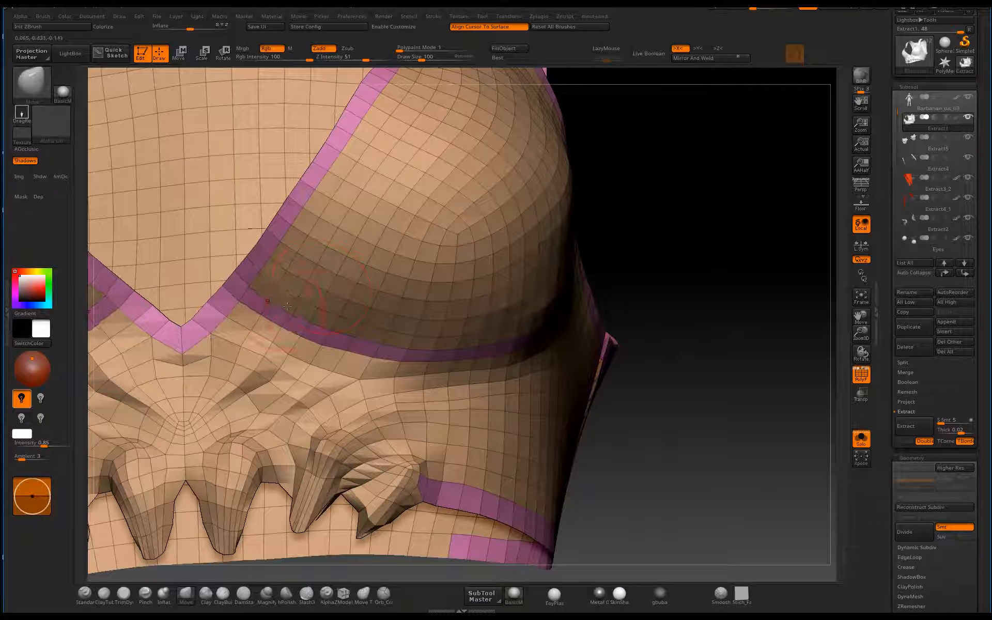
pyautogui.moveTo(655, 407); pyautogui.dragTo(522, 296)
pyautogui.keyDown('alt'); pyautogui.moveTo(546, 360); pyautogui.dragTo(670, 383); pyautogui.keyUp('alt')
pyautogui.keyDown('shift'); pyautogui.moveTo(431, 261); pyautogui.dragTo(497, 284); pyautogui.keyUp('shift')
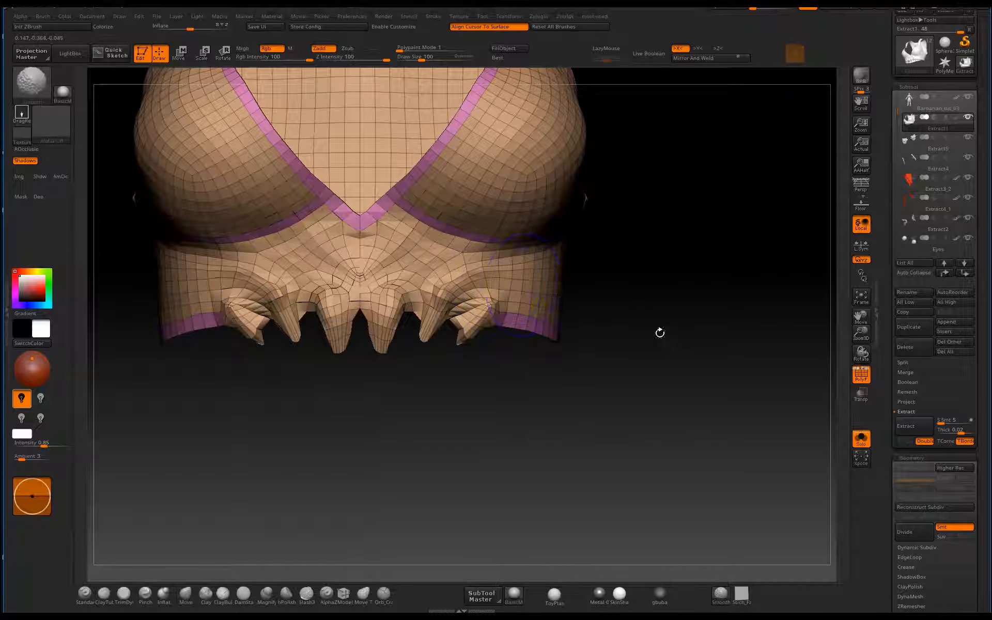
# - Extrude all polygons of the armour mesh with ZModeler to give the top thickness
pyautogui.moveTo(660, 332); pyautogui.dragTo(528, 437)
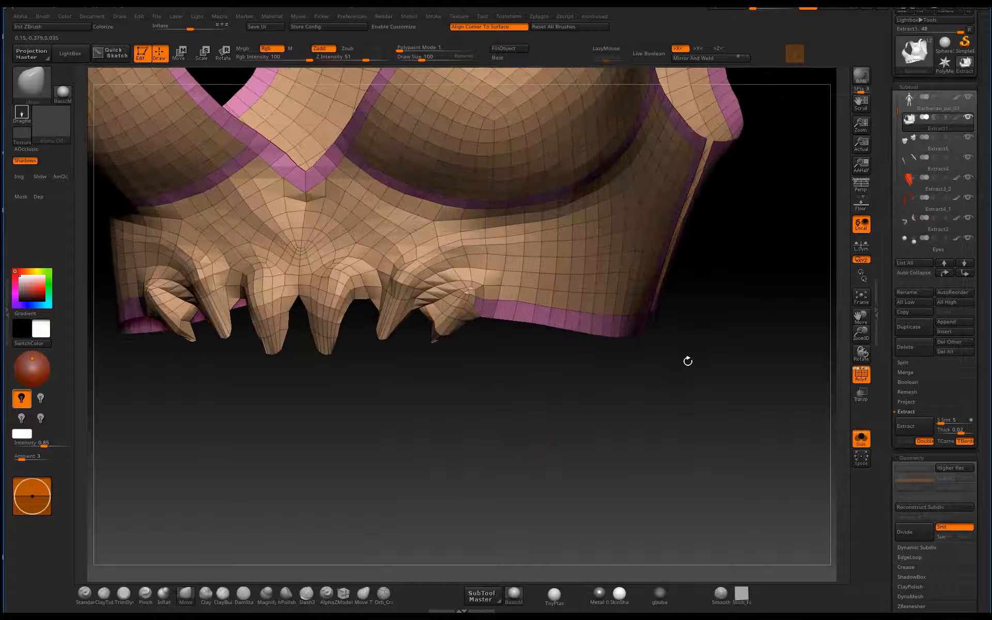
pyautogui.keyDown('alt'); pyautogui.moveTo(688, 361); pyautogui.dragTo(665, 439); pyautogui.keyUp('alt')
pyautogui.moveTo(725, 221)
pyautogui.keyDown('alt'); pyautogui.mouseDown()
pyautogui.moveTo(682, 309)
pyautogui.moveTo(681, 337)
pyautogui.mouseUp(); pyautogui.keyUp('alt')
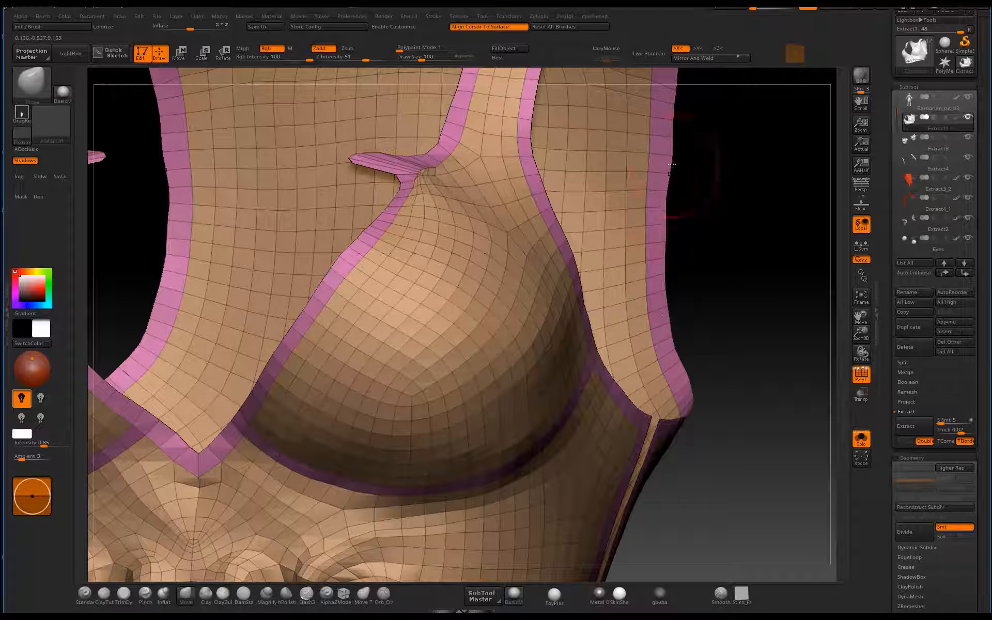
pyautogui.keyDown('alt'); pyautogui.moveTo(752, 379); pyautogui.dragTo(667, 285); pyautogui.keyUp('alt')
pyautogui.moveTo(667, 284)
pyautogui.keyDown('alt'); pyautogui.mouseDown()
pyautogui.moveTo(653, 406)
pyautogui.moveTo(510, 419)
pyautogui.moveTo(692, 428)
pyautogui.mouseUp(); pyautogui.keyUp('alt')
pyautogui.moveTo(691, 428)
pyautogui.keyDown('alt'); pyautogui.mouseDown()
pyautogui.moveTo(704, 319)
pyautogui.moveTo(693, 455)
pyautogui.mouseUp(); pyautogui.keyUp('alt')
pyautogui.click(343, 595)
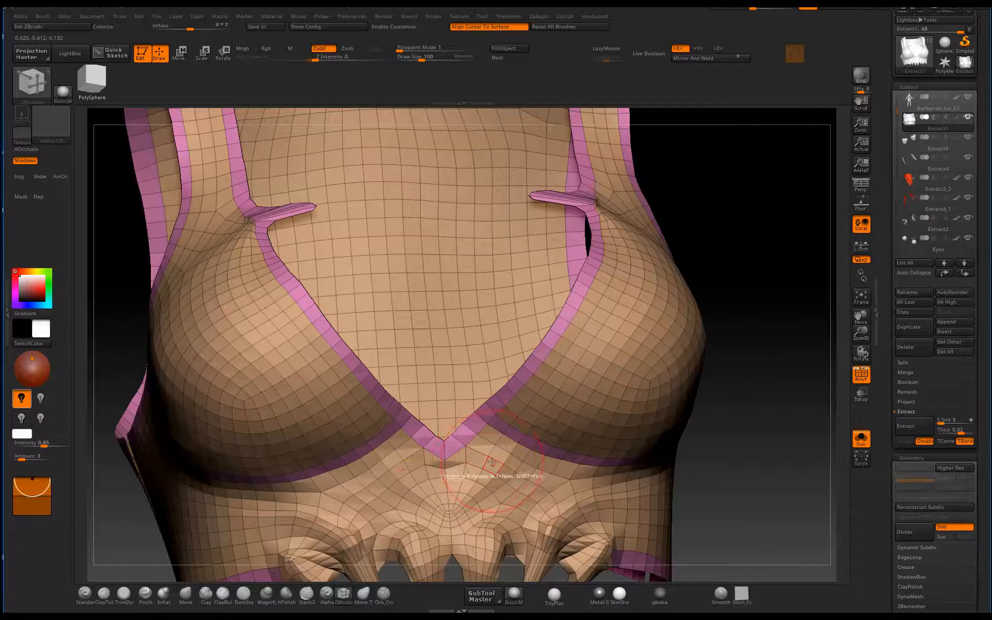
pyautogui.press('space')
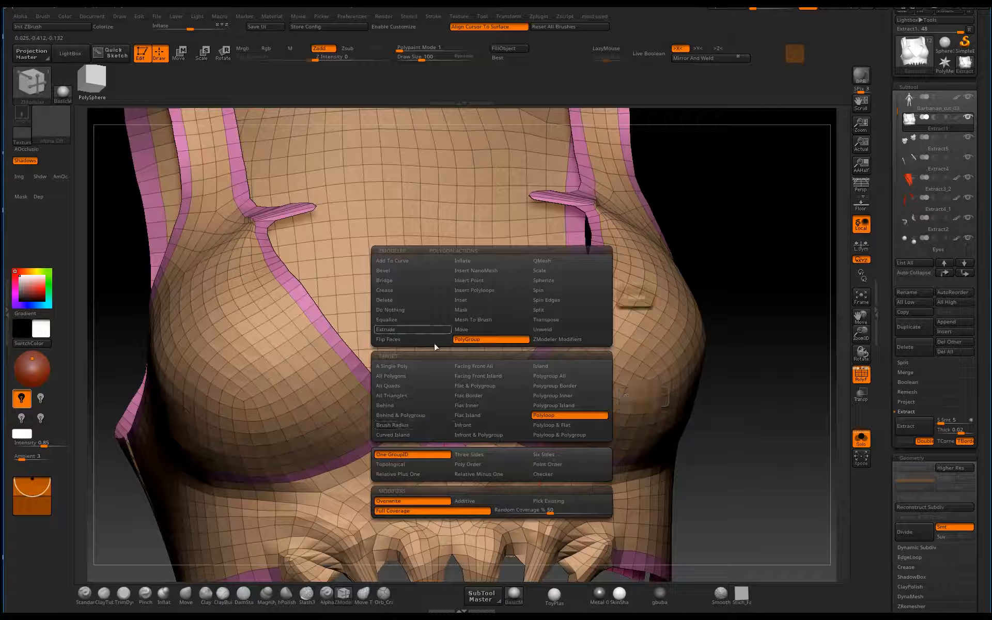
pyautogui.click(416, 329)
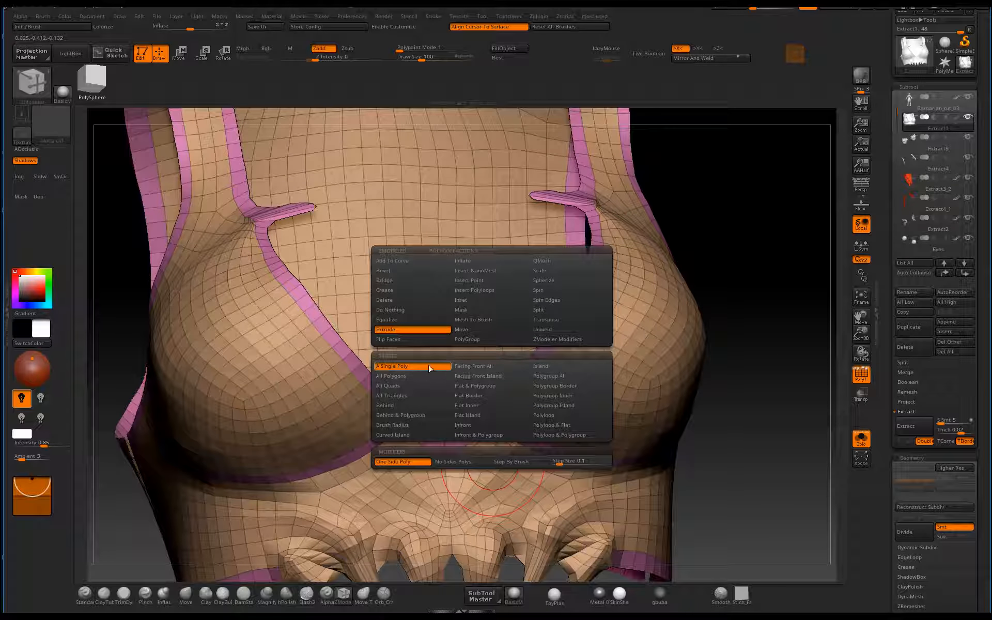
pyautogui.moveTo(563, 357); pyautogui.dragTo(682, 351, button='right')
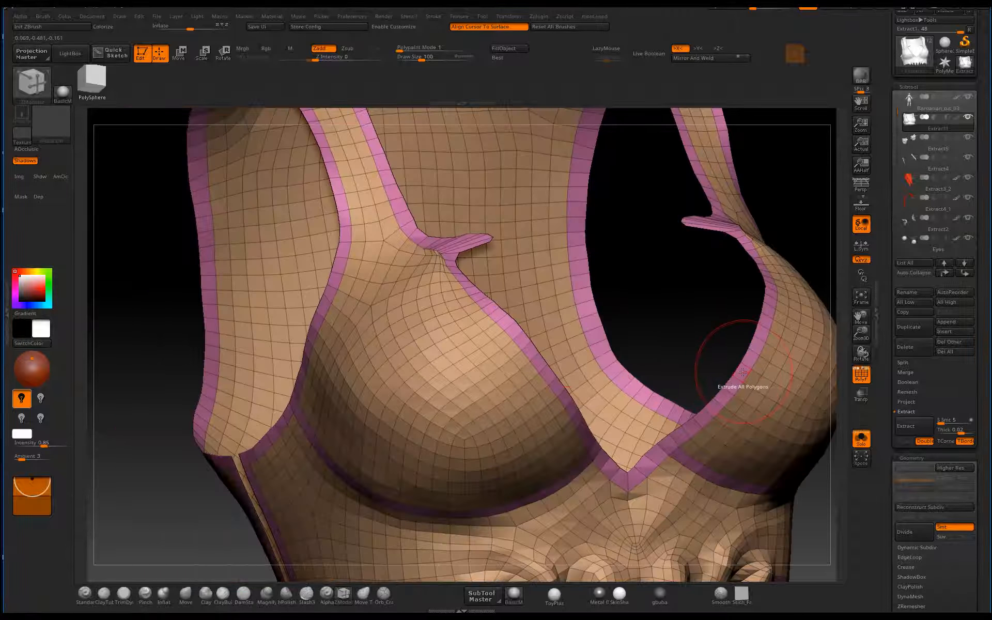
pyautogui.moveTo(735, 373); pyautogui.dragTo(698, 369)
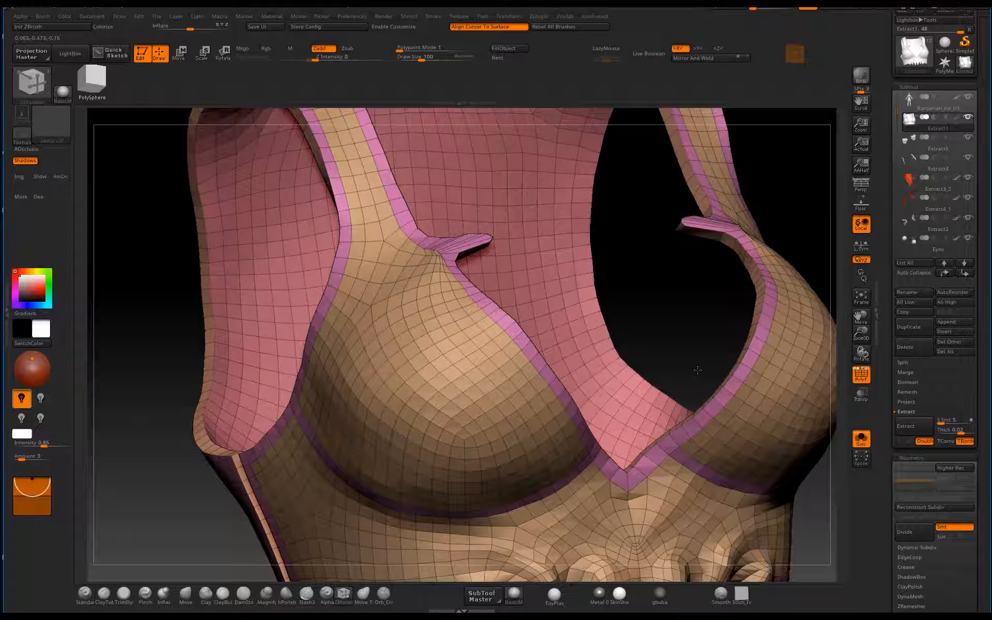
# - Turn off double-sided display for the armour mesh and flip its normals
pyautogui.keyDown('ctrl'); pyautogui.moveTo(800, 238); pyautogui.dragTo(604, 249, button='right'); pyautogui.keyUp('ctrl')
pyautogui.moveTo(604, 248); pyautogui.dragTo(677, 261, button='right')
pyautogui.hotkey('ctrl', 'space')
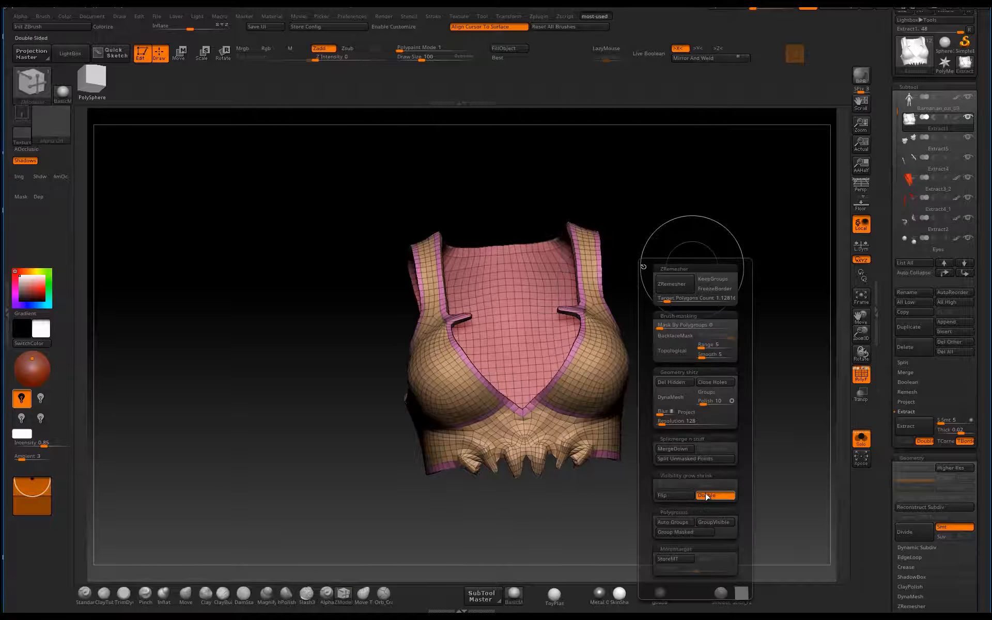
pyautogui.click(705, 496)
pyautogui.moveTo(755, 220); pyautogui.dragTo(687, 213, button='right')
pyautogui.moveTo(652, 216)
pyautogui.mouseDown()
pyautogui.moveTo(716, 231)
pyautogui.moveTo(692, 228)
pyautogui.moveTo(740, 327)
pyautogui.mouseUp()
pyautogui.press('space')
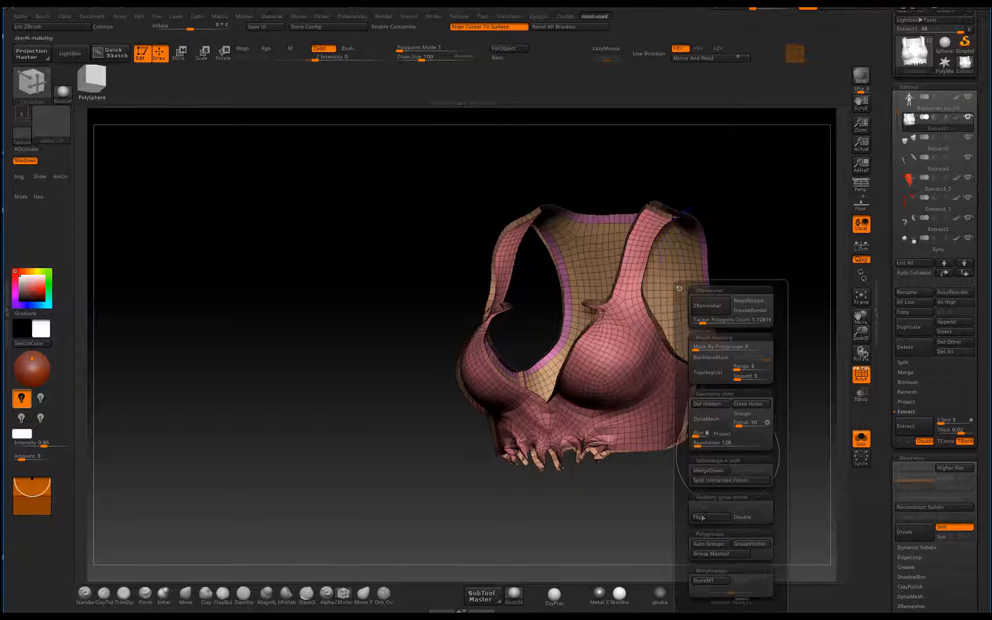
pyautogui.click(694, 519)
pyautogui.moveTo(563, 527); pyautogui.dragTo(717, 468)
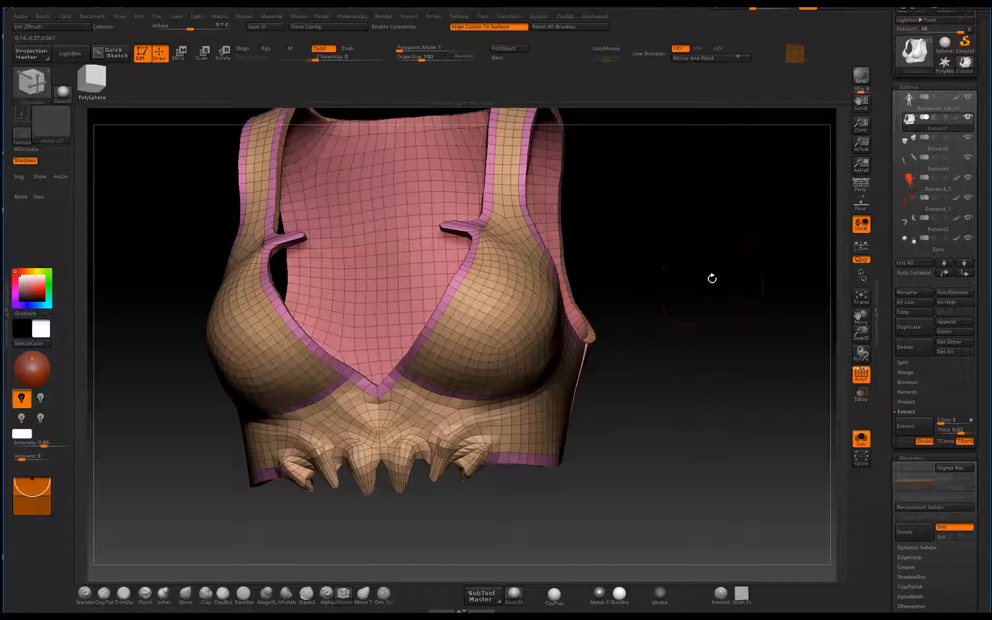
# - Use the Move and Smooth brushes to even out the mesh below the V neckline, between the cups
pyautogui.moveTo(666, 345)
pyautogui.mouseDown()
pyautogui.moveTo(676, 396)
pyautogui.moveTo(704, 399)
pyautogui.moveTo(694, 377)
pyautogui.moveTo(715, 387)
pyautogui.mouseUp()
pyautogui.press('b')
pyautogui.press('m')
pyautogui.press('v')
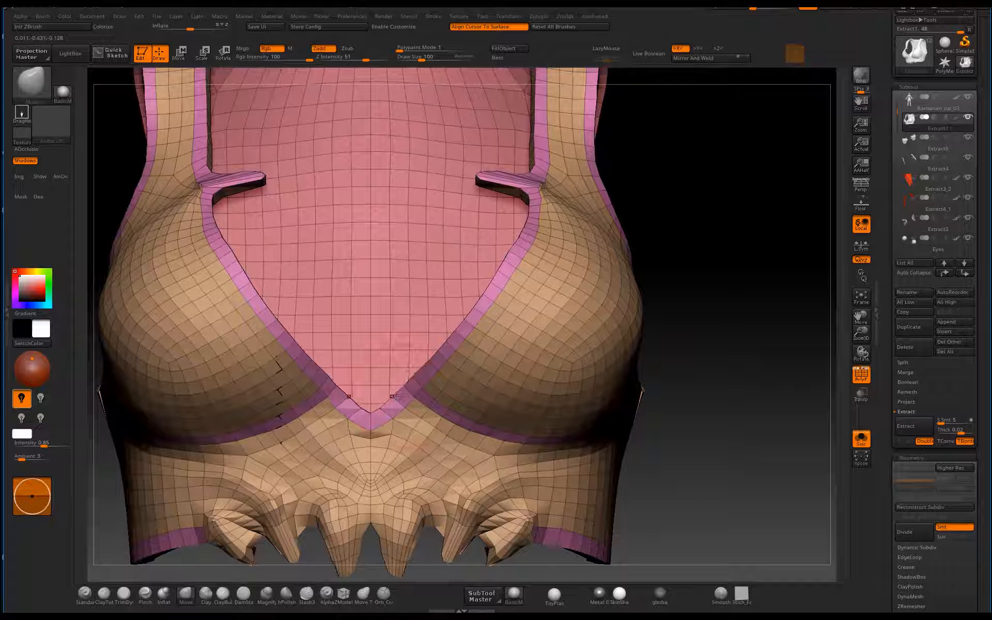
pyautogui.keyDown('shift'); pyautogui.moveTo(404, 427); pyautogui.dragTo(386, 452); pyautogui.keyUp('shift')
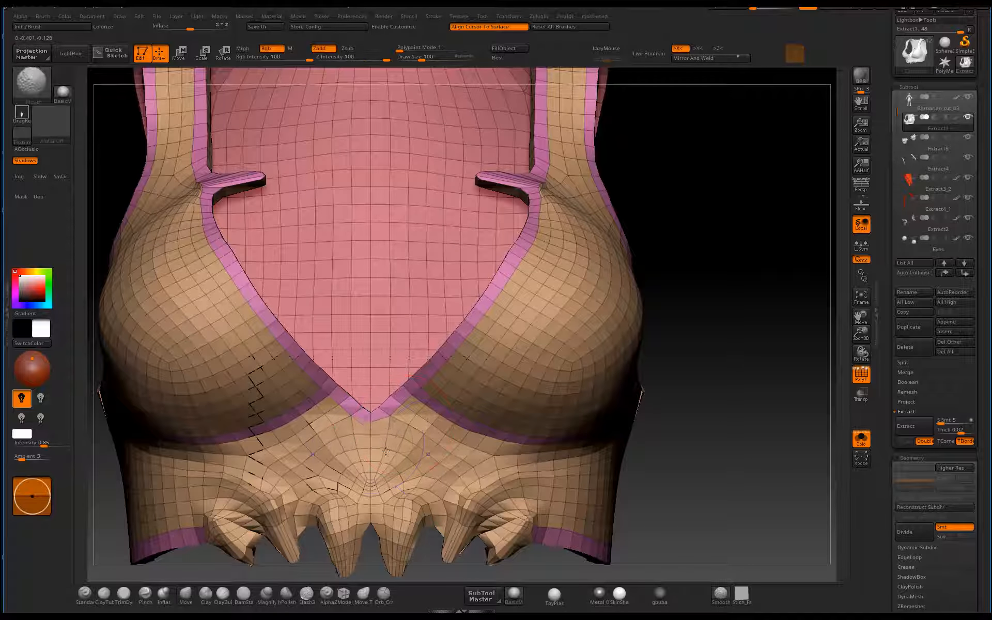
pyautogui.moveTo(726, 425); pyautogui.dragTo(699, 433)
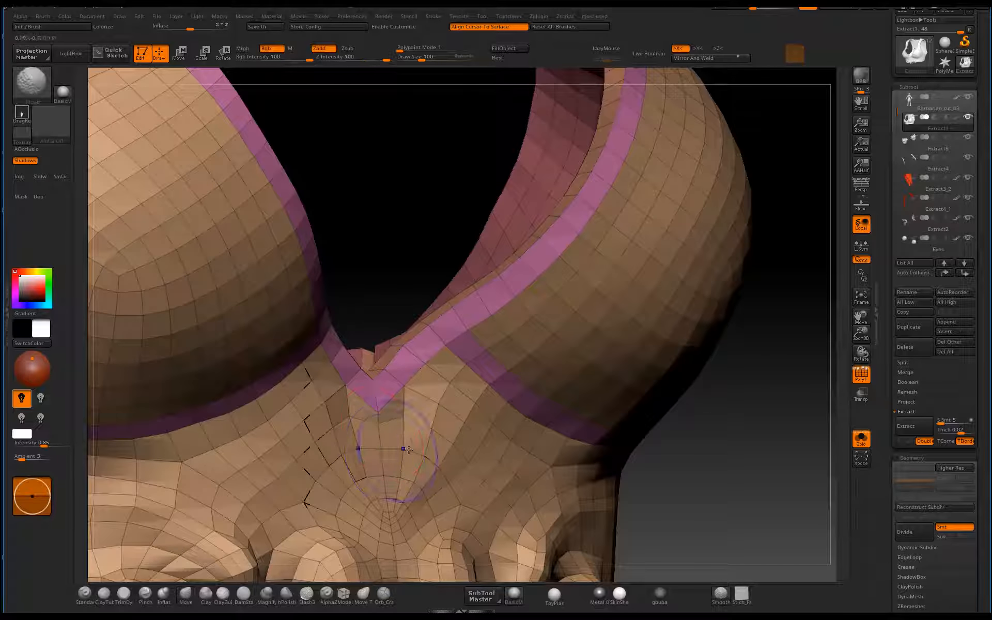
pyautogui.moveTo(652, 460)
pyautogui.keyDown('alt'); pyautogui.mouseDown()
pyautogui.moveTo(639, 448)
pyautogui.moveTo(609, 454)
pyautogui.moveTo(639, 445)
pyautogui.moveTo(566, 409)
pyautogui.moveTo(581, 509)
pyautogui.mouseUp(); pyautogui.keyUp('alt')
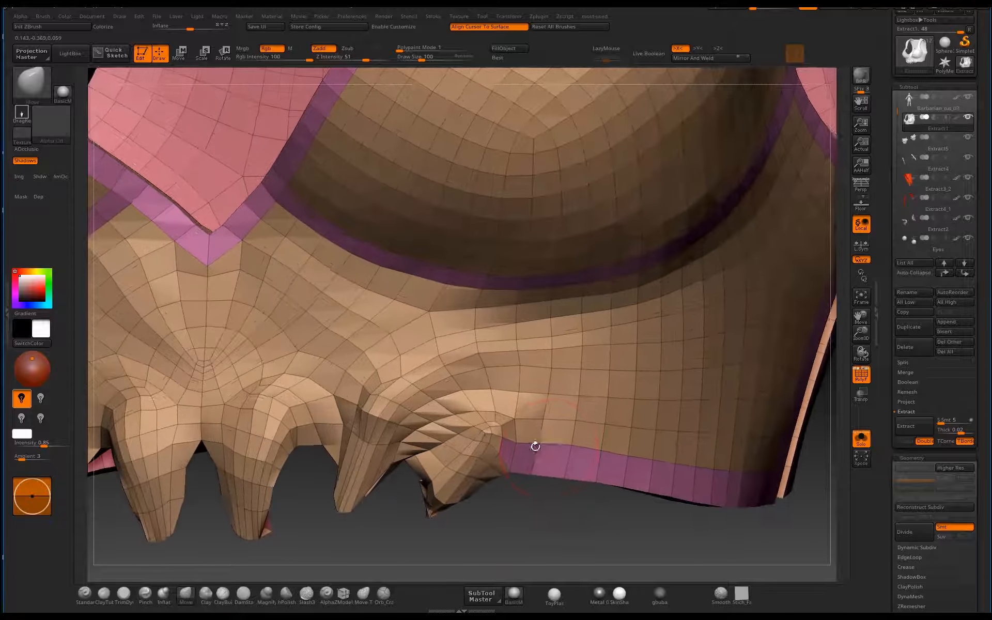
pyautogui.moveTo(535, 446); pyautogui.dragTo(552, 466)
# - Extrude the purple border polygroup with ZModeler's Polygroup All target and subdivide the armour mesh once
pyautogui.click(342, 594)
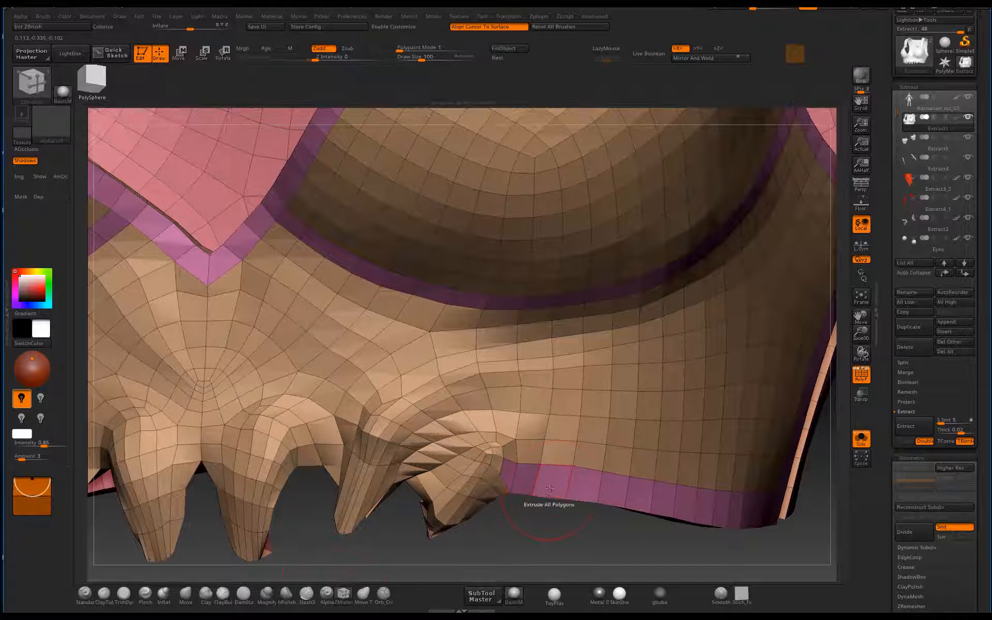
pyautogui.press('space')
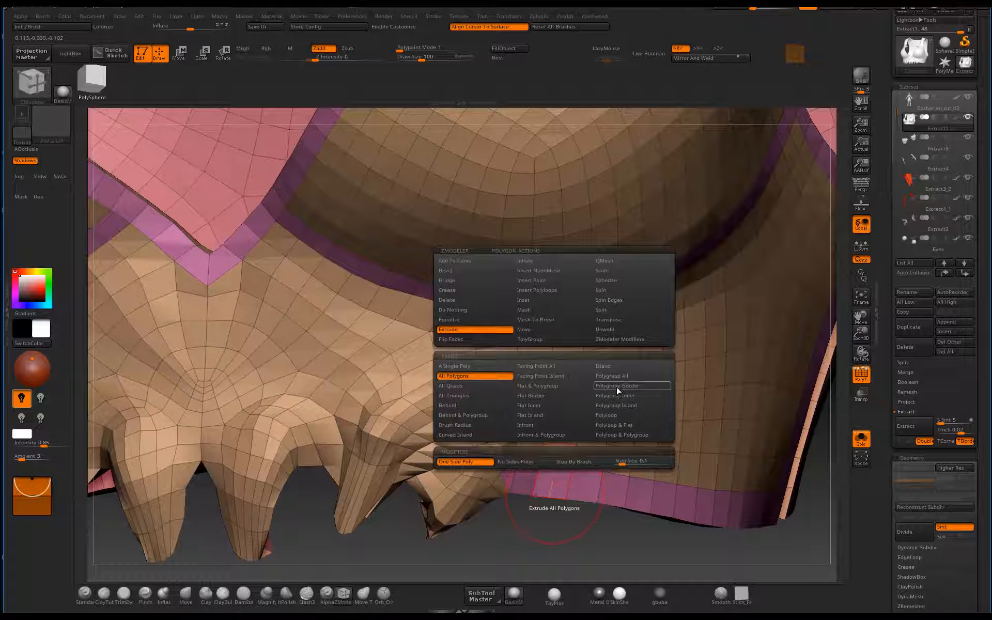
pyautogui.moveTo(609, 494); pyautogui.dragTo(618, 500)
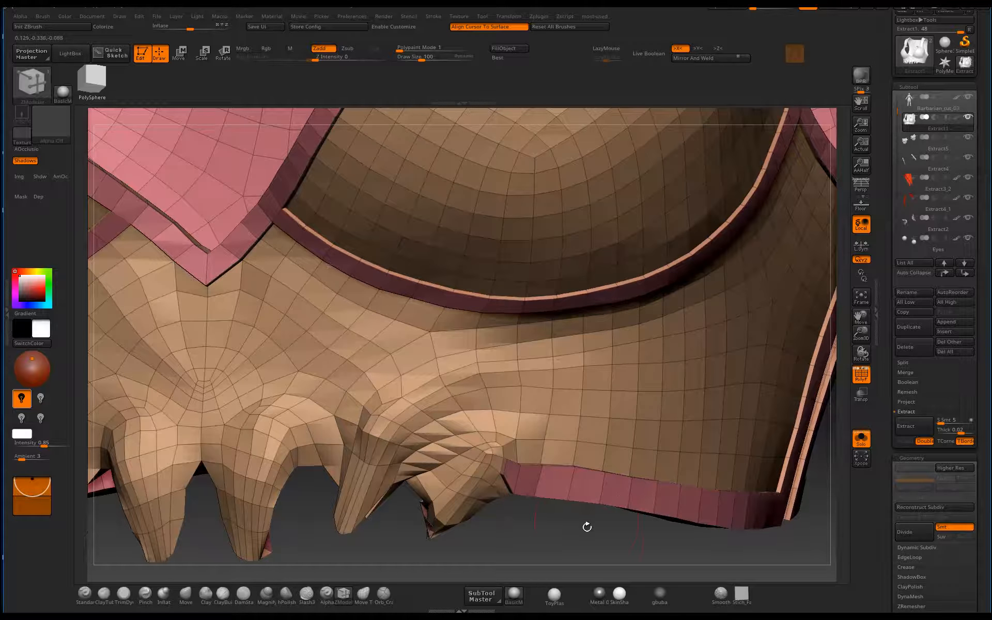
pyautogui.press('f')
pyautogui.keyDown('shift'); pyautogui.moveTo(720, 489); pyautogui.dragTo(727, 467); pyautogui.keyUp('shift')
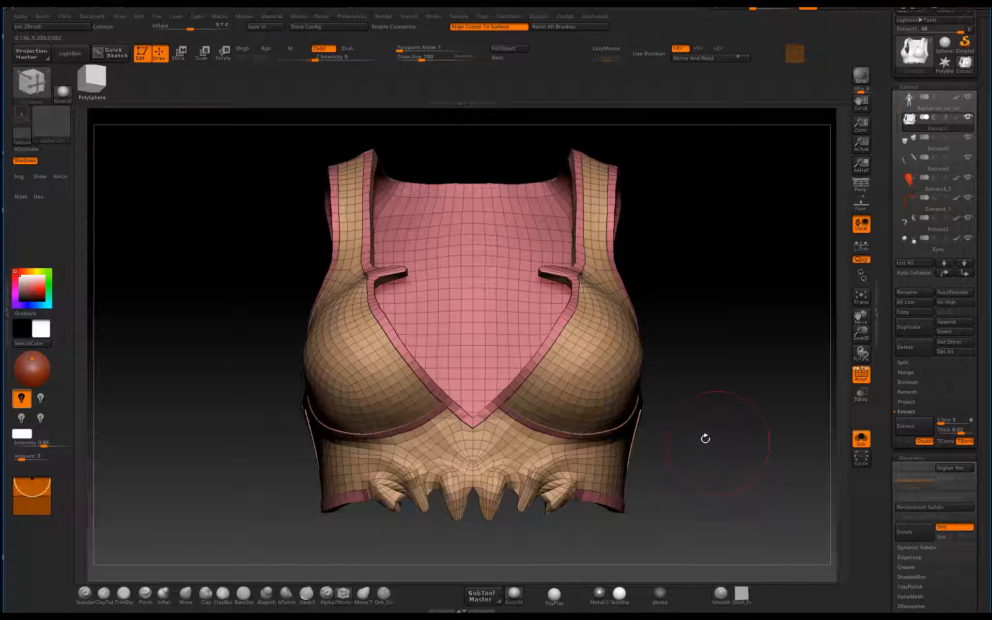
pyautogui.hotkey('ctrl', 'd')
pyautogui.click(456, 197)
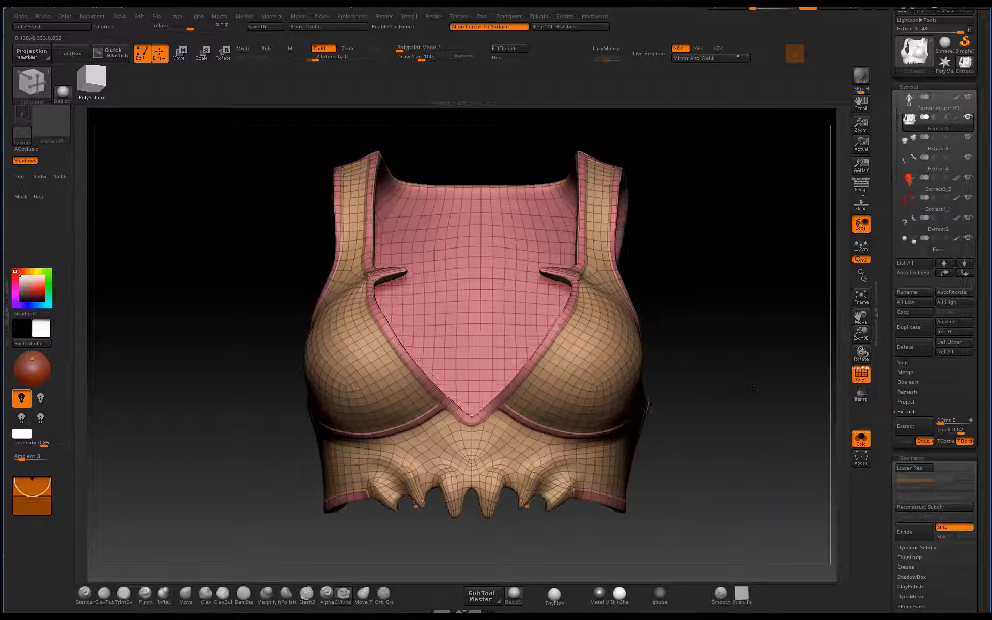
# - Compare the isolated armour mesh with the sculpted armour from the front and along the back hem
pyautogui.click(860, 438)
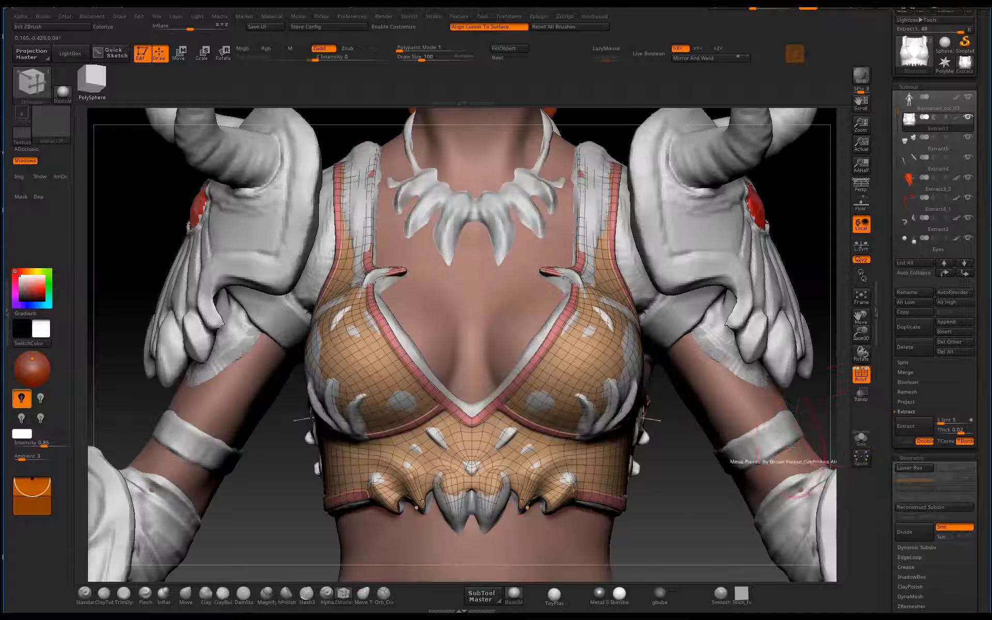
pyautogui.click(861, 440)
pyautogui.hotkey('shift', 'f')
pyautogui.moveTo(835, 387); pyautogui.dragTo(793, 426)
pyautogui.click(861, 440)
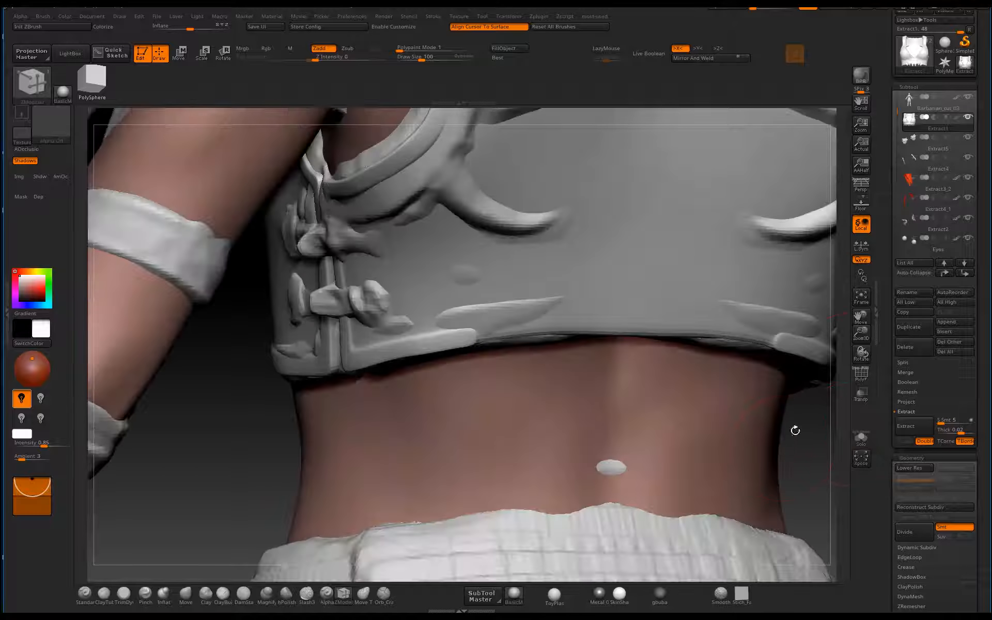
pyautogui.click(868, 379)
pyautogui.click(860, 440)
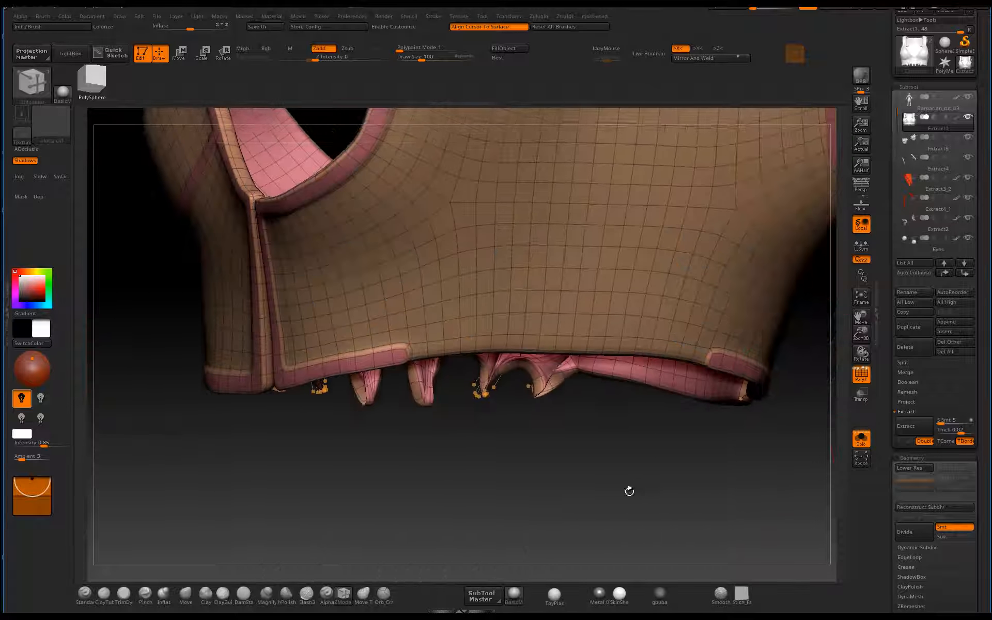
# - Set ZModeler to PolyGroup with the A Single Poly target and paint the ungrouped bottom row of the back hem as a polygroup
pyautogui.moveTo(636, 485)
pyautogui.mouseDown()
pyautogui.moveTo(538, 489)
pyautogui.moveTo(547, 513)
pyautogui.moveTo(552, 505)
pyautogui.moveTo(522, 504)
pyautogui.moveTo(553, 503)
pyautogui.moveTo(398, 512)
pyautogui.mouseUp()
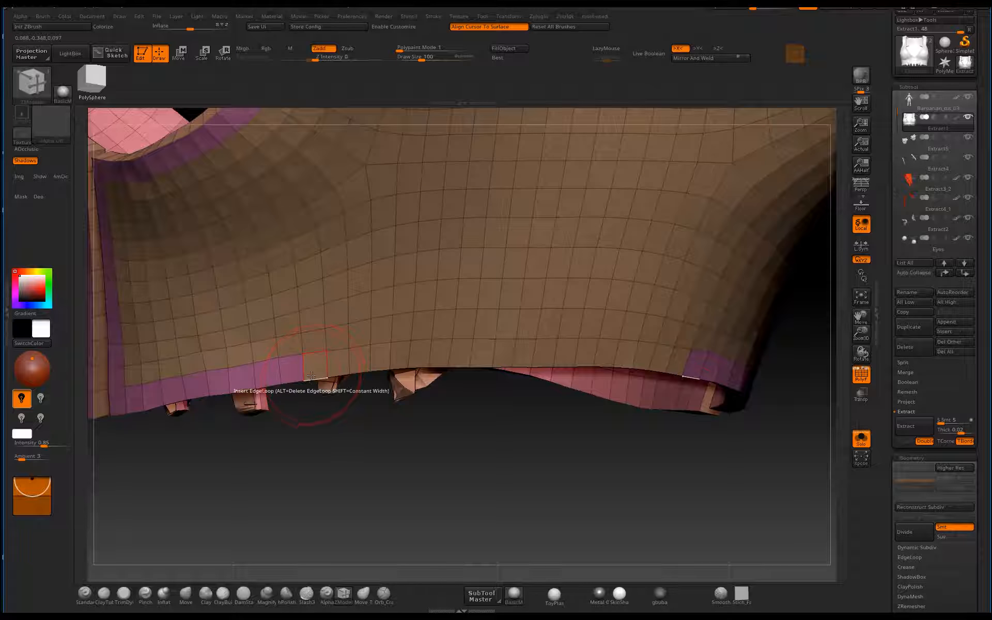
pyautogui.press('space')
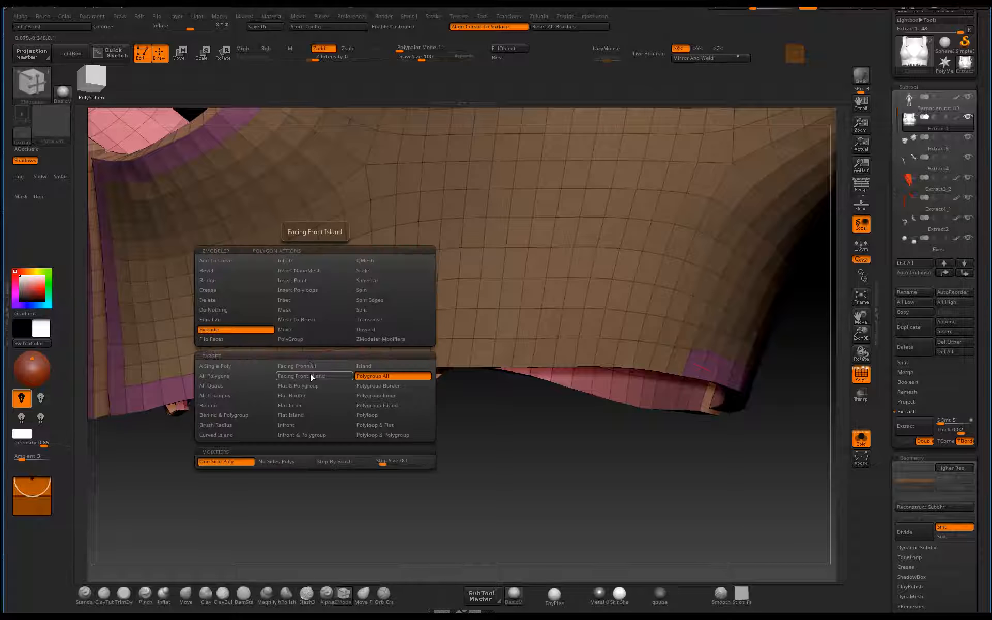
pyautogui.click(288, 340)
pyautogui.click(233, 369)
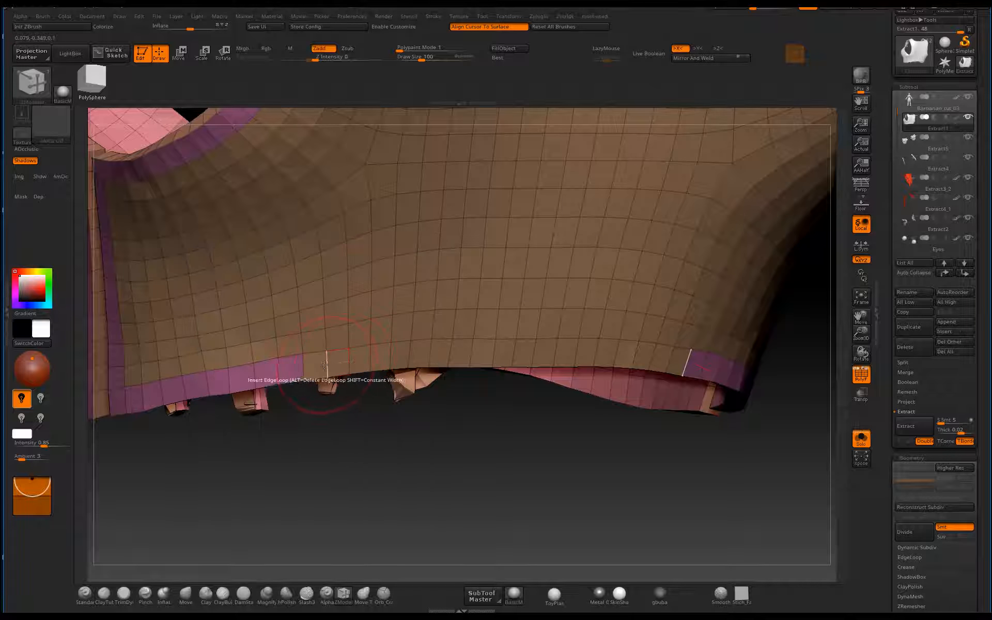
pyautogui.moveTo(316, 365); pyautogui.dragTo(589, 344)
pyautogui.moveTo(530, 474); pyautogui.dragTo(525, 393)
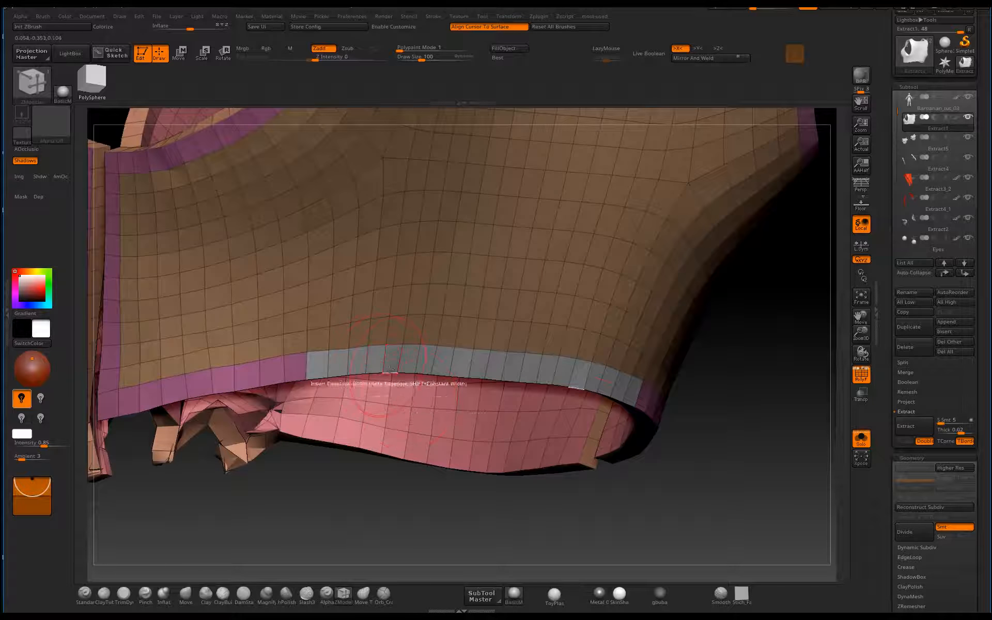
# - Show only the purple border polygroup and the grey back-hem strip, hiding the rest of the armour mesh
pyautogui.keyDown('ctrl'); pyautogui.keyDown('shift'); pyautogui.click(294, 368); pyautogui.keyUp('shift'); pyautogui.keyUp('ctrl')
pyautogui.keyDown('ctrl'); pyautogui.keyDown('shift'); pyautogui.moveTo(445, 468); pyautogui.dragTo(460, 489); pyautogui.keyUp('shift'); pyautogui.keyUp('ctrl')
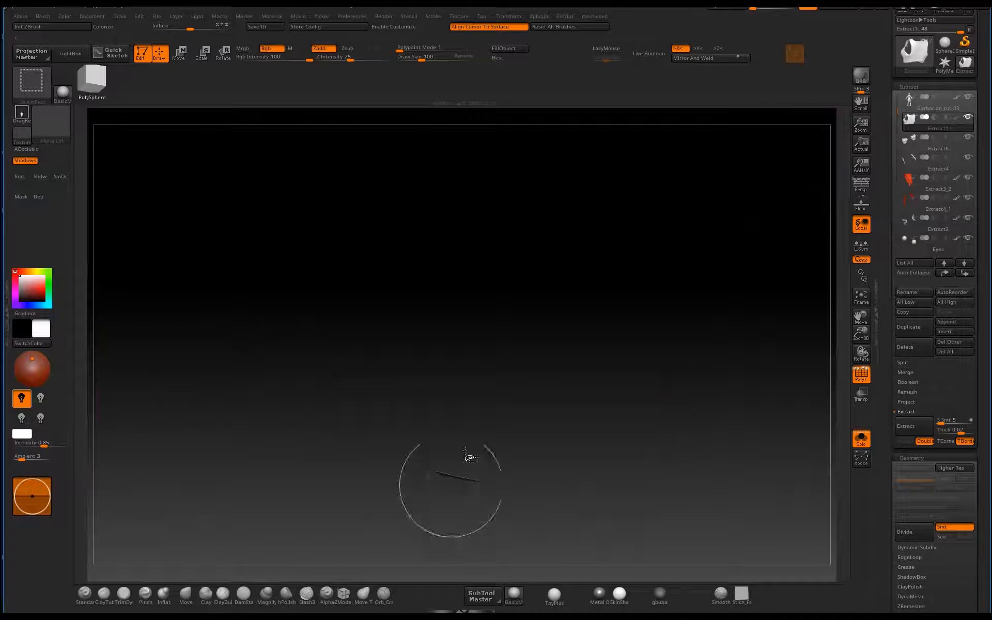
pyautogui.moveTo(539, 419)
pyautogui.keyDown('ctrl'); pyautogui.keyDown('shift'); pyautogui.mouseDown()
pyautogui.moveTo(638, 516)
pyautogui.moveTo(584, 478)
pyautogui.mouseUp(); pyautogui.keyUp('shift'); pyautogui.keyUp('ctrl')
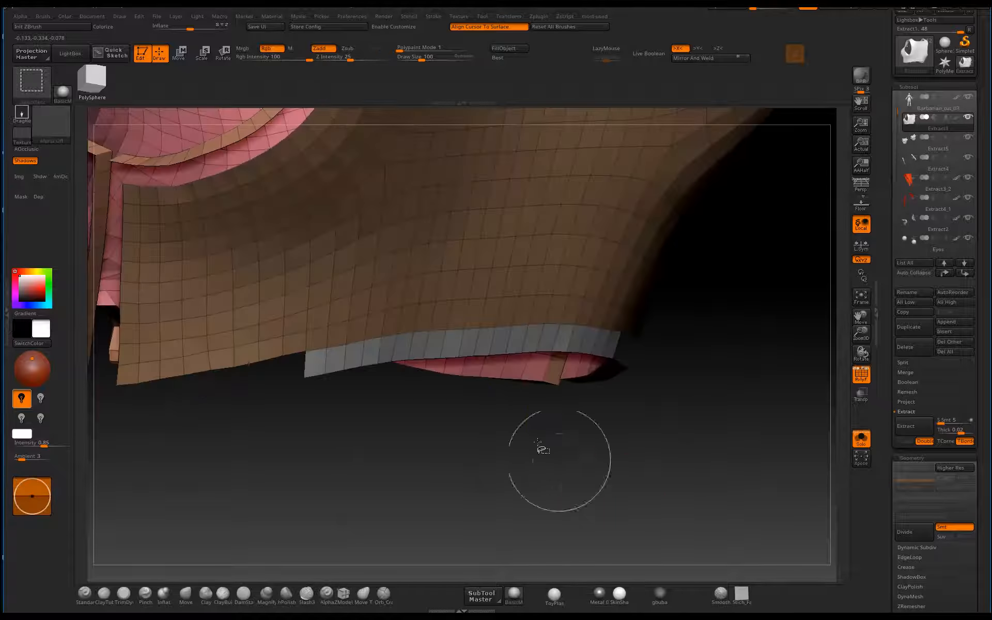
pyautogui.keyDown('ctrl'); pyautogui.keyDown('shift'); pyautogui.click(448, 348); pyautogui.keyUp('shift'); pyautogui.keyUp('ctrl')
pyautogui.keyDown('ctrl'); pyautogui.keyDown('shift'); pyautogui.moveTo(677, 429); pyautogui.dragTo(627, 511); pyautogui.keyUp('shift'); pyautogui.keyUp('ctrl')
pyautogui.keyDown('alt'); pyautogui.moveTo(721, 476); pyautogui.dragTo(536, 455); pyautogui.keyUp('alt')
# - Combine the visible border and hem strips into one polygroup and show the whole mesh again
pyautogui.press('q')
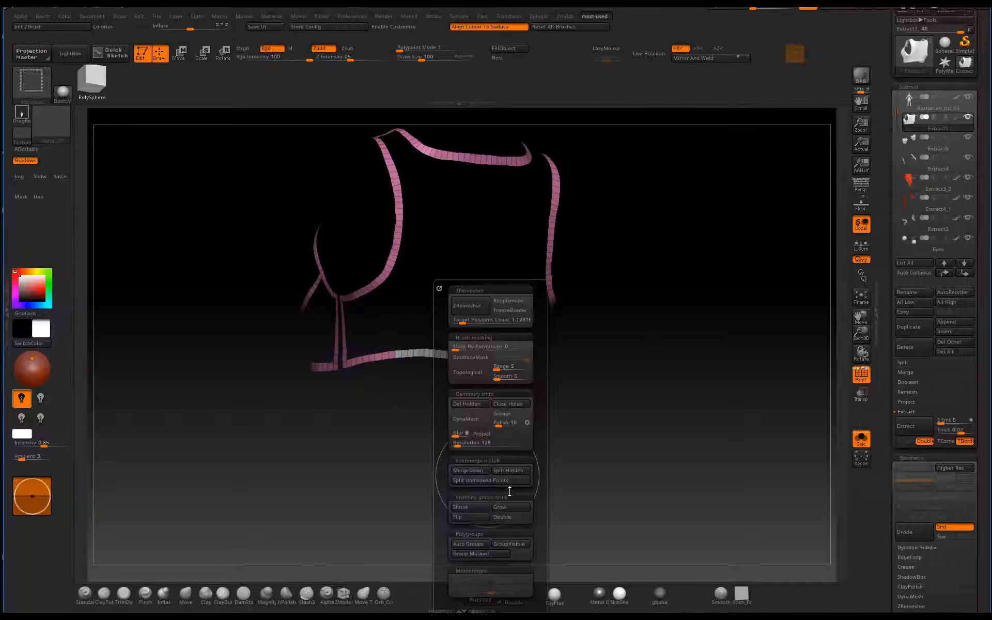
pyautogui.click(481, 543)
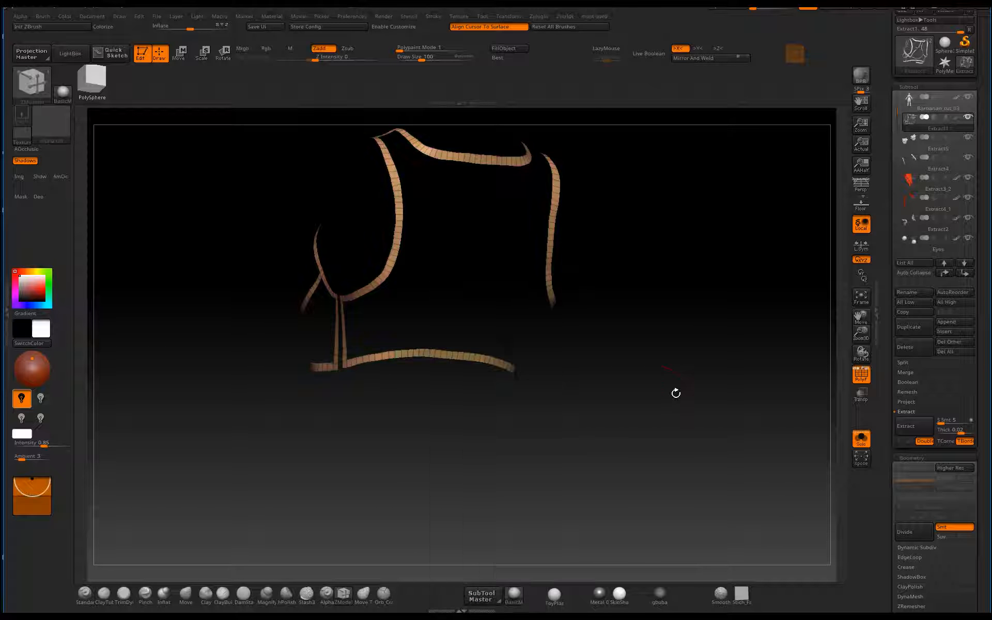
pyautogui.moveTo(676, 392); pyautogui.dragTo(658, 410)
pyautogui.press('q')
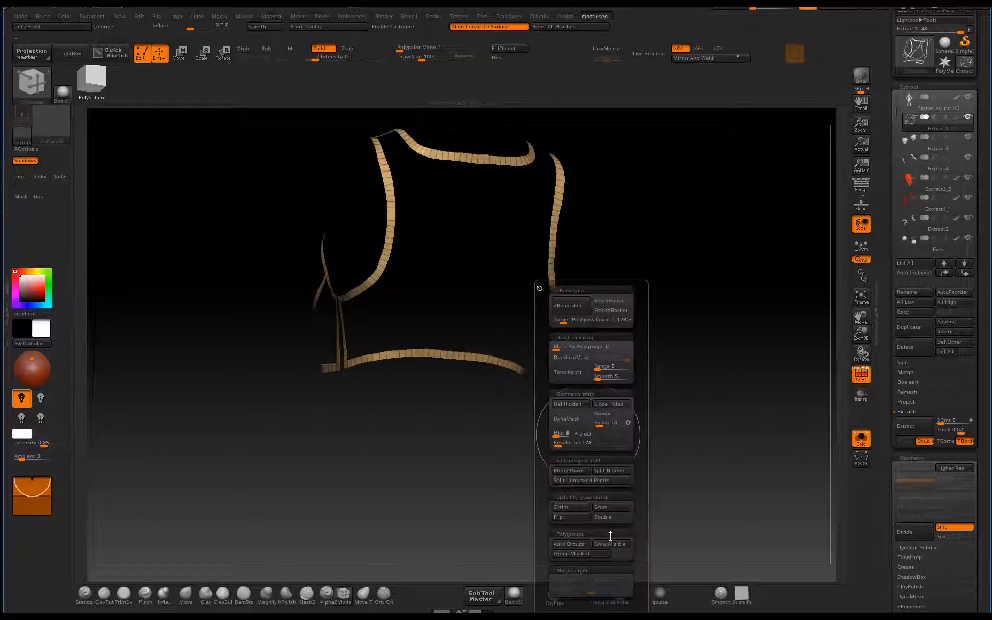
pyautogui.keyDown('ctrl'); pyautogui.keyDown('shift'); pyautogui.click(678, 445); pyautogui.keyUp('shift'); pyautogui.keyUp('ctrl')
# - Extrude the green border polygroup with ZModeler's Polygroup All target and hide the wireframe to check the raised trim
pyautogui.moveTo(683, 448); pyautogui.dragTo(681, 499)
pyautogui.keyDown('alt'); pyautogui.moveTo(522, 513); pyautogui.dragTo(620, 479); pyautogui.keyUp('alt')
pyautogui.keyDown('alt'); pyautogui.moveTo(389, 502); pyautogui.dragTo(401, 551); pyautogui.keyUp('alt')
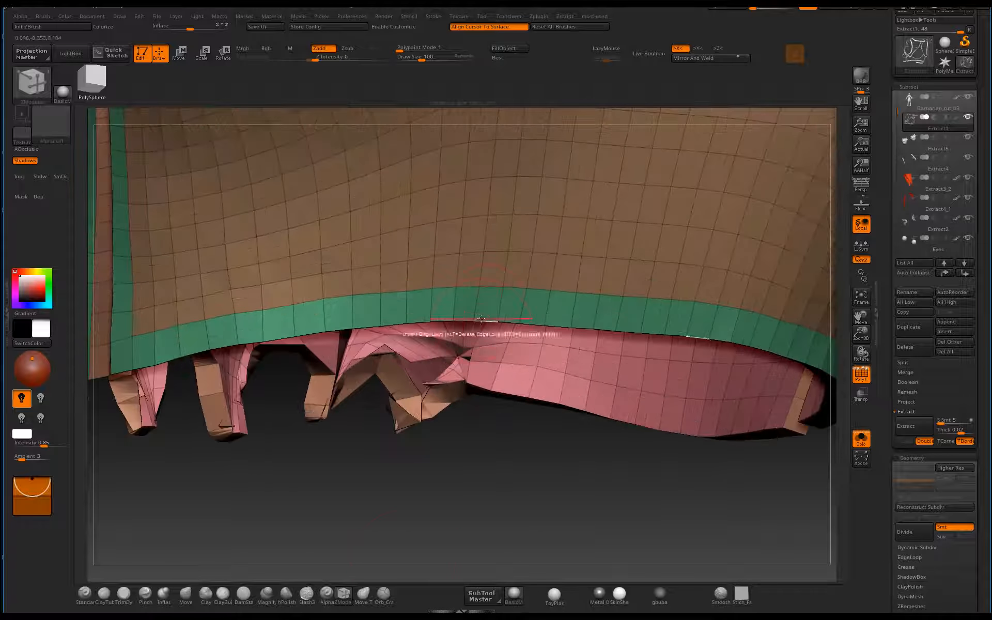
pyautogui.press('space')
pyautogui.click(382, 342)
pyautogui.click(384, 330)
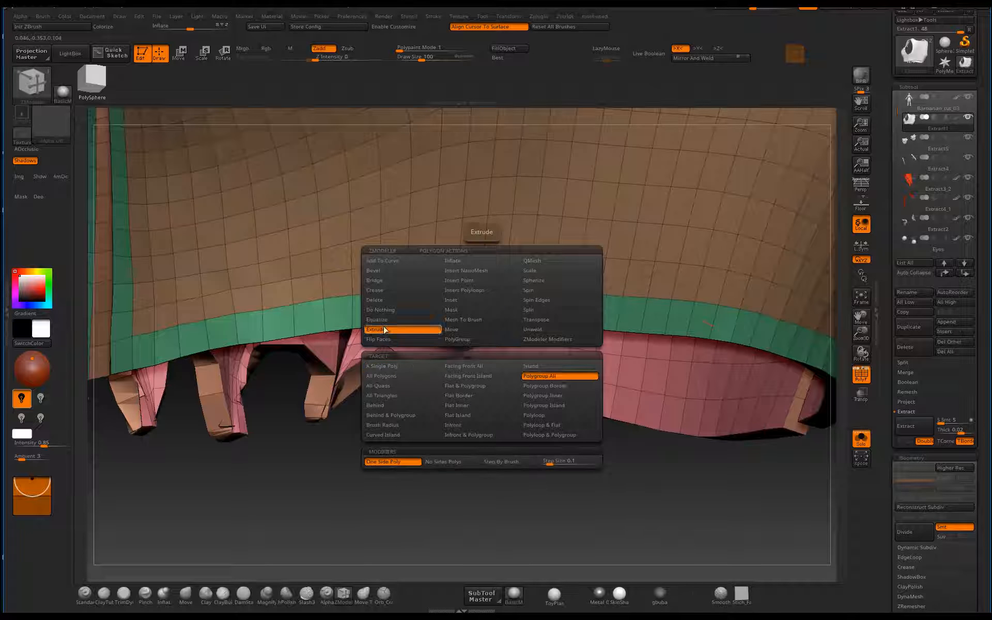
pyautogui.moveTo(609, 323); pyautogui.dragTo(616, 325)
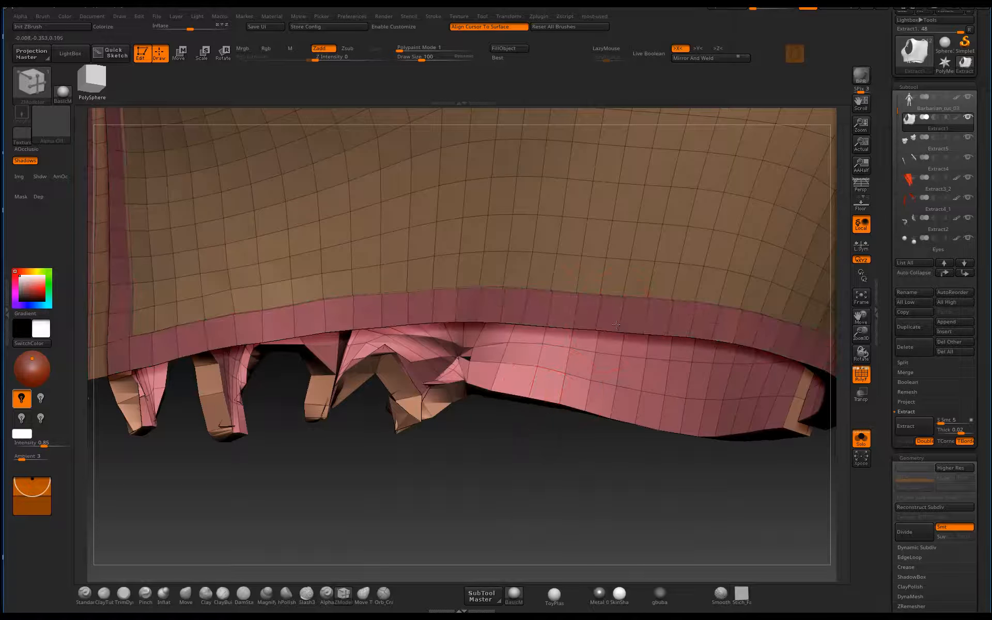
pyautogui.moveTo(543, 472)
pyautogui.mouseDown()
pyautogui.moveTo(569, 523)
pyautogui.moveTo(573, 425)
pyautogui.moveTo(848, 394)
pyautogui.mouseUp()
pyautogui.hotkey('shift', 'f')
pyautogui.moveTo(707, 391)
pyautogui.keyDown('alt'); pyautogui.mouseDown()
pyautogui.moveTo(669, 490)
pyautogui.moveTo(705, 475)
pyautogui.moveTo(722, 453)
pyautogui.mouseUp(); pyautogui.keyUp('alt')
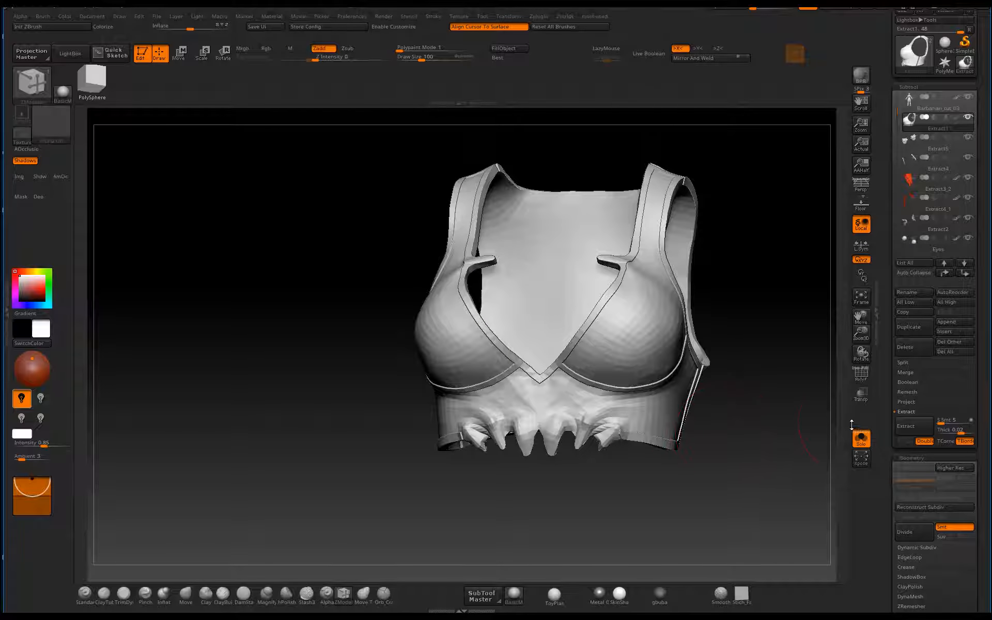
# - Adjust the inner strap edge just above the pointed neckline tab with the Move brush
pyautogui.moveTo(747, 388); pyautogui.dragTo(703, 491)
pyautogui.moveTo(508, 506); pyautogui.dragTo(469, 520)
pyautogui.moveTo(385, 514)
pyautogui.mouseDown()
pyautogui.moveTo(372, 516)
pyautogui.moveTo(379, 523)
pyautogui.moveTo(399, 481)
pyautogui.mouseUp()
pyautogui.press('b')
pyautogui.press('m')
pyautogui.press('v')
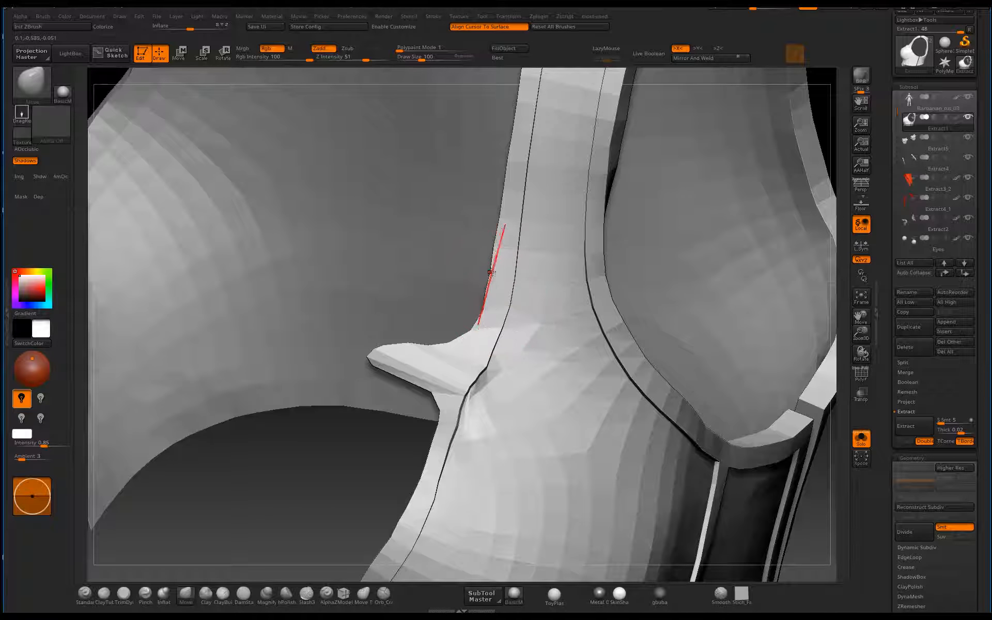
pyautogui.moveTo(353, 474)
pyautogui.mouseDown()
pyautogui.moveTo(366, 451)
pyautogui.moveTo(688, 339)
pyautogui.moveTo(489, 336)
pyautogui.mouseUp()
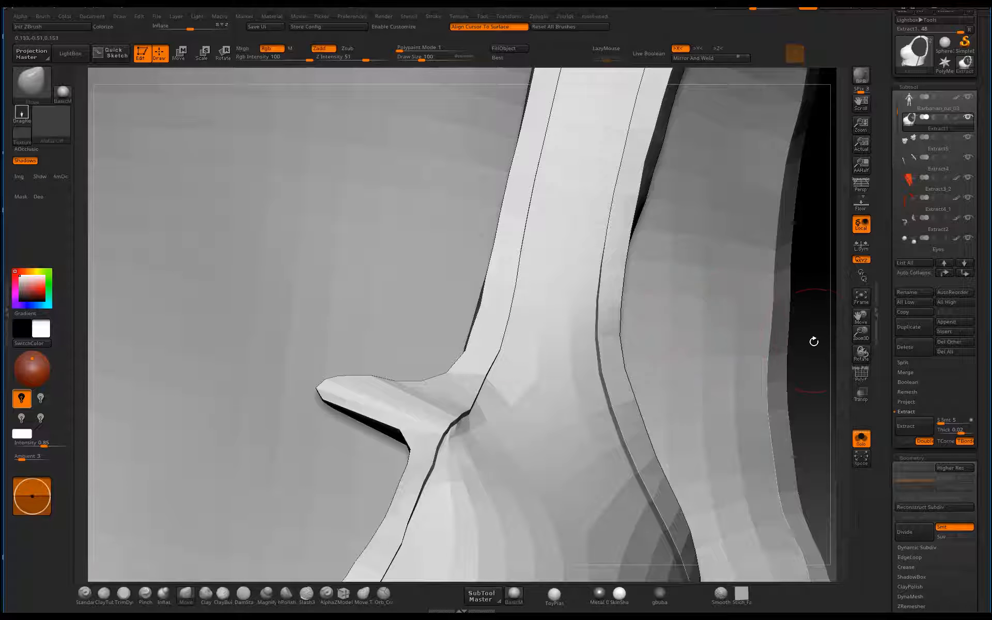
# - Show the wireframe and examine the border polygons where the pointed tab meets the strap
pyautogui.hotkey('shift', 'f')
pyautogui.moveTo(814, 341); pyautogui.dragTo(750, 369)
pyautogui.keyDown('alt'); pyautogui.moveTo(326, 452); pyautogui.dragTo(384, 446); pyautogui.keyUp('alt')
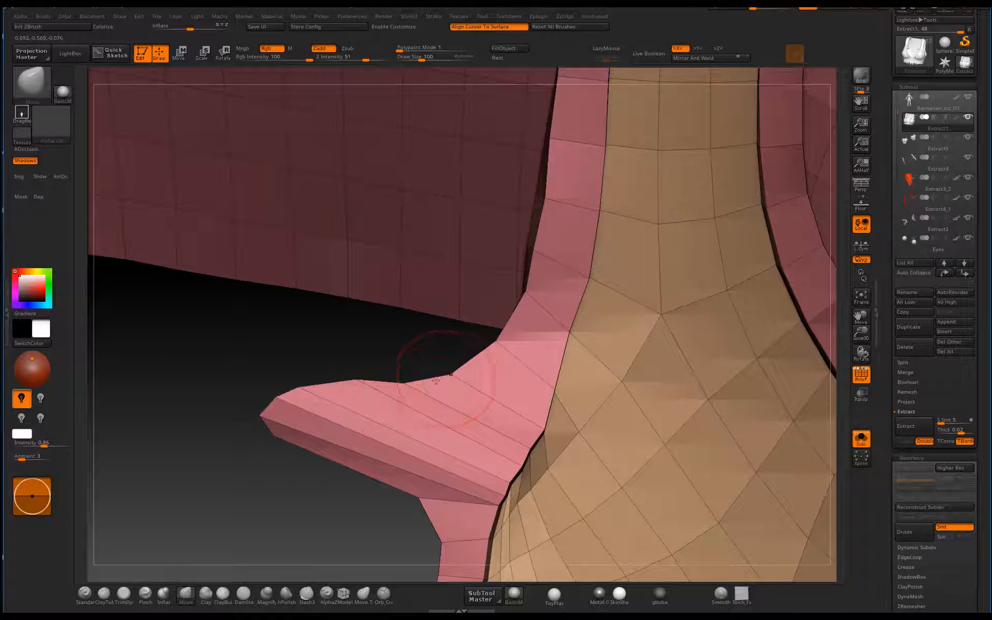
pyautogui.moveTo(436, 381); pyautogui.dragTo(410, 464)
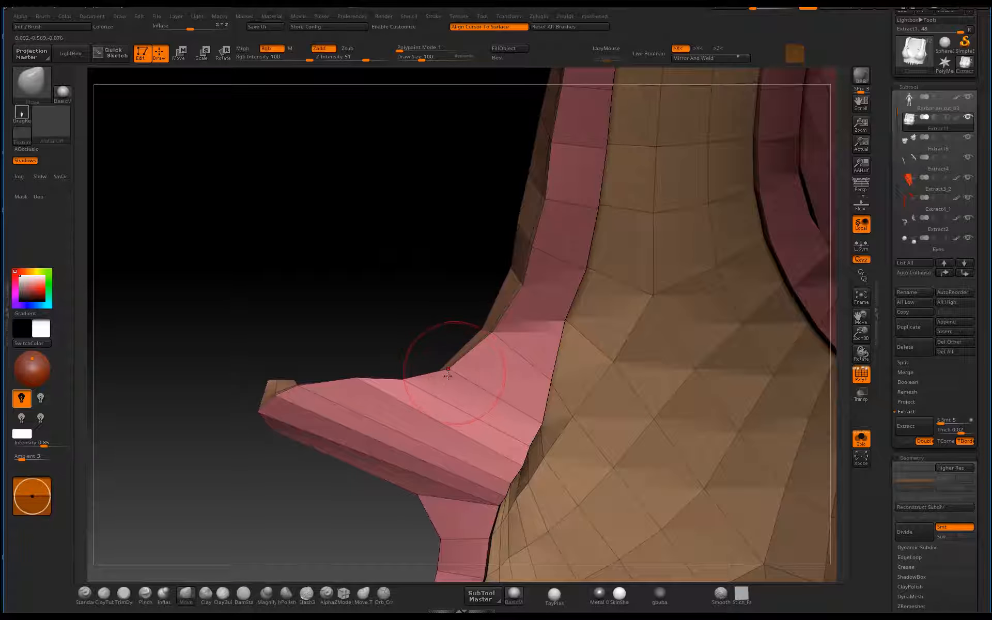
pyautogui.moveTo(412, 348); pyautogui.dragTo(443, 373)
pyautogui.press('space')
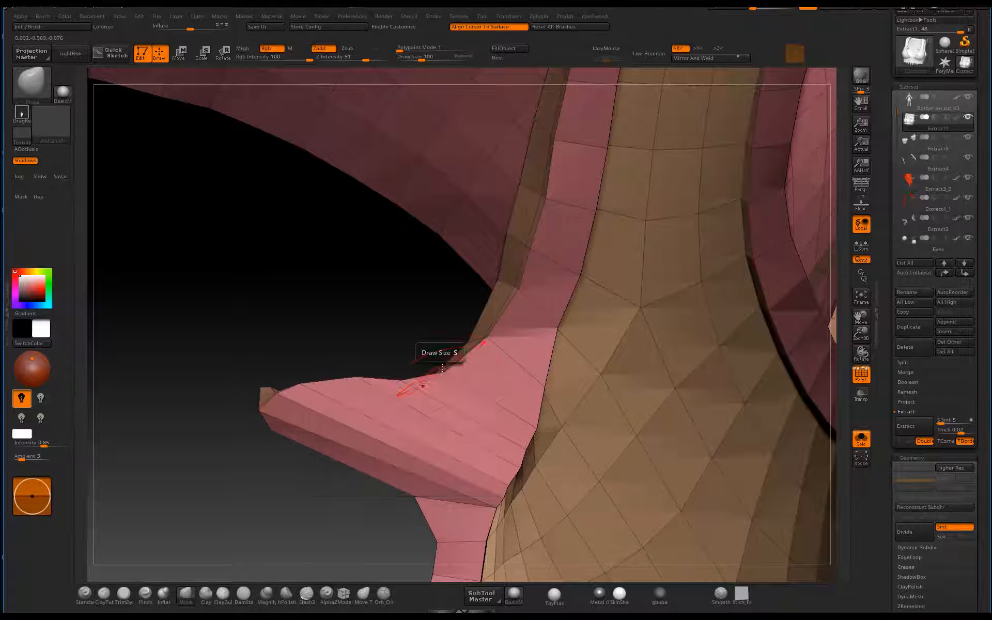
# - Try to stitch the border point at the base of the pointed tab to the next point up the strap with ZModeler
pyautogui.click(342, 597)
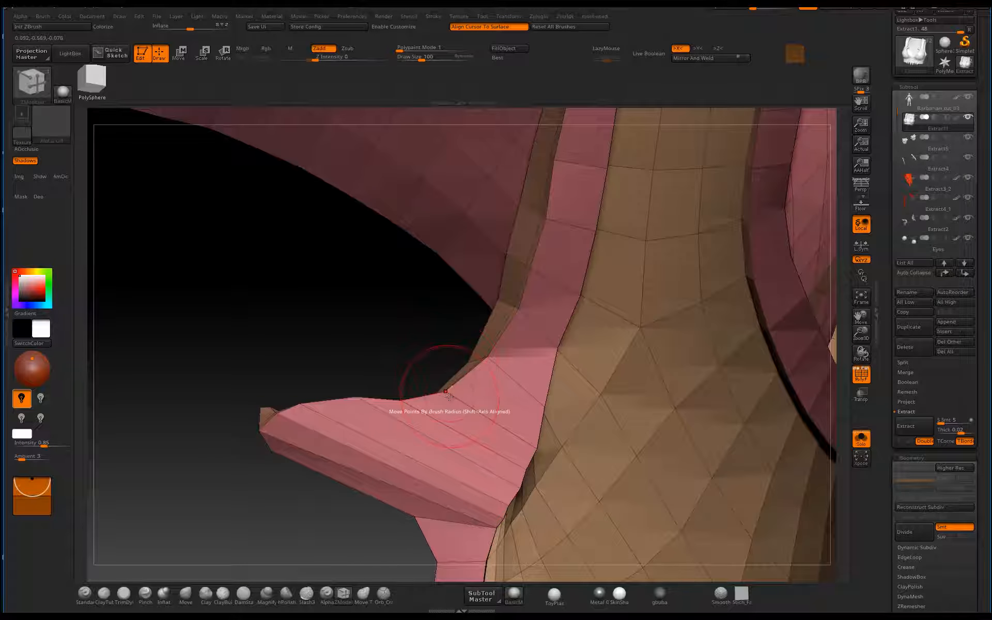
pyautogui.press('space')
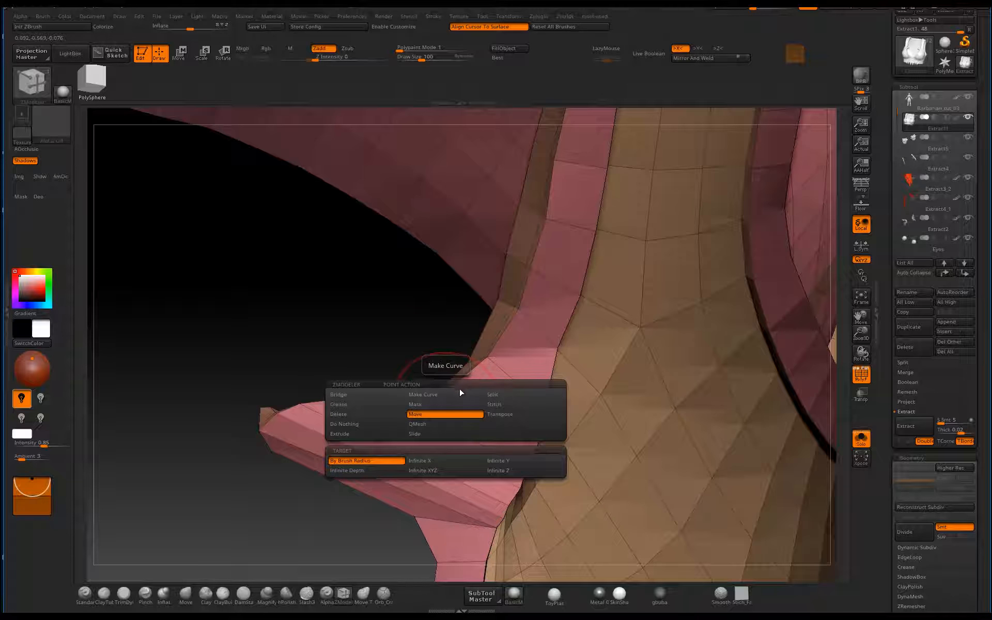
pyautogui.click(497, 405)
pyautogui.click(488, 358)
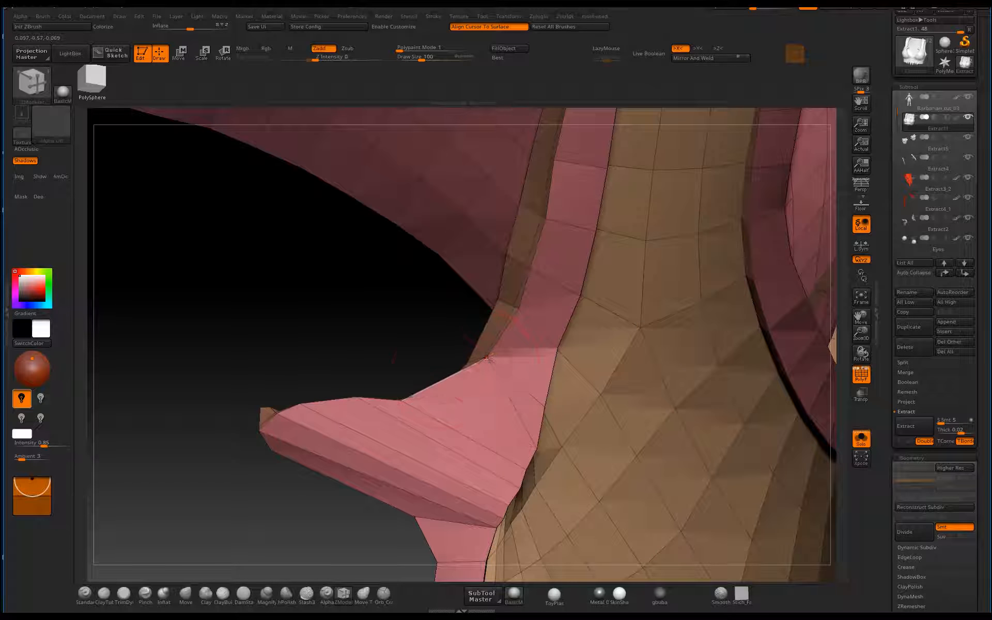
pyautogui.moveTo(371, 378); pyautogui.dragTo(366, 384)
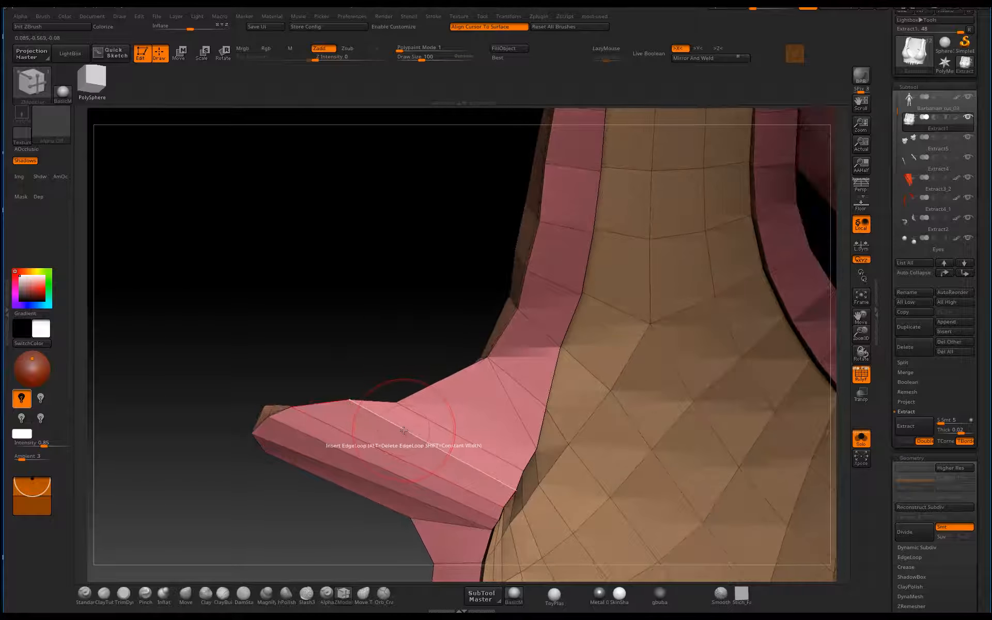
pyautogui.click(406, 430)
pyautogui.hotkey('ctrl', 'z')
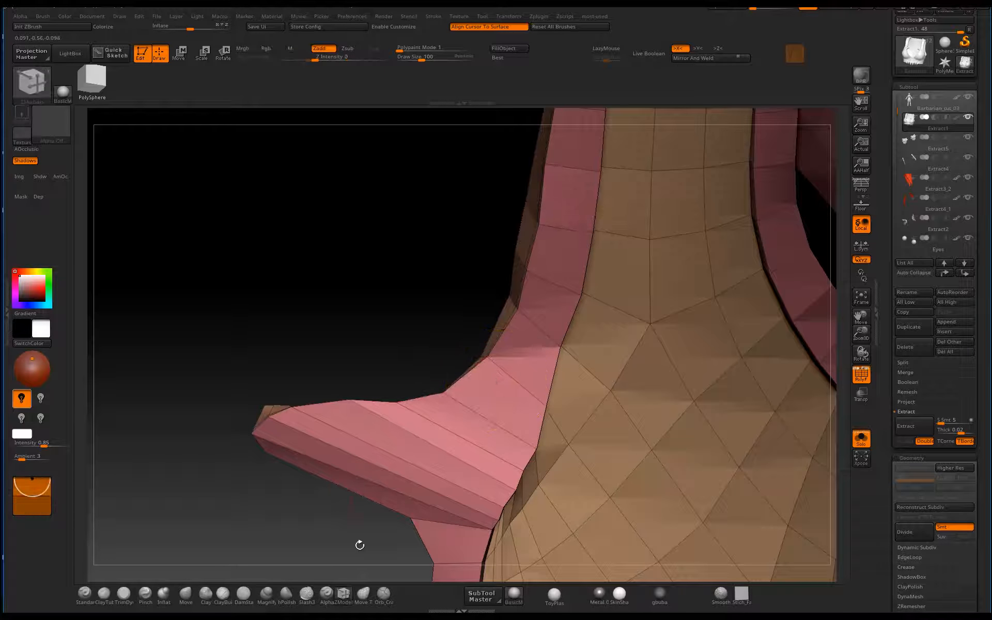
pyautogui.moveTo(358, 542); pyautogui.dragTo(357, 496)
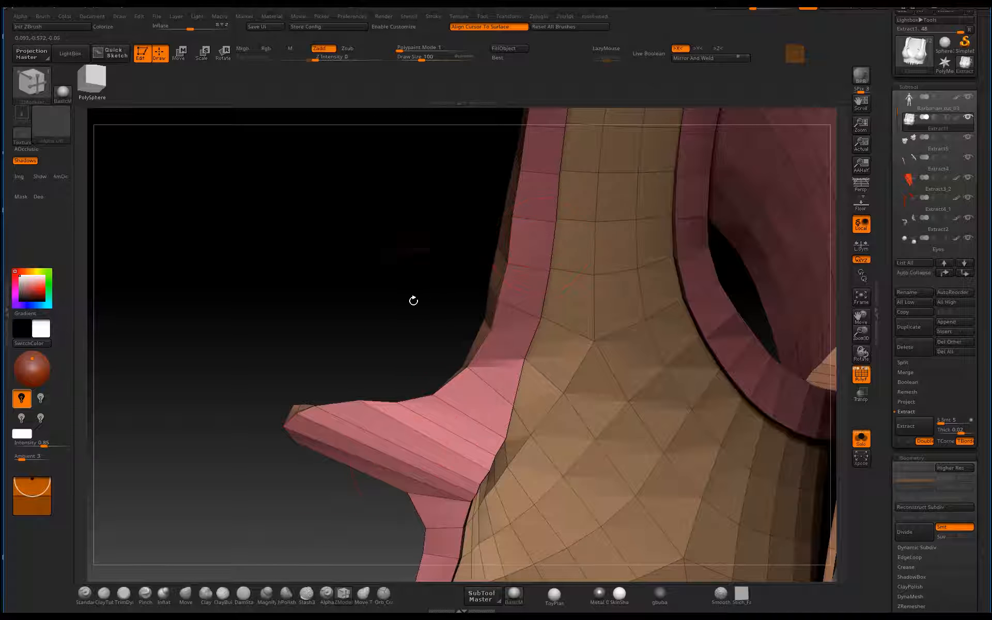
# - Isolate the tan front surface of the armour, give it its own polygroup, and show the whole mesh again
pyautogui.moveTo(413, 301); pyautogui.dragTo(639, 449)
pyautogui.press('f')
pyautogui.keyDown('ctrl'); pyautogui.keyDown('shift'); pyautogui.click(445, 395); pyautogui.keyUp('shift'); pyautogui.keyUp('ctrl')
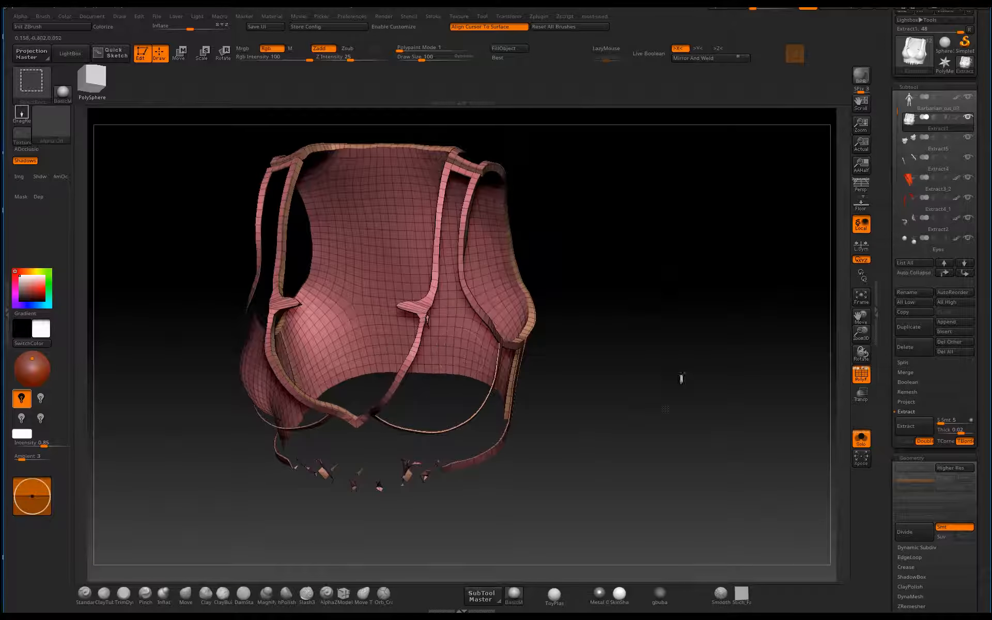
pyautogui.keyDown('ctrl'); pyautogui.keyDown('shift'); pyautogui.moveTo(681, 378); pyautogui.dragTo(646, 391); pyautogui.keyUp('shift'); pyautogui.keyUp('ctrl')
pyautogui.press('1')
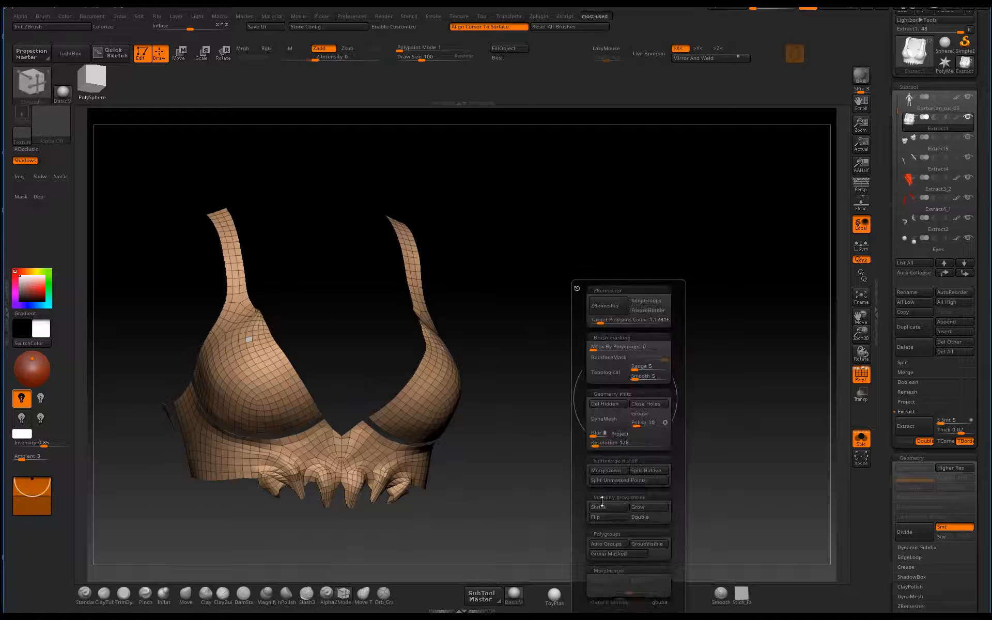
pyautogui.click(646, 544)
pyautogui.moveTo(736, 394); pyautogui.dragTo(830, 437)
pyautogui.keyDown('ctrl'); pyautogui.keyDown('shift'); pyautogui.click(655, 398); pyautogui.keyUp('shift'); pyautogui.keyUp('ctrl')
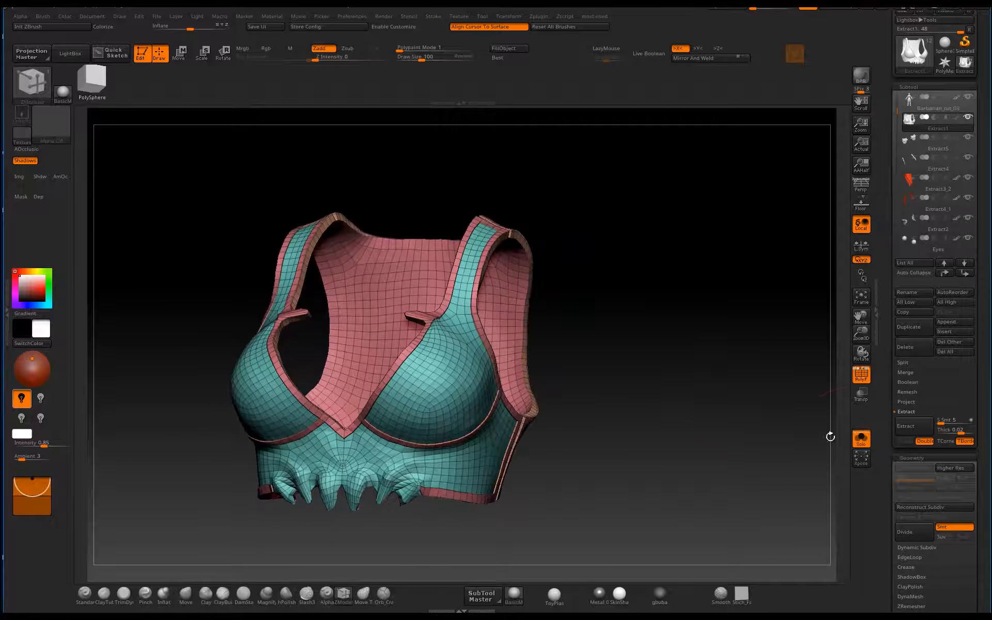
# - Hide the wireframe and activate Dynamic Subdiv on the armour top
pyautogui.click(850, 440)
pyautogui.click(857, 442)
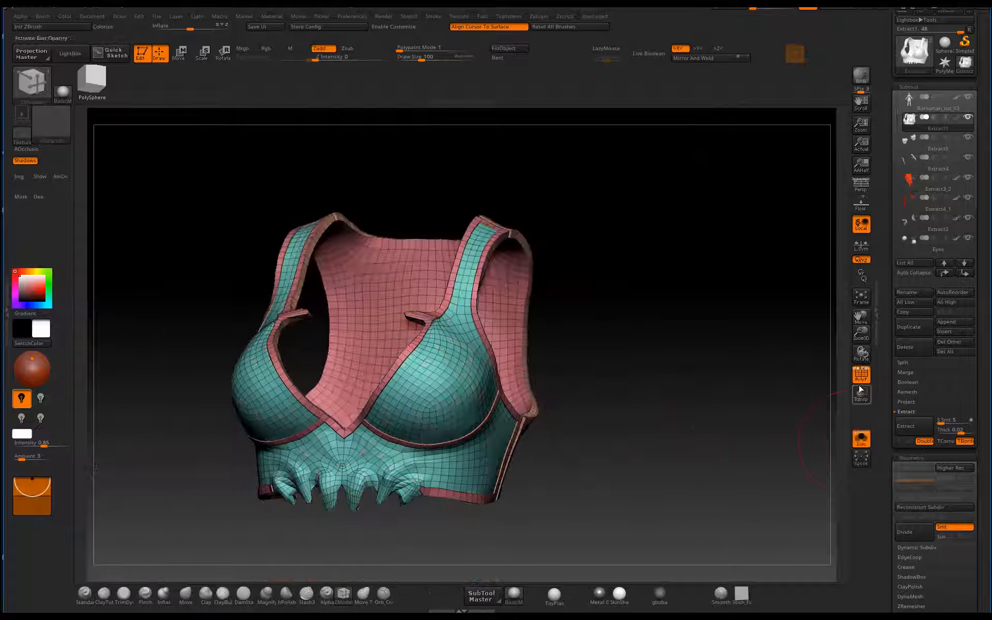
pyautogui.click(865, 382)
pyautogui.moveTo(683, 382)
pyautogui.mouseDown()
pyautogui.moveTo(558, 385)
pyautogui.moveTo(615, 386)
pyautogui.moveTo(594, 357)
pyautogui.moveTo(600, 371)
pyautogui.moveTo(669, 391)
pyautogui.mouseUp()
pyautogui.press('d')
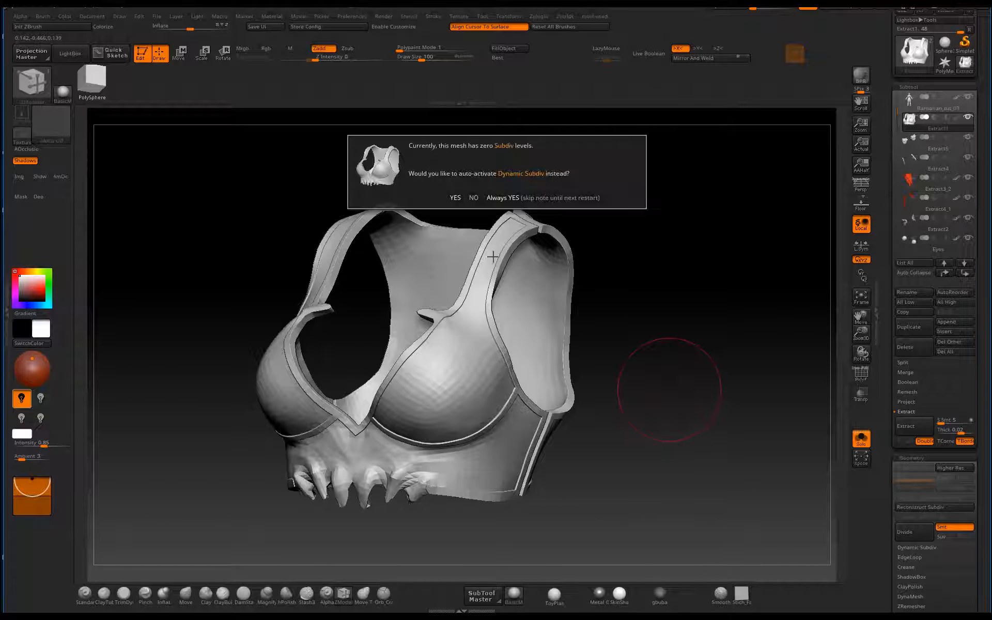
pyautogui.click(456, 197)
pyautogui.moveTo(709, 332); pyautogui.dragTo(681, 384)
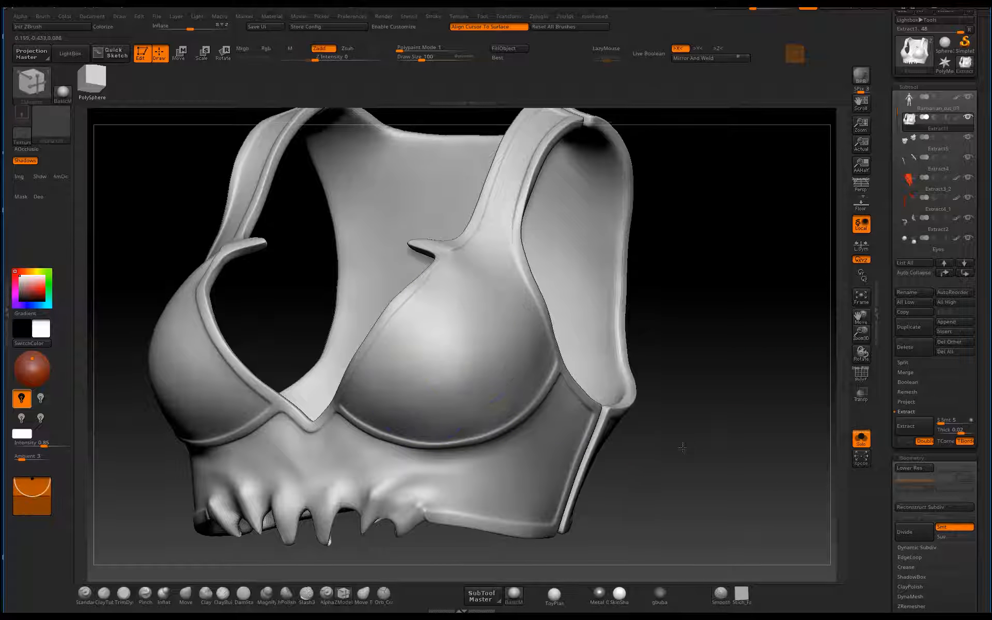
# - Examine the smoothed border trim around the cup and neckline with and without the wireframe
pyautogui.moveTo(861, 334); pyautogui.dragTo(862, 406)
pyautogui.hotkey('shift', 'f')
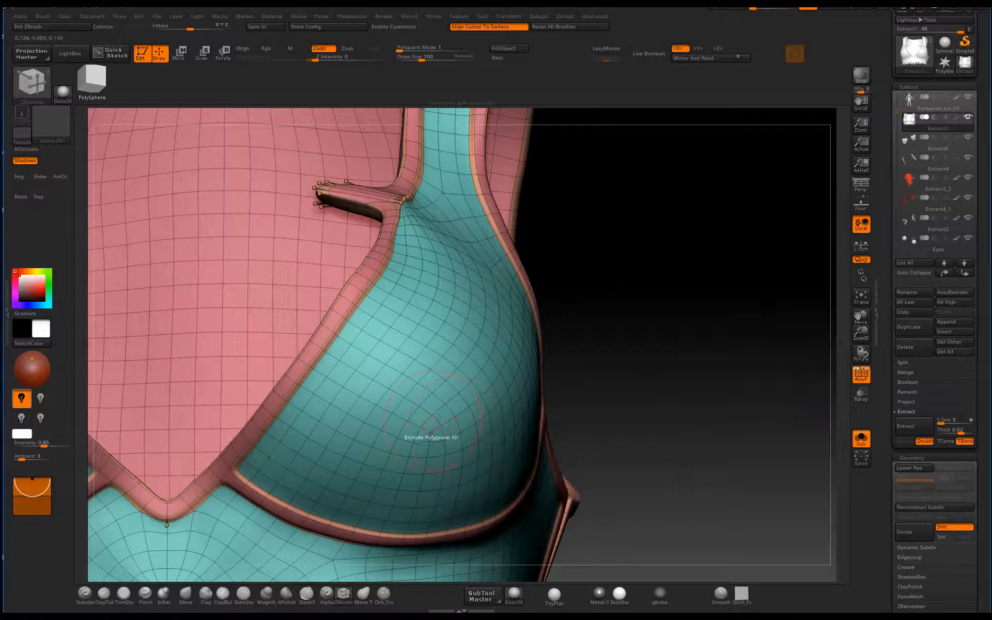
pyautogui.moveTo(605, 414); pyautogui.dragTo(828, 377)
pyautogui.click(860, 375)
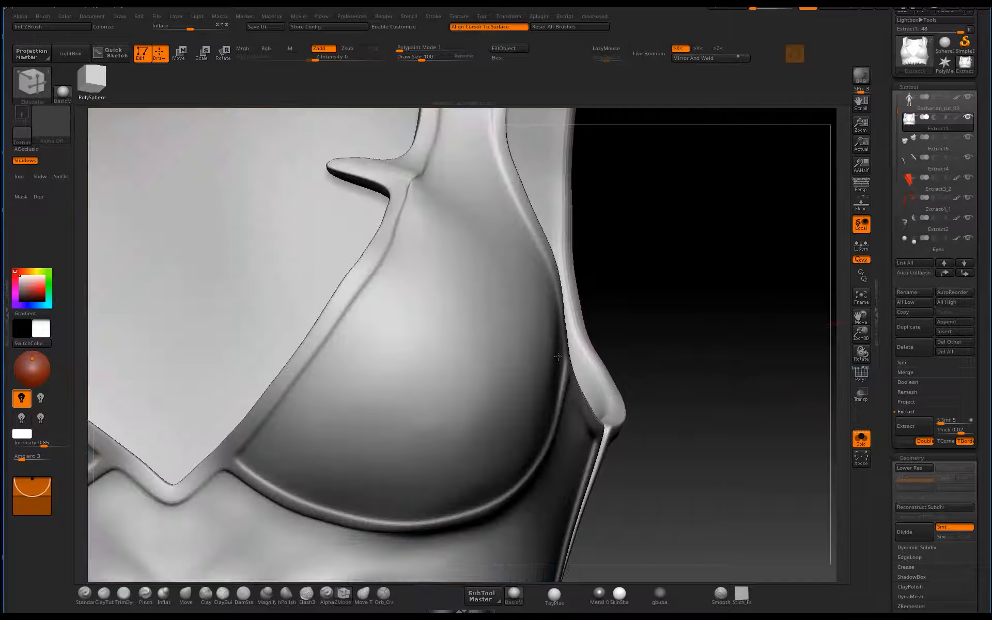
pyautogui.press('f')
pyautogui.moveTo(607, 397)
pyautogui.mouseDown()
pyautogui.moveTo(560, 400)
pyautogui.moveTo(618, 399)
pyautogui.mouseUp()
pyautogui.keyDown('alt'); pyautogui.moveTo(452, 502); pyautogui.dragTo(476, 538); pyautogui.keyUp('alt')
pyautogui.keyDown('alt'); pyautogui.moveTo(475, 537); pyautogui.dragTo(478, 495); pyautogui.keyUp('alt')
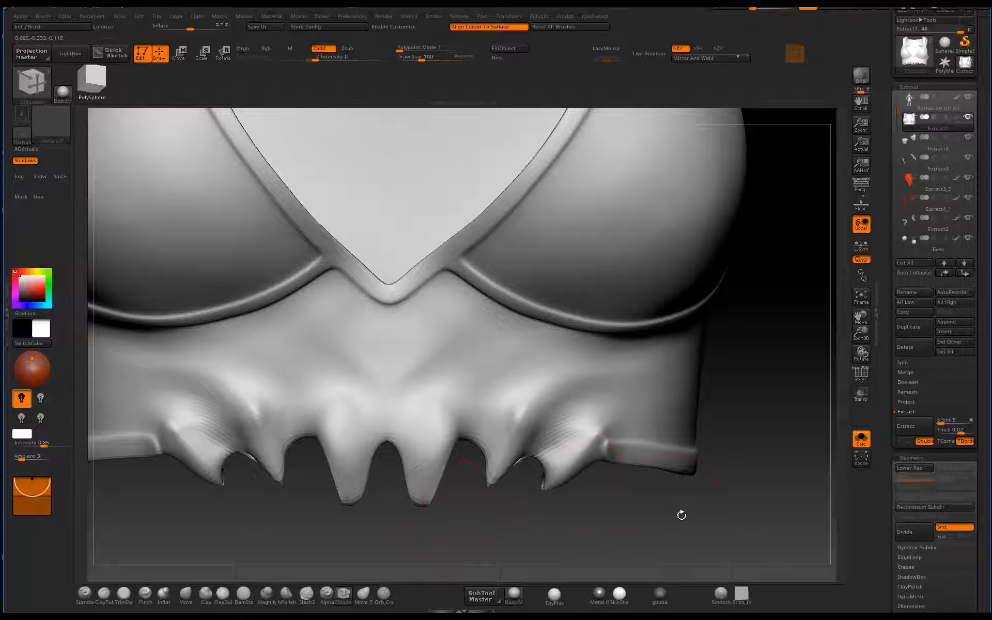
# - Flatten the sides of the middle hem spikes with the TrimDynamic brush
pyautogui.moveTo(681, 515)
pyautogui.mouseDown()
pyautogui.moveTo(489, 497)
pyautogui.moveTo(412, 408)
pyautogui.moveTo(486, 390)
pyautogui.mouseUp()
pyautogui.press('3')
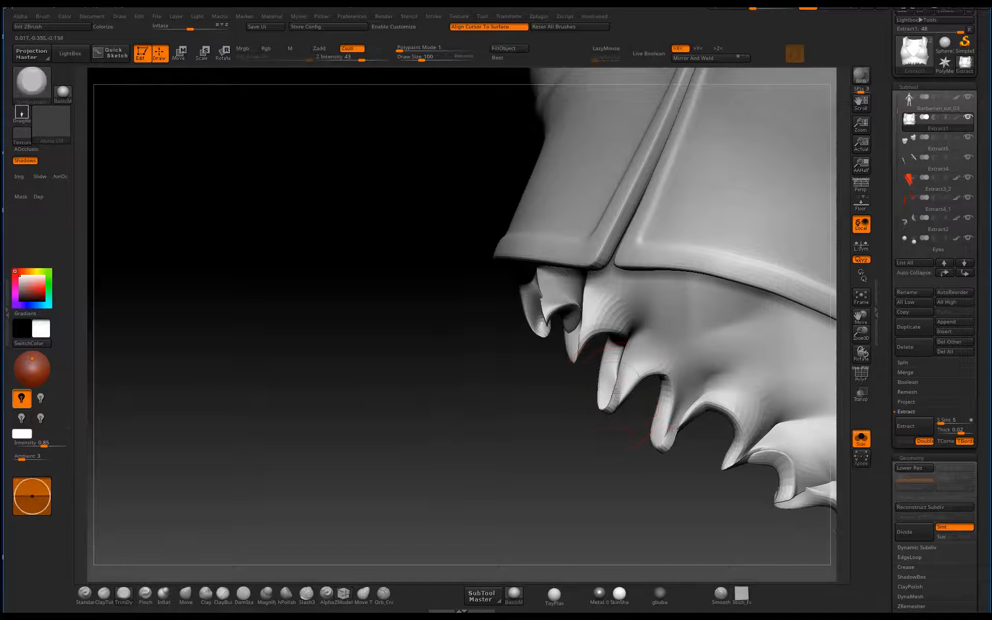
pyautogui.moveTo(612, 383); pyautogui.dragTo(658, 437)
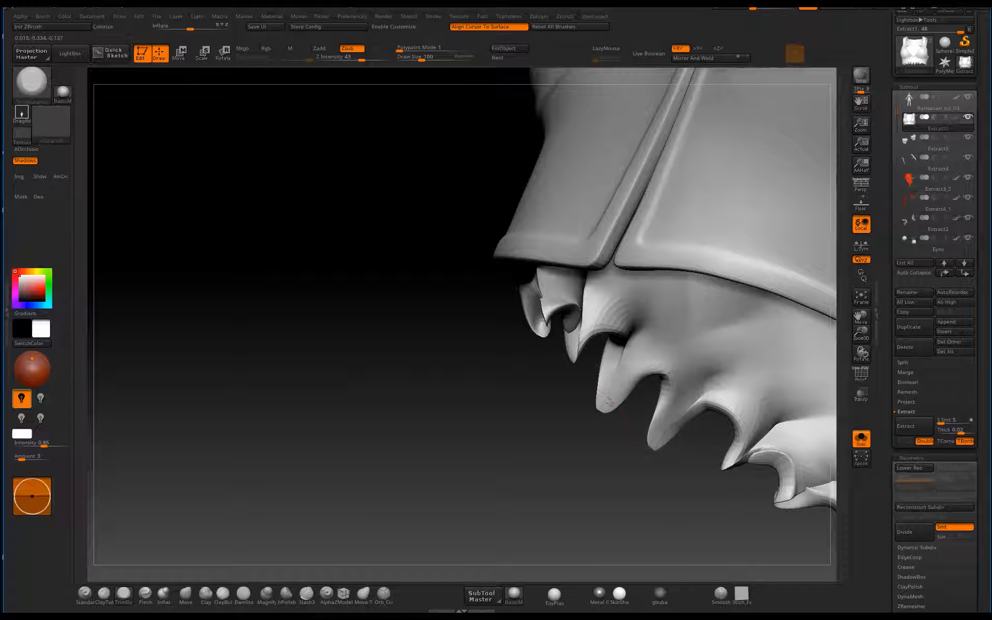
pyautogui.moveTo(579, 440)
pyautogui.mouseDown()
pyautogui.moveTo(595, 449)
pyautogui.moveTo(559, 452)
pyautogui.mouseUp()
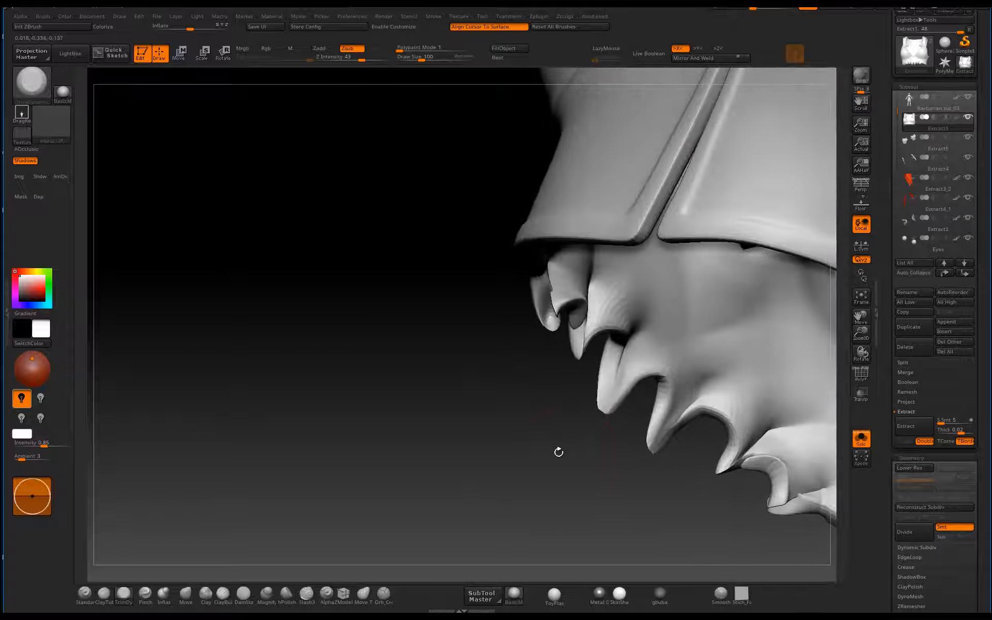
# - Thicken the front hem spikes with the Inflate brush and smooth their edges
pyautogui.press('5')
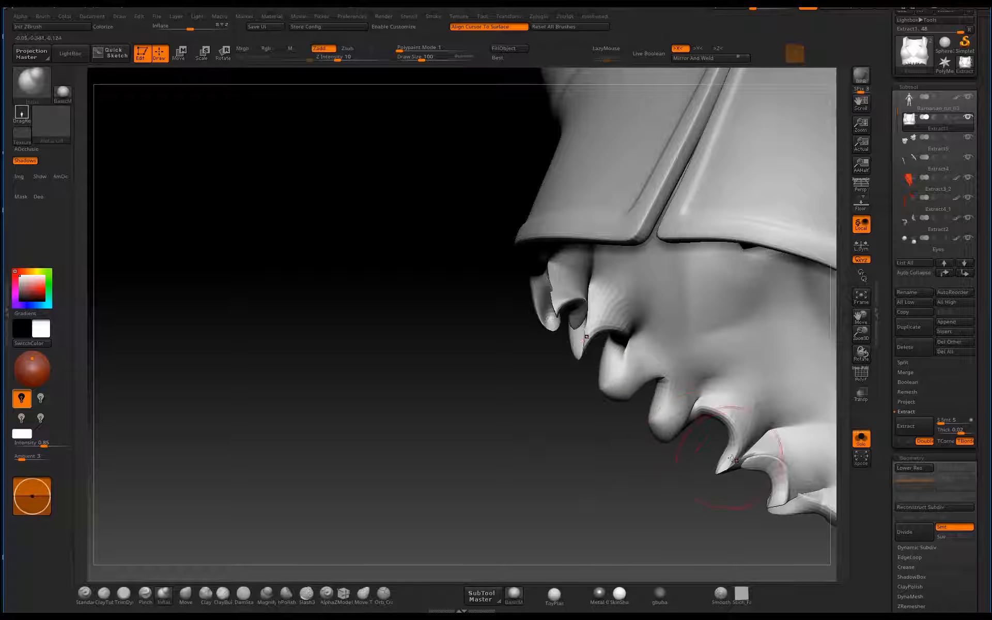
pyautogui.moveTo(727, 466); pyautogui.dragTo(741, 462)
pyautogui.keyDown('shift'); pyautogui.moveTo(756, 456); pyautogui.dragTo(752, 447); pyautogui.keyUp('shift')
pyautogui.moveTo(720, 503)
pyautogui.mouseDown()
pyautogui.moveTo(796, 503)
pyautogui.moveTo(782, 505)
pyautogui.moveTo(788, 498)
pyautogui.mouseUp()
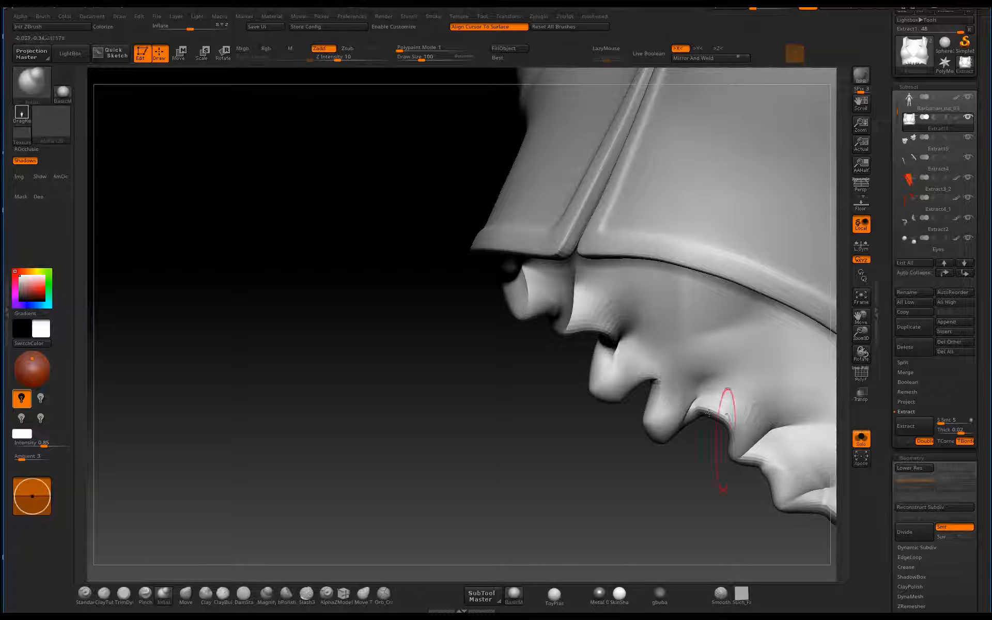
pyautogui.moveTo(675, 419); pyautogui.dragTo(664, 428)
pyautogui.moveTo(614, 467); pyautogui.dragTo(642, 358)
pyautogui.moveTo(650, 417)
pyautogui.mouseDown()
pyautogui.moveTo(635, 399)
pyautogui.moveTo(652, 412)
pyautogui.mouseUp()
pyautogui.moveTo(646, 439)
pyautogui.mouseDown()
pyautogui.moveTo(662, 435)
pyautogui.moveTo(670, 457)
pyautogui.moveTo(726, 416)
pyautogui.mouseUp()
# - Reshape the front hem spikes into longer points with the Move brush
pyautogui.press('b')
pyautogui.press('m')
pyautogui.press('v')
pyautogui.moveTo(721, 349)
pyautogui.mouseDown()
pyautogui.moveTo(727, 394)
pyautogui.moveTo(653, 456)
pyautogui.moveTo(677, 449)
pyautogui.mouseUp()
pyautogui.keyDown('alt'); pyautogui.moveTo(677, 449); pyautogui.dragTo(499, 429); pyautogui.keyUp('alt')
# - Inflate the two middle hem spikes and their neighbours with the Inflate brush at draw size 112
pyautogui.press('b')
pyautogui.press('i')
pyautogui.press('n')
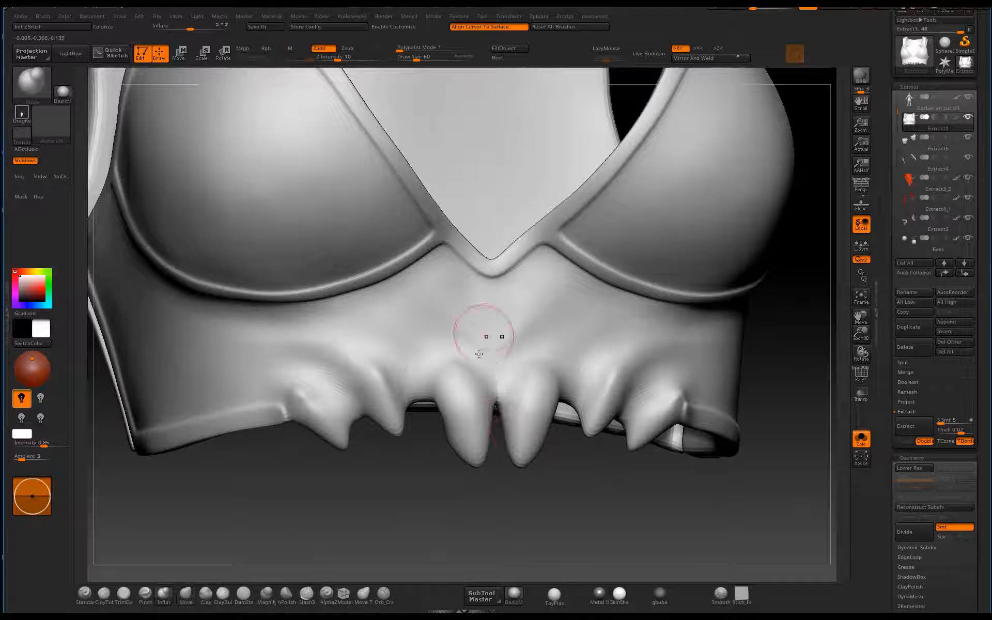
pyautogui.press(']')
pyautogui.press(']')
pyautogui.press(']')
pyautogui.press(']')
pyautogui.press(']')
pyautogui.moveTo(439, 383)
pyautogui.mouseDown()
pyautogui.moveTo(432, 403)
pyautogui.moveTo(434, 393)
pyautogui.moveTo(455, 400)
pyautogui.mouseUp()
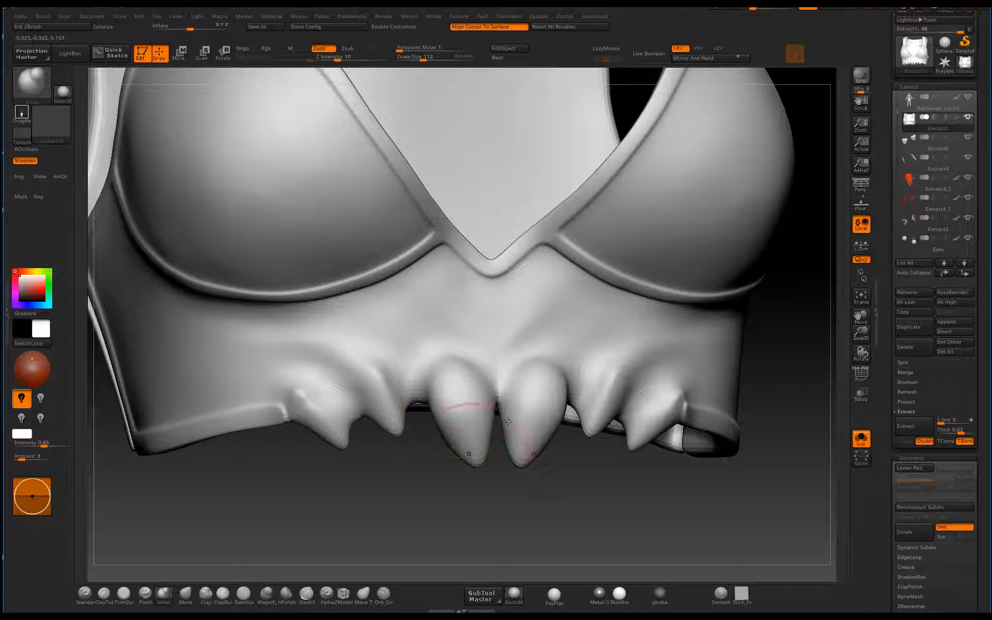
pyautogui.moveTo(601, 405); pyautogui.dragTo(620, 411)
# - Inflate the outermost hem spikes and check the spikes' topology in the wireframe
pyautogui.moveTo(664, 416); pyautogui.dragTo(627, 419, button='right')
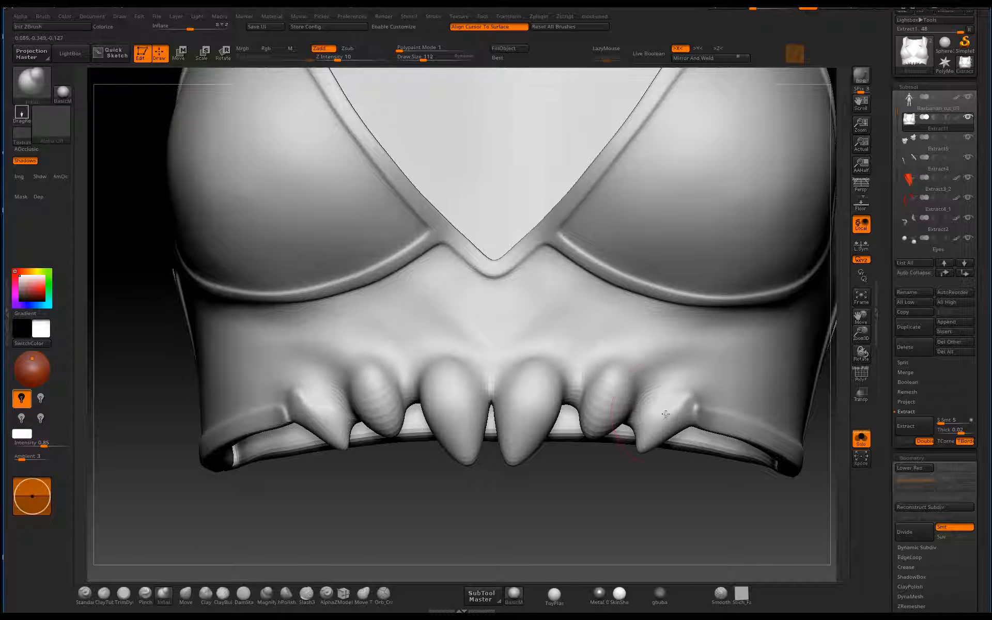
pyautogui.moveTo(667, 414)
pyautogui.mouseDown()
pyautogui.moveTo(655, 418)
pyautogui.moveTo(672, 403)
pyautogui.mouseUp()
pyautogui.moveTo(668, 496); pyautogui.dragTo(383, 401, button='right')
pyautogui.click(861, 378)
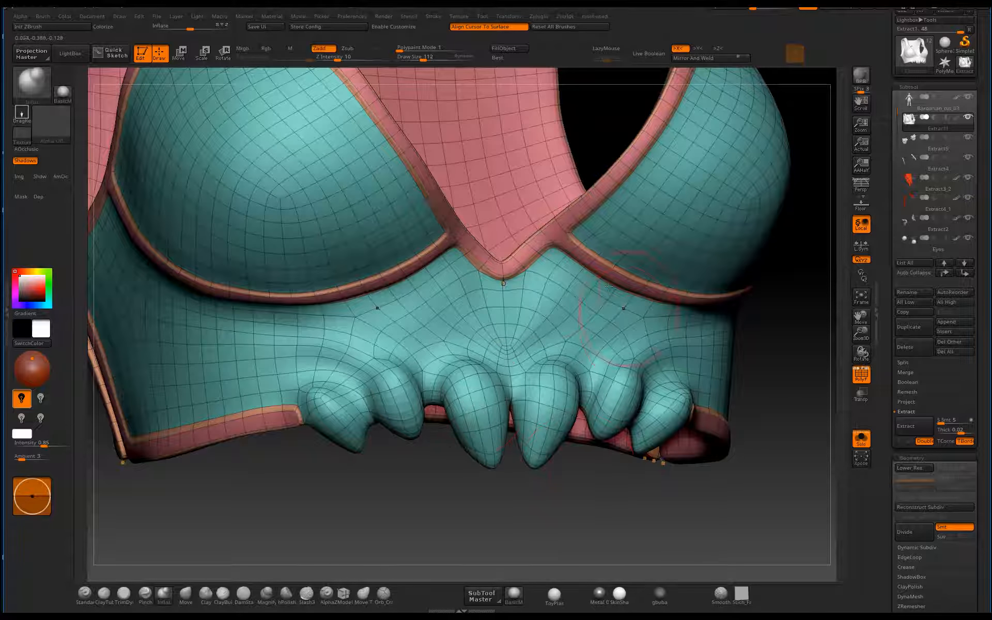
pyautogui.click(861, 377)
pyautogui.moveTo(521, 355)
pyautogui.mouseDown(button='right')
pyautogui.moveTo(602, 517)
pyautogui.moveTo(594, 489)
pyautogui.moveTo(609, 495)
pyautogui.moveTo(566, 524)
pyautogui.moveTo(587, 555)
pyautogui.mouseUp(button='right')
pyautogui.moveTo(602, 499)
pyautogui.mouseDown(button='right')
pyautogui.moveTo(592, 509)
pyautogui.moveTo(584, 501)
pyautogui.mouseUp(button='right')
# - Define the creases around the upper ends of the hem spikes with the DamStandard brush at draw size 60
pyautogui.press('b')
pyautogui.press('d')
pyautogui.press('s')
pyautogui.press('[')
pyautogui.press('[')
pyautogui.press('[')
pyautogui.press('[')
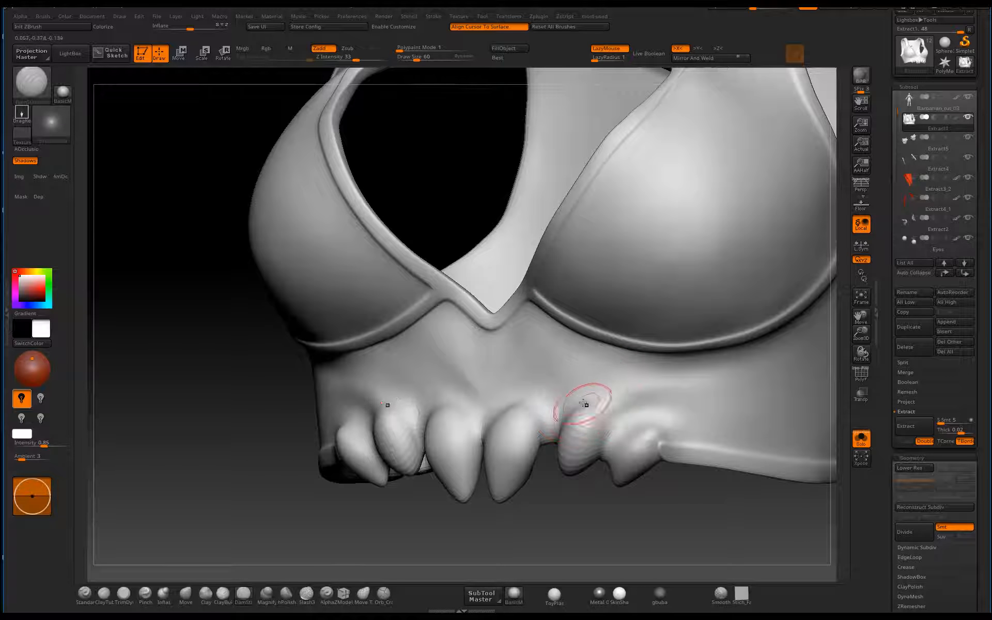
pyautogui.moveTo(536, 528); pyautogui.dragTo(416, 407, button='right')
pyautogui.moveTo(451, 395)
pyautogui.mouseDown()
pyautogui.moveTo(491, 392)
pyautogui.moveTo(412, 420)
pyautogui.mouseUp()
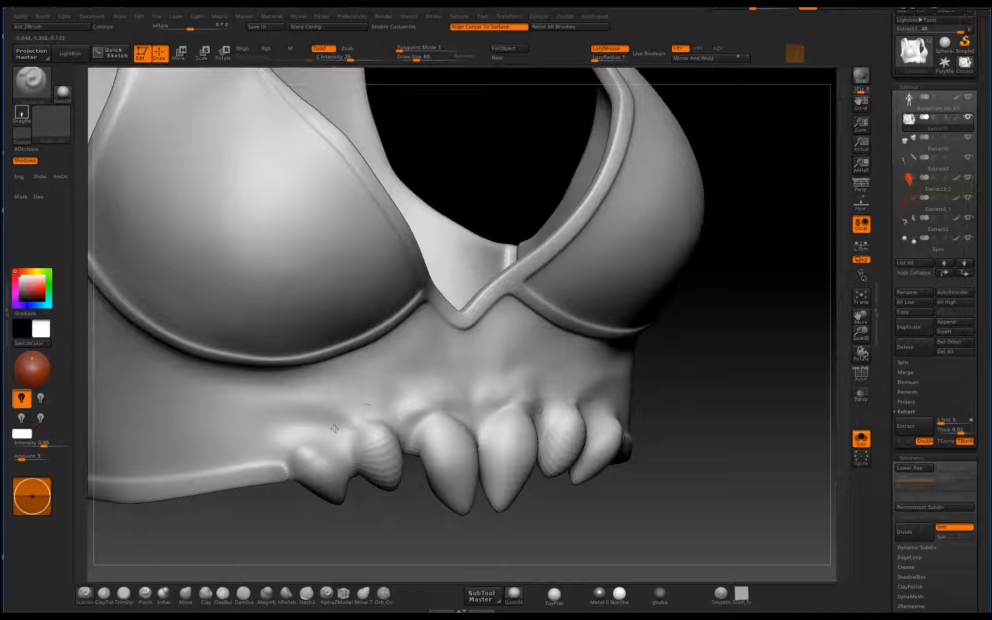
# - Build up raised folds above the outer hem spikes with the Standard brush
pyautogui.moveTo(336, 431)
pyautogui.mouseDown()
pyautogui.moveTo(302, 413)
pyautogui.moveTo(326, 431)
pyautogui.moveTo(264, 454)
pyautogui.mouseUp()
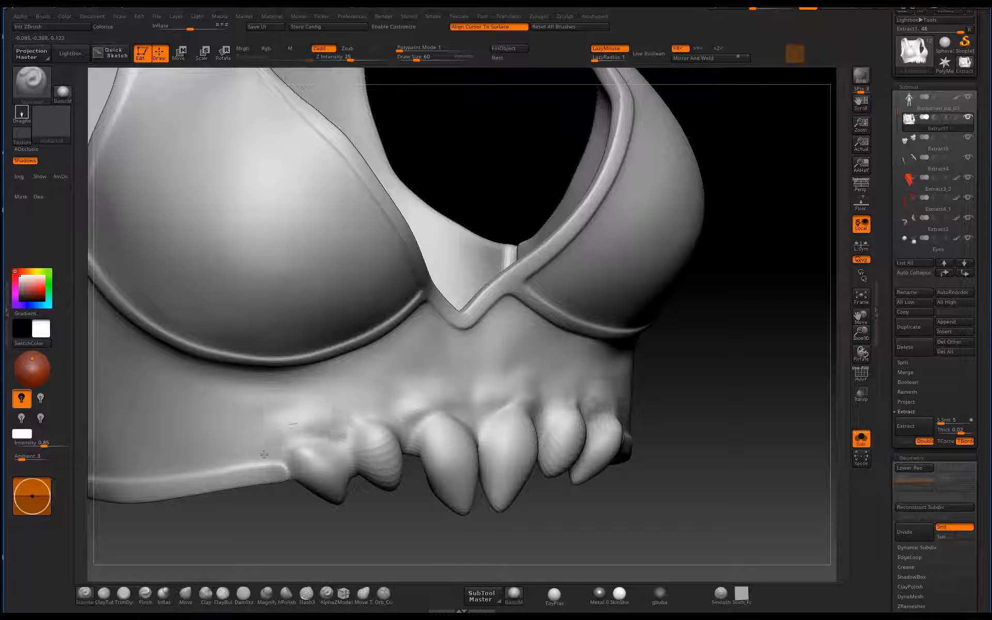
pyautogui.moveTo(358, 406); pyautogui.dragTo(390, 415)
pyautogui.moveTo(507, 440)
pyautogui.keyDown('ctrl'); pyautogui.mouseDown(button='right')
pyautogui.moveTo(567, 398)
pyautogui.moveTo(510, 457)
pyautogui.mouseUp(button='right'); pyautogui.keyUp('ctrl')
pyautogui.moveTo(400, 497)
pyautogui.keyDown('ctrl'); pyautogui.mouseDown(button='right')
pyautogui.moveTo(434, 529)
pyautogui.moveTo(437, 519)
pyautogui.mouseUp(button='right'); pyautogui.keyUp('ctrl')
# - Fatten the spikes beside the middle pair with the Inflate brush at draw size 88
pyautogui.press('b')
pyautogui.press('i')
pyautogui.press('n')
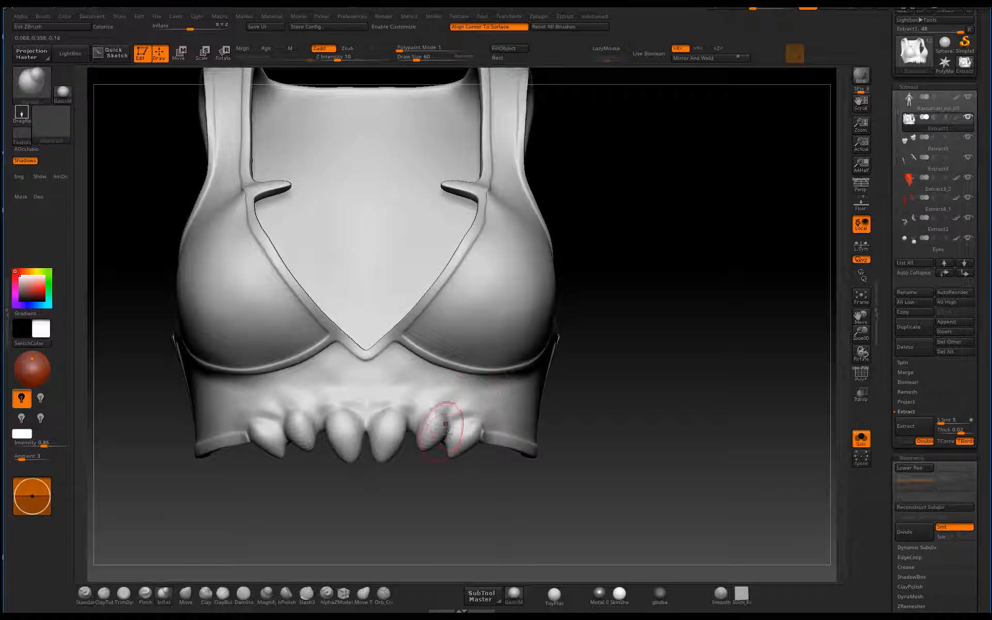
pyautogui.press(']')
pyautogui.press(']')
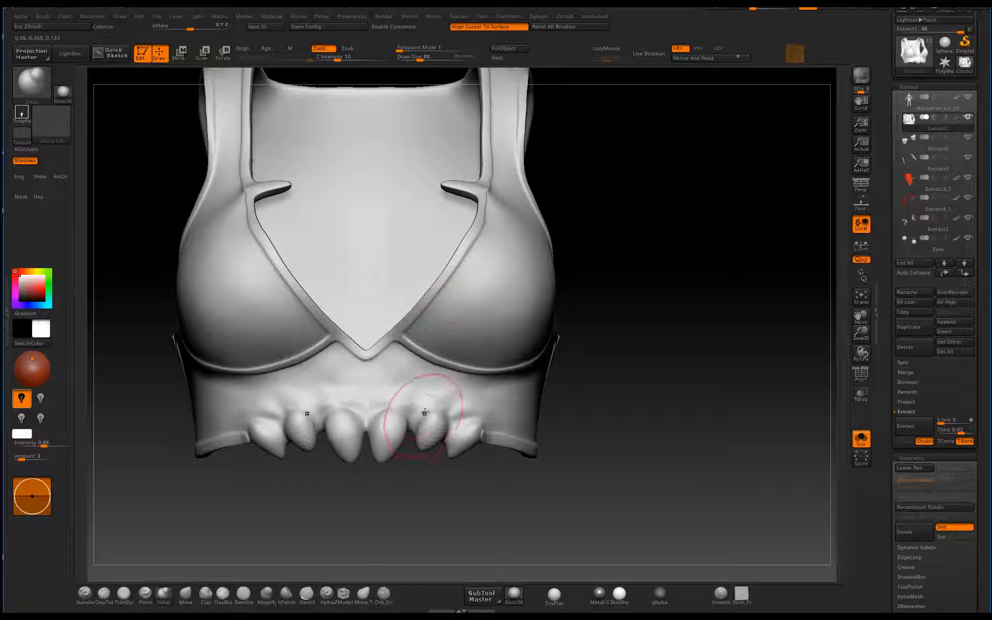
pyautogui.moveTo(424, 415); pyautogui.dragTo(417, 437)
pyautogui.keyDown('ctrl'); pyautogui.moveTo(411, 455); pyautogui.dragTo(476, 458, button='right'); pyautogui.keyUp('ctrl')
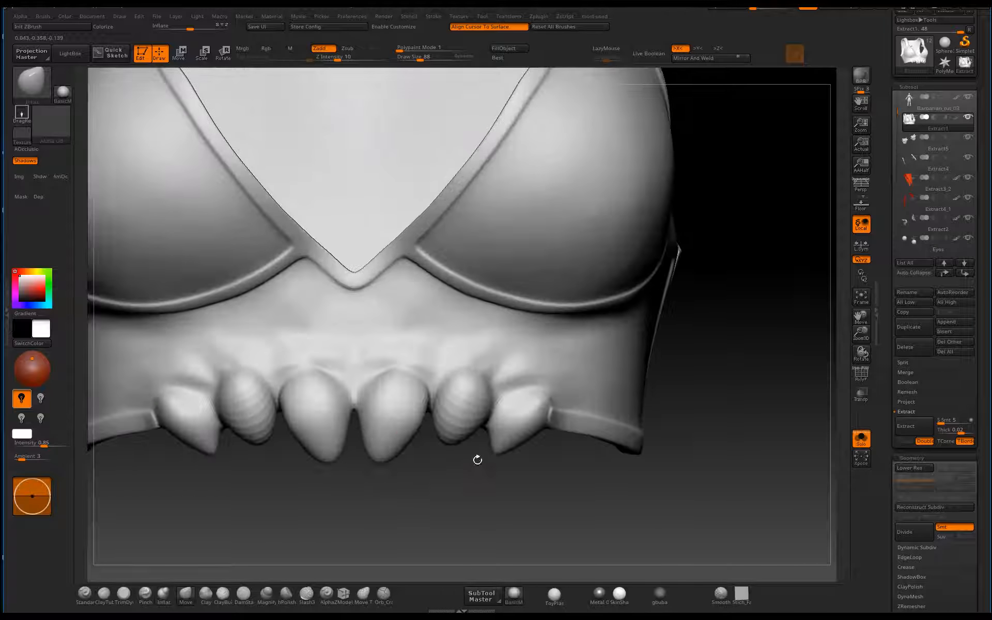
# - Reshape the hem spikes beside the middle pair with the Move brush at draw size 60 and smooth the neighbouring surface
pyautogui.press('b')
pyautogui.press('m')
pyautogui.press('v')
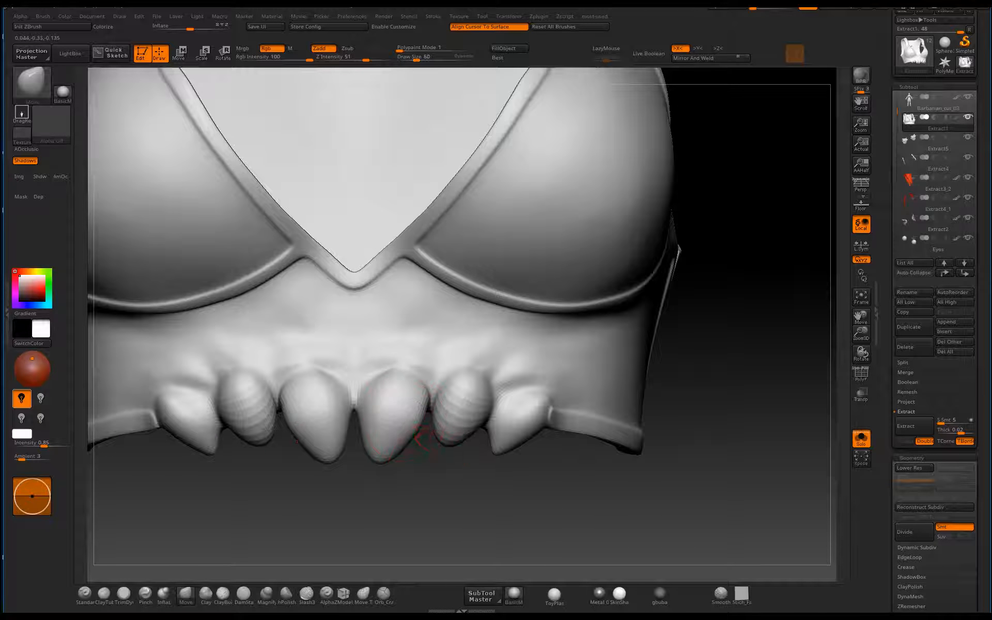
pyautogui.moveTo(439, 443); pyautogui.dragTo(423, 465)
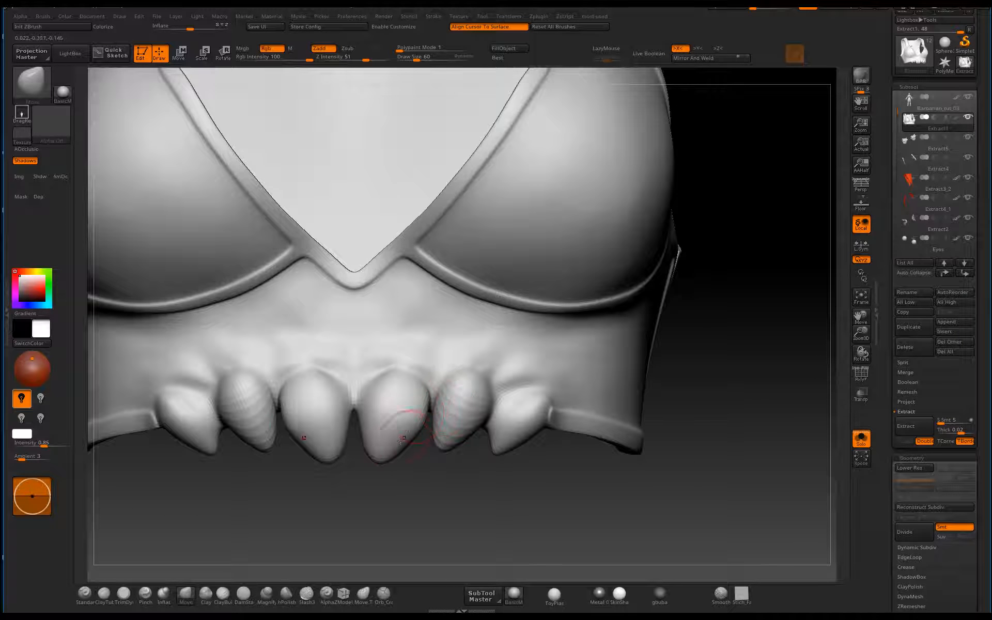
pyautogui.moveTo(417, 428)
pyautogui.keyDown('shift'); pyautogui.mouseDown()
pyautogui.moveTo(374, 467)
pyautogui.moveTo(385, 491)
pyautogui.moveTo(373, 460)
pyautogui.moveTo(395, 488)
pyautogui.moveTo(372, 457)
pyautogui.mouseUp(); pyautogui.keyUp('shift')
pyautogui.moveTo(382, 526); pyautogui.dragTo(472, 481)
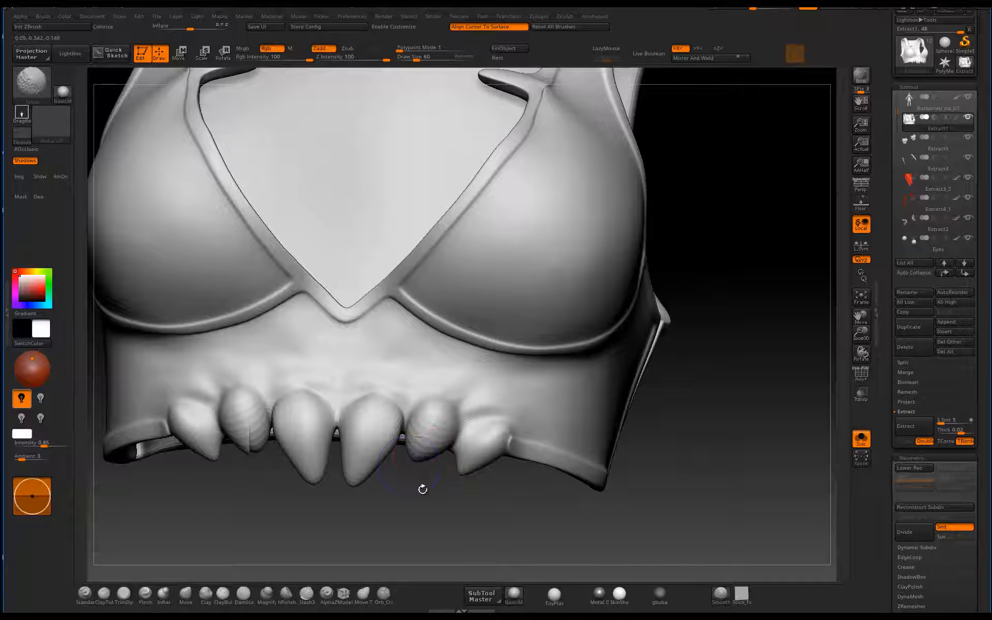
# - Switch off the Dynamic Subdiv preview, show the wireframe and smooth the cup surface at the base of the neckline spike
pyautogui.moveTo(423, 487); pyautogui.dragTo(604, 401)
pyautogui.keyDown('alt'); pyautogui.moveTo(636, 365); pyautogui.dragTo(620, 490); pyautogui.keyUp('alt')
pyautogui.keyDown('alt'); pyautogui.moveTo(641, 403); pyautogui.dragTo(494, 383); pyautogui.keyUp('alt')
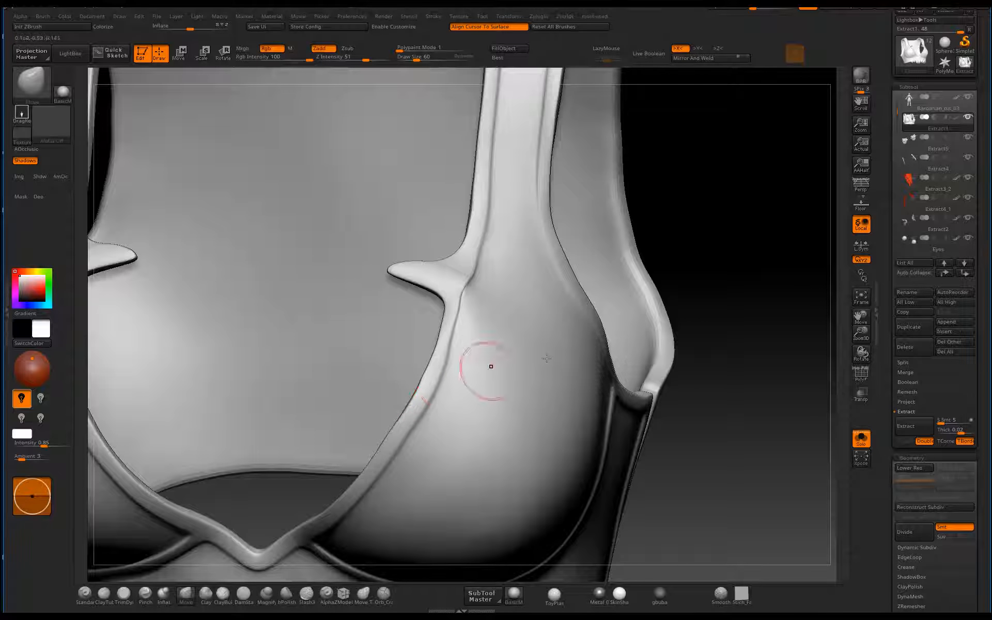
pyautogui.keyDown('alt'); pyautogui.moveTo(547, 358); pyautogui.dragTo(441, 445); pyautogui.keyUp('alt')
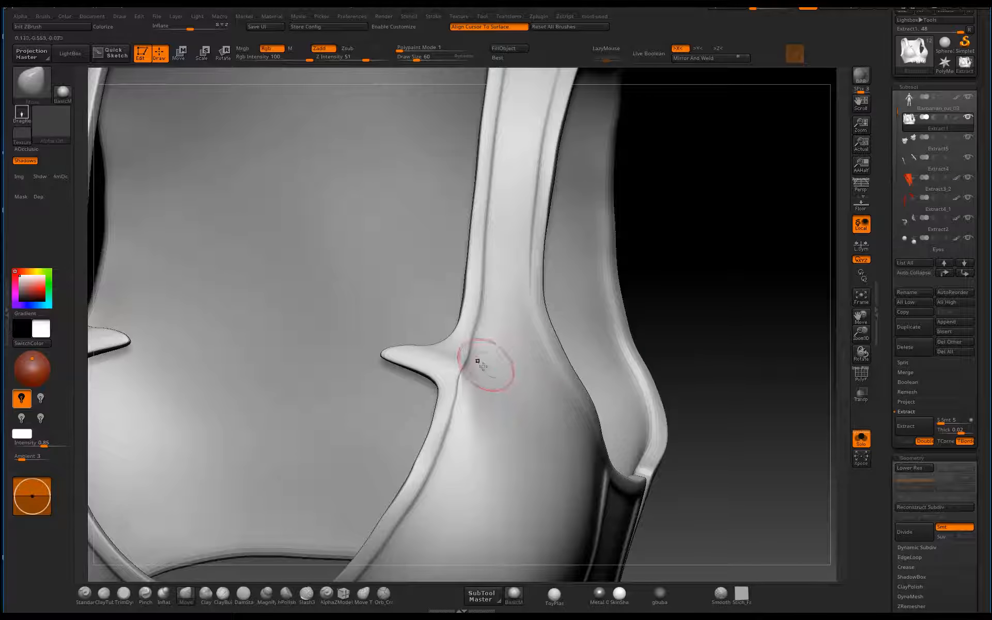
pyautogui.moveTo(727, 348)
pyautogui.mouseDown()
pyautogui.moveTo(230, 389)
pyautogui.moveTo(273, 410)
pyautogui.moveTo(280, 445)
pyautogui.moveTo(486, 357)
pyautogui.mouseUp()
pyautogui.click(861, 373)
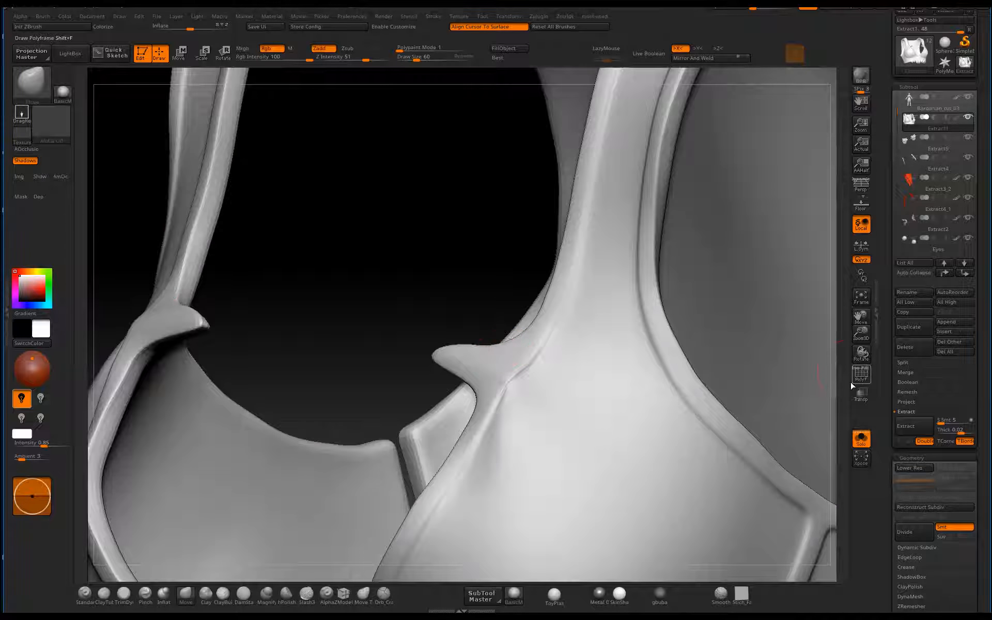
pyautogui.hotkey('shift', 'd')
pyautogui.moveTo(442, 274); pyautogui.dragTo(527, 289)
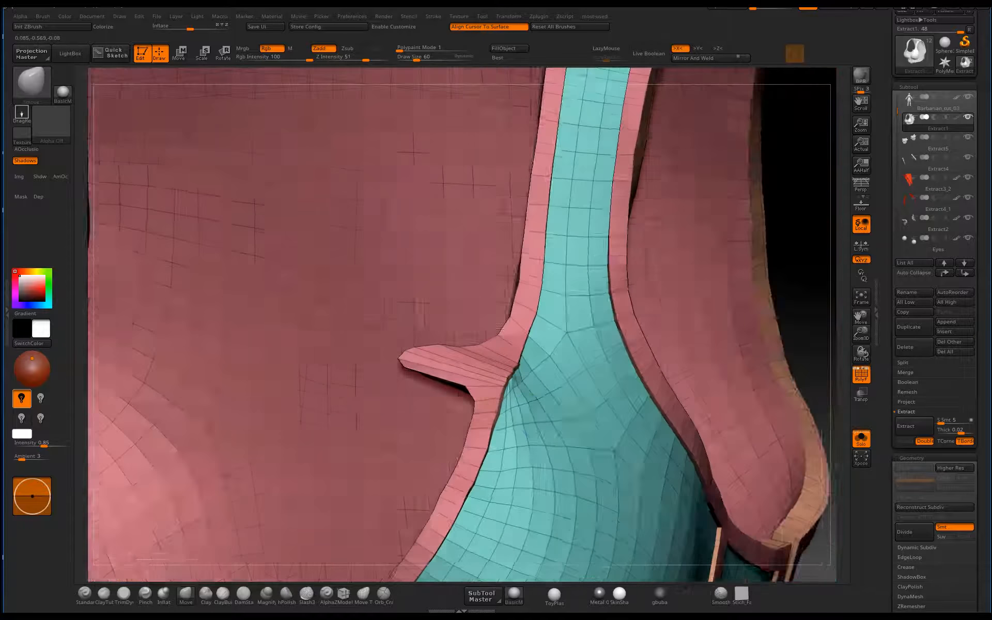
pyautogui.moveTo(526, 406)
pyautogui.keyDown('shift'); pyautogui.mouseDown()
pyautogui.moveTo(518, 440)
pyautogui.moveTo(549, 420)
pyautogui.moveTo(517, 491)
pyautogui.moveTo(549, 377)
pyautogui.mouseUp(); pyautogui.keyUp('shift')
# - Nudge the border edge beside the neckline spike with the Move brush and check the spike's inner side
pyautogui.moveTo(793, 346)
pyautogui.mouseDown()
pyautogui.moveTo(358, 321)
pyautogui.moveTo(367, 410)
pyautogui.moveTo(392, 397)
pyautogui.mouseUp()
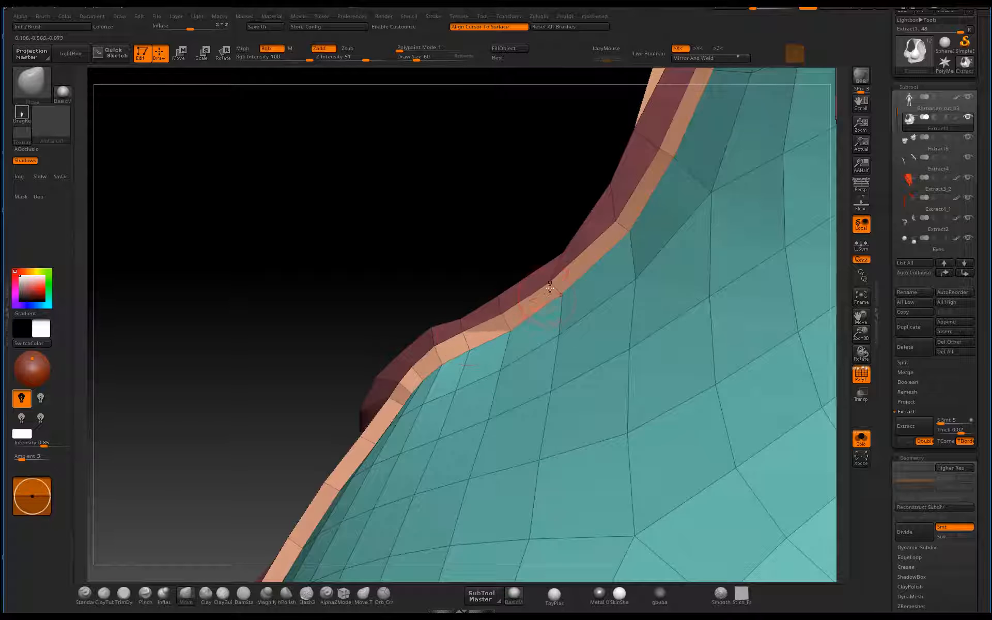
pyautogui.moveTo(451, 312); pyautogui.dragTo(460, 312)
pyautogui.moveTo(383, 326); pyautogui.dragTo(566, 314)
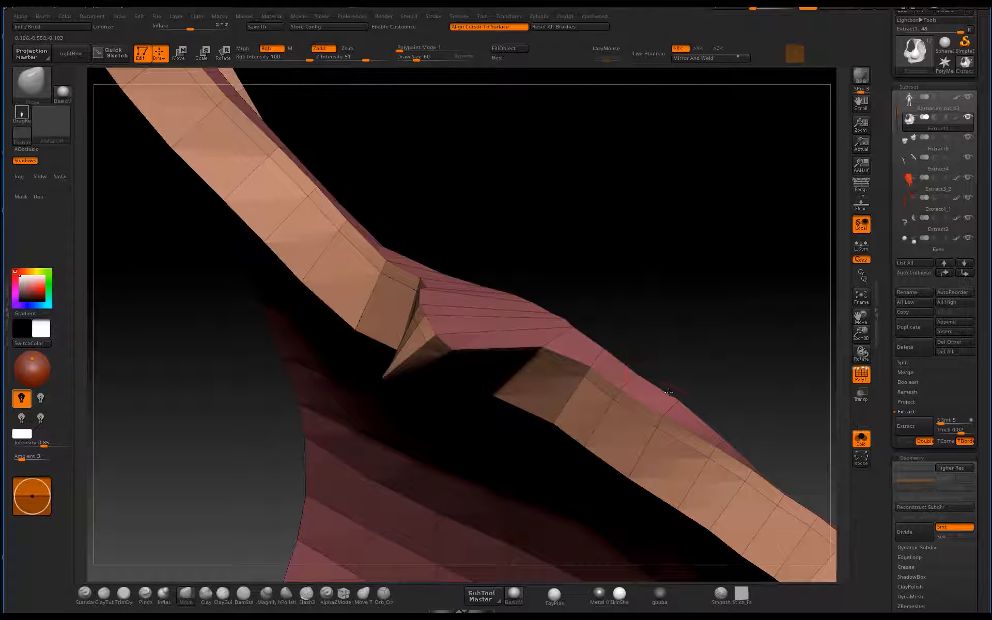
pyautogui.moveTo(689, 408)
pyautogui.mouseDown()
pyautogui.moveTo(654, 372)
pyautogui.moveTo(503, 443)
pyautogui.moveTo(623, 459)
pyautogui.moveTo(387, 441)
pyautogui.moveTo(416, 461)
pyautogui.mouseUp()
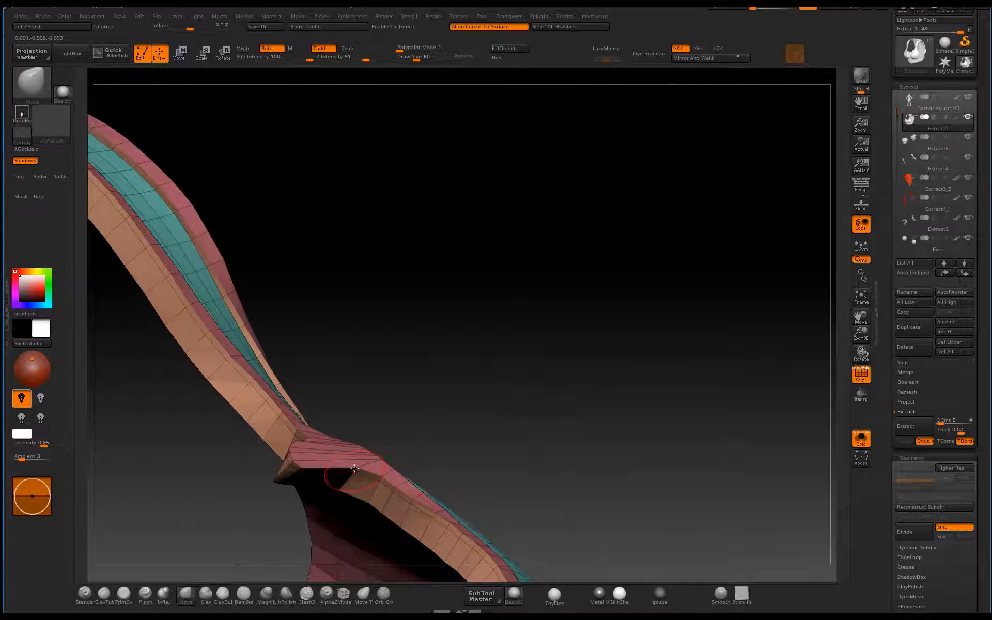
pyautogui.moveTo(463, 417); pyautogui.dragTo(356, 502)
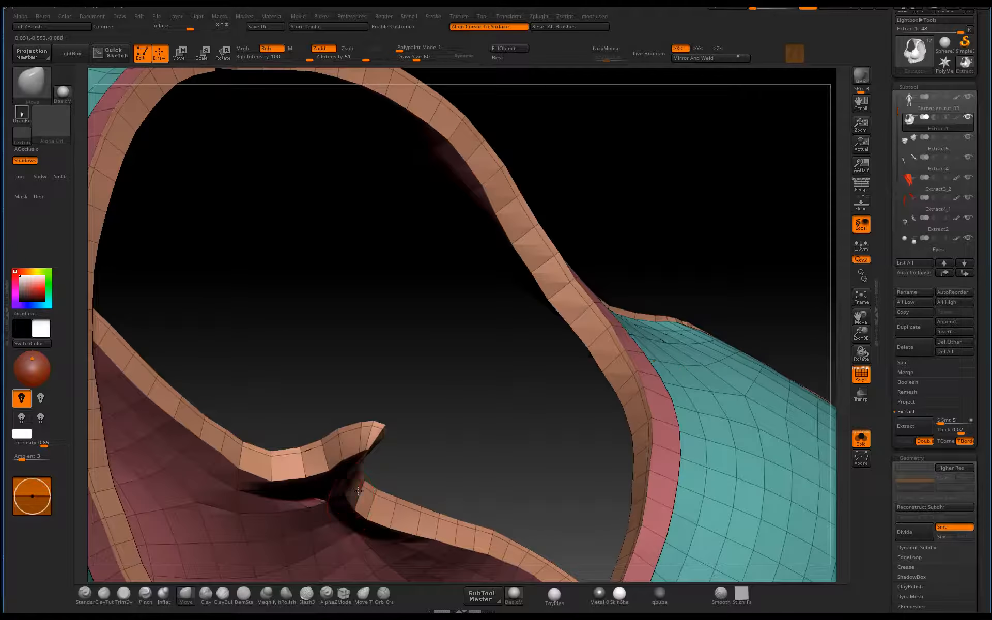
pyautogui.press('shift')
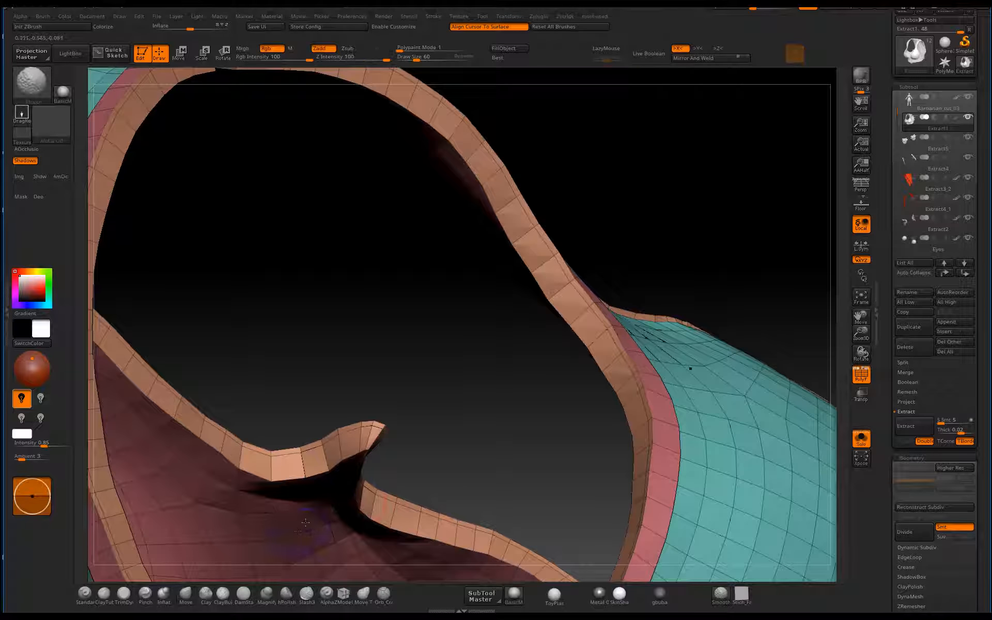
# - Hide the wireframe and compare the isolated armour top's neckline and hem spikes with the full character's armour
pyautogui.keyDown('alt'); pyautogui.moveTo(455, 395); pyautogui.dragTo(559, 321); pyautogui.keyUp('alt')
pyautogui.moveTo(559, 321); pyautogui.dragTo(817, 413)
pyautogui.click(861, 439)
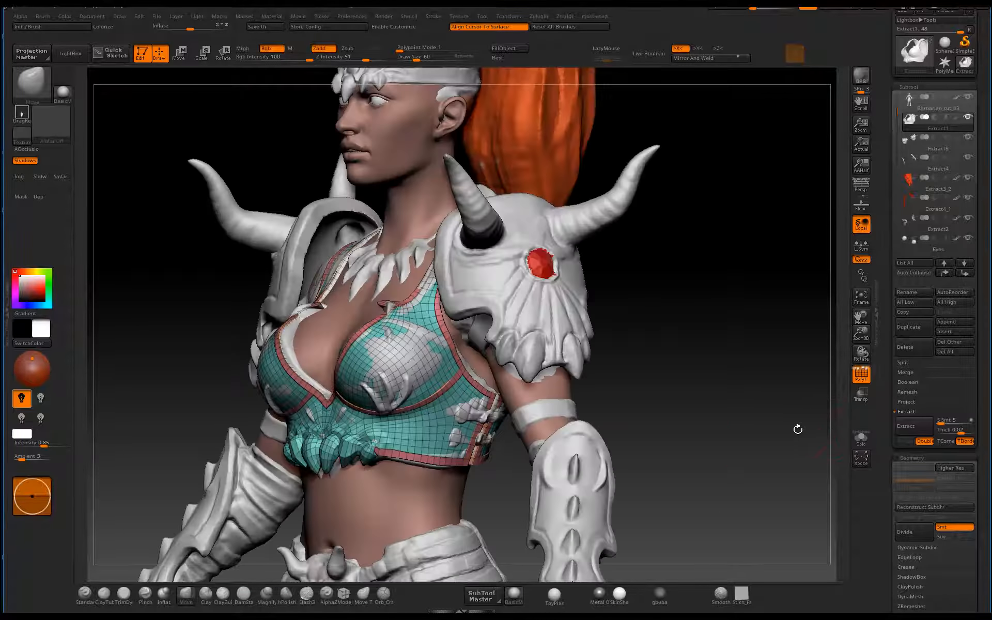
pyautogui.click(863, 377)
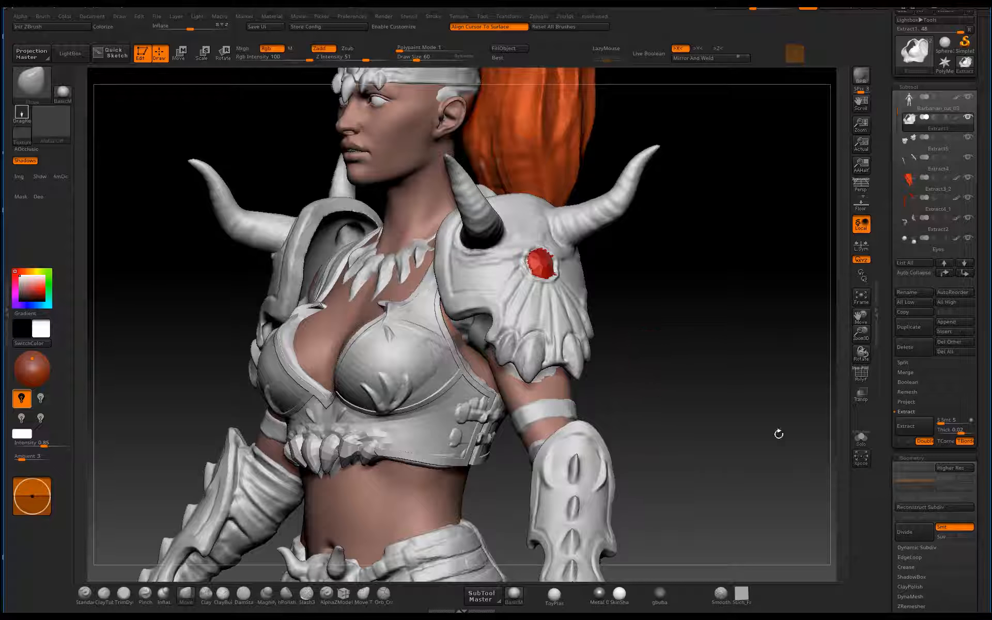
pyautogui.click(862, 439)
pyautogui.moveTo(677, 455); pyautogui.dragTo(593, 383)
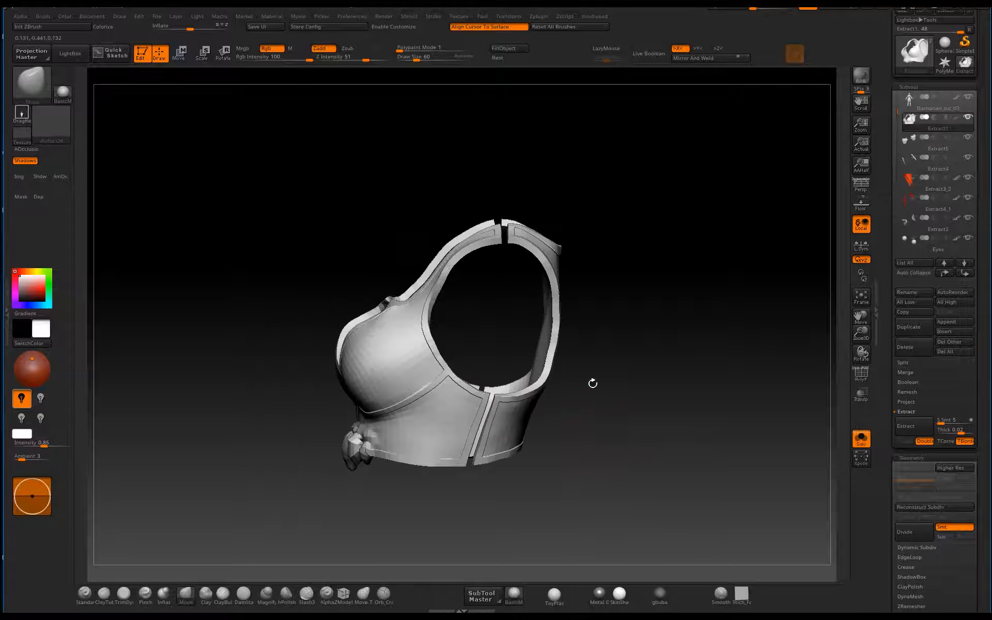
pyautogui.moveTo(673, 377); pyautogui.dragTo(573, 385)
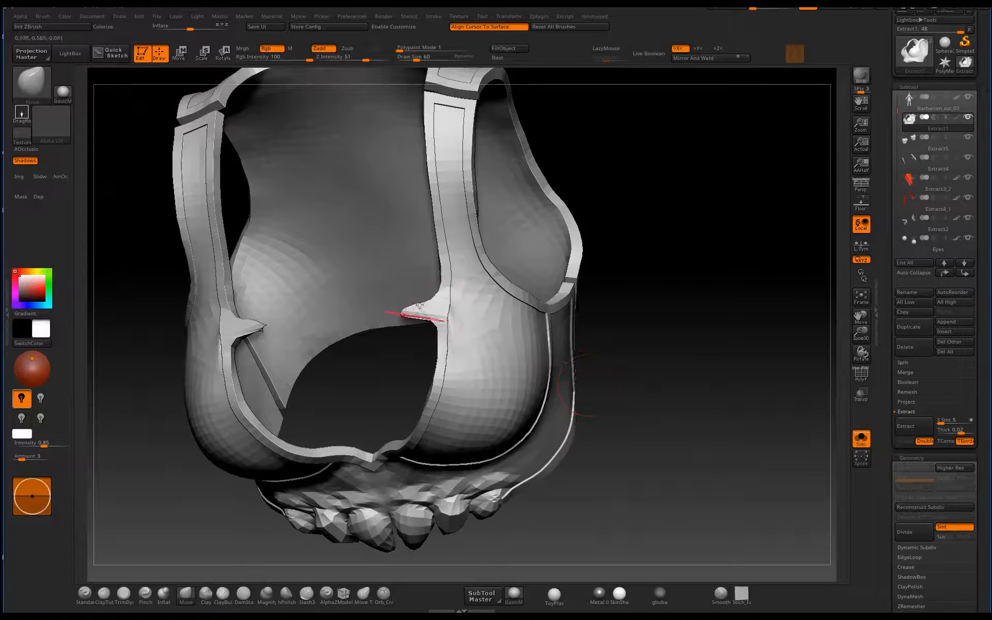
pyautogui.moveTo(672, 421); pyautogui.dragTo(665, 342)
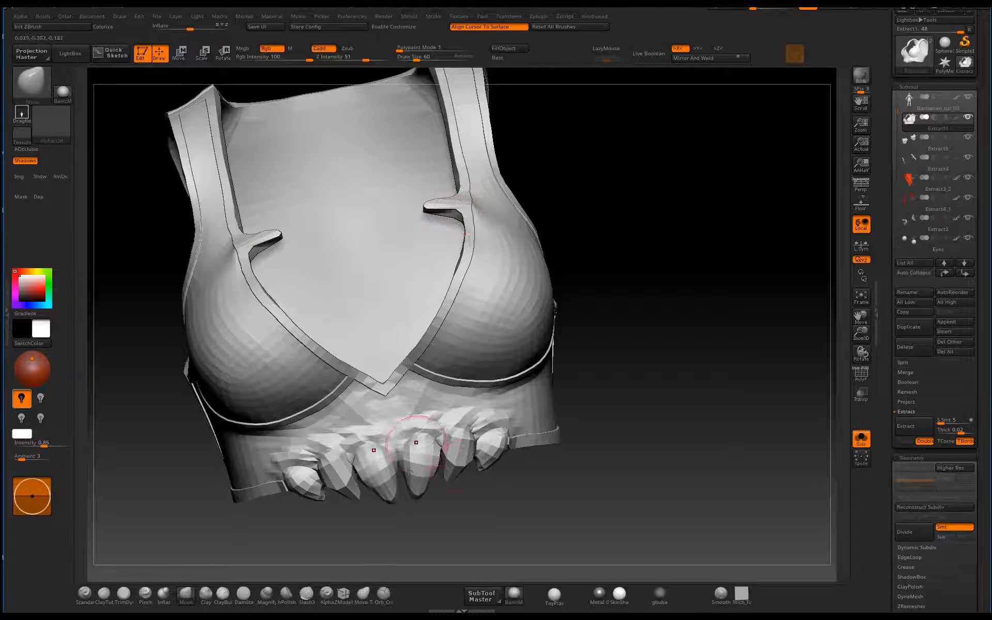
pyautogui.moveTo(563, 440); pyautogui.dragTo(723, 427)
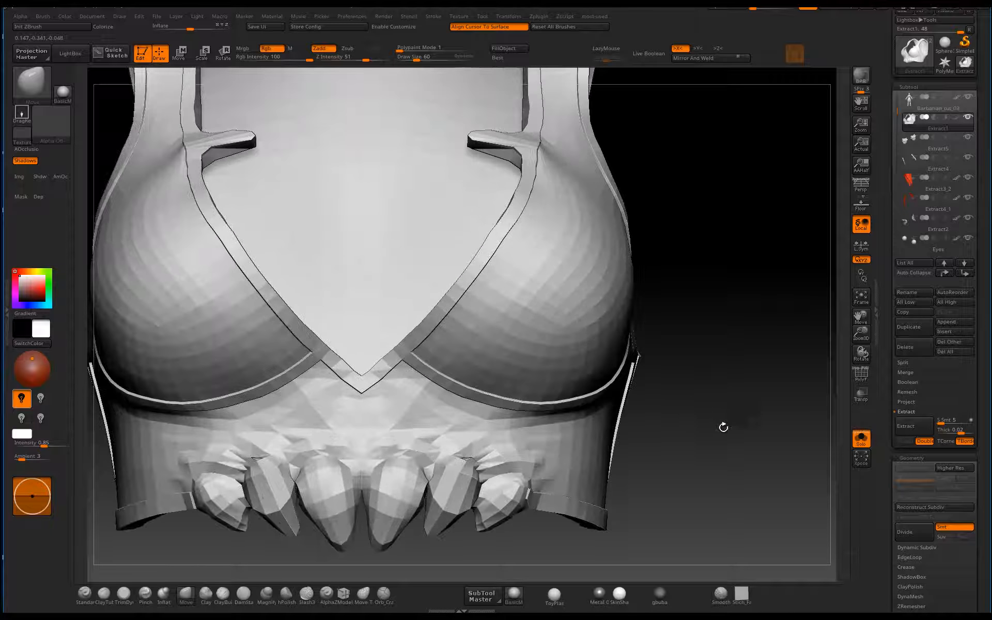
pyautogui.click(862, 439)
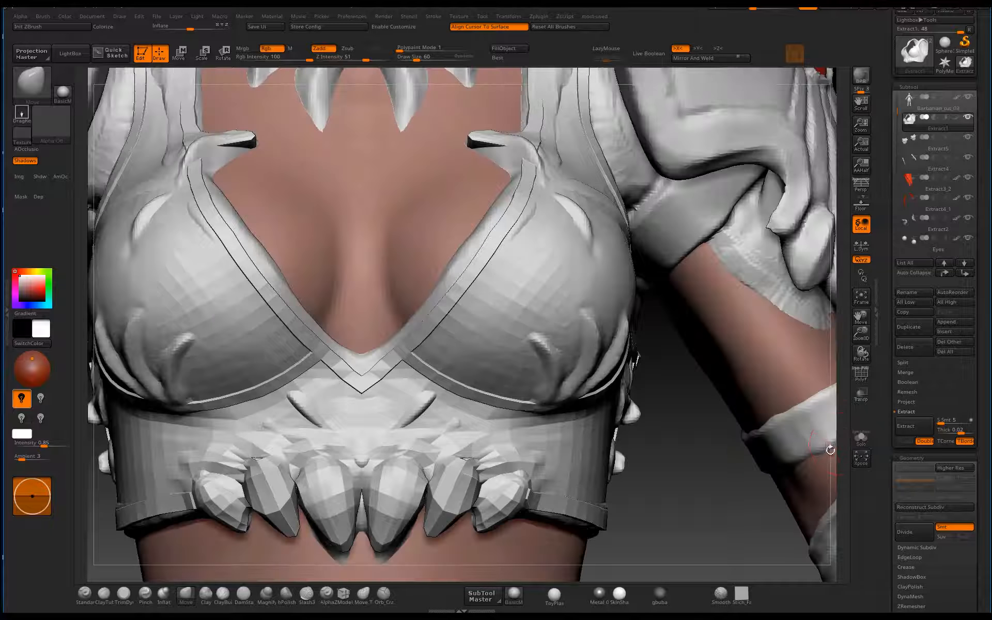
pyautogui.click(860, 439)
# - Smooth down the tooth-like spikes along the armour top's front hem
pyautogui.moveTo(459, 490)
pyautogui.keyDown('shift'); pyautogui.mouseDown()
pyautogui.moveTo(399, 517)
pyautogui.moveTo(336, 465)
pyautogui.moveTo(517, 504)
pyautogui.mouseUp(); pyautogui.keyUp('shift')
pyautogui.moveTo(629, 397)
pyautogui.mouseDown()
pyautogui.moveTo(735, 342)
pyautogui.moveTo(672, 320)
pyautogui.moveTo(587, 336)
pyautogui.moveTo(625, 344)
pyautogui.moveTo(615, 325)
pyautogui.mouseUp()
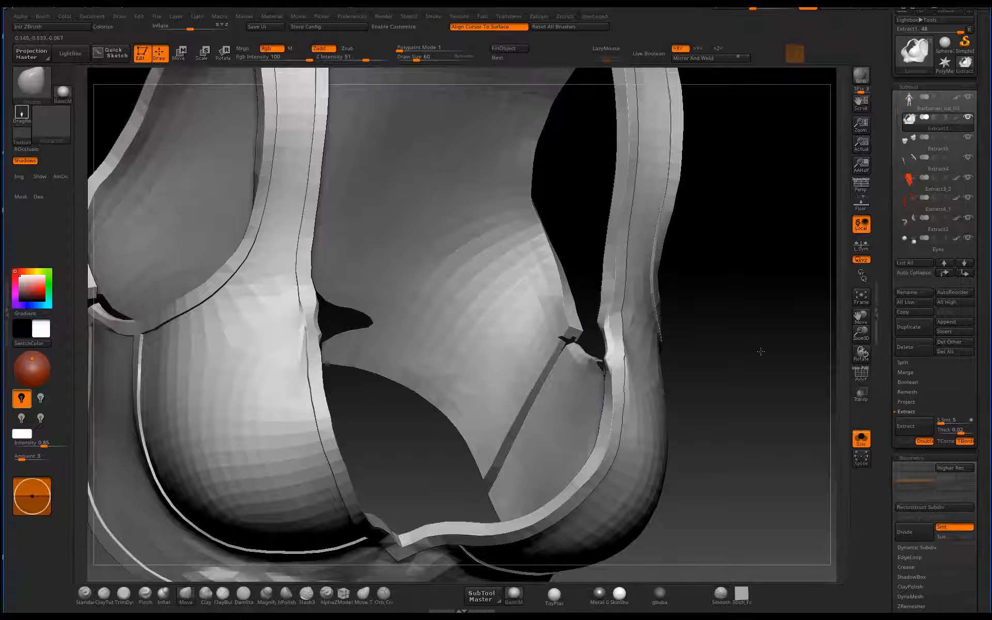
pyautogui.moveTo(759, 352); pyautogui.dragTo(718, 362)
pyautogui.moveTo(376, 437); pyautogui.dragTo(177, 457)
pyautogui.hotkey('ctrl', 'z')
pyautogui.hotkey('ctrl', 'z')
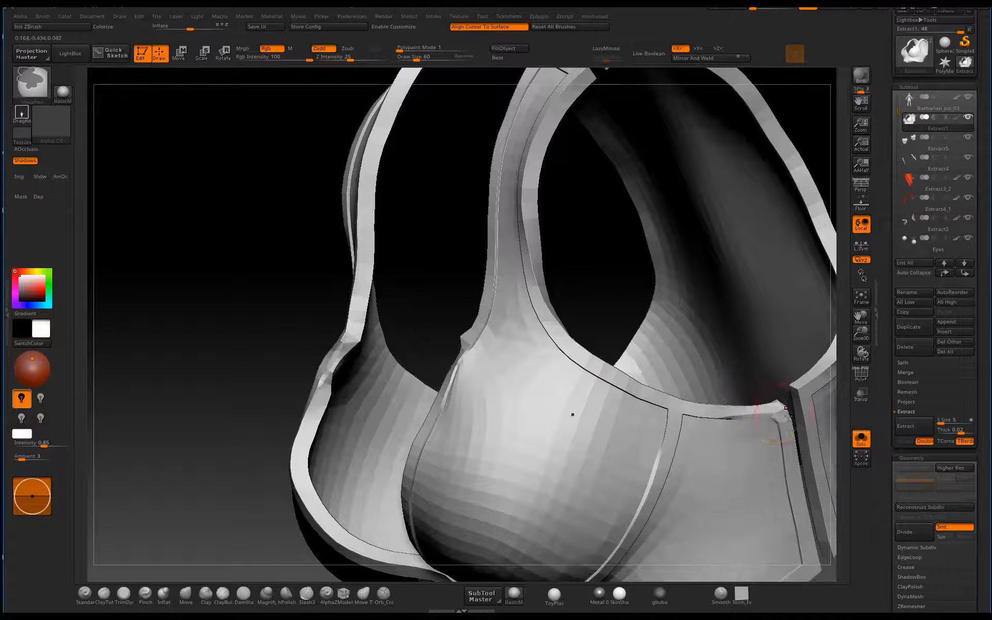
# - Smooth down the pointed spikes on the neckline border where the straps meet the cups
pyautogui.moveTo(216, 506); pyautogui.dragTo(350, 396)
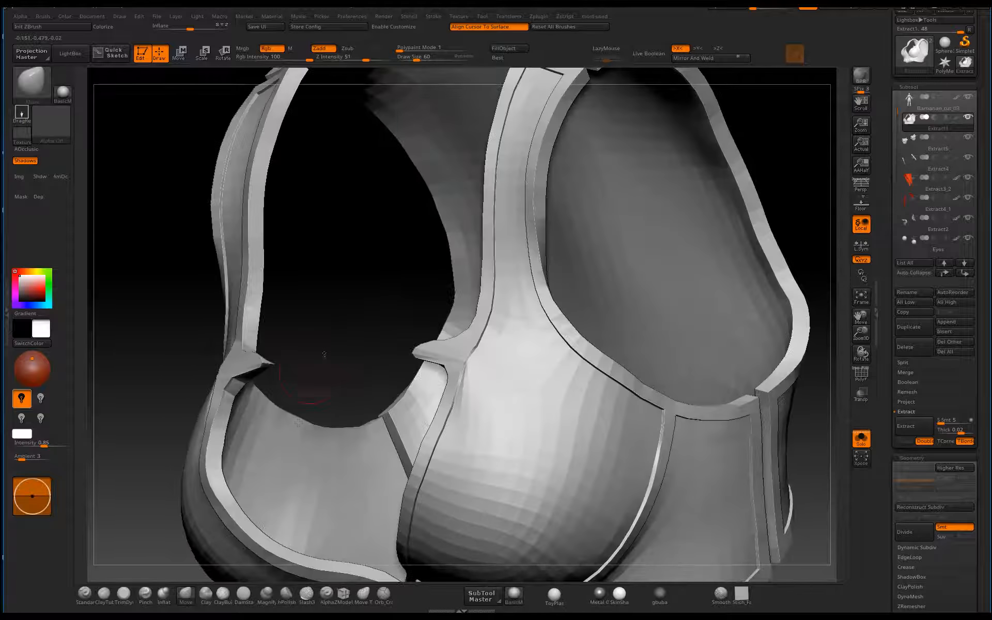
pyautogui.moveTo(324, 354); pyautogui.dragTo(401, 364)
pyautogui.keyDown('shift'); pyautogui.moveTo(215, 373); pyautogui.dragTo(172, 387); pyautogui.keyUp('shift')
pyautogui.keyDown('shift'); pyautogui.moveTo(188, 385); pyautogui.dragTo(183, 381); pyautogui.keyUp('shift')
pyautogui.hotkey('ctrl', 'z')
pyautogui.hotkey('ctrl', 'z')
pyautogui.hotkey('ctrl', 'z')
# - Enable Dynamic Subdiv on the armour top and inspect its smoothed front
pyautogui.moveTo(646, 432)
pyautogui.keyDown('alt'); pyautogui.mouseDown()
pyautogui.moveTo(653, 391)
pyautogui.moveTo(642, 364)
pyautogui.mouseUp(); pyautogui.keyUp('alt')
pyautogui.moveTo(887, 483); pyautogui.dragTo(892, 399)
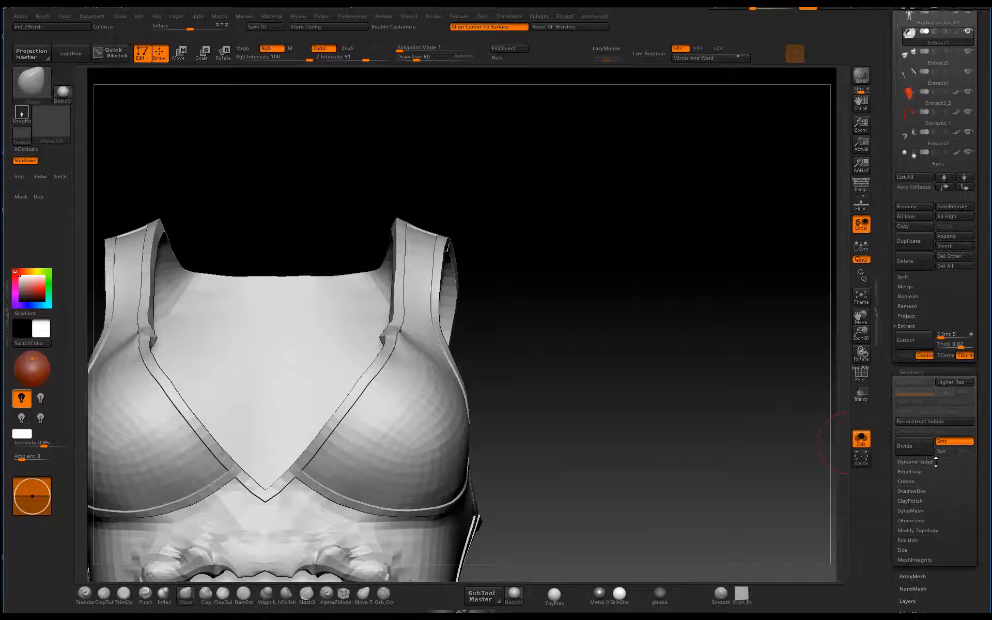
pyautogui.click(937, 461)
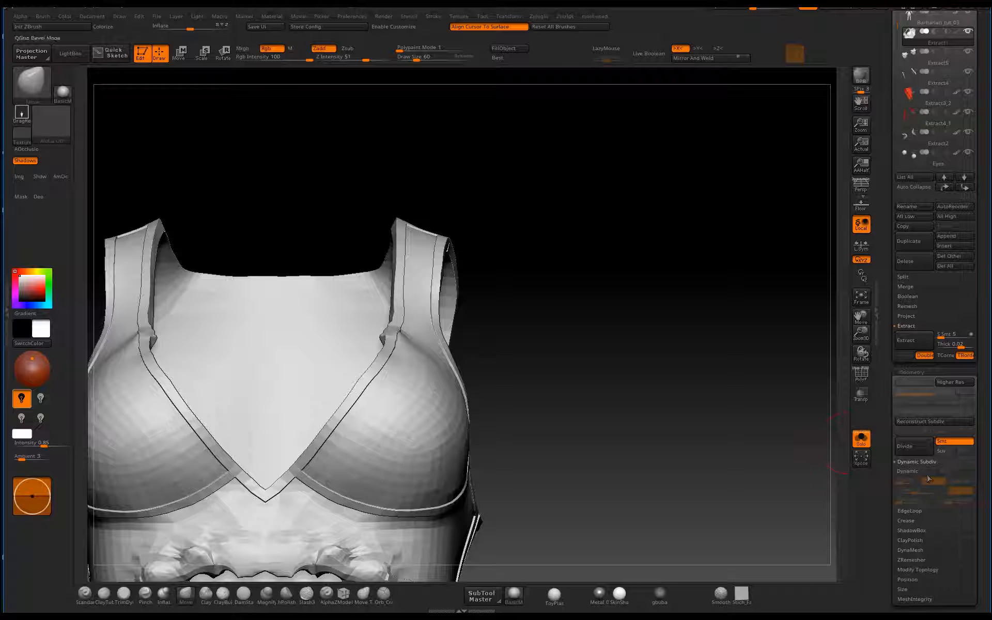
pyautogui.click(909, 473)
pyautogui.keyDown('alt'); pyautogui.moveTo(688, 437); pyautogui.dragTo(721, 313); pyautogui.keyUp('alt')
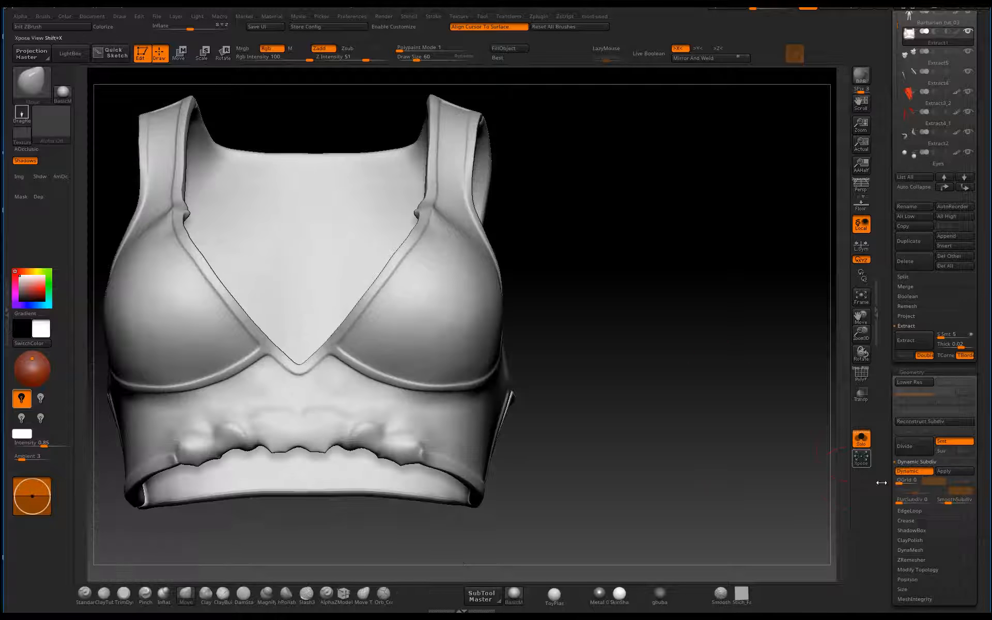
# - Set the crease level to 1 and crease the edges of the armour top
pyautogui.click(905, 521)
pyautogui.moveTo(922, 497); pyautogui.dragTo(909, 500)
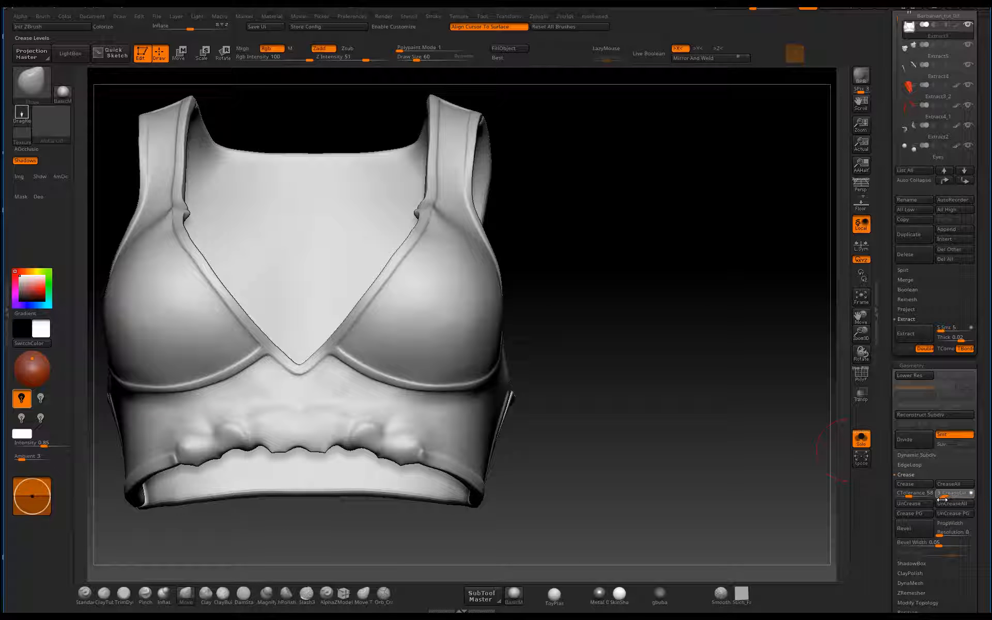
pyautogui.click(896, 484)
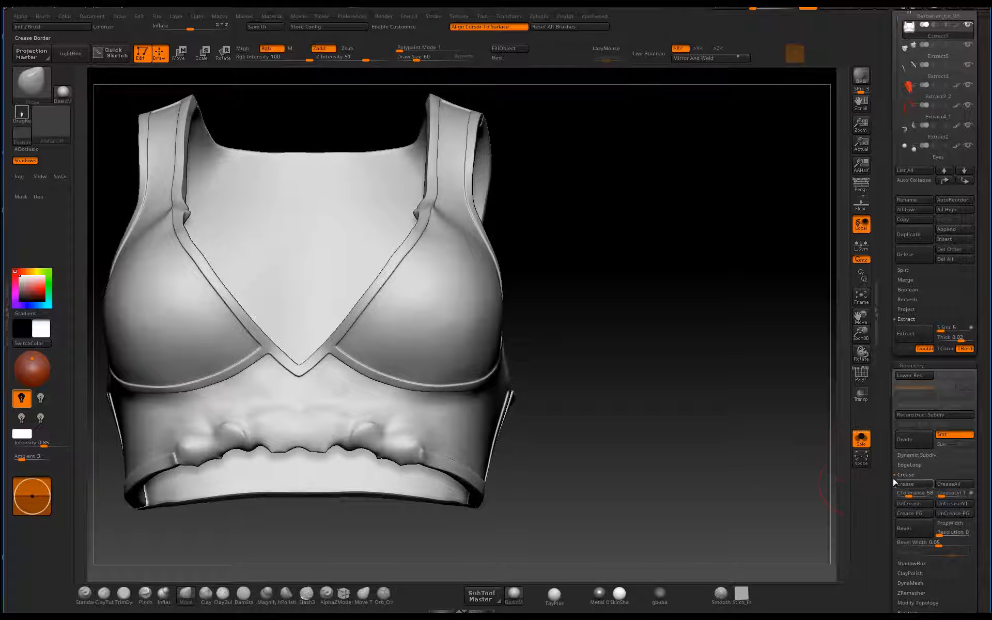
# - Show the wireframe, set ZModeler's edge action to Crease and crease the uneven edge section along the cup's lower border
pyautogui.moveTo(697, 473); pyautogui.dragTo(219, 394)
pyautogui.keyDown('alt'); pyautogui.moveTo(516, 318); pyautogui.dragTo(707, 374); pyautogui.keyUp('alt')
pyautogui.click(861, 373)
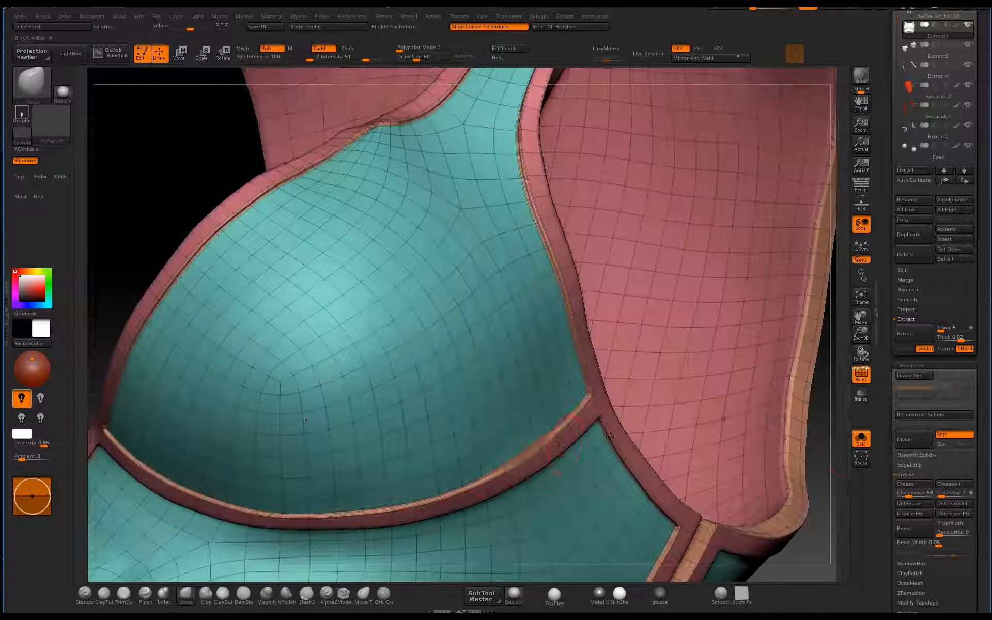
pyautogui.keyDown('alt'); pyautogui.moveTo(797, 553); pyautogui.dragTo(819, 548); pyautogui.keyUp('alt')
pyautogui.click(344, 594)
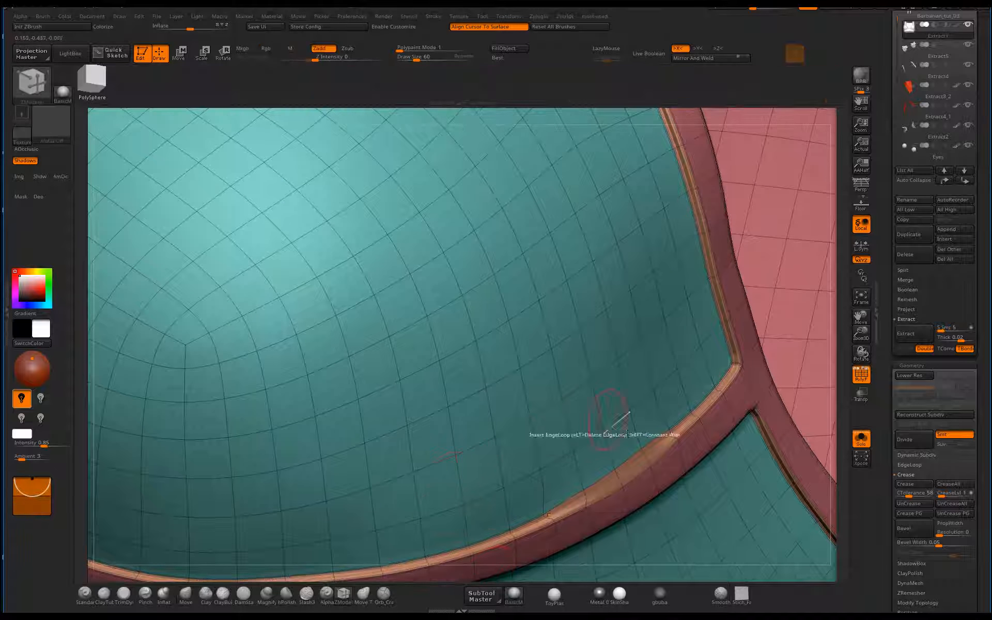
pyautogui.press('space')
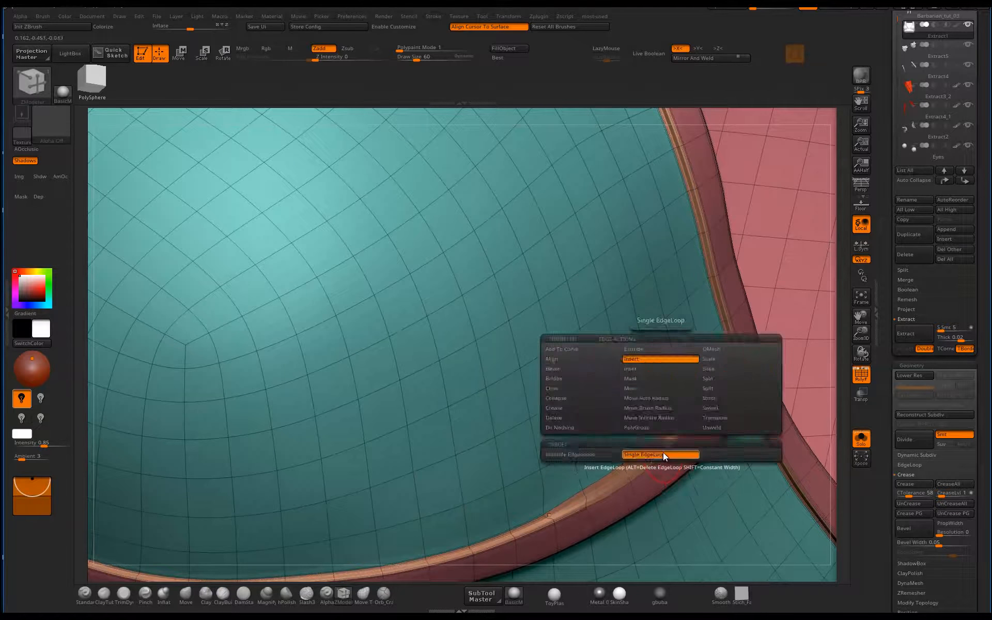
pyautogui.click(569, 408)
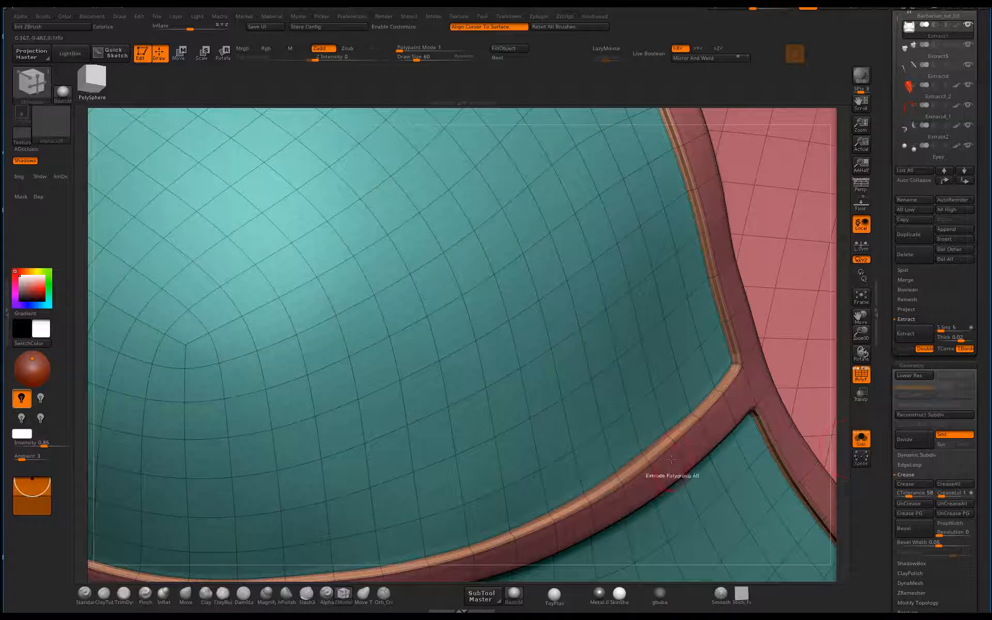
# - Hide the wireframe and examine the creased borders around the cups and neckline
pyautogui.click(862, 447)
pyautogui.click(857, 444)
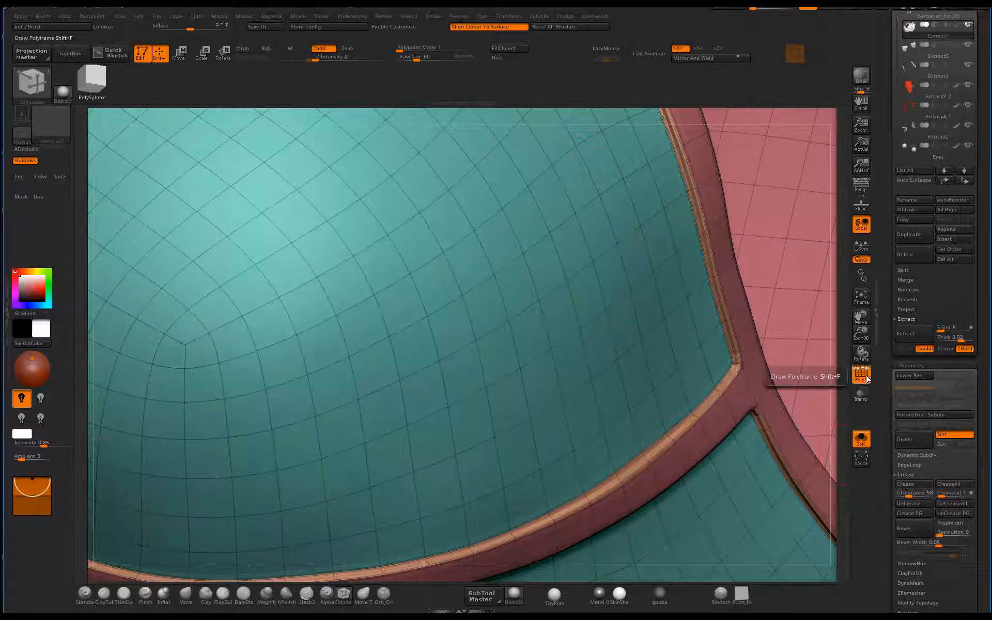
pyautogui.hotkey('shift', 'f')
pyautogui.moveTo(501, 282); pyautogui.dragTo(778, 509)
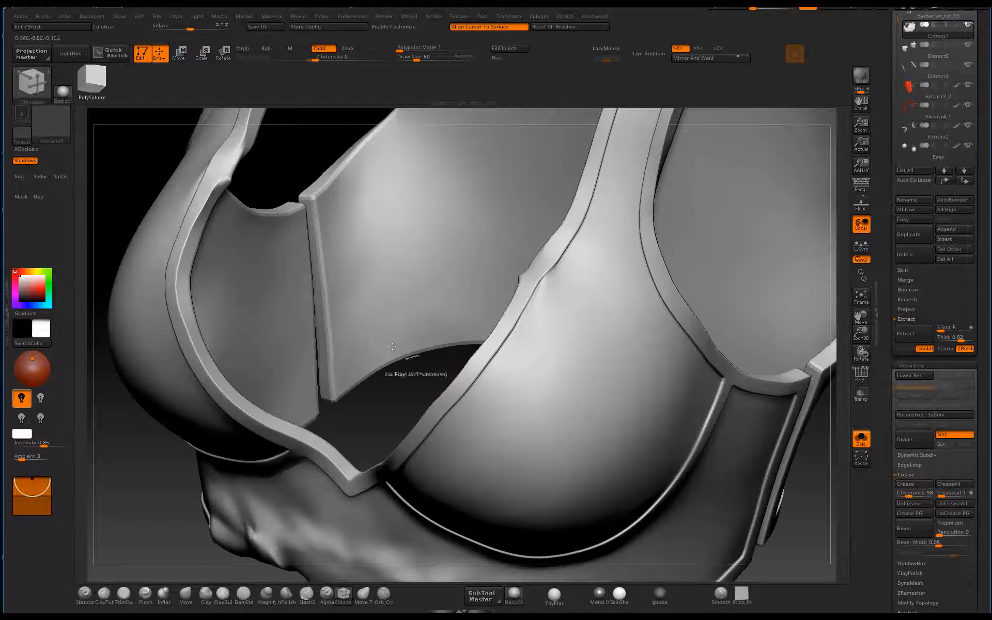
pyautogui.moveTo(133, 497)
pyautogui.mouseDown()
pyautogui.moveTo(126, 450)
pyautogui.moveTo(193, 568)
pyautogui.mouseUp()
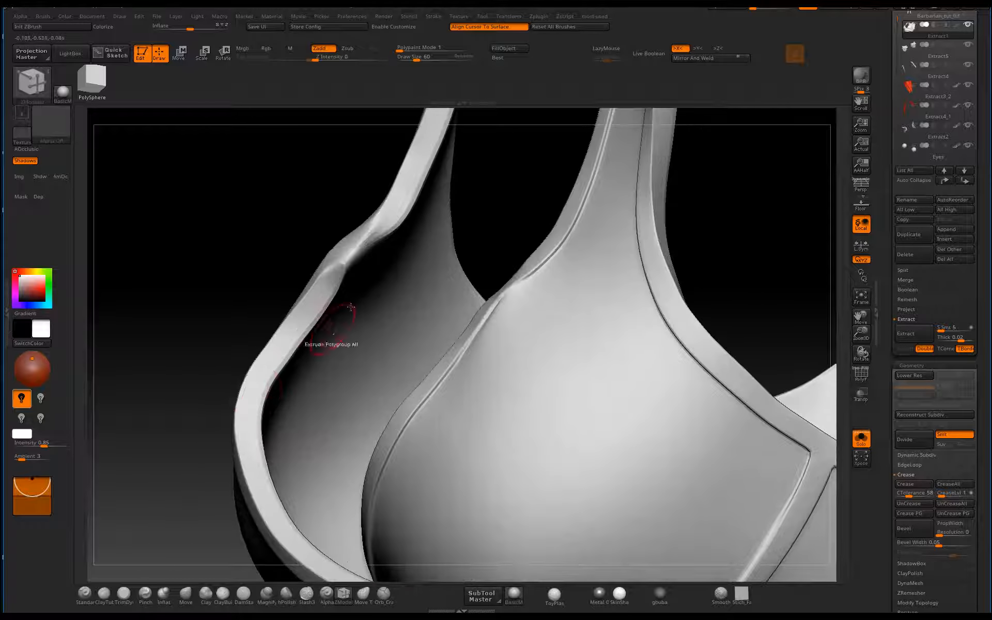
# - Even out the kinked border where the strap meets the cup with the Move brush and smooth the lower centre front
pyautogui.press('b')
pyautogui.press('m')
pyautogui.press('v')
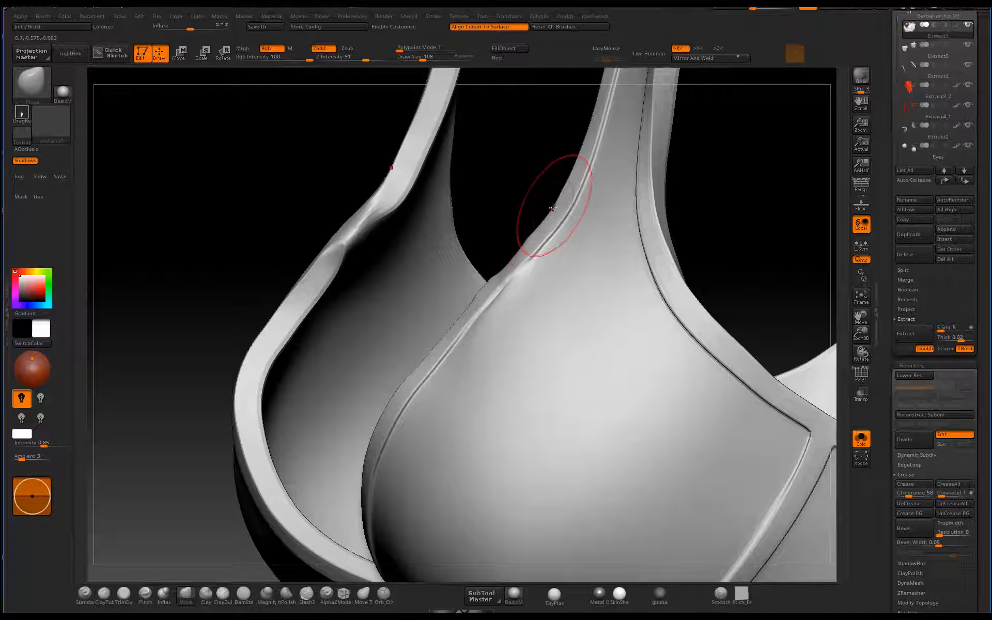
pyautogui.moveTo(510, 248); pyautogui.dragTo(510, 264)
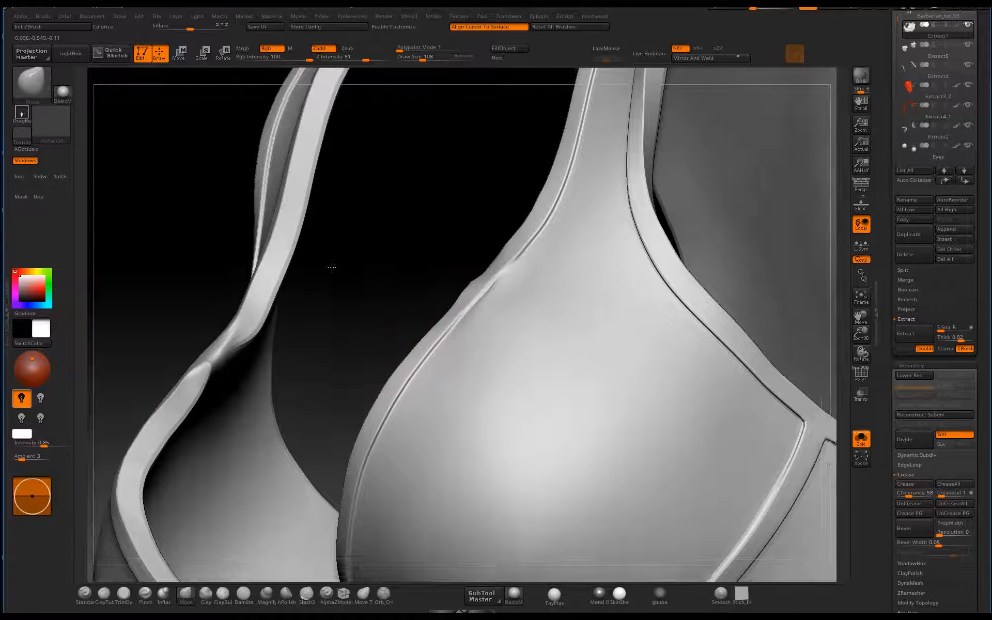
pyautogui.press('f')
pyautogui.moveTo(268, 319); pyautogui.dragTo(615, 336)
pyautogui.moveTo(600, 431)
pyautogui.keyDown('alt'); pyautogui.mouseDown()
pyautogui.moveTo(667, 355)
pyautogui.moveTo(620, 414)
pyautogui.mouseUp(); pyautogui.keyUp('alt')
pyautogui.keyDown('shift'); pyautogui.moveTo(509, 494); pyautogui.dragTo(446, 486); pyautogui.keyUp('shift')
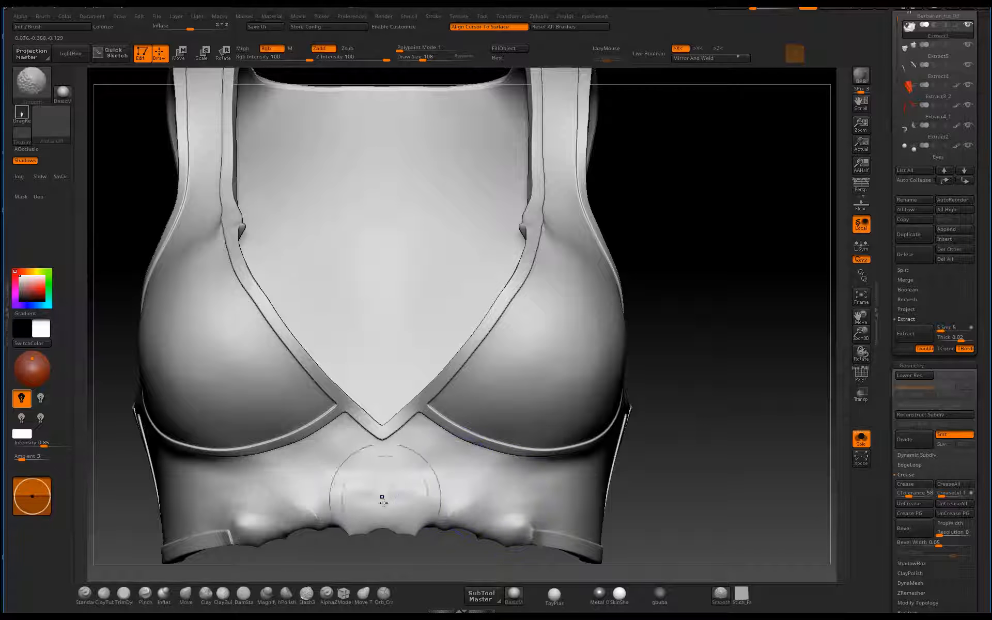
# - Apply the armour top's Dynamic Subdiv, converting it to real subdivision levels
pyautogui.moveTo(765, 465)
pyautogui.mouseDown()
pyautogui.moveTo(658, 534)
pyautogui.moveTo(606, 513)
pyautogui.moveTo(614, 500)
pyautogui.mouseUp()
pyautogui.press('f')
pyautogui.moveTo(677, 411); pyautogui.dragTo(649, 394)
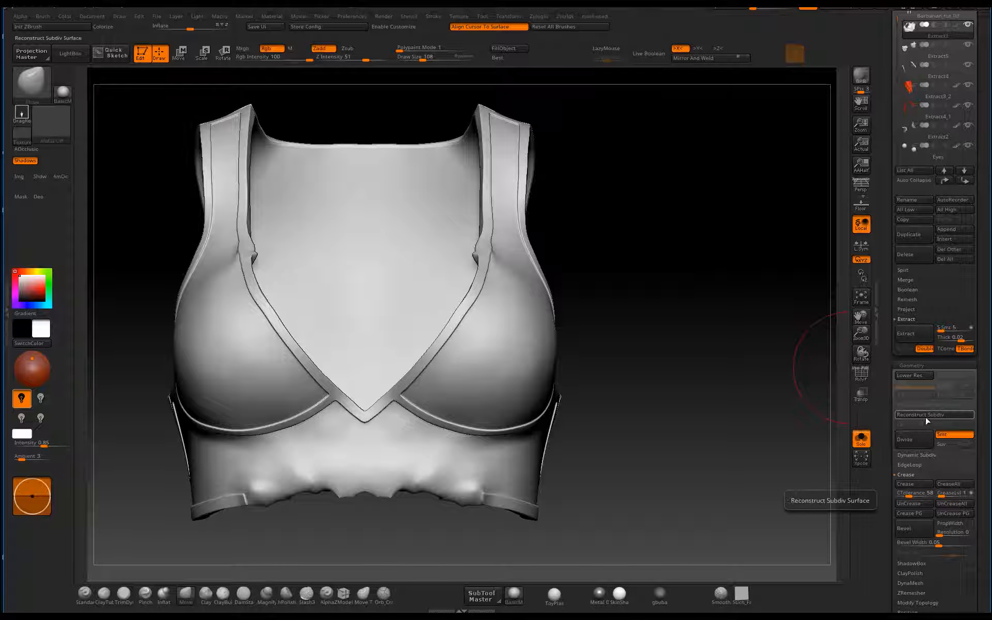
pyautogui.click(929, 455)
pyautogui.click(955, 464)
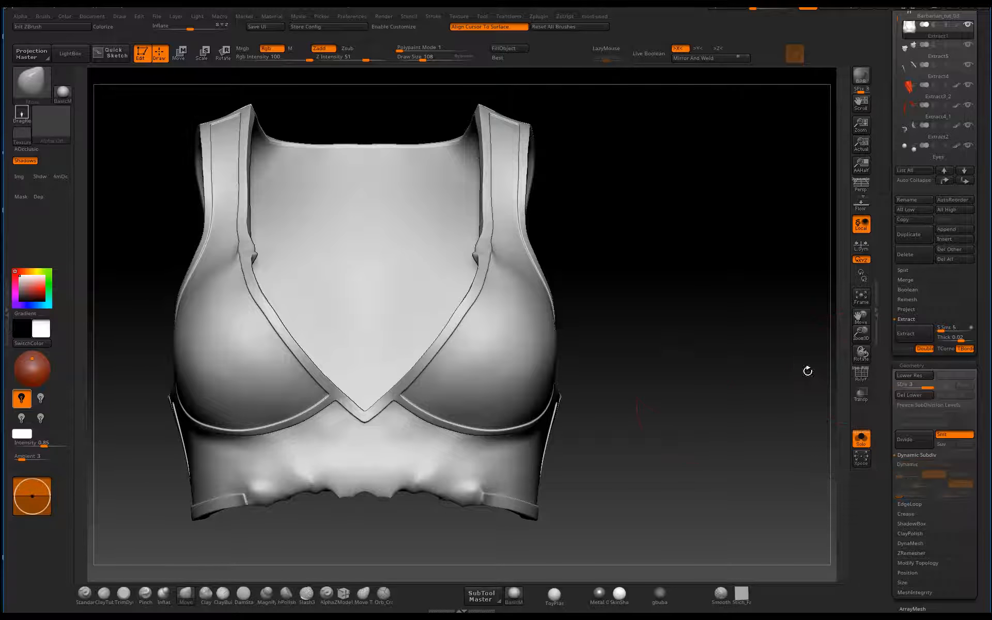
# - Reduce the brush to draw size 40 and mask two mirrored vertical ovals on the lower centre front below the cups
pyautogui.moveTo(660, 365); pyautogui.dragTo(527, 370)
pyautogui.keyDown('alt'); pyautogui.moveTo(742, 455); pyautogui.dragTo(726, 473); pyautogui.keyUp('alt')
pyautogui.press('[')
pyautogui.press('[')
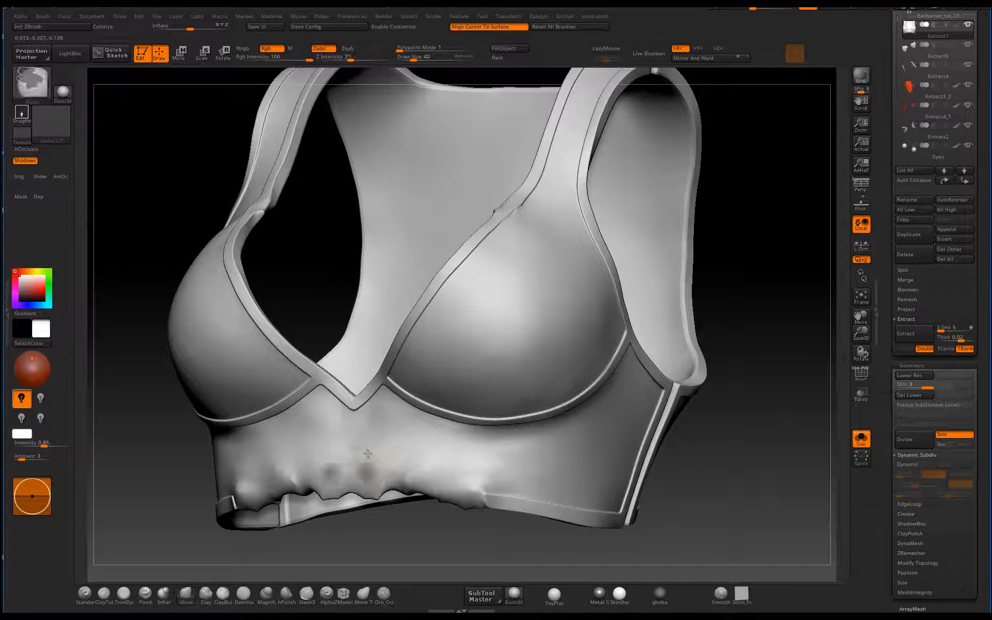
pyautogui.keyDown('ctrl'); pyautogui.moveTo(329, 442); pyautogui.dragTo(328, 486); pyautogui.keyUp('ctrl')
pyautogui.keyDown('ctrl'); pyautogui.moveTo(370, 484); pyautogui.dragTo(375, 458); pyautogui.keyUp('ctrl')
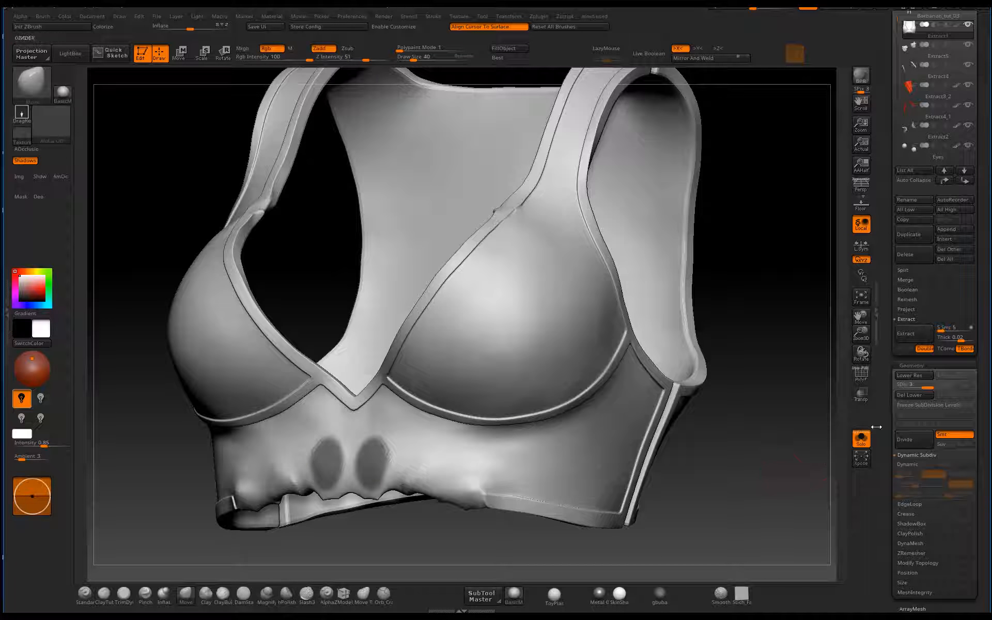
# - Extract the two masked ovals from the armour top and accept them as a new subtool
pyautogui.scroll(5, 915, 362)
pyautogui.click(908, 418)
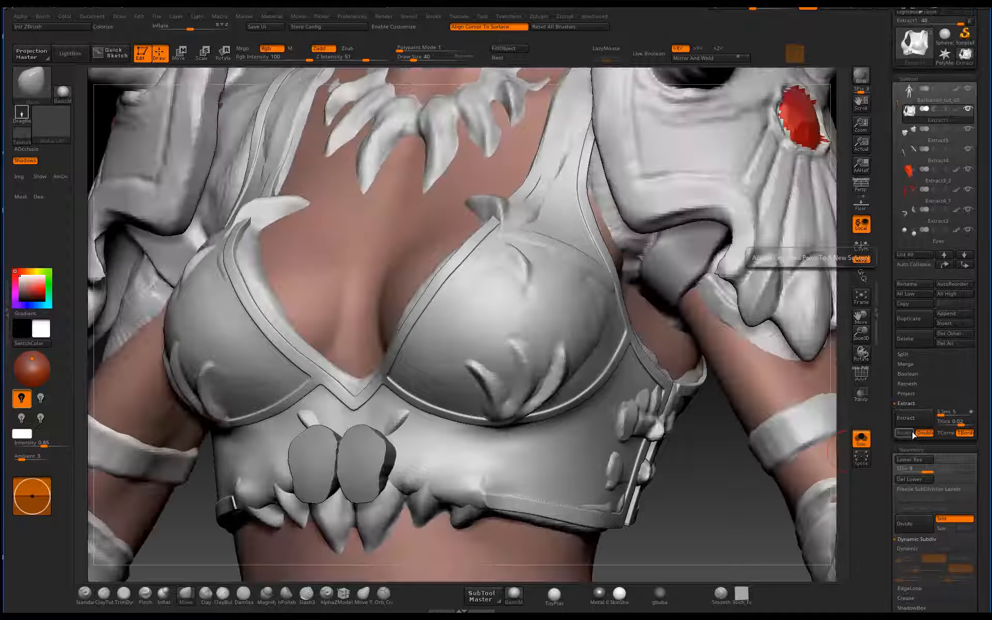
pyautogui.click(912, 433)
# - Switch to the extracted ovals in isolation, smooth them into rounded lumps and check their shape from the side
pyautogui.moveTo(473, 451)
pyautogui.mouseDown()
pyautogui.moveTo(462, 486)
pyautogui.moveTo(461, 434)
pyautogui.mouseUp()
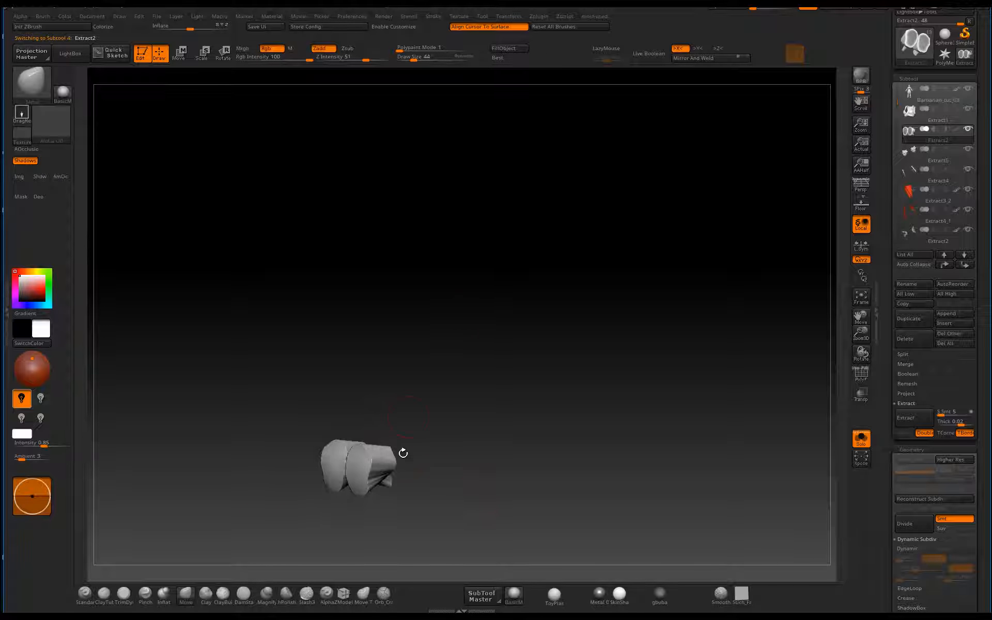
pyautogui.moveTo(376, 474)
pyautogui.keyDown('shift'); pyautogui.mouseDown()
pyautogui.moveTo(362, 465)
pyautogui.moveTo(377, 466)
pyautogui.mouseUp(); pyautogui.keyUp('shift')
pyautogui.moveTo(429, 458)
pyautogui.mouseDown()
pyautogui.moveTo(366, 465)
pyautogui.moveTo(398, 471)
pyautogui.mouseUp()
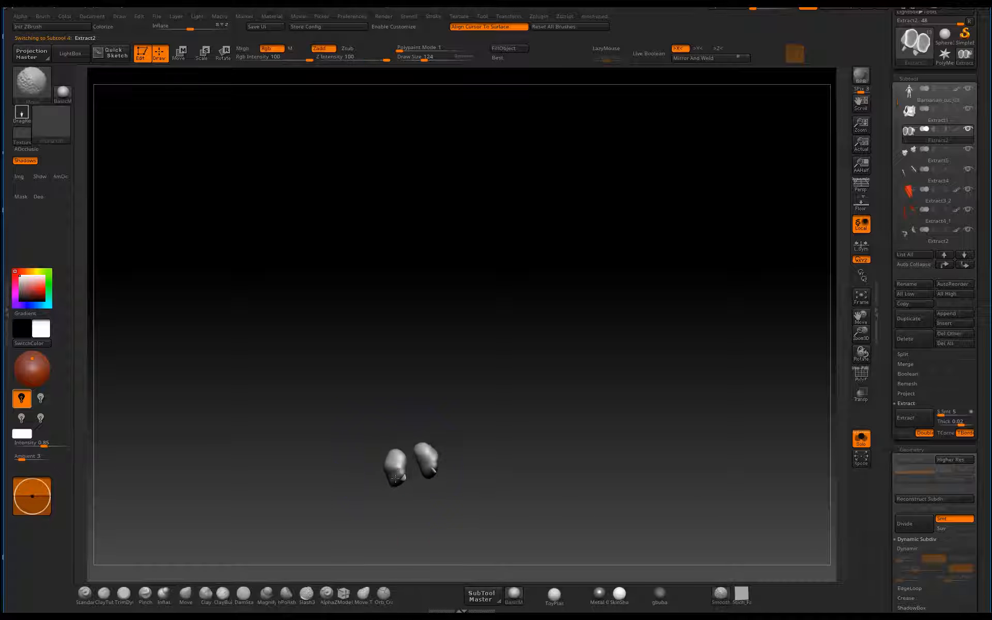
pyautogui.moveTo(481, 512)
pyautogui.keyDown('alt'); pyautogui.mouseDown()
pyautogui.moveTo(511, 558)
pyautogui.moveTo(546, 531)
pyautogui.moveTo(569, 447)
pyautogui.moveTo(576, 496)
pyautogui.mouseUp(); pyautogui.keyUp('alt')
pyautogui.moveTo(576, 496)
pyautogui.mouseDown()
pyautogui.moveTo(560, 382)
pyautogui.moveTo(483, 387)
pyautogui.moveTo(564, 325)
pyautogui.mouseUp()
pyautogui.moveTo(631, 389); pyautogui.dragTo(618, 395)
pyautogui.moveTo(618, 395)
pyautogui.keyDown('alt'); pyautogui.mouseDown()
pyautogui.moveTo(633, 421)
pyautogui.moveTo(609, 467)
pyautogui.moveTo(601, 425)
pyautogui.moveTo(588, 421)
pyautogui.moveTo(563, 459)
pyautogui.mouseUp(); pyautogui.keyUp('alt')
pyautogui.keyDown('ctrl'); pyautogui.keyDown('shift'); pyautogui.click(572, 441); pyautogui.keyUp('shift'); pyautogui.keyUp('ctrl')
pyautogui.keyDown('ctrl'); pyautogui.keyDown('shift'); pyautogui.click(645, 447); pyautogui.keyUp('shift'); pyautogui.keyUp('ctrl')
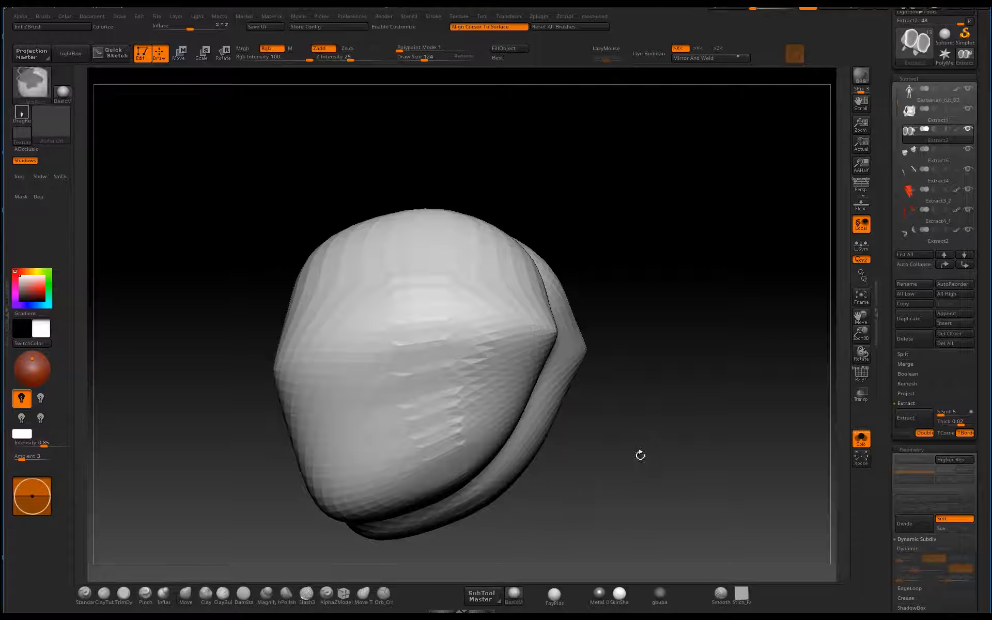
pyautogui.moveTo(640, 457); pyautogui.dragTo(640, 424)
pyautogui.hotkey('ctrl', 'shift', 'd')
pyautogui.click(619, 404)
pyautogui.keyDown('alt'); pyautogui.moveTo(538, 521); pyautogui.dragTo(533, 414); pyautogui.keyUp('alt')
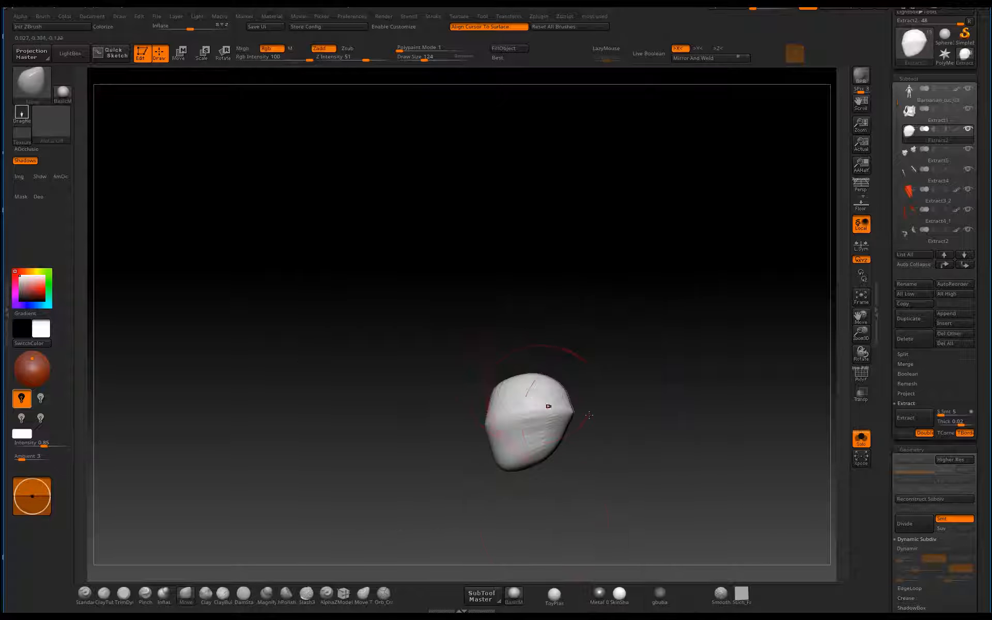
# - Reset the transform gizmo's orientation on the extracted pieces and scale them thinner along Z
pyautogui.press('w')
pyautogui.moveTo(652, 394); pyautogui.dragTo(673, 366)
pyautogui.keyDown('alt'); pyautogui.click(719, 320); pyautogui.keyUp('alt')
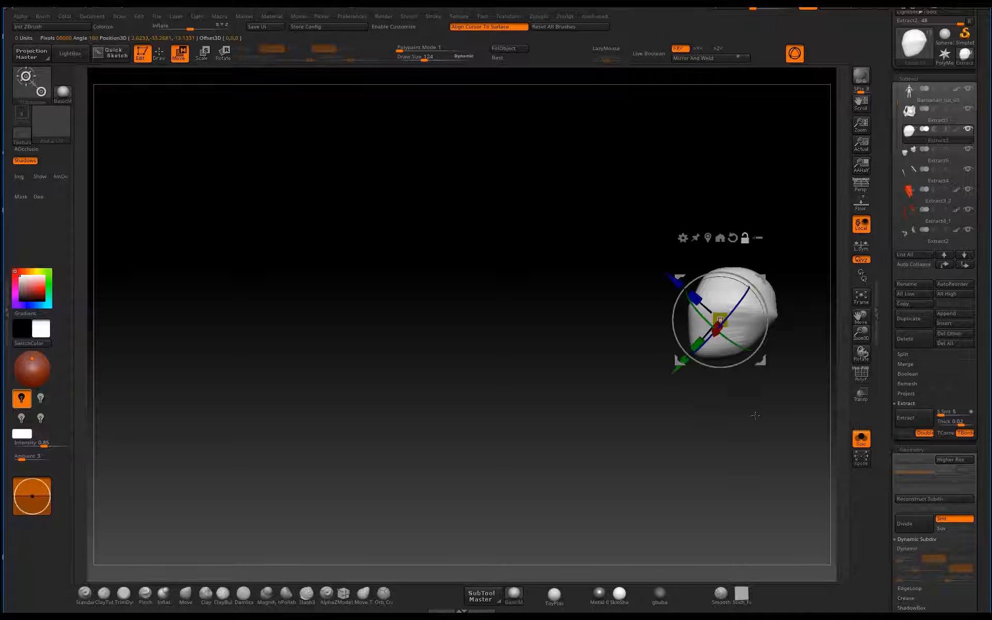
pyautogui.keyDown('alt'); pyautogui.moveTo(755, 414); pyautogui.dragTo(697, 484); pyautogui.keyUp('alt')
pyautogui.click(674, 308)
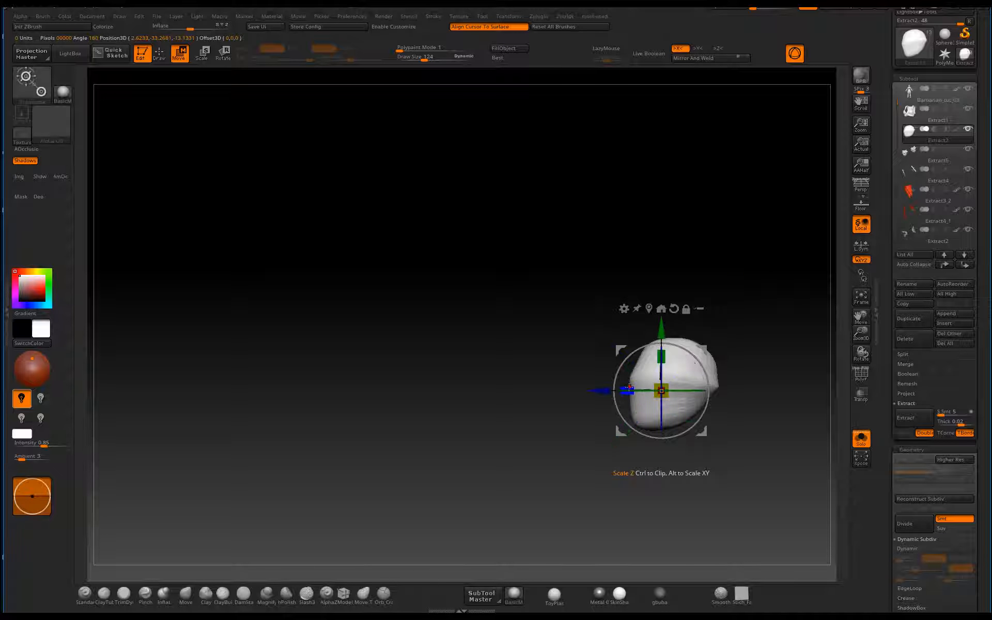
pyautogui.moveTo(629, 388); pyautogui.dragTo(658, 390)
pyautogui.keyDown('shift'); pyautogui.moveTo(736, 408); pyautogui.dragTo(818, 385); pyautogui.keyUp('shift')
pyautogui.moveTo(731, 442)
pyautogui.keyDown('alt'); pyautogui.mouseDown()
pyautogui.moveTo(713, 442)
pyautogui.moveTo(715, 401)
pyautogui.mouseUp(); pyautogui.keyUp('alt')
pyautogui.press('q')
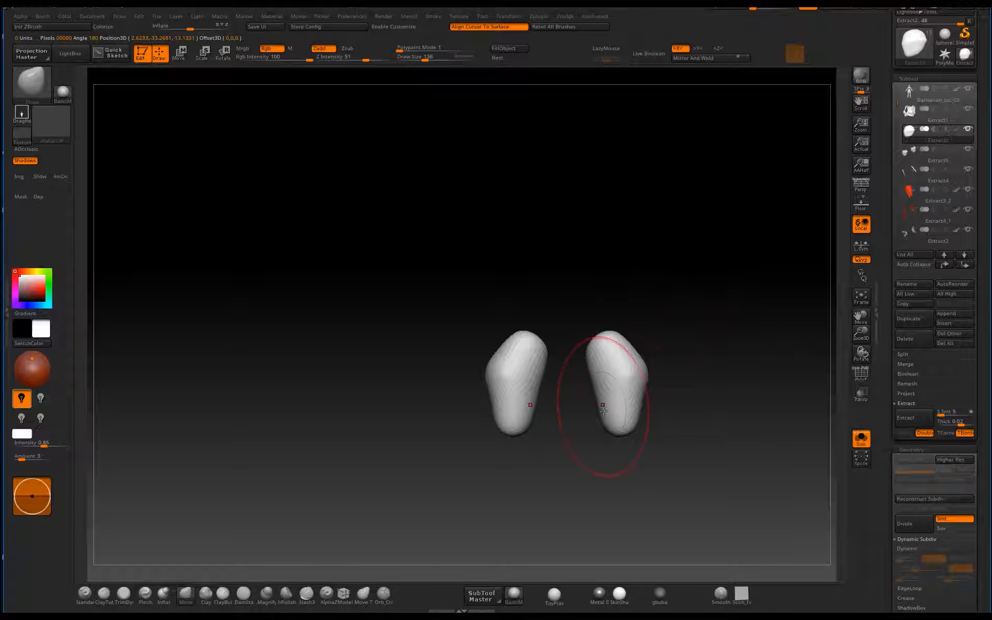
# - Shape the two pieces into downward-tapering teardrops with the Move brush and bring the whole character back into view
pyautogui.moveTo(603, 410)
pyautogui.mouseDown()
pyautogui.moveTo(608, 439)
pyautogui.moveTo(646, 448)
pyautogui.moveTo(621, 453)
pyautogui.moveTo(612, 432)
pyautogui.moveTo(639, 345)
pyautogui.moveTo(633, 328)
pyautogui.moveTo(671, 345)
pyautogui.moveTo(647, 299)
pyautogui.moveTo(654, 290)
pyautogui.mouseUp()
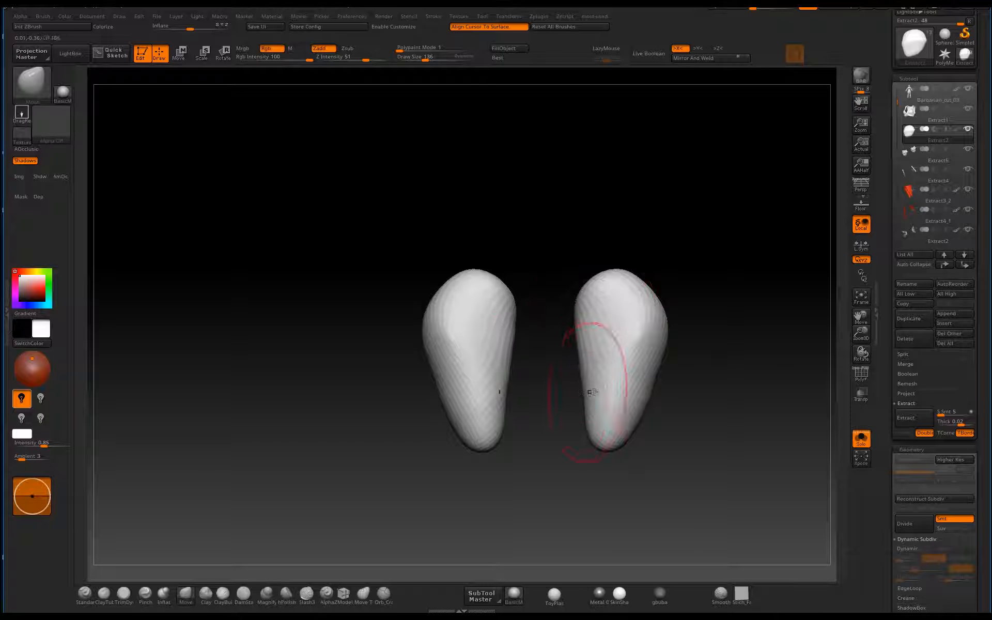
pyautogui.moveTo(590, 392); pyautogui.dragTo(601, 395)
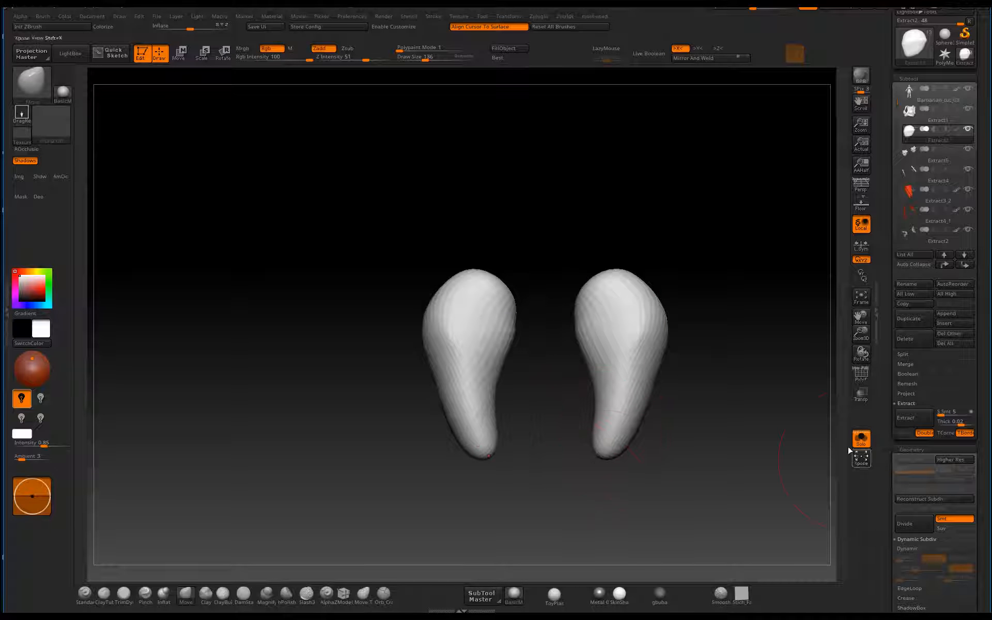
pyautogui.click(860, 439)
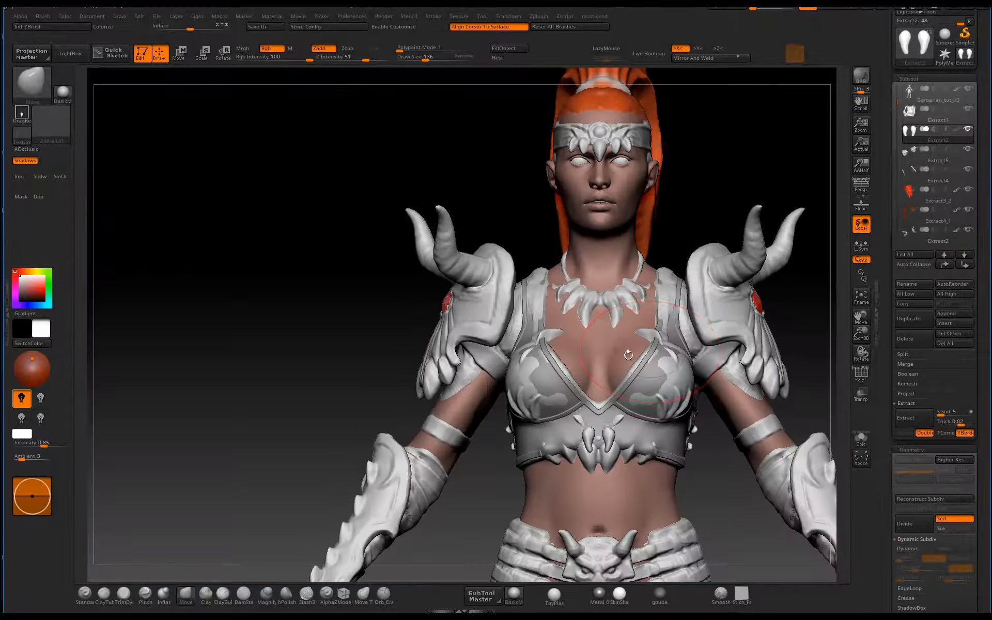
# - Adjust the teardrop pair's placement against the armour's lower front with the transform gizmo
pyautogui.moveTo(275, 396); pyautogui.dragTo(498, 400)
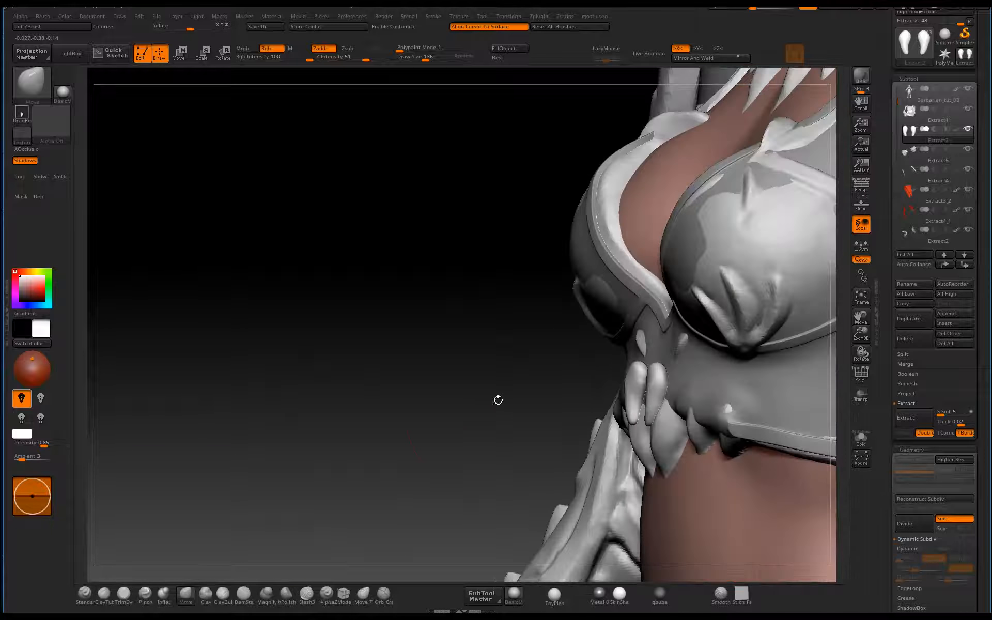
pyautogui.press('e')
pyautogui.click(626, 392)
pyautogui.moveTo(631, 386); pyautogui.dragTo(686, 358)
pyautogui.moveTo(540, 357); pyautogui.dragTo(491, 355)
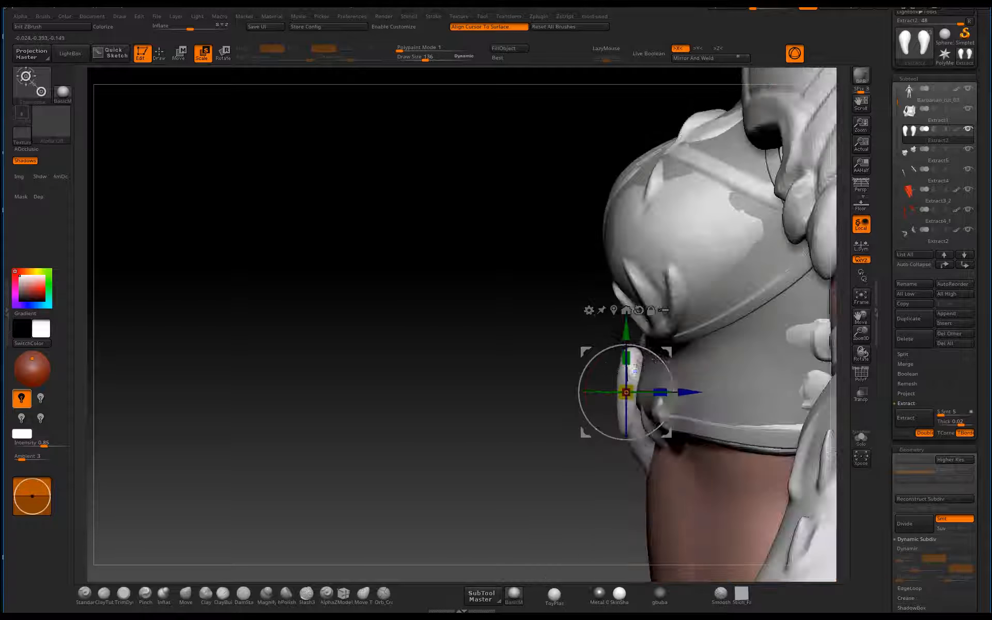
pyautogui.moveTo(672, 351); pyautogui.dragTo(686, 387)
pyautogui.moveTo(460, 438); pyautogui.dragTo(568, 436)
pyautogui.moveTo(384, 477)
pyautogui.keyDown('alt'); pyautogui.mouseDown()
pyautogui.moveTo(264, 434)
pyautogui.moveTo(349, 535)
pyautogui.mouseUp(); pyautogui.keyUp('alt')
# - Reshape and smooth the pair into wide, pointed fangs over the sculpted centre spikes
pyautogui.press('q')
pyautogui.moveTo(536, 459)
pyautogui.mouseDown()
pyautogui.moveTo(551, 459)
pyautogui.moveTo(532, 437)
pyautogui.moveTo(550, 461)
pyautogui.moveTo(538, 443)
pyautogui.moveTo(543, 450)
pyautogui.mouseUp()
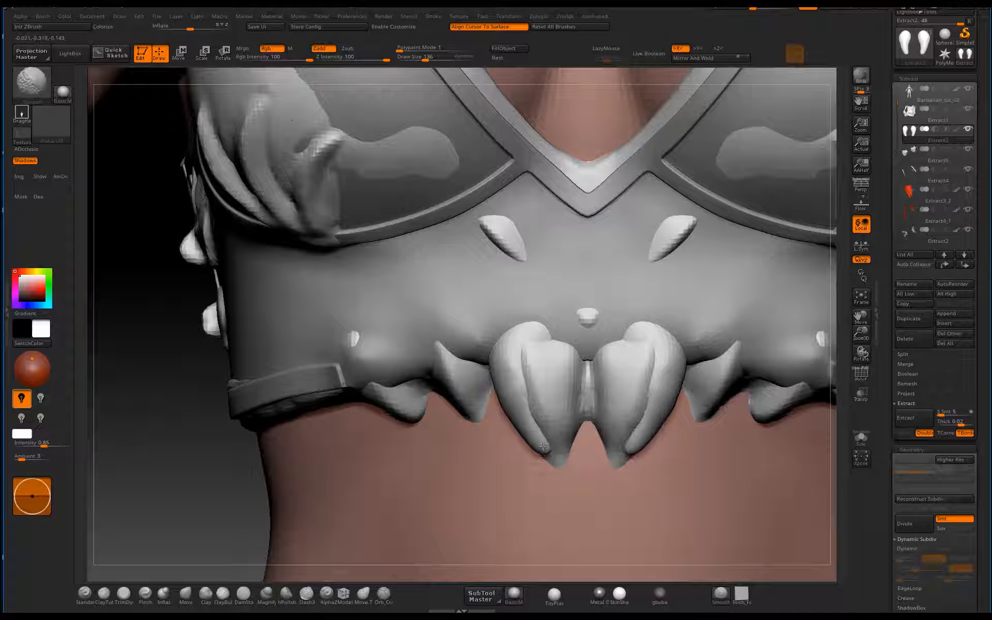
pyautogui.keyDown('alt'); pyautogui.moveTo(179, 452); pyautogui.dragTo(199, 387); pyautogui.keyUp('alt')
pyautogui.moveTo(540, 376); pyautogui.dragTo(550, 368)
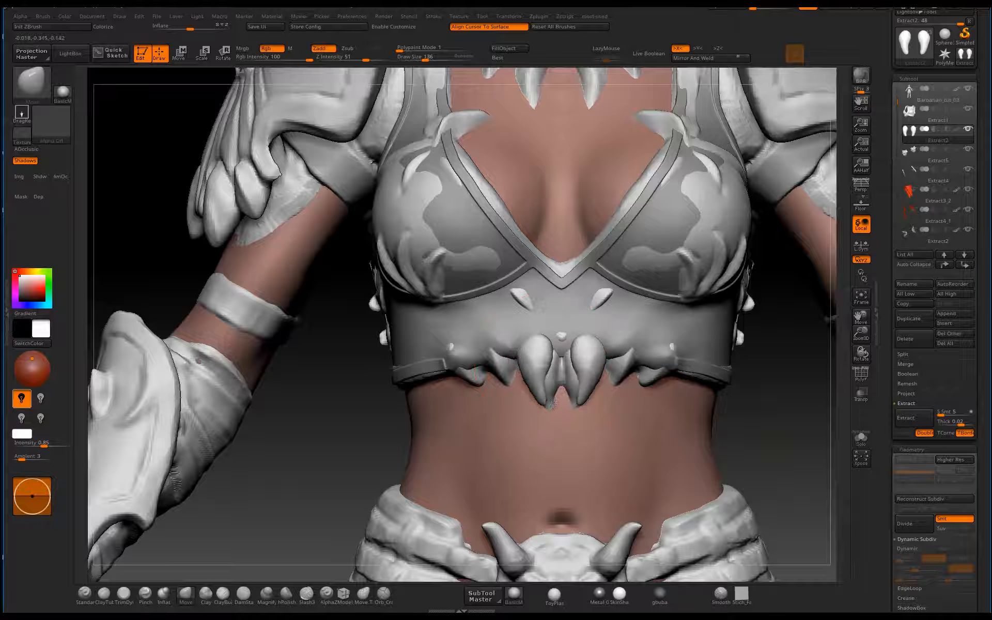
pyautogui.keyDown('alt'); pyautogui.moveTo(270, 492); pyautogui.dragTo(287, 535); pyautogui.keyUp('alt')
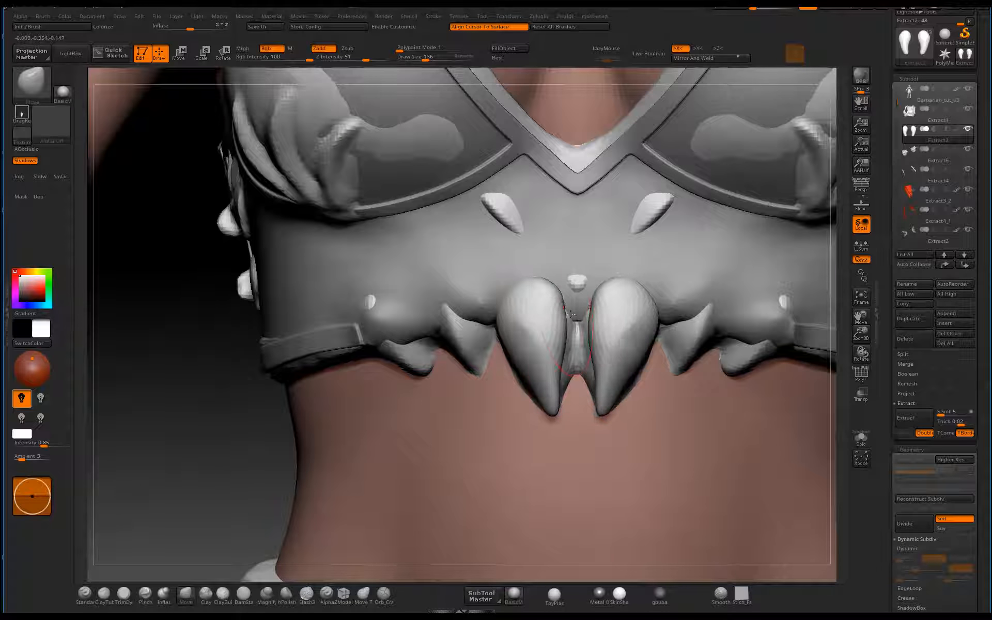
pyautogui.moveTo(244, 429); pyautogui.dragTo(845, 433)
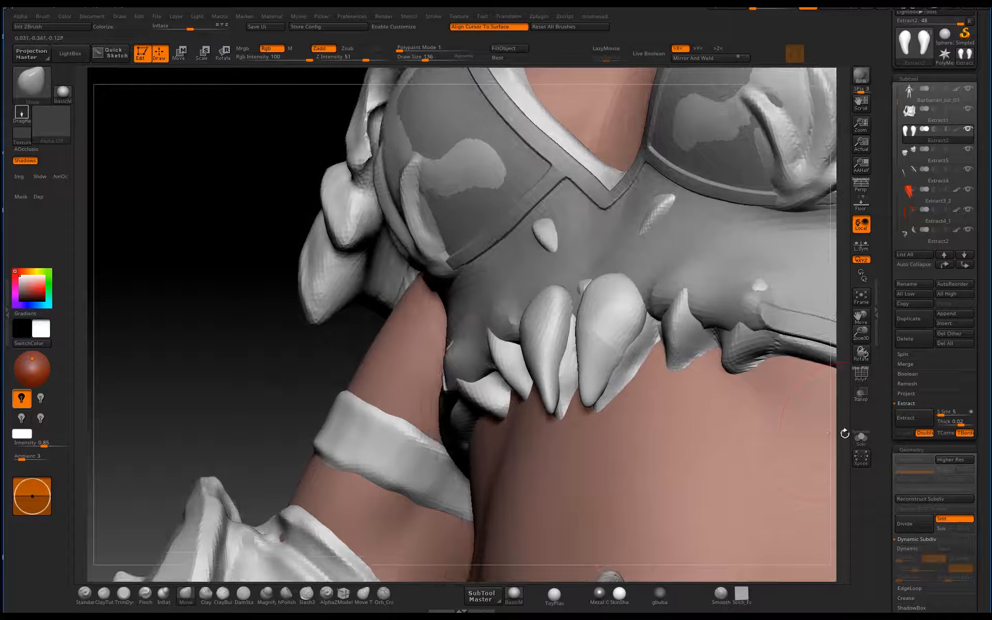
# - Isolate the fang pair and rework the volume of its sides with the Inflat brush
pyautogui.click(860, 439)
pyautogui.moveTo(679, 437)
pyautogui.mouseDown()
pyautogui.moveTo(658, 452)
pyautogui.moveTo(629, 332)
pyautogui.moveTo(691, 346)
pyautogui.moveTo(584, 364)
pyautogui.moveTo(540, 402)
pyautogui.mouseUp()
pyautogui.press('b')
pyautogui.press('i')
pyautogui.press('n')
pyautogui.moveTo(642, 383); pyautogui.dragTo(678, 420)
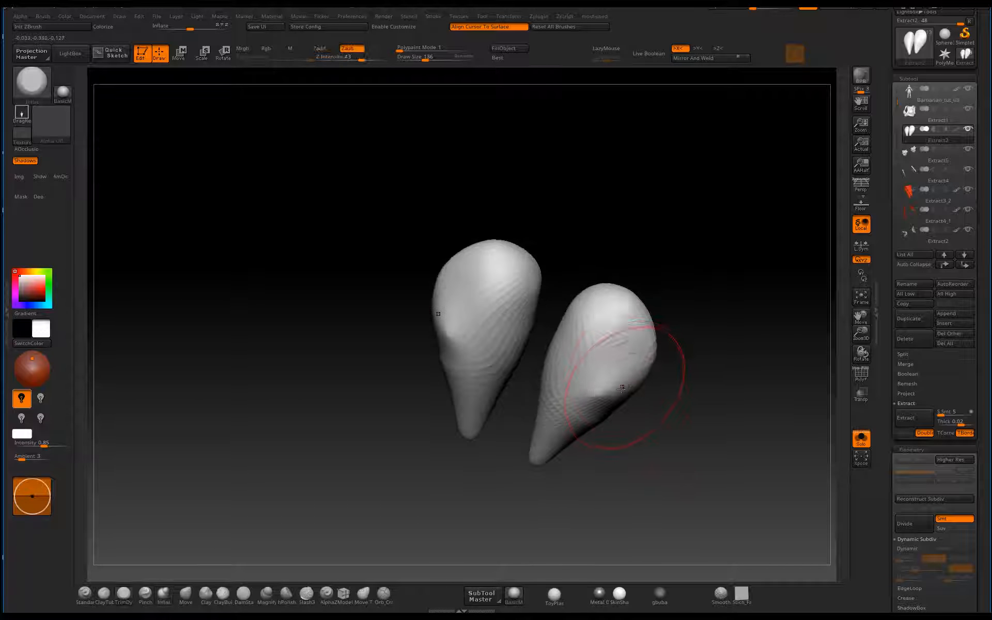
pyautogui.moveTo(617, 412); pyautogui.dragTo(584, 349)
pyautogui.moveTo(623, 379)
pyautogui.mouseDown()
pyautogui.moveTo(661, 442)
pyautogui.moveTo(565, 441)
pyautogui.moveTo(581, 363)
pyautogui.mouseUp()
# - Build up the fangs' front surface from the rounded head to the tip with the Standard brush and smooth the strokes
pyautogui.press('b')
pyautogui.press('s')
pyautogui.press('t')
pyautogui.moveTo(623, 327); pyautogui.dragTo(657, 437)
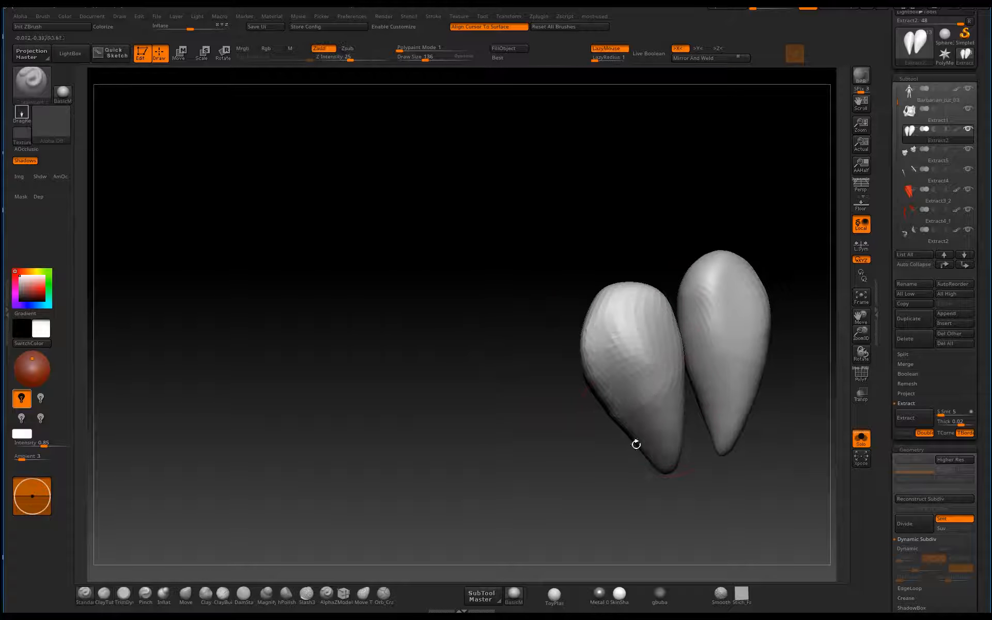
pyautogui.moveTo(627, 495); pyautogui.dragTo(664, 489)
pyautogui.moveTo(654, 335)
pyautogui.mouseDown()
pyautogui.moveTo(686, 454)
pyautogui.moveTo(683, 440)
pyautogui.mouseUp()
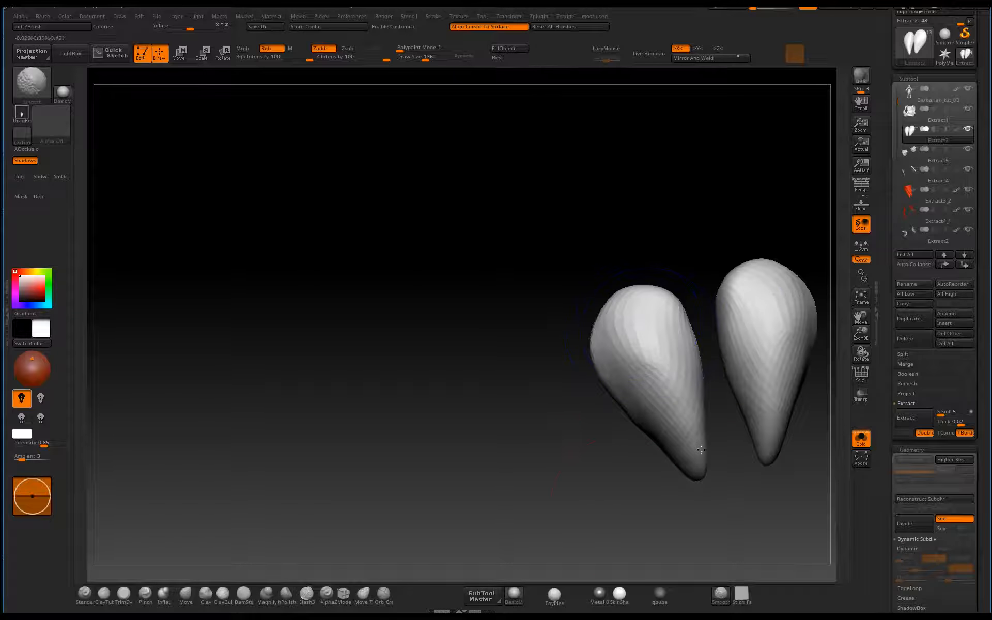
pyautogui.moveTo(618, 503); pyautogui.dragTo(594, 493)
pyautogui.keyDown('shift'); pyautogui.moveTo(646, 374); pyautogui.dragTo(688, 449); pyautogui.keyUp('shift')
pyautogui.moveTo(600, 493)
pyautogui.mouseDown()
pyautogui.moveTo(635, 433)
pyautogui.moveTo(656, 417)
pyautogui.moveTo(620, 383)
pyautogui.mouseUp()
# - Refine the fangs' silhouette with the Move brush, adjusting the inner edges and the tapered tips
pyautogui.press('b')
pyautogui.press('m')
pyautogui.press('v')
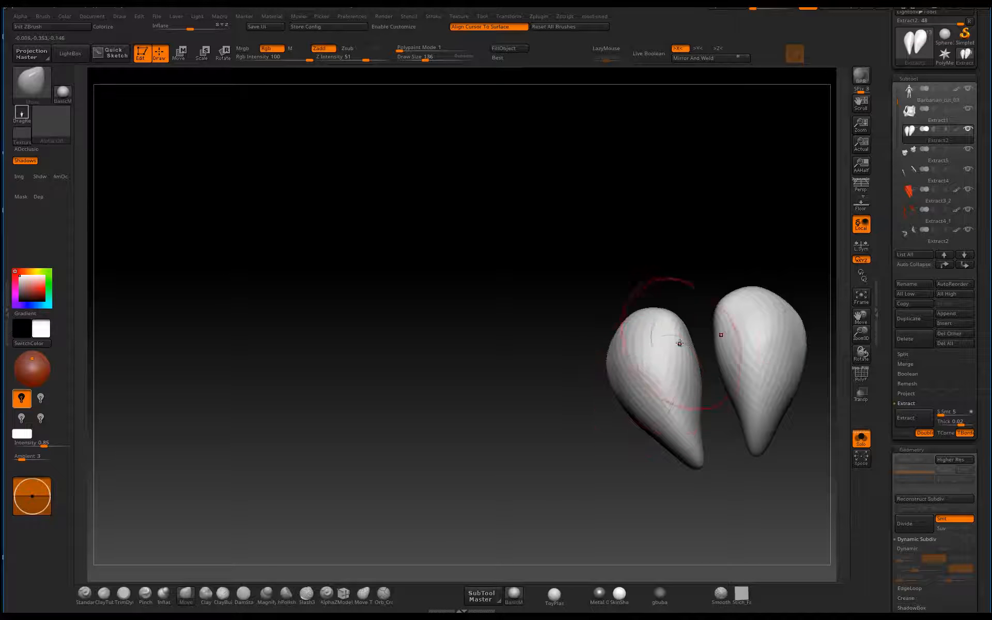
pyautogui.keyDown('alt'); pyautogui.moveTo(652, 475); pyautogui.dragTo(674, 507); pyautogui.keyUp('alt')
pyautogui.moveTo(561, 548)
pyautogui.mouseDown()
pyautogui.moveTo(578, 535)
pyautogui.moveTo(533, 485)
pyautogui.mouseUp()
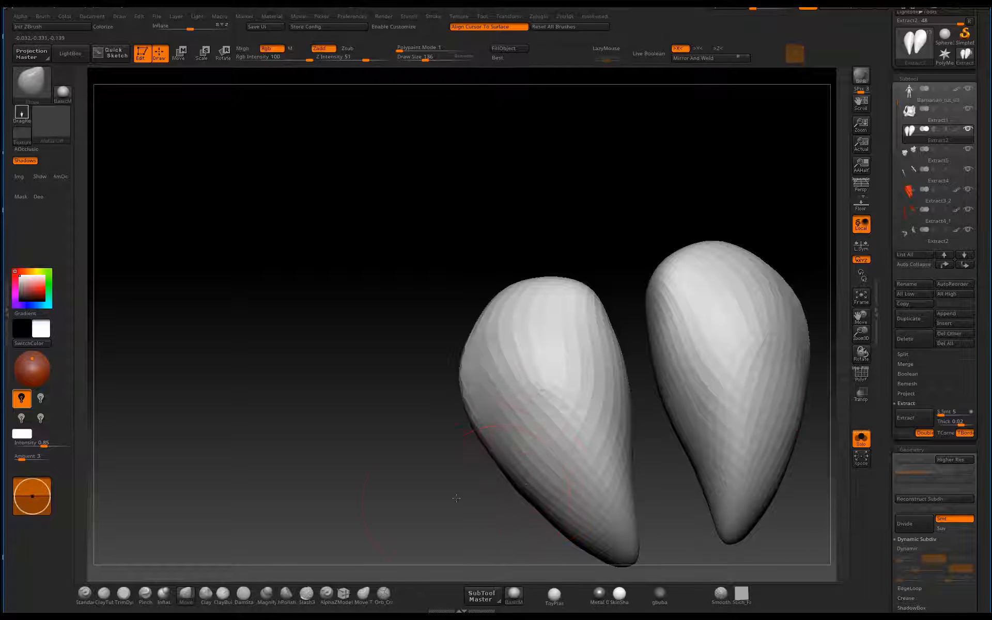
pyautogui.moveTo(434, 504); pyautogui.dragTo(465, 499)
pyautogui.moveTo(630, 534)
pyautogui.keyDown('alt'); pyautogui.mouseDown()
pyautogui.moveTo(571, 454)
pyautogui.moveTo(587, 478)
pyautogui.mouseUp(); pyautogui.keyUp('alt')
pyautogui.moveTo(550, 439); pyautogui.dragTo(558, 435)
pyautogui.moveTo(550, 391); pyautogui.dragTo(557, 384)
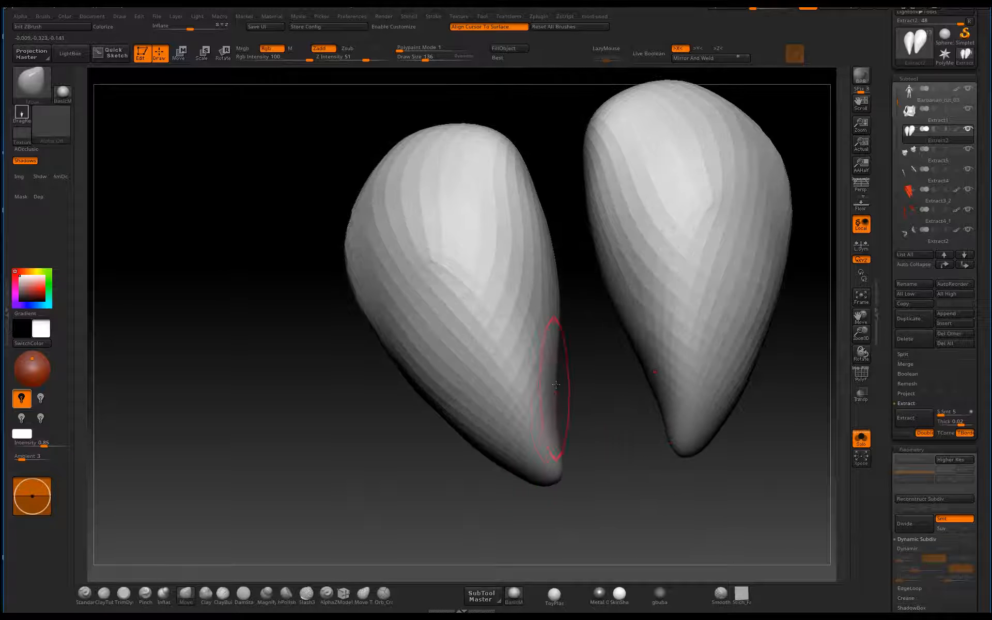
pyautogui.moveTo(553, 330); pyautogui.dragTo(560, 319)
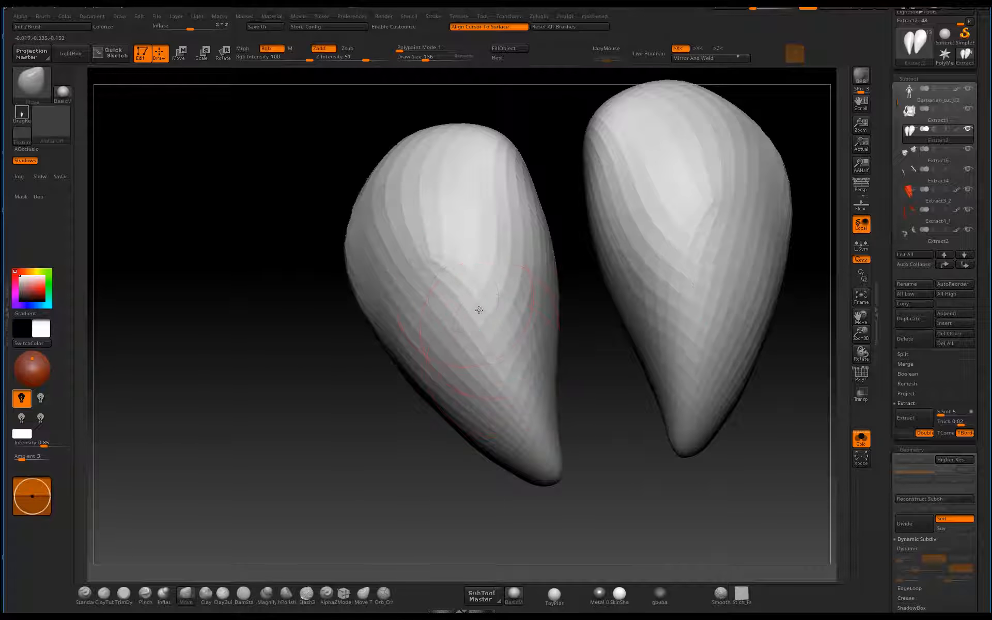
pyautogui.keyDown('alt'); pyautogui.moveTo(613, 418); pyautogui.dragTo(646, 344); pyautogui.keyUp('alt')
pyautogui.keyDown('shift'); pyautogui.moveTo(720, 314); pyautogui.dragTo(690, 312); pyautogui.keyUp('shift')
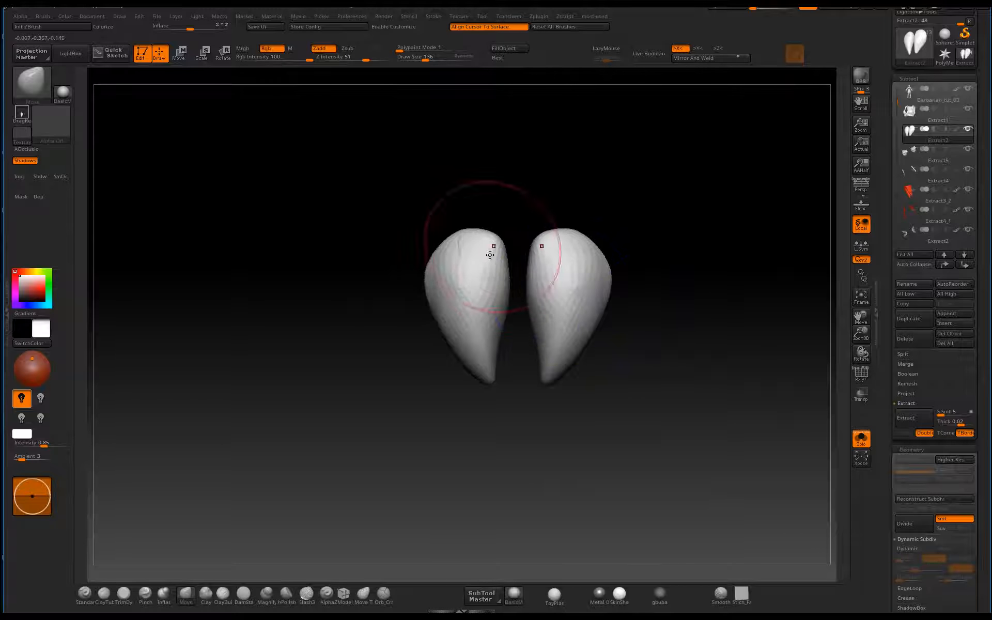
# - Show the whole character again and duplicate the fang pair outward along the armour's lower edge with the Move gizmo
pyautogui.click(861, 445)
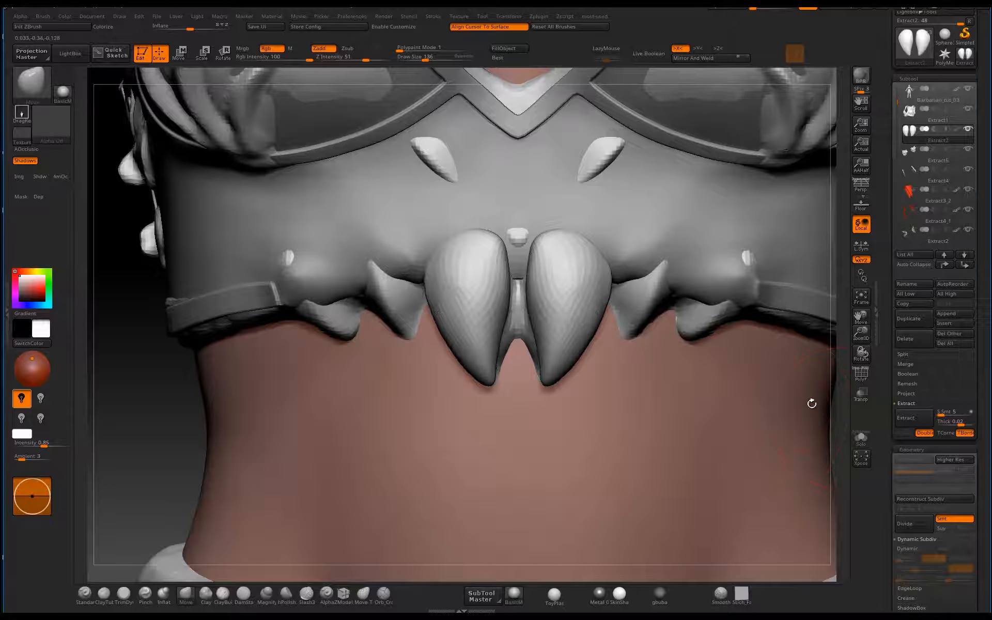
pyautogui.keyDown('alt'); pyautogui.moveTo(812, 404); pyautogui.dragTo(744, 344); pyautogui.keyUp('alt')
pyautogui.keyDown('alt'); pyautogui.moveTo(739, 228); pyautogui.dragTo(798, 380); pyautogui.keyUp('alt')
pyautogui.press('w')
pyautogui.keyDown('ctrl'); pyautogui.moveTo(510, 332); pyautogui.dragTo(431, 345); pyautogui.keyUp('ctrl')
pyautogui.moveTo(742, 449); pyautogui.dragTo(637, 413)
# - Move and rotate the outermost fang copies with the gizmo so they sit against the armour's curved lower edge
pyautogui.moveTo(680, 345); pyautogui.dragTo(767, 344)
pyautogui.moveTo(808, 440); pyautogui.dragTo(806, 346)
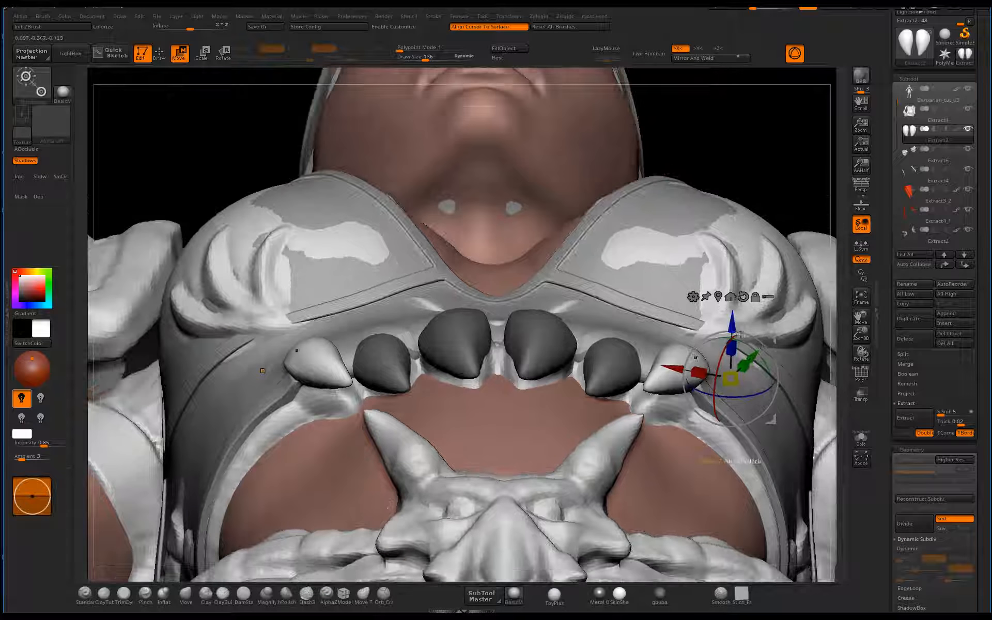
pyautogui.moveTo(731, 326); pyautogui.dragTo(733, 350)
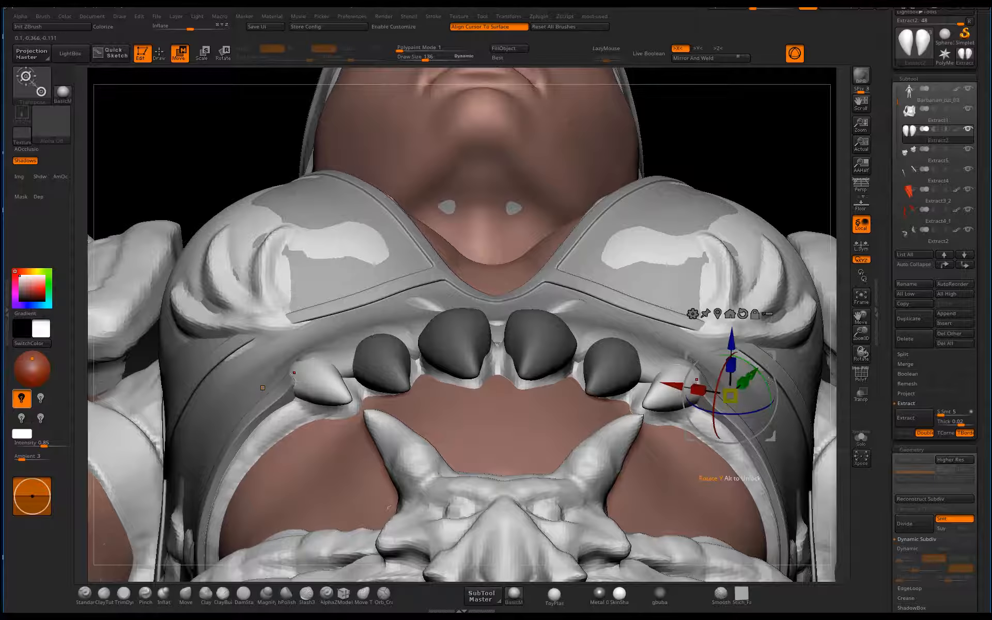
pyautogui.moveTo(769, 382); pyautogui.dragTo(773, 396)
pyautogui.moveTo(743, 341)
pyautogui.mouseDown()
pyautogui.moveTo(741, 349)
pyautogui.moveTo(747, 335)
pyautogui.mouseUp()
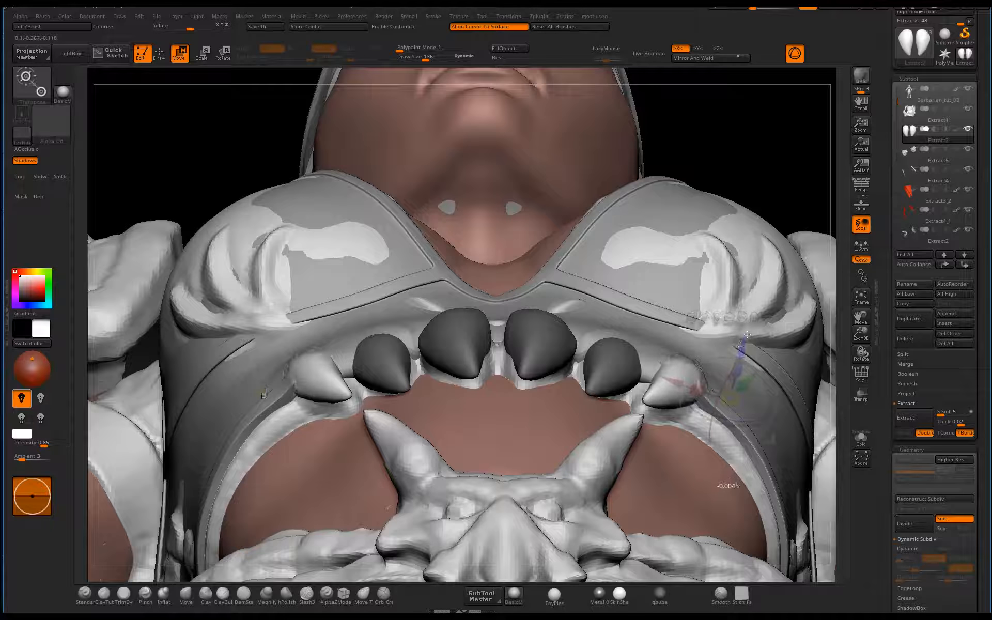
pyautogui.press('q')
# - Choose the Inflat brush and make the armour top the active subtool, checking the row of fangs from the front and at an angle
pyautogui.moveTo(764, 184)
pyautogui.keyDown('alt'); pyautogui.mouseDown()
pyautogui.moveTo(718, 197)
pyautogui.moveTo(755, 333)
pyautogui.moveTo(749, 377)
pyautogui.mouseUp(); pyautogui.keyUp('alt')
pyautogui.keyDown('alt'); pyautogui.moveTo(716, 217); pyautogui.dragTo(674, 289); pyautogui.keyUp('alt')
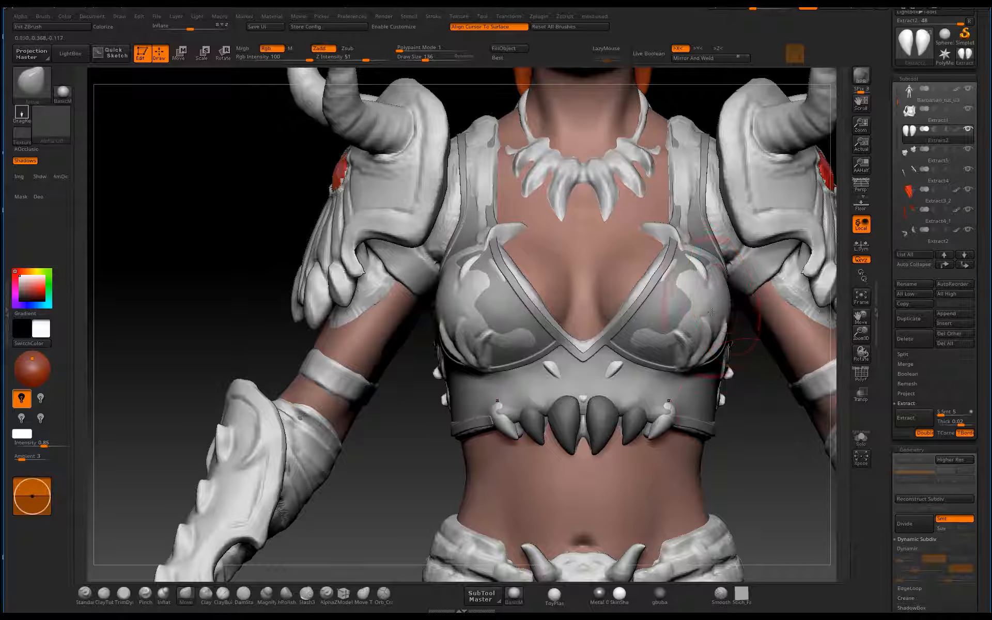
pyautogui.press('b')
pyautogui.press('i')
pyautogui.press('n')
pyautogui.keyDown('alt'); pyautogui.moveTo(765, 454); pyautogui.dragTo(730, 369); pyautogui.keyUp('alt')
pyautogui.moveTo(734, 449); pyautogui.dragTo(692, 447)
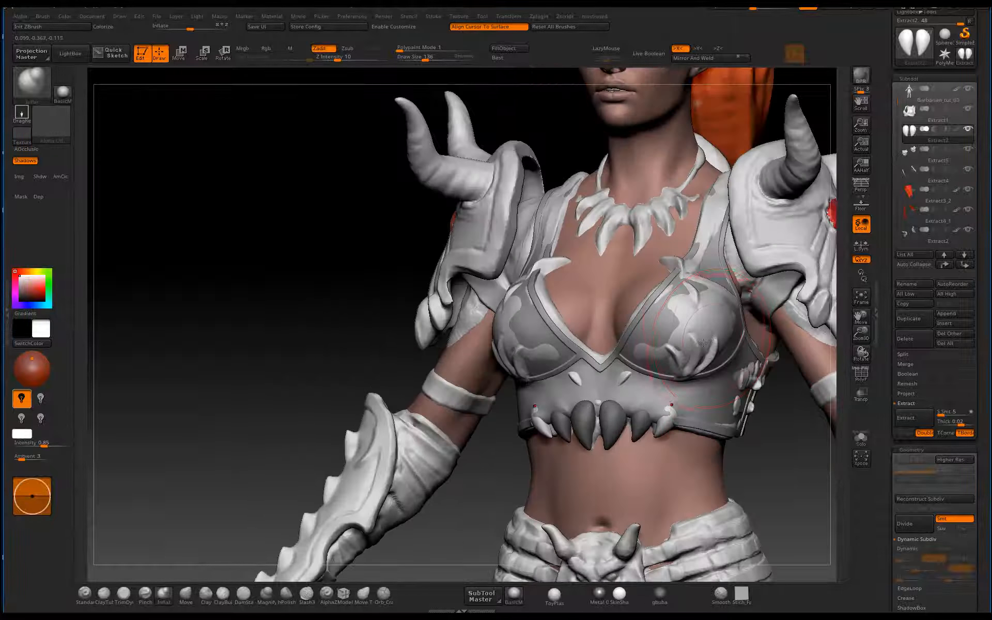
pyautogui.keyDown('alt'); pyautogui.click(706, 376); pyautogui.keyUp('alt')
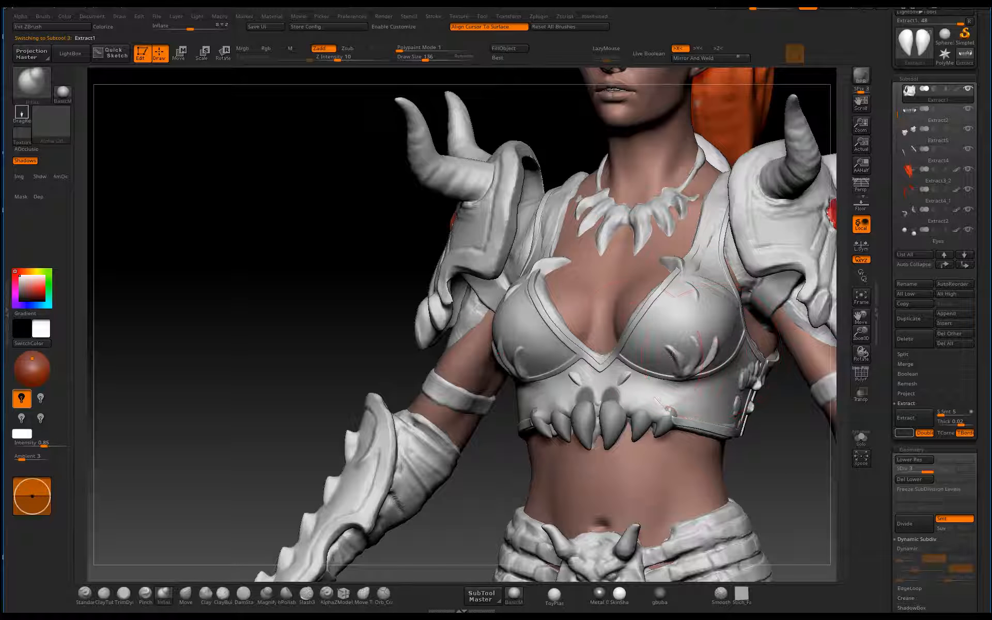
pyautogui.moveTo(737, 434); pyautogui.dragTo(760, 439)
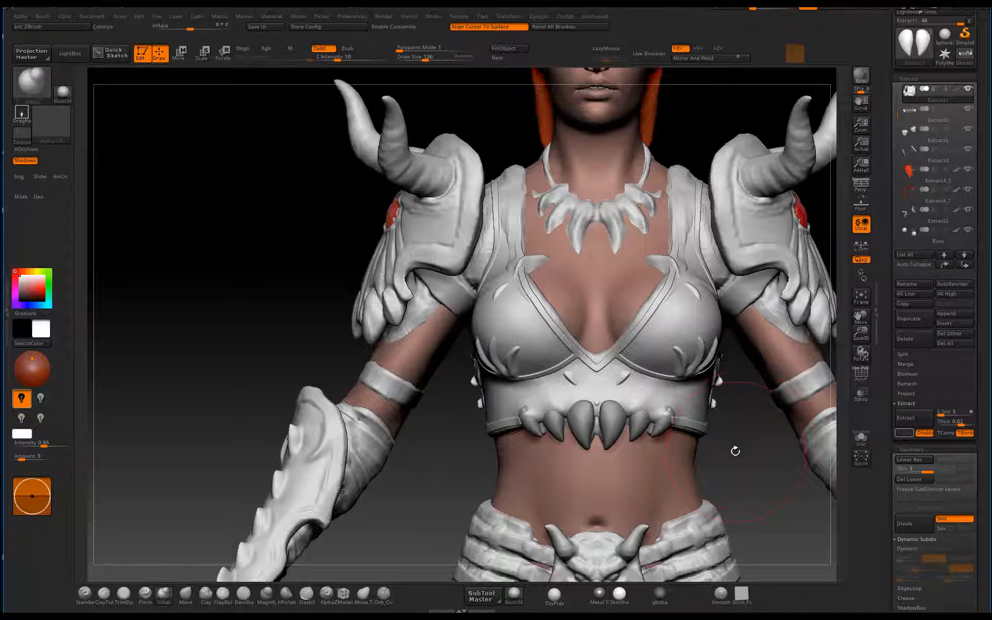
pyautogui.press('ctrl')
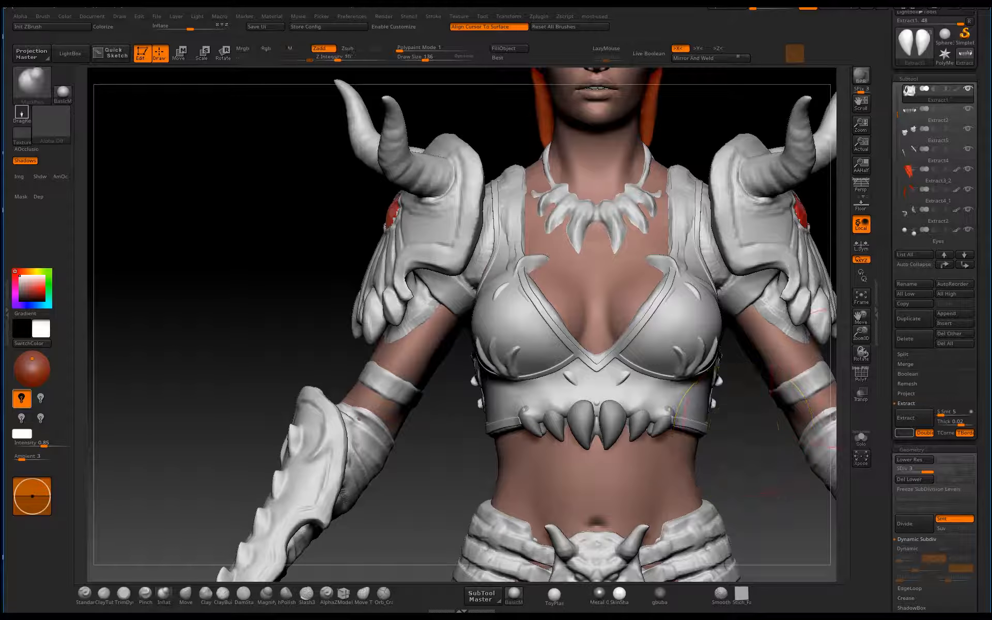